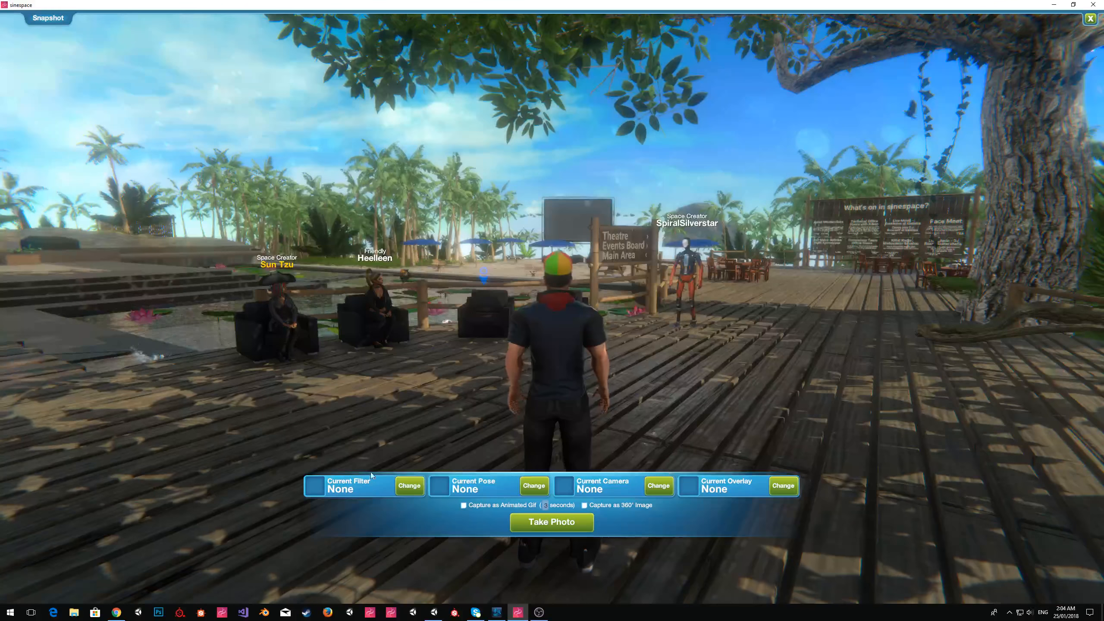
- Try several photo filters for the snapshot, working down the list as far as Lark
left_click(411, 486)
left_click(365, 564)
scroll(364, 570, "down", 1)
left_click(364, 571)
left_click(363, 582)
scroll(364, 582, "down", 2)
left_click(363, 582)
scroll(363, 581, "down", 3)
left_click(363, 581)
scroll(363, 581, "down", 2)
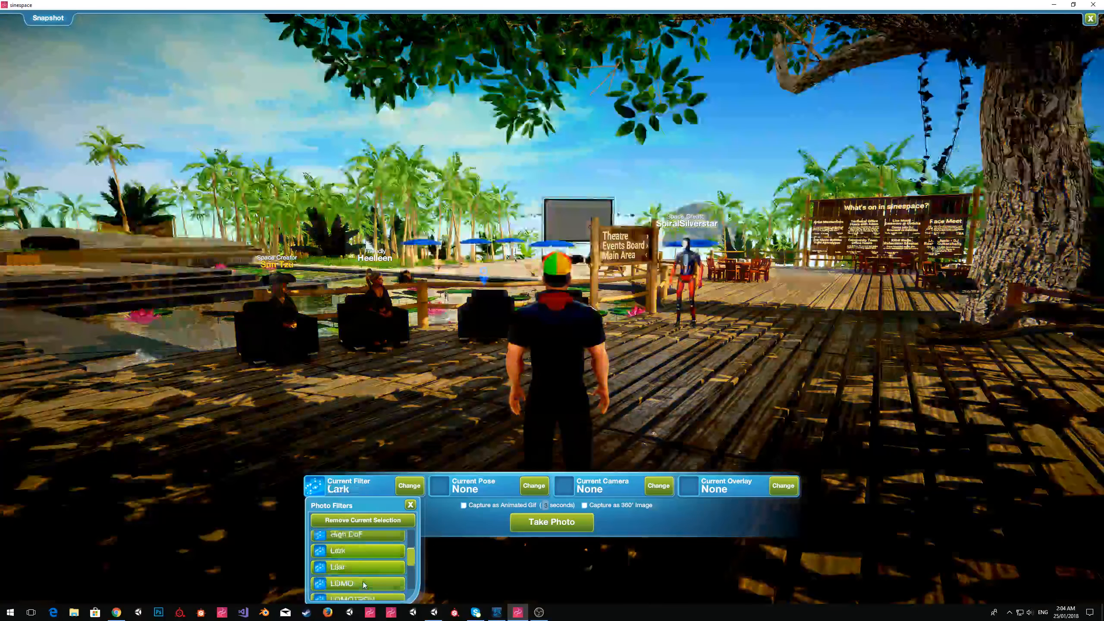
- Try further photo filters on the snapshot, including LOMO and Sepia
left_click(365, 570)
left_click(366, 554)
scroll(365, 556, "down", 5)
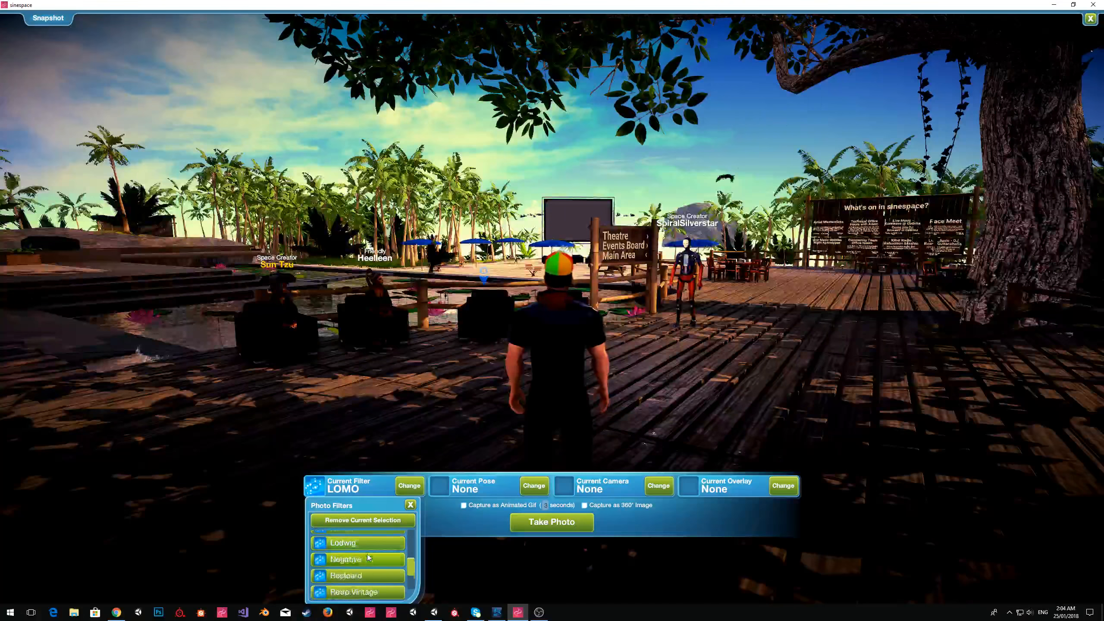
left_click(368, 566)
left_click(363, 582)
scroll(361, 582, "down", 2)
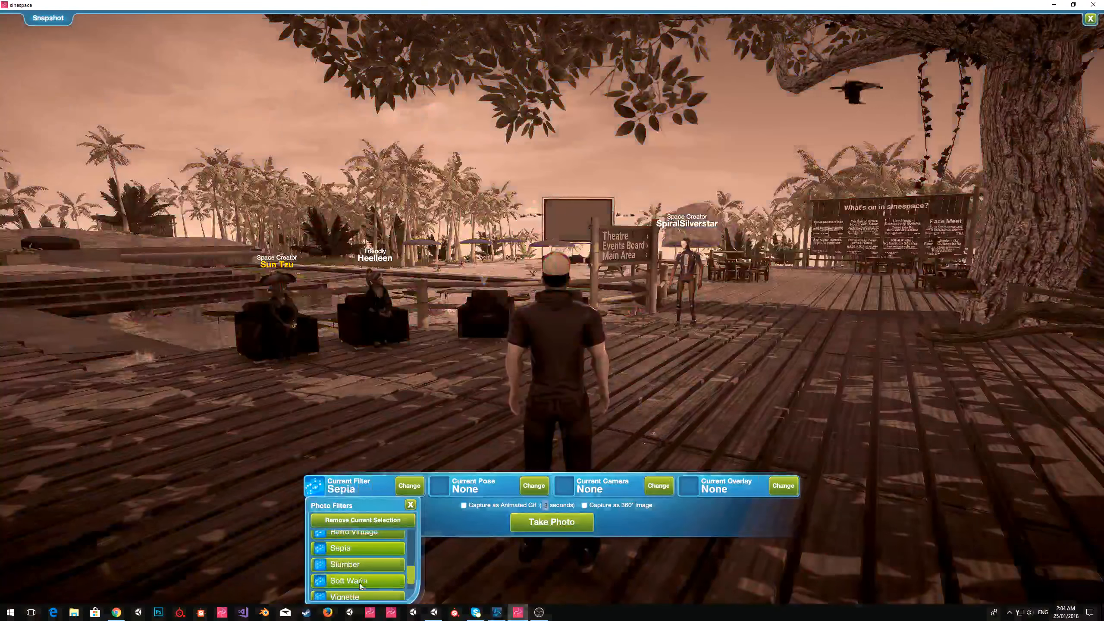
- Try the remaining photo filters below Sepia, ending on Warm
left_click(361, 581)
scroll(360, 587, "down", 1)
left_click(360, 587)
scroll(360, 586, "down", 1)
left_click(359, 587)
scroll(360, 587, "up", 10)
left_click_drag(411, 581, 412, 549)
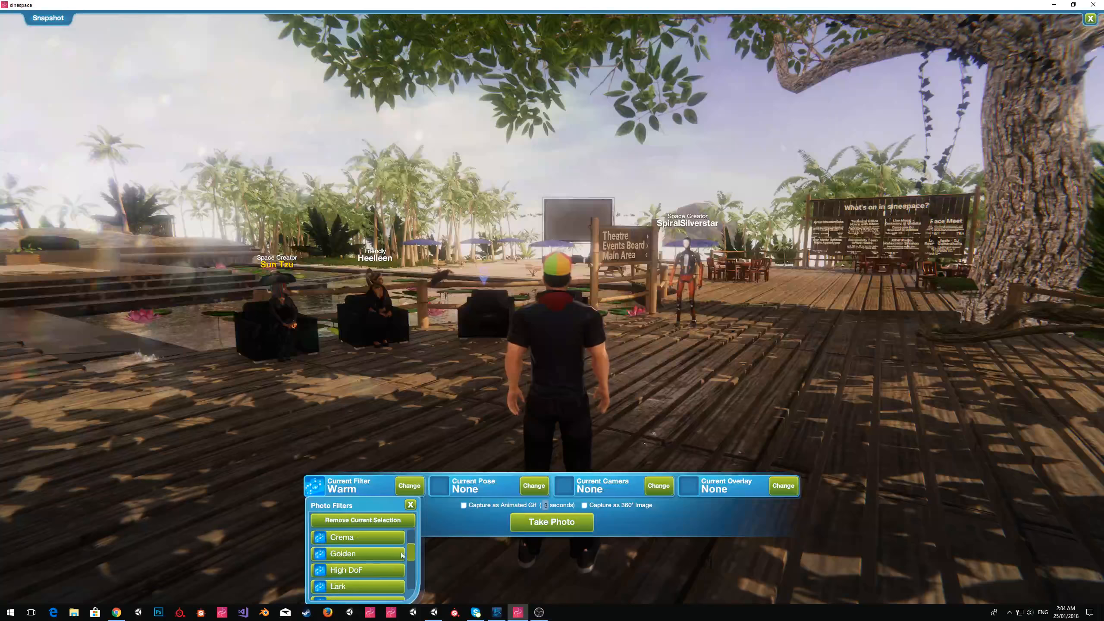
- Apply the High DoF photo filter and bring the view closer to the avatar to check the background blur
left_click(367, 574)
scroll(719, 360, "up", 5)
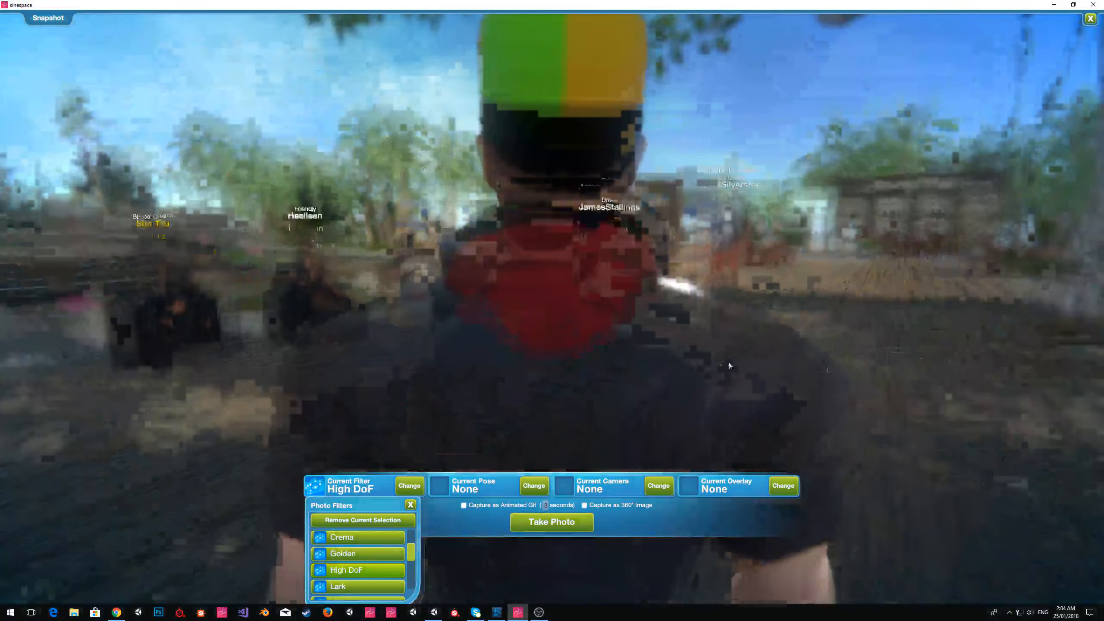
scroll(831, 367, "down", 3)
scroll(832, 368, "up", 2)
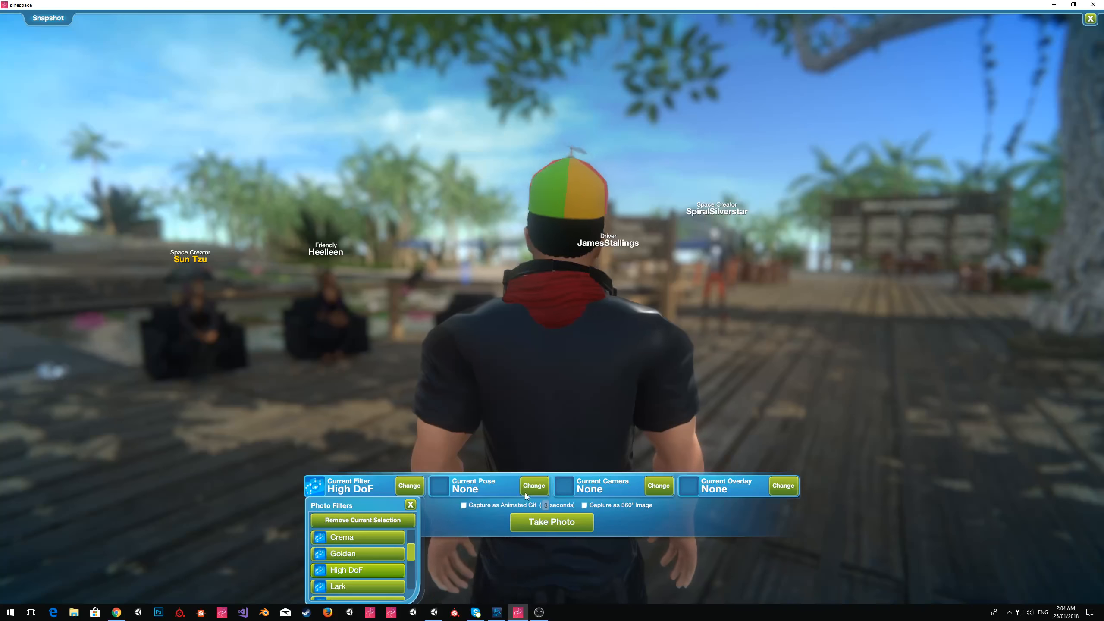
- Try the Catwalk 1 pose on the avatar and switch it to Catwalk 3
left_click(534, 486)
left_click(496, 556)
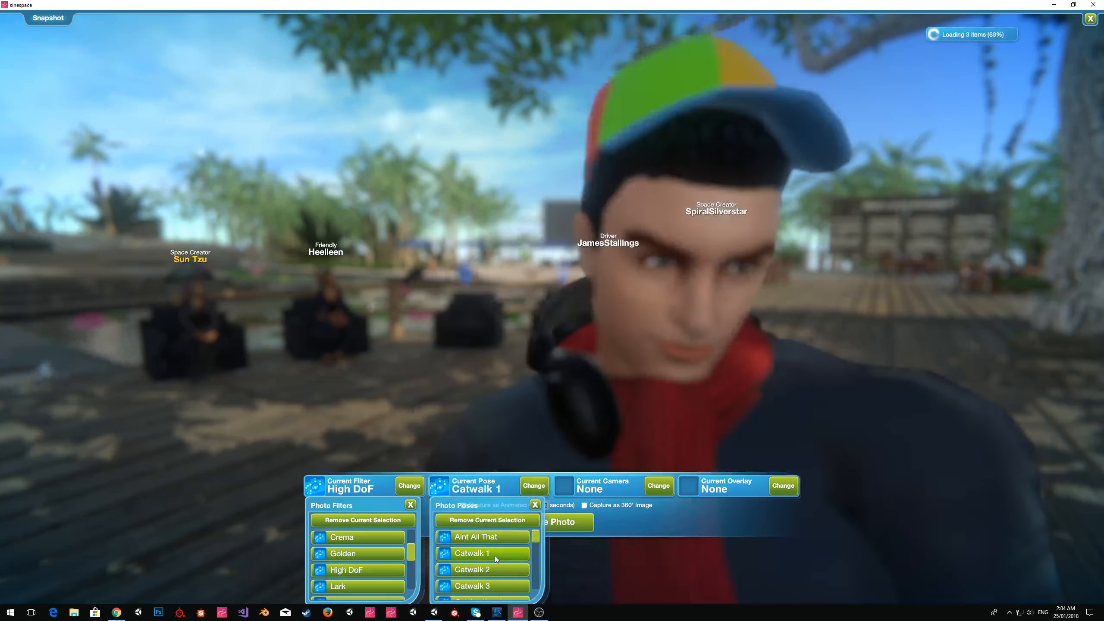
left_click(483, 584)
- Try several camera shots, including Floating 4, and set the snapshot camera to Extreme Focus Face 3
left_click(658, 486)
left_click(605, 559)
left_click(610, 583)
scroll(610, 583, "down", 1)
scroll(610, 583, "down", 8)
left_click(617, 573)
scroll(618, 573, "down", 2)
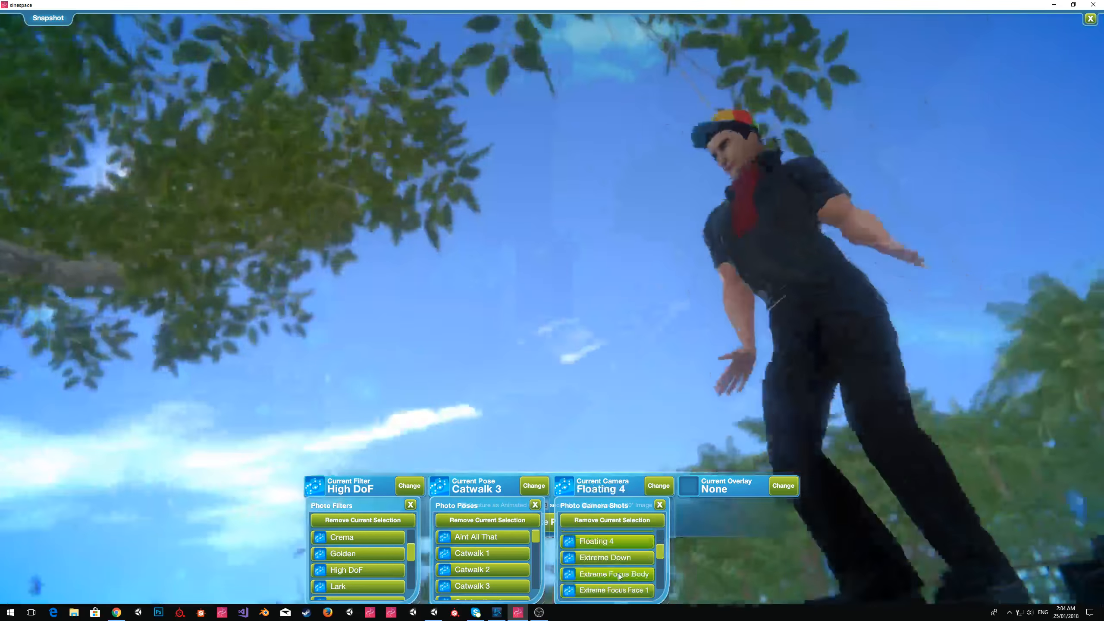
scroll(623, 586, "down", 2)
left_click(623, 580)
scroll(623, 583, "down", 2)
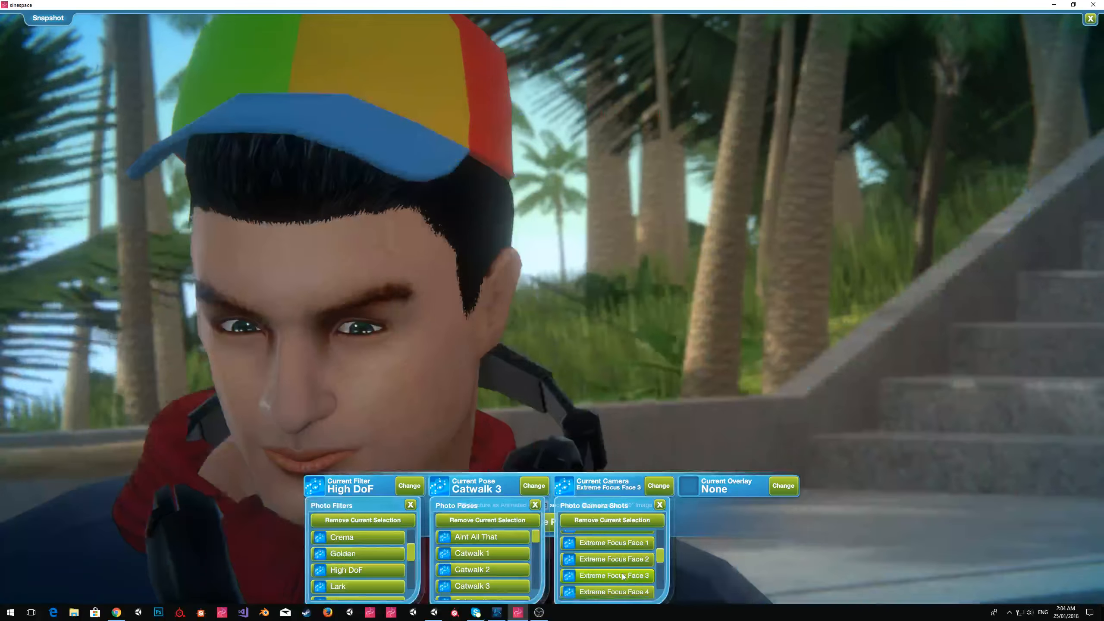
- Apply the Postcard Foreground overlay to the snapshot and close all the open selection lists
left_click(783, 485)
left_click(739, 538)
left_click(740, 554)
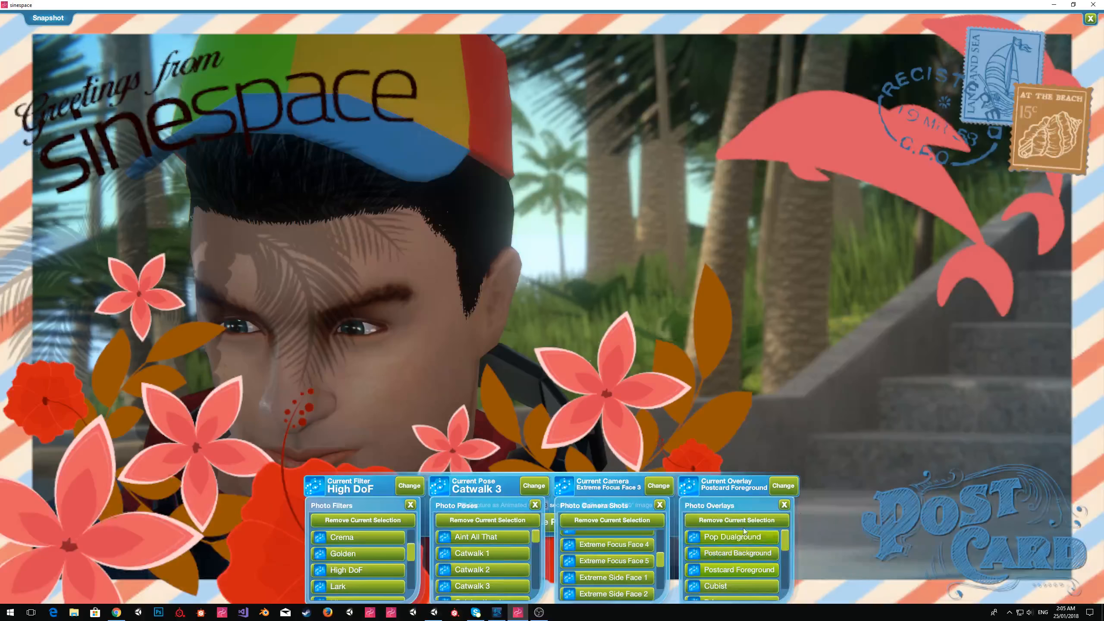
left_click(785, 505)
left_click(660, 505)
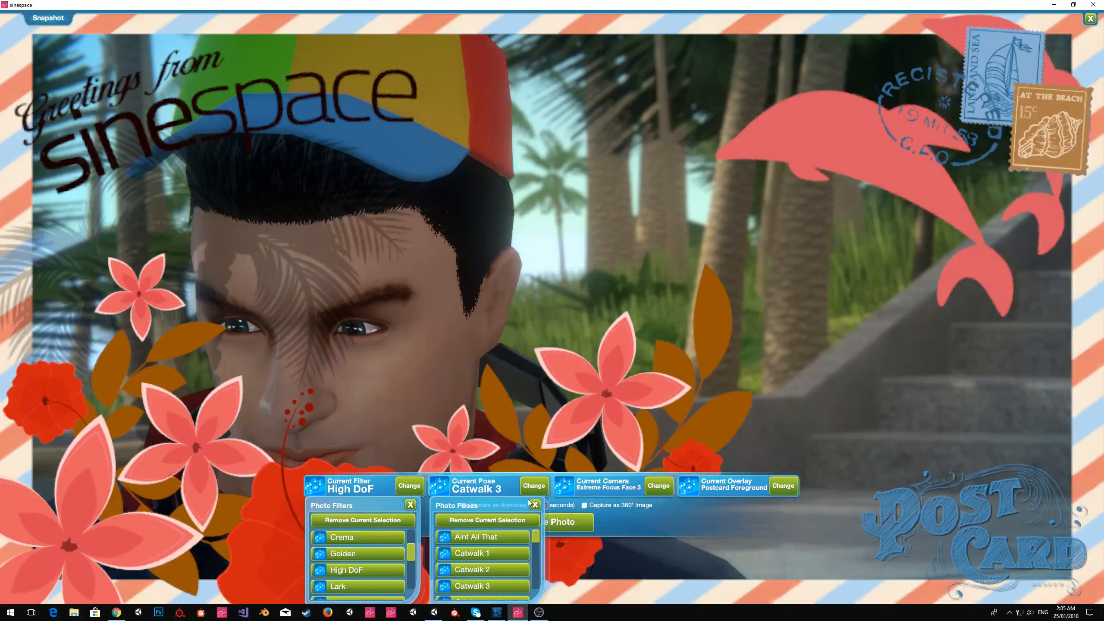
left_click(536, 505)
left_click(411, 505)
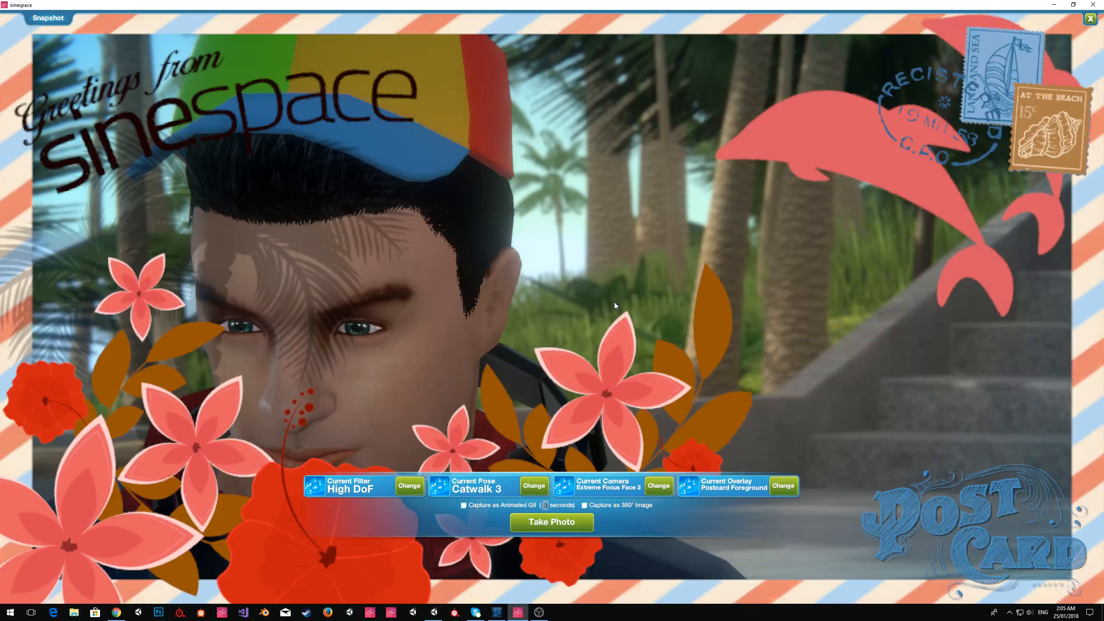
- Change the avatar's photo pose to Catwalk 1 and close the pose list
left_click(534, 485)
left_click(514, 556)
scroll(500, 561, "down", 3)
left_click(537, 505)
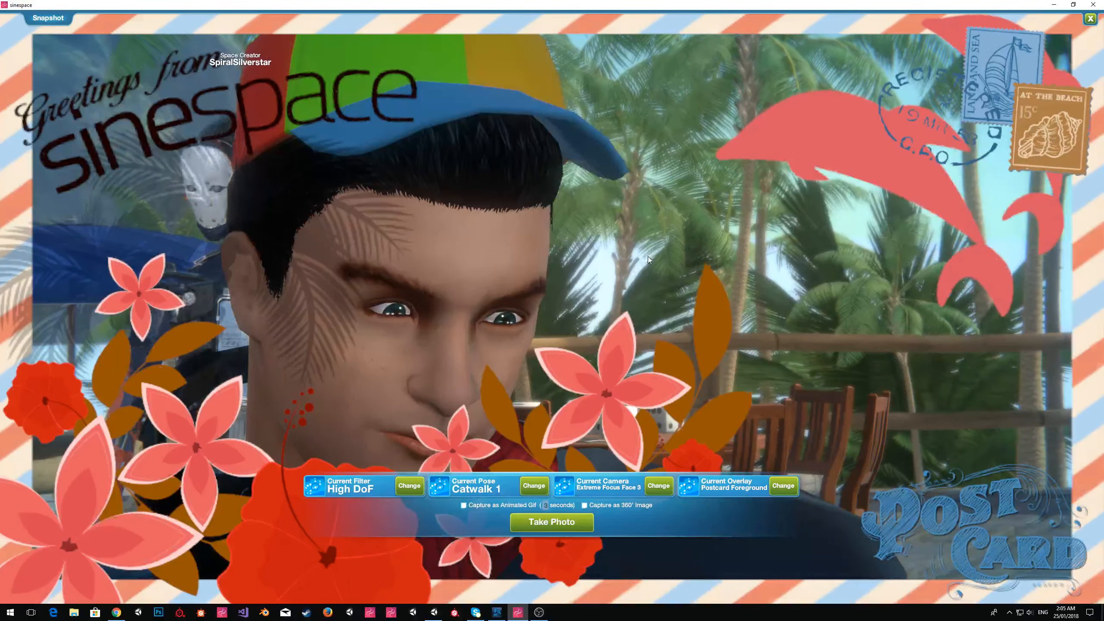
- Change the photo filter to Ludwig and close the filter list
left_click(408, 486)
left_click(369, 574)
left_click(371, 575)
scroll(371, 575, "down", 2)
left_click(371, 573)
left_click(410, 505)
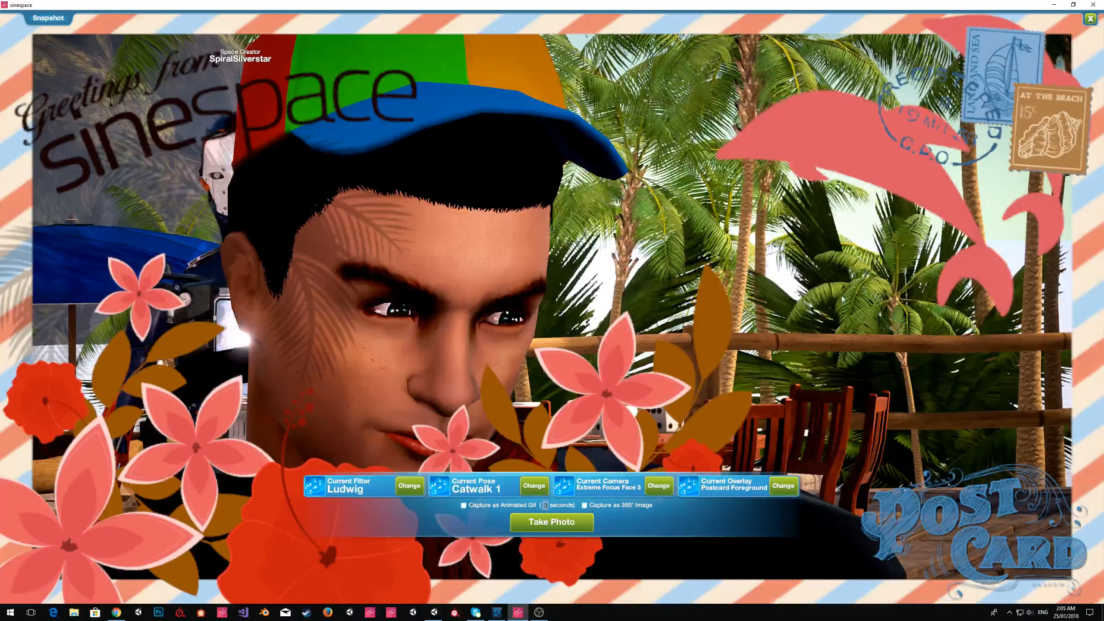
- Switch to the Unity project and create an empty game object in the demo street scene
key("alt+Tab")
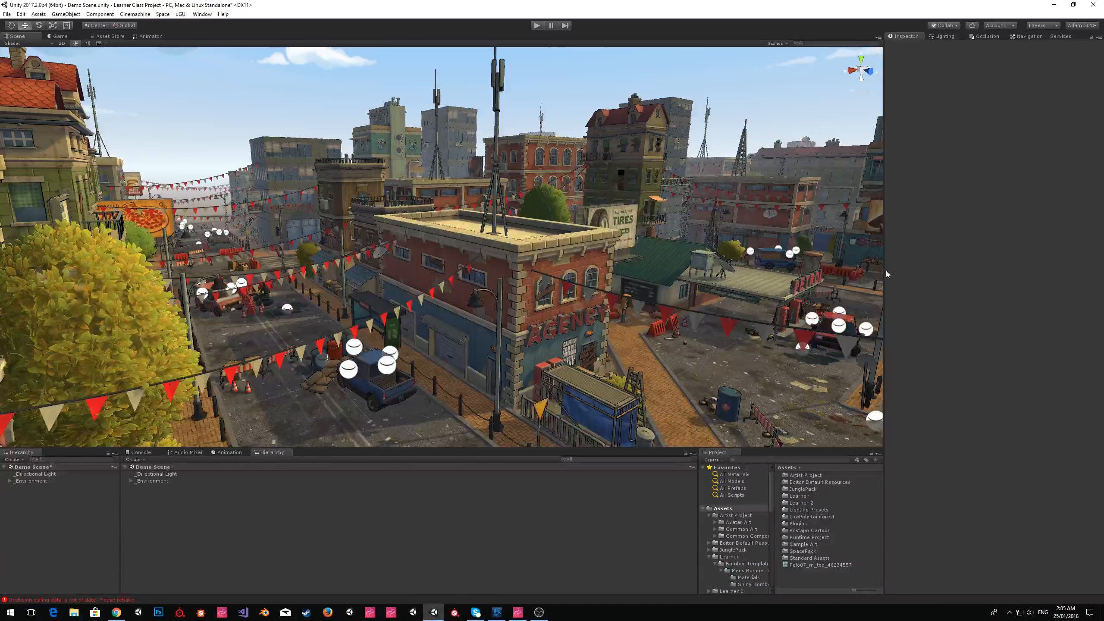
right_click_drag(618, 209, 683, 197)
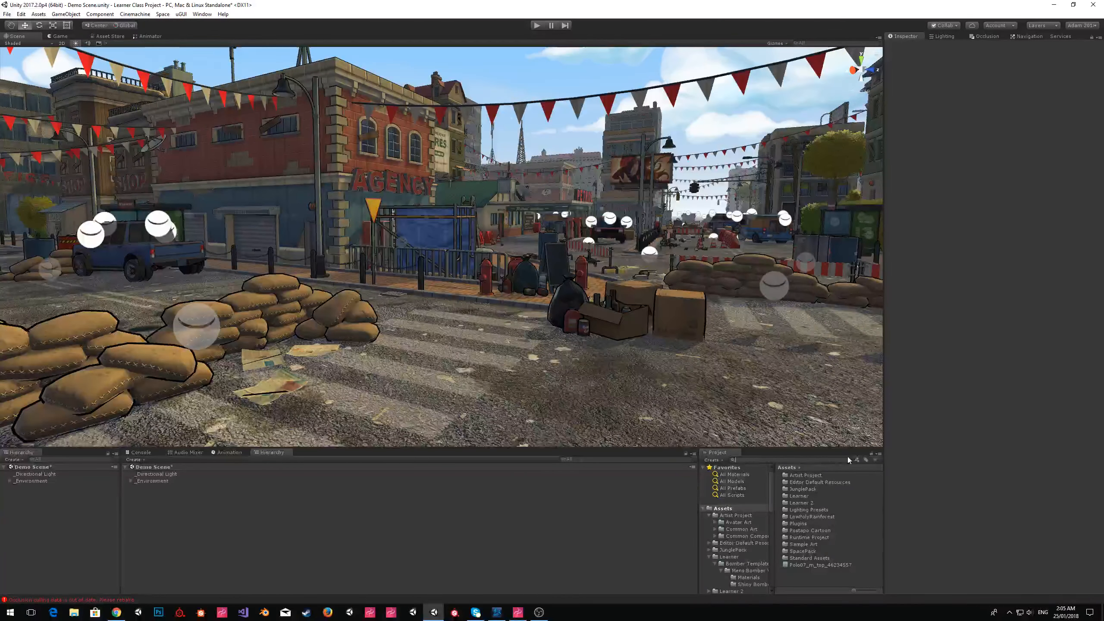
left_click(61, 14)
left_click(78, 24)
- Add the Screenshot Filter component to the empty game object
left_click(951, 100)
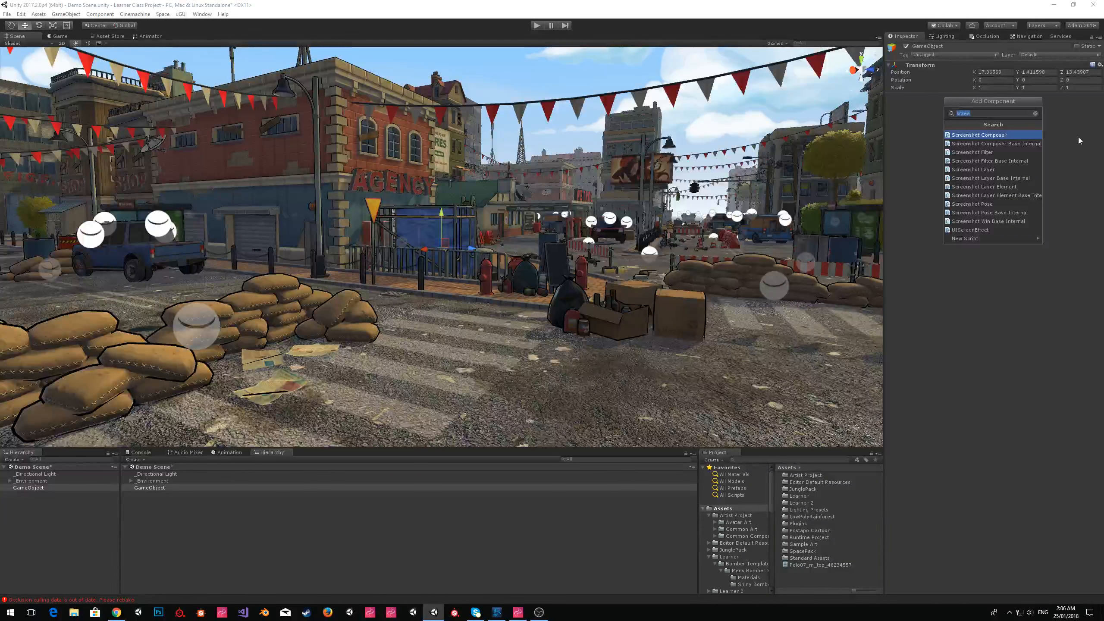
type("screenshot")
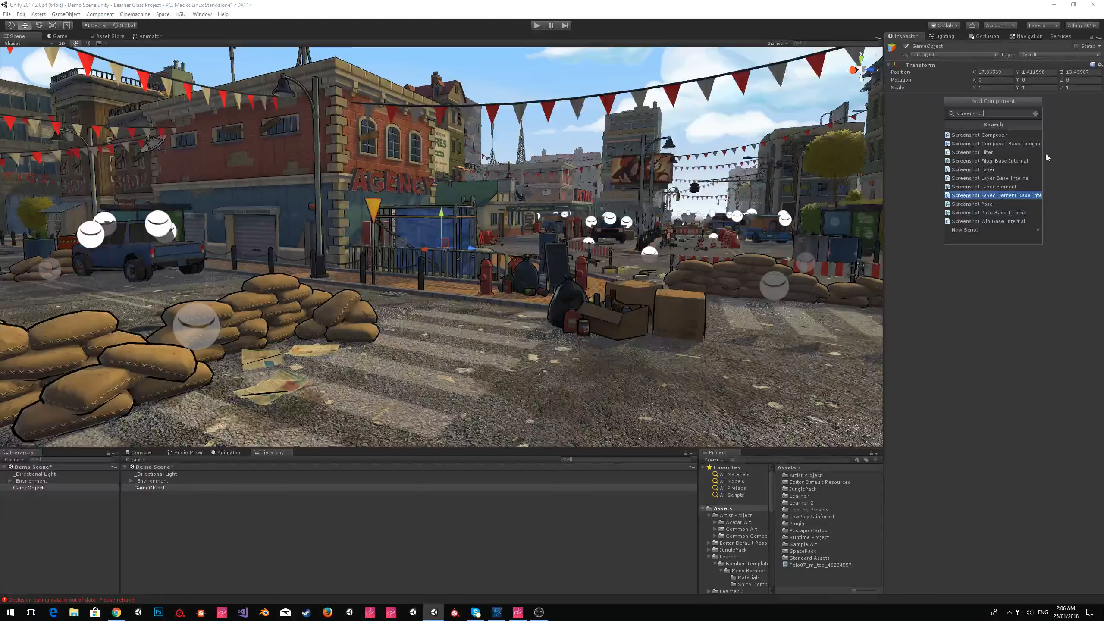
left_click(1002, 152)
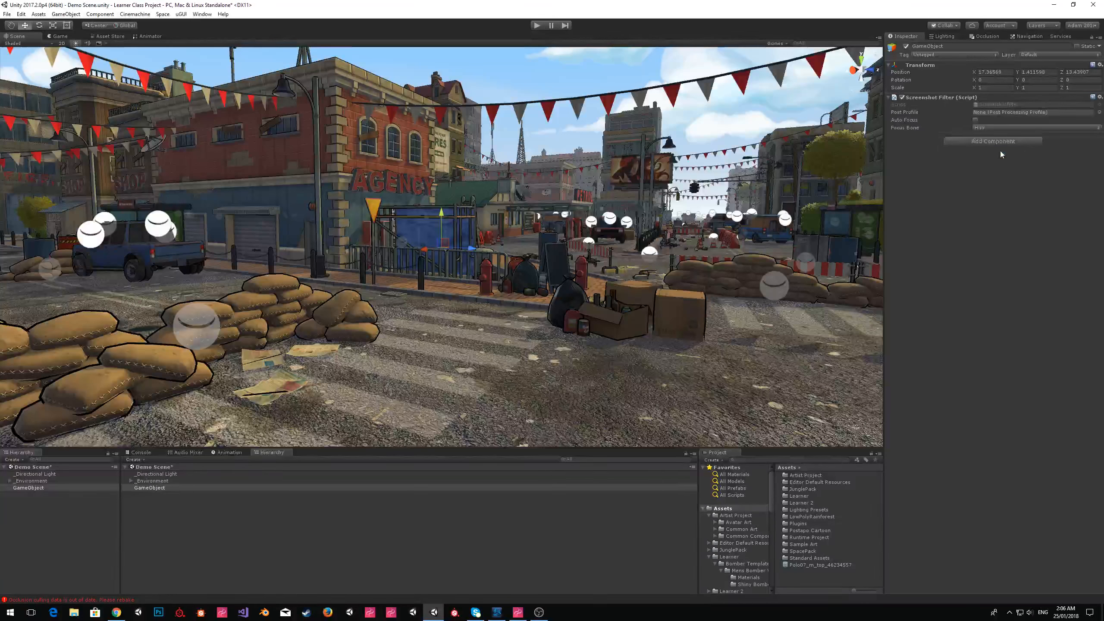
- Examine the Screenshot Filter's Post Profile, Auto Focus and Focus Bone options
left_click(931, 112)
left_click(976, 121)
left_click(983, 128)
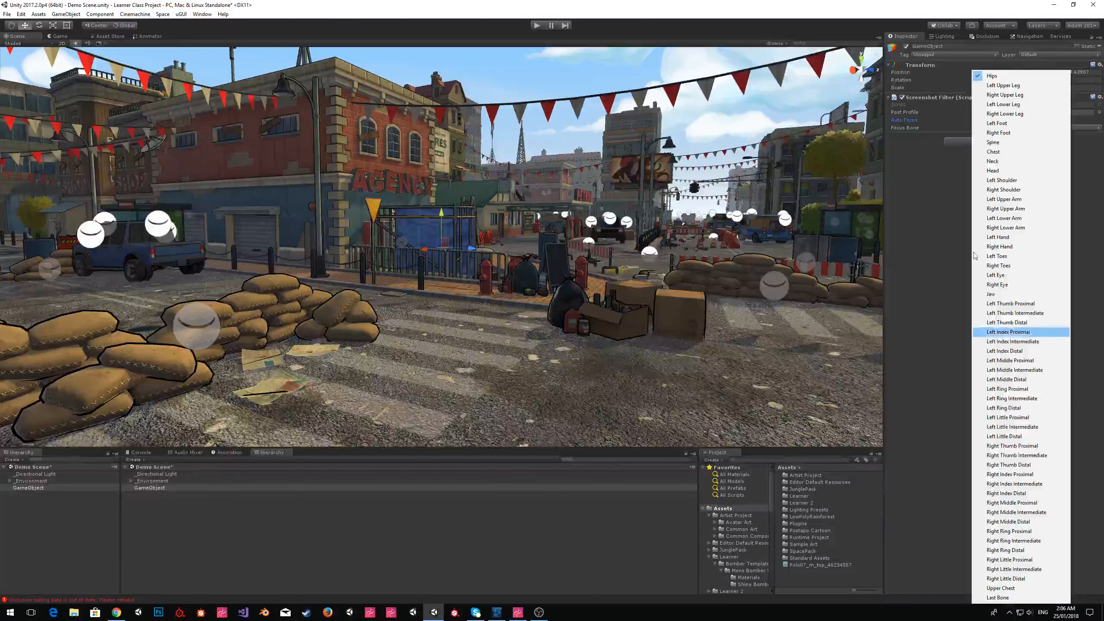
left_click(921, 186)
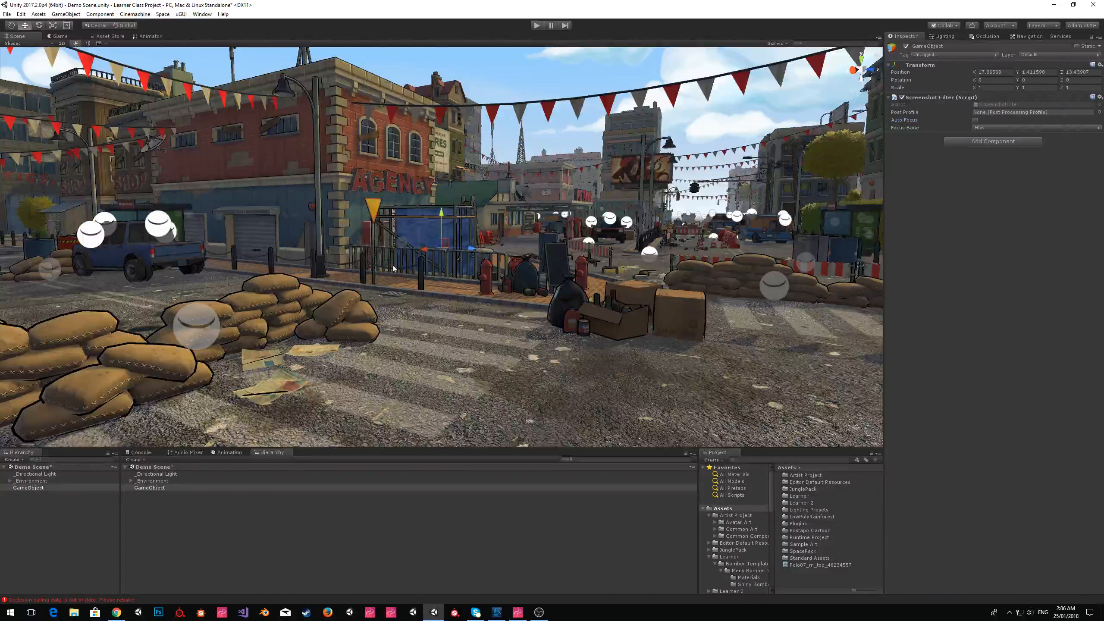
- Move the game object from beside the fence onto the crosswalk near the cardboard boxes
key("s")
right_click_drag(548, 243, 590, 274)
key("w")
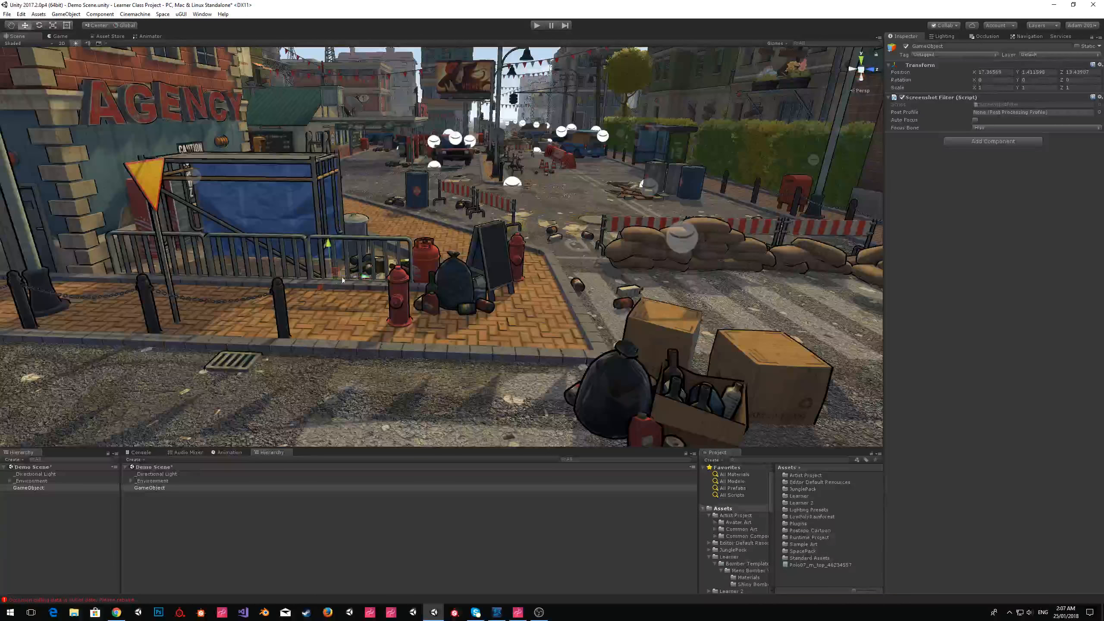
right_click_drag(756, 299, 452, 304)
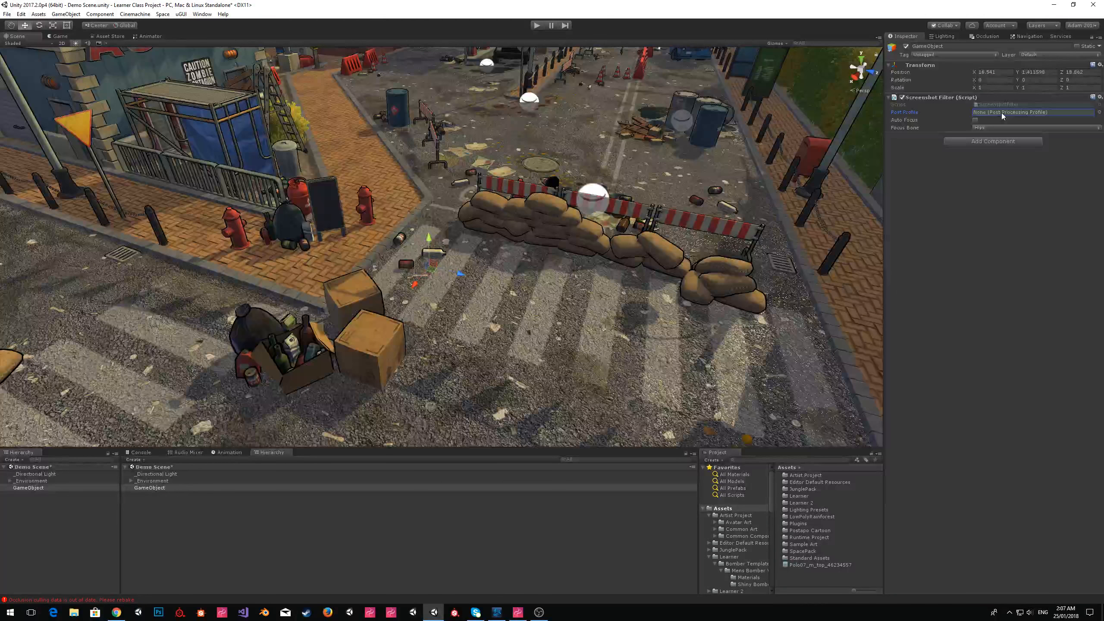
- Create a Space Post-Processing Profile named Filter 1 in the Learner folder
right_click(734, 509)
mouse_move(838, 342)
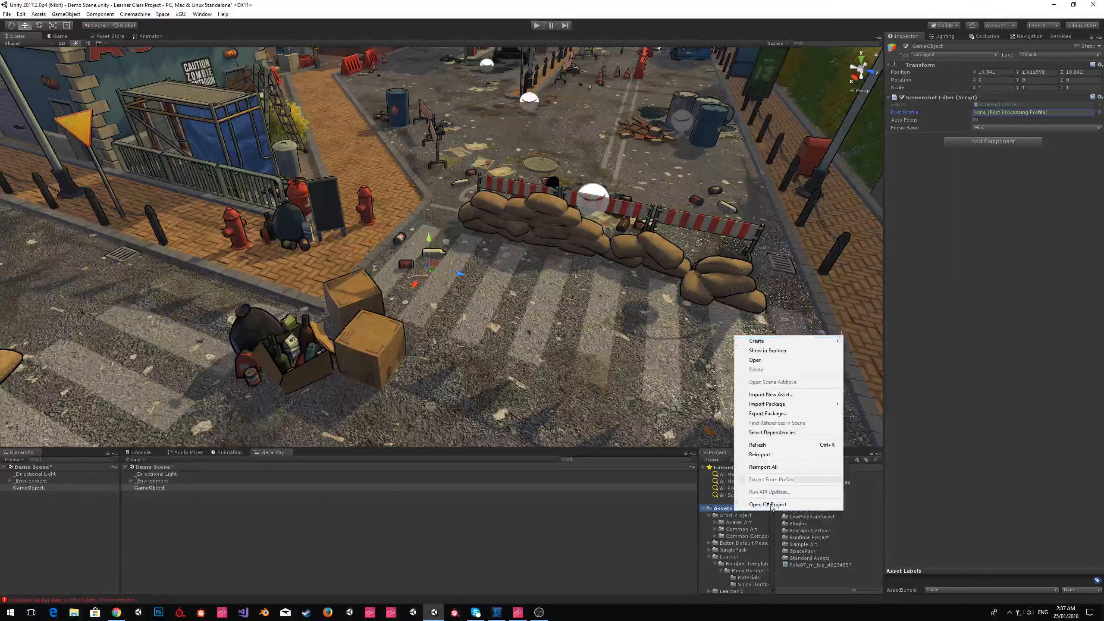
right_click(716, 558)
mouse_move(800, 386)
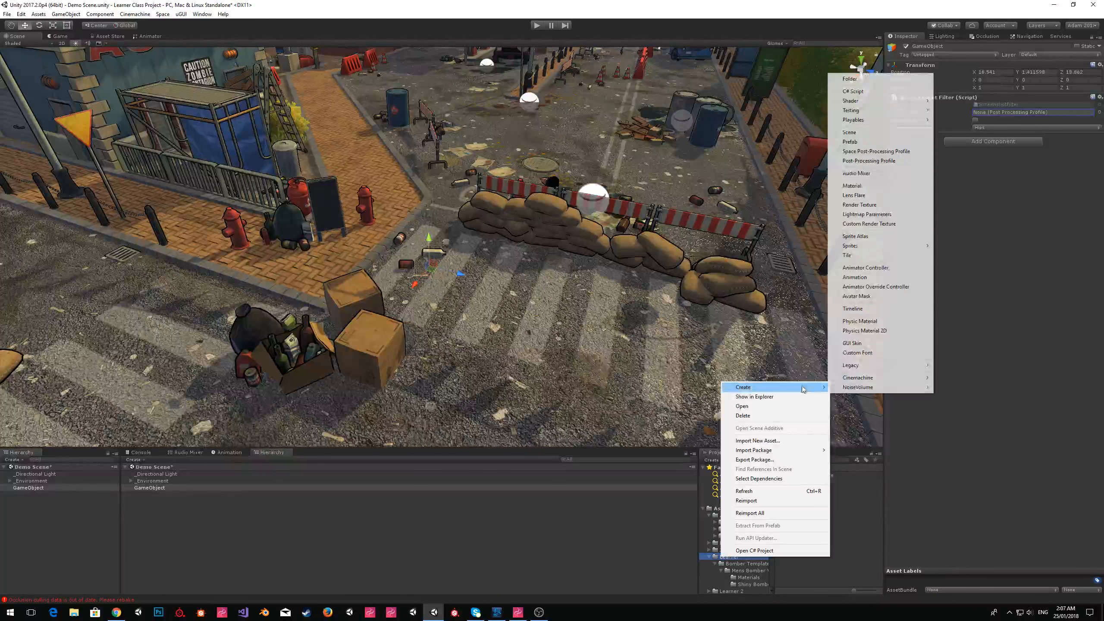
left_click(910, 153)
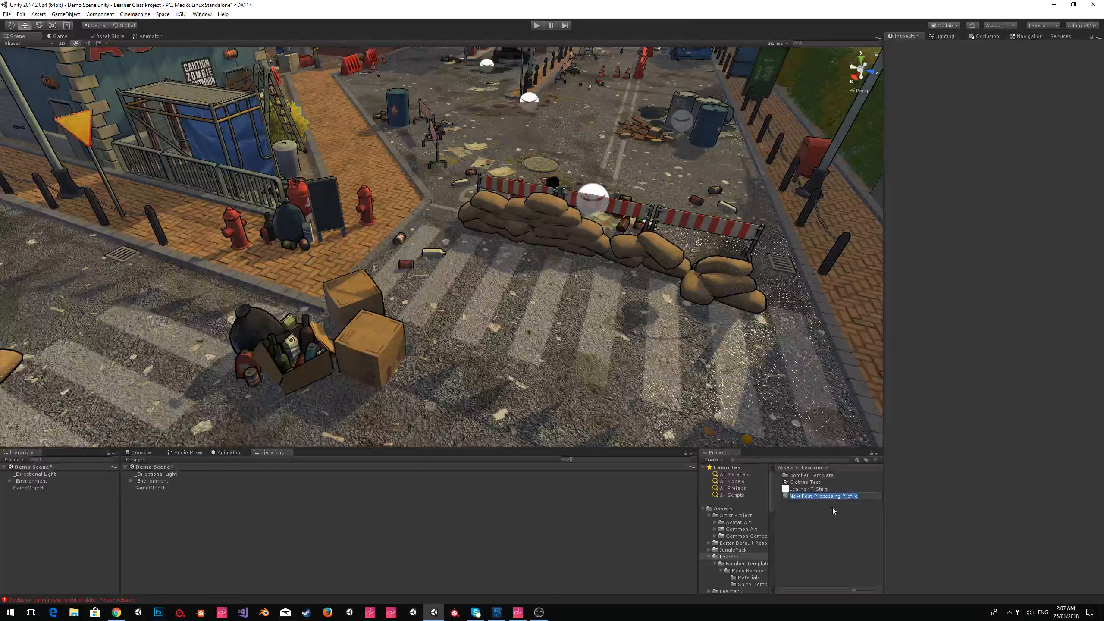
type("Filter 1")
key("Return")
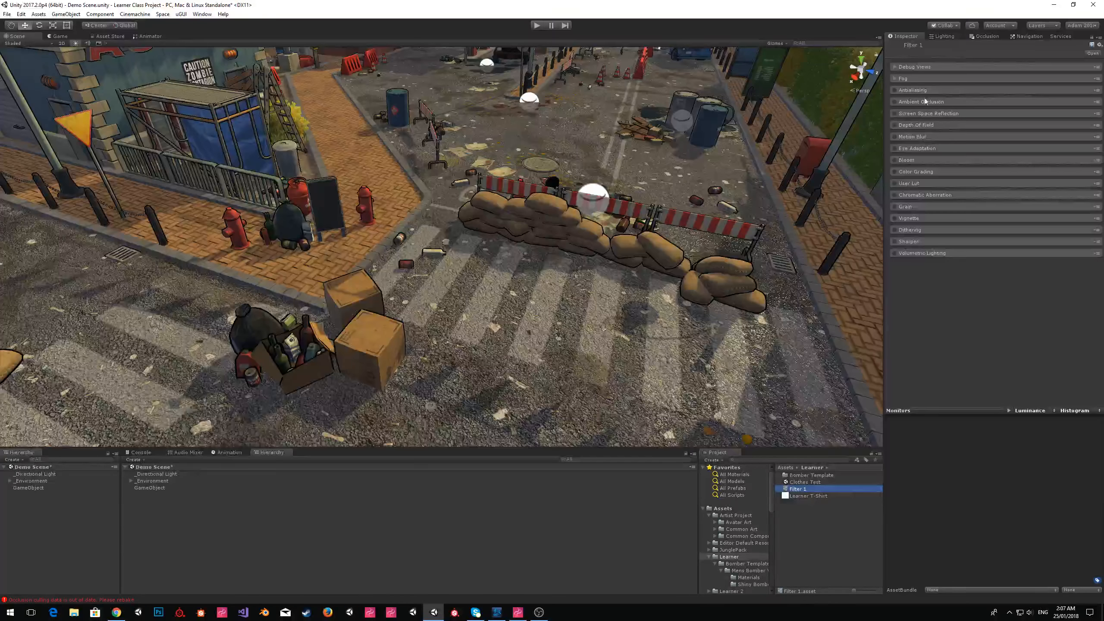
- Examine the Motion Blur and Screen Space Reflection settings of the Filter 1 profile
left_click(923, 136)
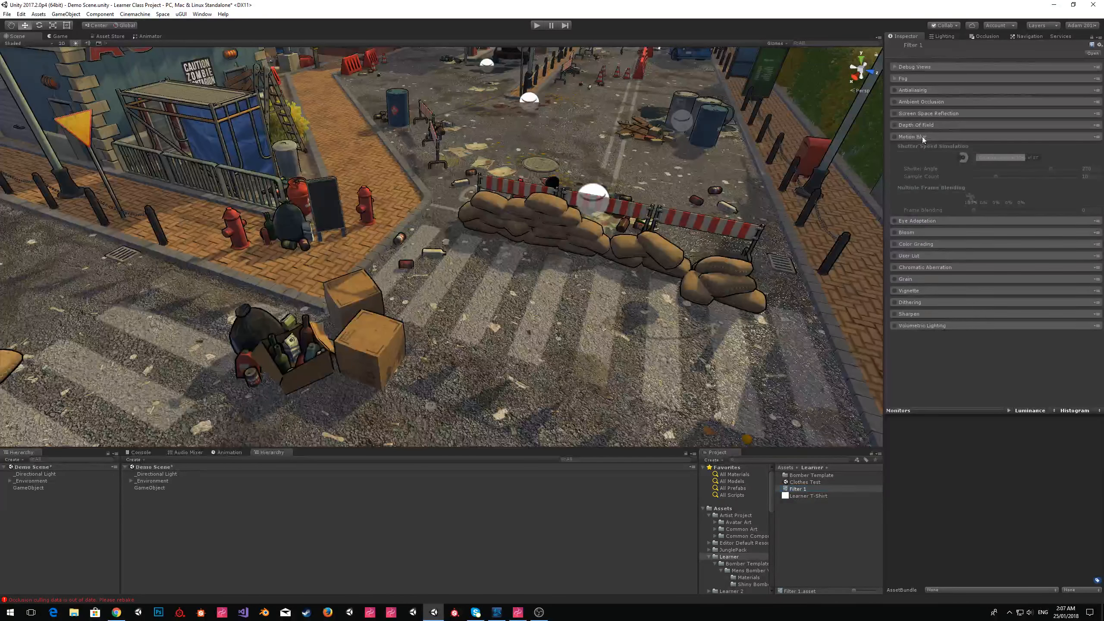
left_click(894, 137)
left_click(905, 114)
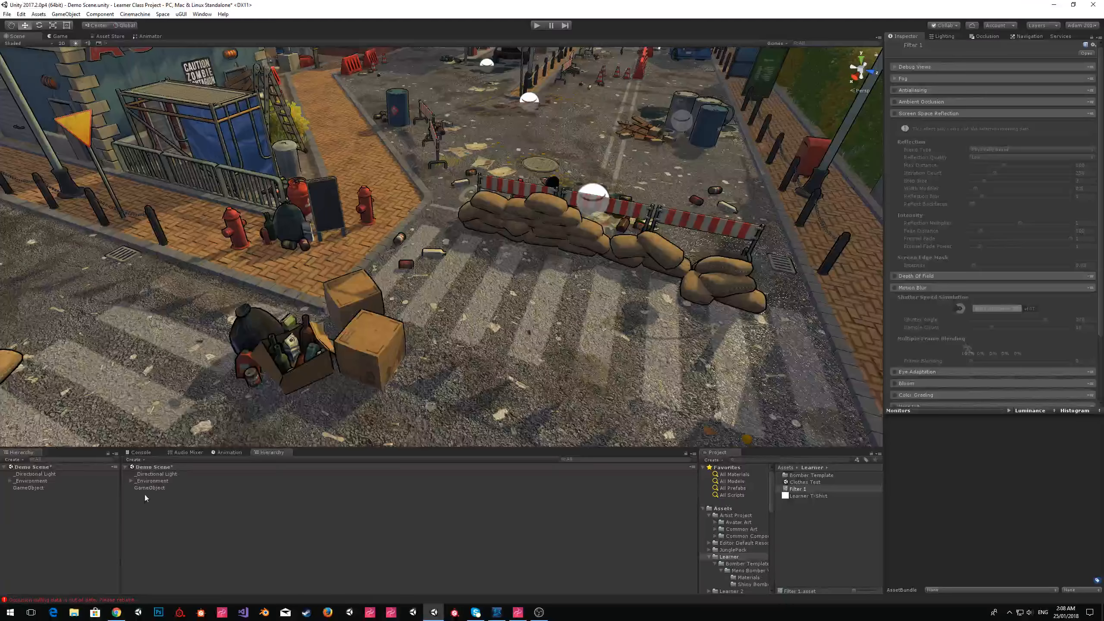
- Create a camera and align it with a street-level scene view looking down the road
left_click(72, 533)
left_click(66, 13)
left_click(70, 137)
right_click_drag(538, 301, 384, 212)
key("w")
key("ctrl+shift+f")
- Add a Post Processing Behaviour component to the camera and assign Filter 1 as its profile
left_click(1011, 260)
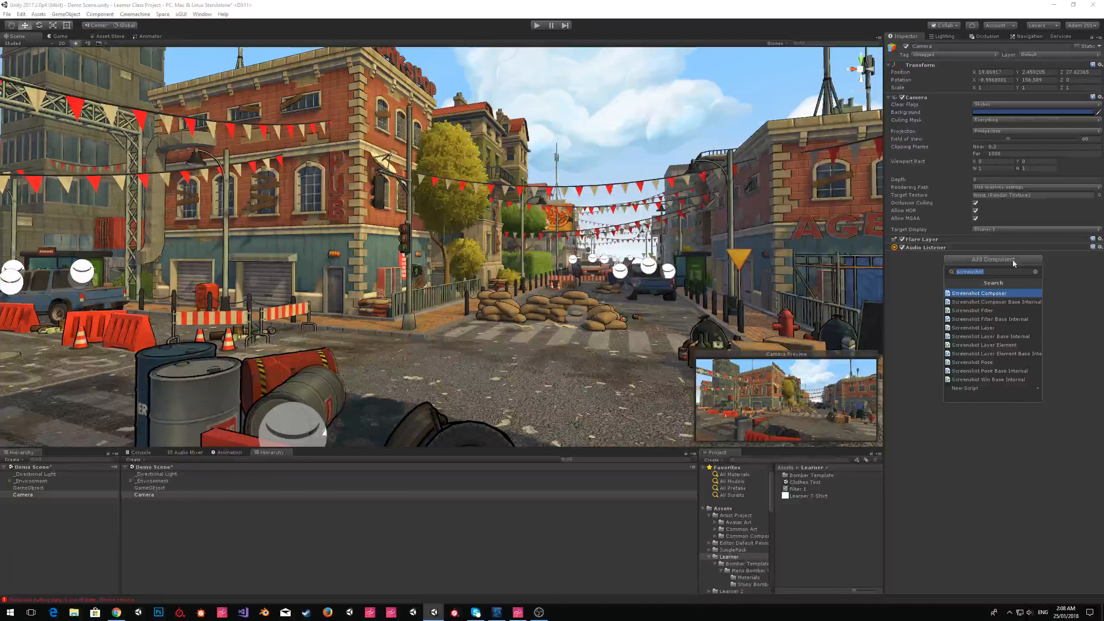
type("post be")
key("Return")
left_click_drag(808, 489, 991, 265)
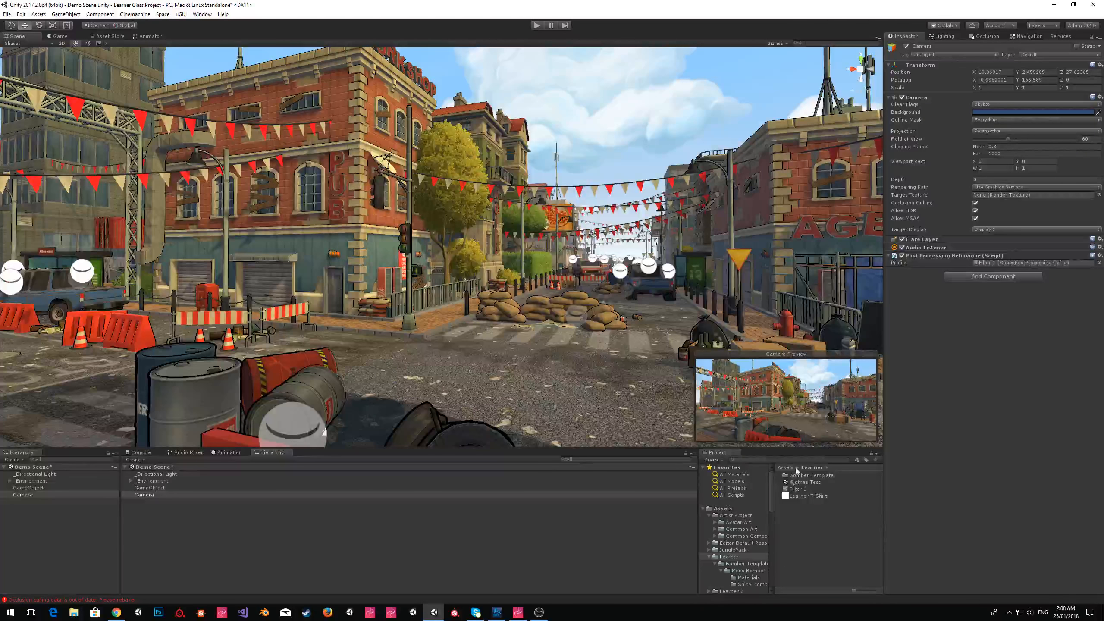
- Show the camera's game view and enable Bloom in the Filter 1 profile with its settings expanded
left_click(61, 36)
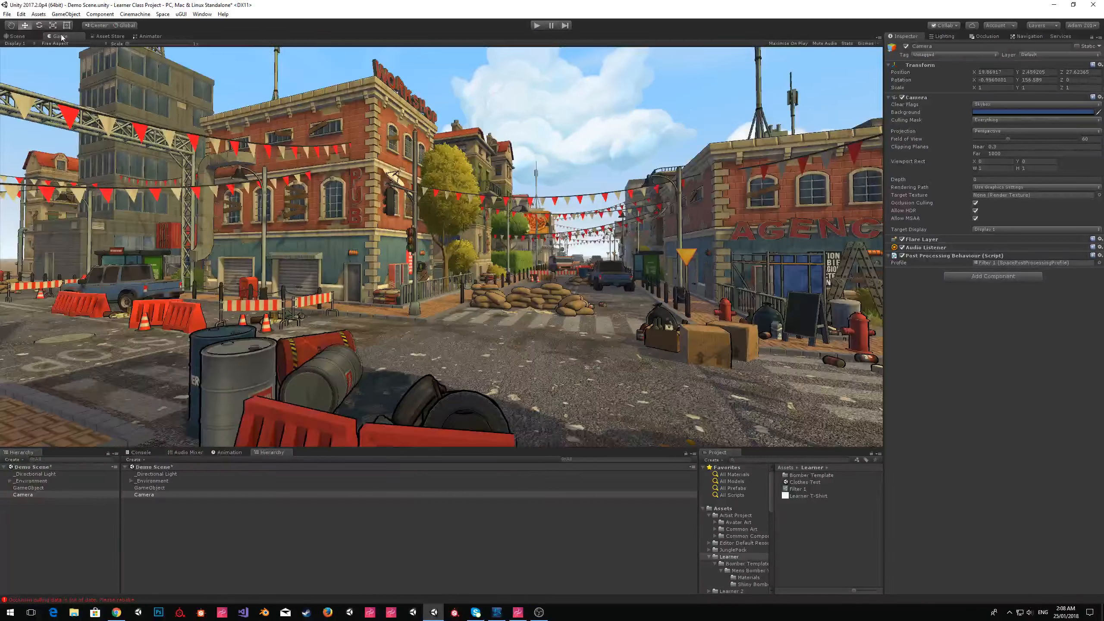
left_click(798, 490)
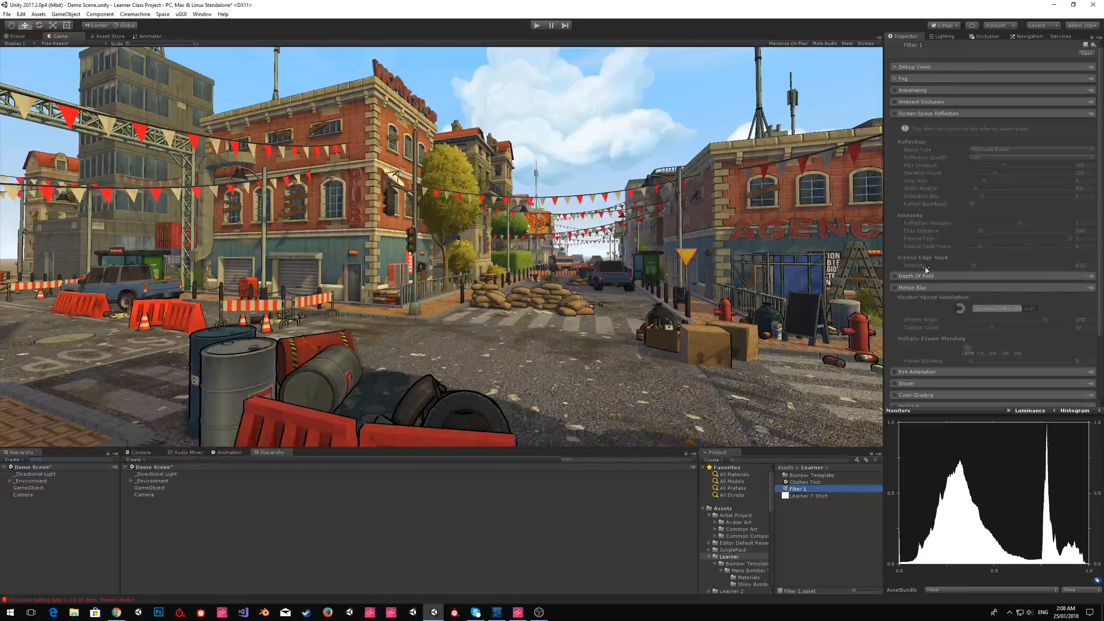
scroll(992, 254, "down", 3)
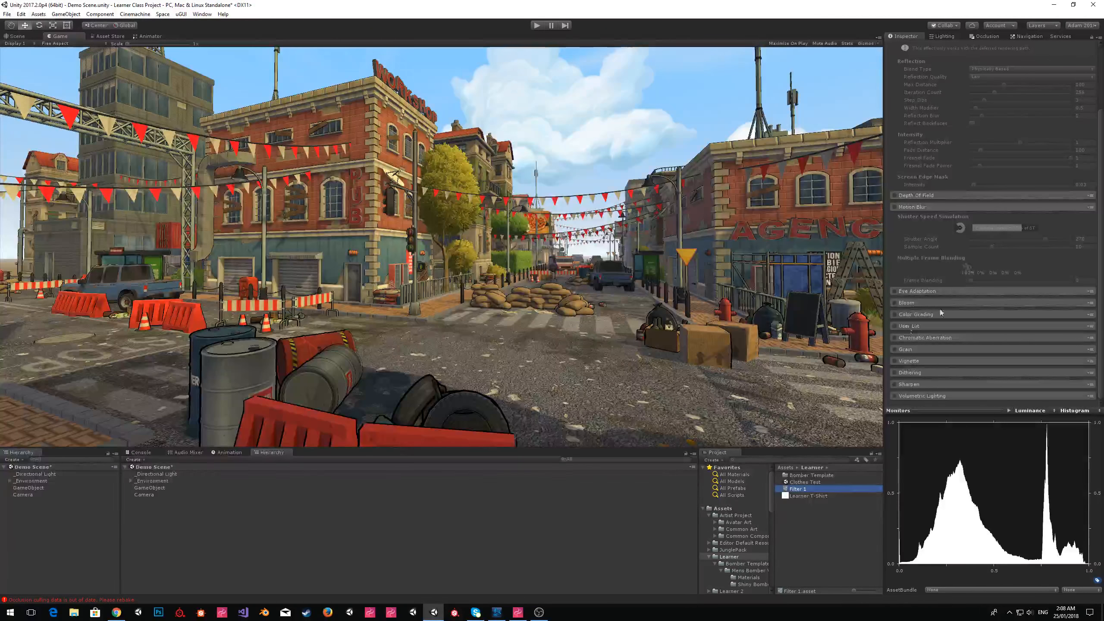
left_click(895, 304)
left_click(895, 305)
left_click(894, 305)
left_click(935, 303)
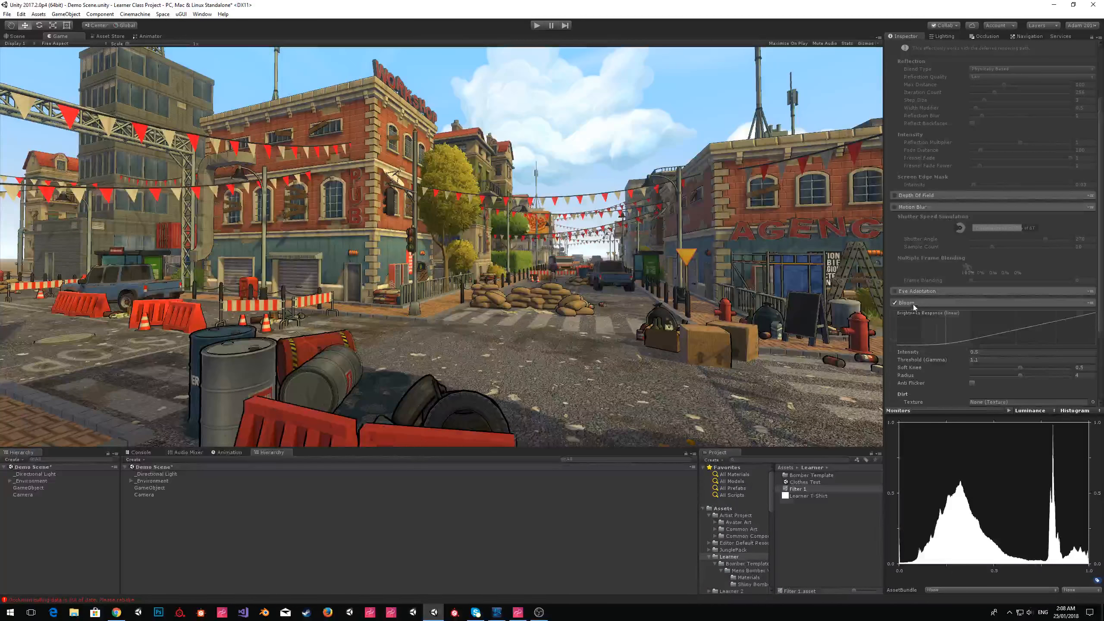
- Set Bloom's intensity to about 0.17, threshold to about 0.54, soft knee to about 0.87 and radius to about 5.3
mouse_move(940, 355)
left_mouse_down()
mouse_move(1090, 366)
mouse_move(944, 353)
mouse_move(953, 355)
left_mouse_up()
left_click_drag(1021, 367, 1043, 376)
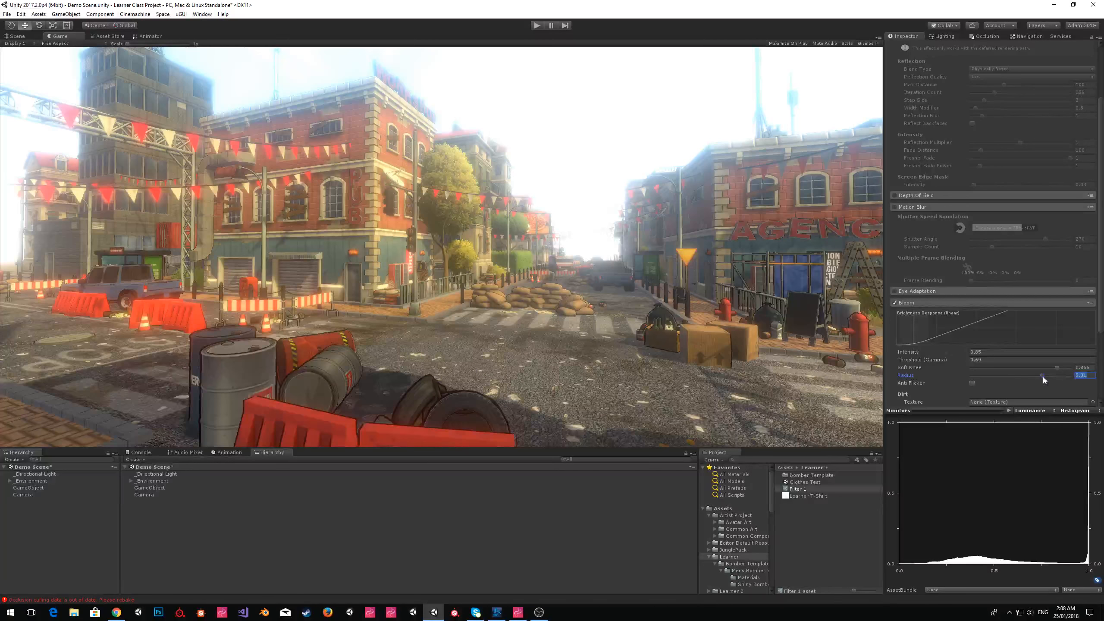
mouse_move(951, 356)
left_mouse_down()
mouse_move(962, 356)
mouse_move(946, 363)
left_mouse_up()
- Assign the LensDirt01 texture as Bloom's dirt texture and raise the dirt intensity to about 46
scroll(946, 363, "down", 3)
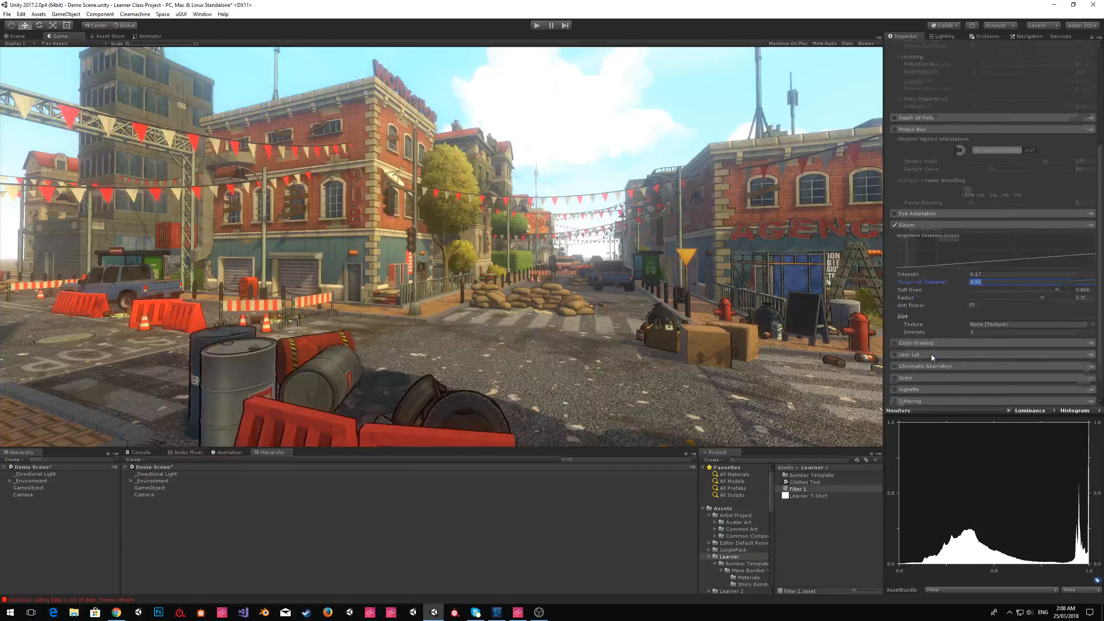
left_click(1093, 325)
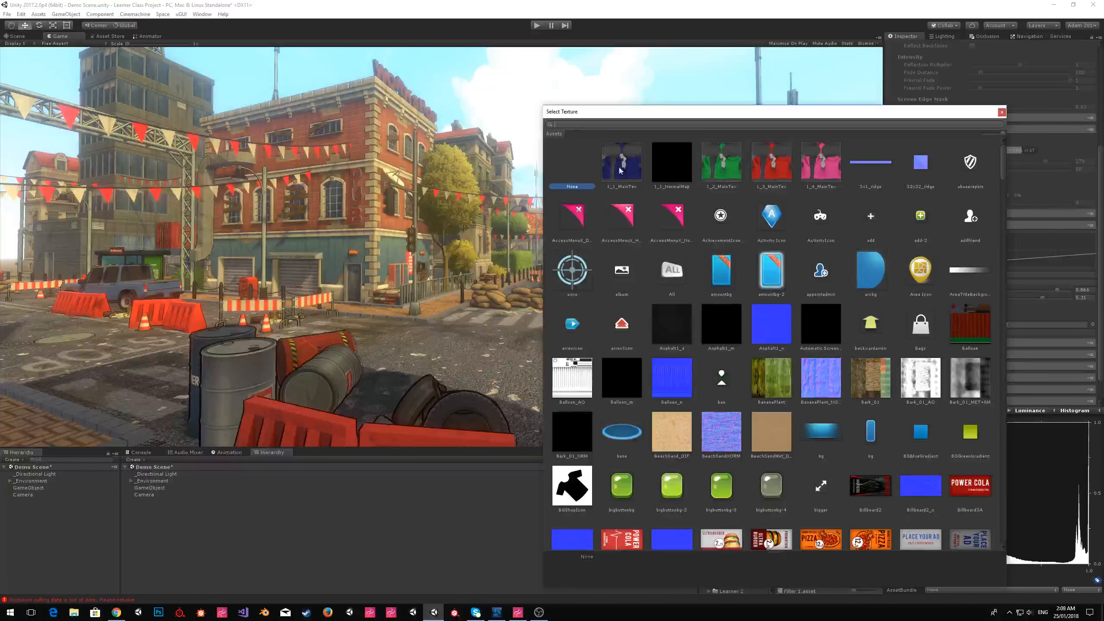
type("dirt")
left_click(889, 163)
left_click(847, 164)
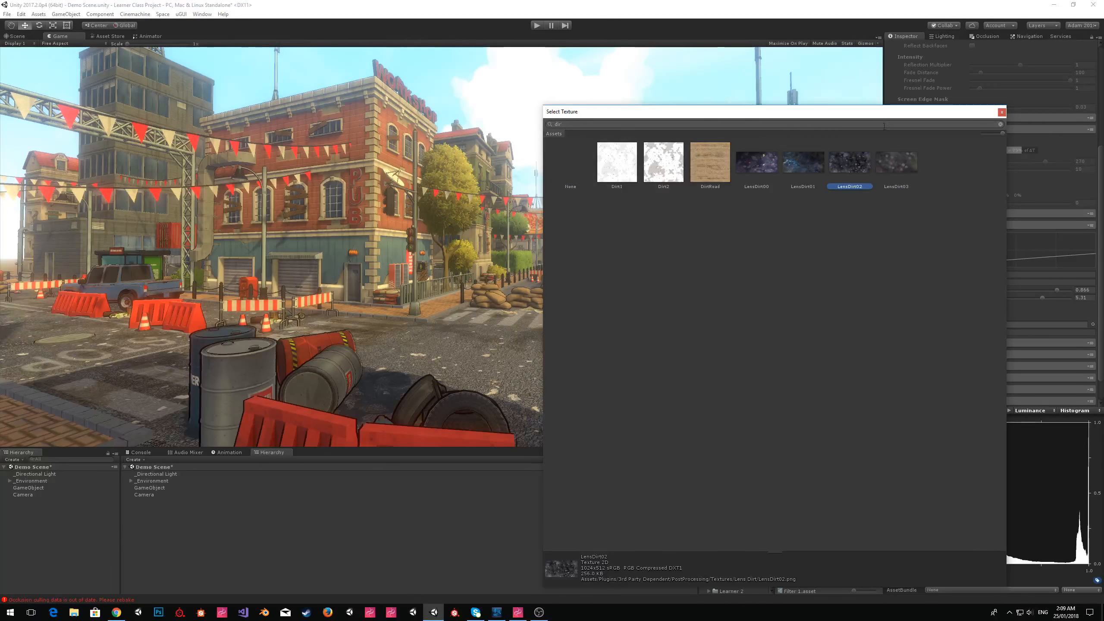
left_click(798, 165)
left_click(1003, 112)
mouse_move(953, 334)
left_mouse_down()
mouse_move(1100, 348)
mouse_move(152, 361)
mouse_move(469, 386)
left_mouse_up()
left_click(163, 242)
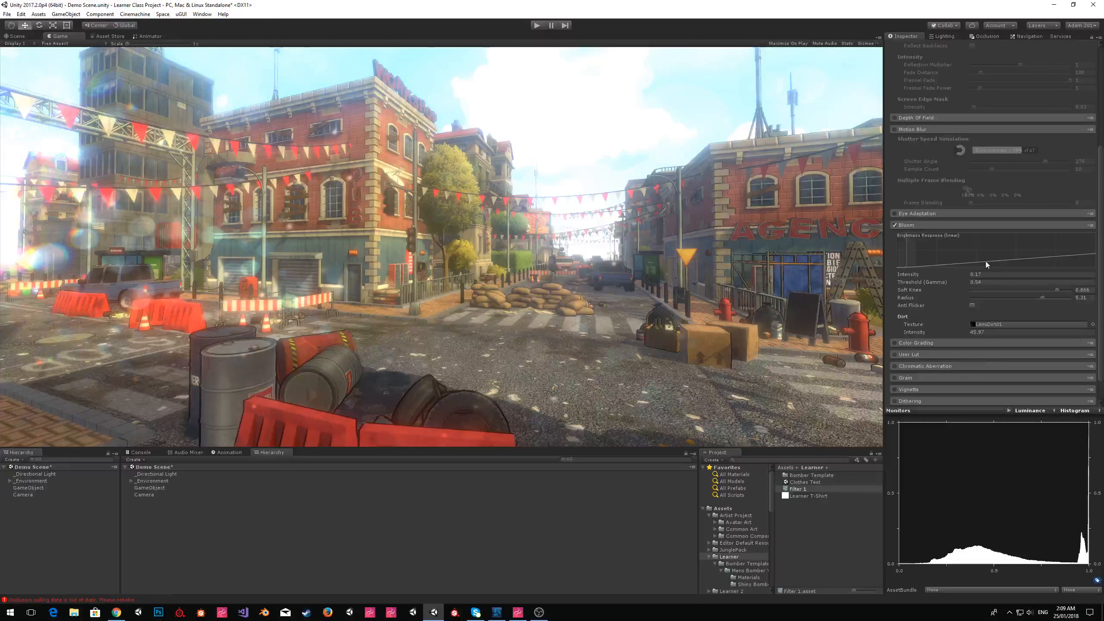
- Enable Color Grading with the Filmic (ACES) tonemapper, a negative post exposure, cooler temperature, negative tint and a hue shift of about 141
left_click(916, 342)
scroll(1016, 341, "down", 2)
left_click(1000, 282)
left_click(997, 301)
left_click_drag(963, 302, 946, 303)
left_click(895, 148)
left_click(895, 148)
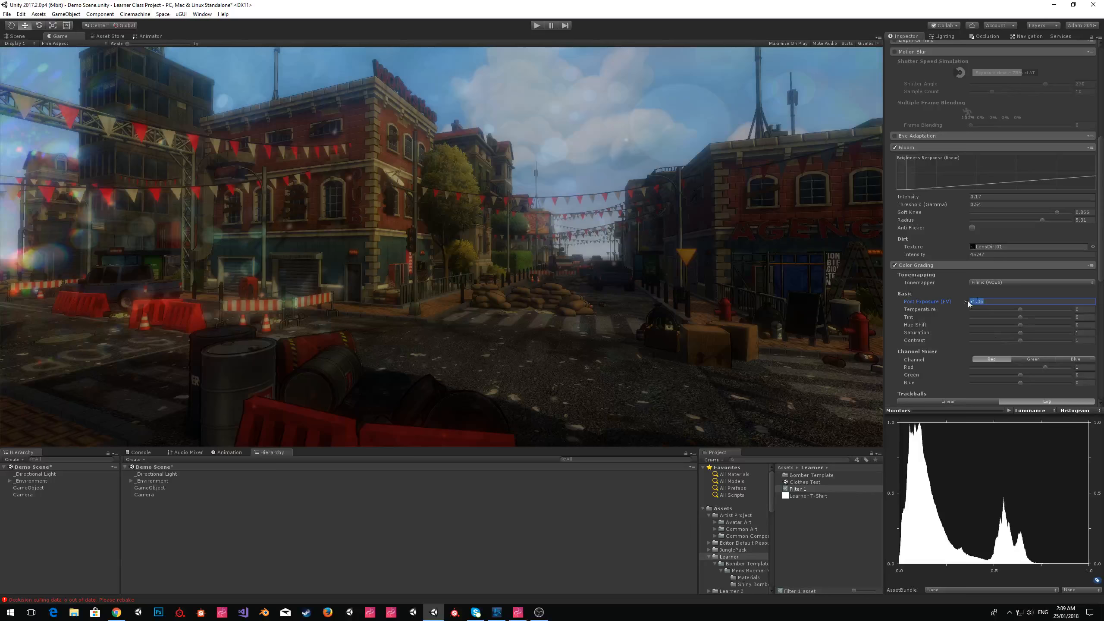
left_click_drag(1017, 309, 1061, 328)
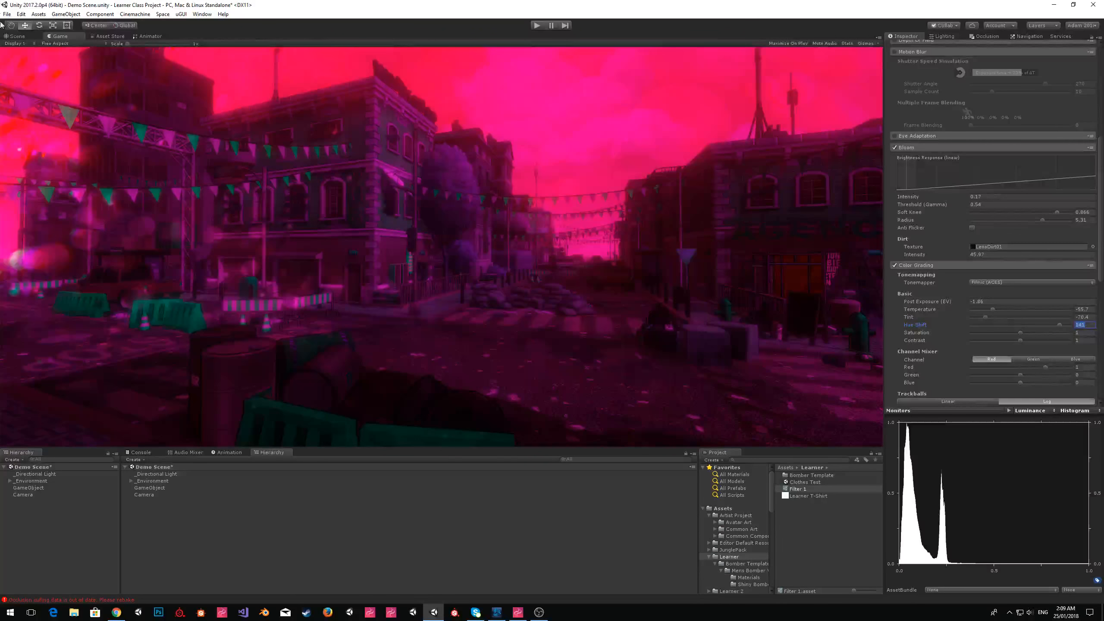
- Search the project for the 2015 avatars and place the 2015 Male avatar on the street in front of the camera
left_click(17, 36)
right_click_drag(487, 168, 496, 200)
key("s")
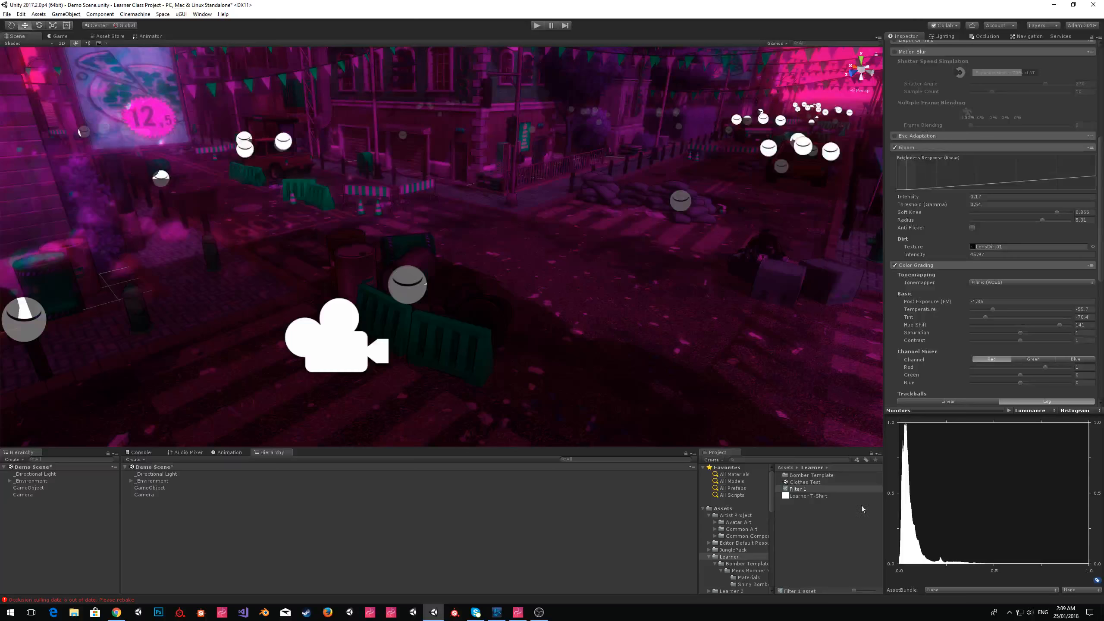
type("2015 fe")
key("BackSpace")
key("BackSpace")
key("BackSpace")
left_click_drag(793, 490, 537, 327)
- Align the camera with a closer scene view of the avatar and show the result in the game view
left_click(344, 336)
right_click_drag(343, 335, 353, 369)
left_click(61, 38)
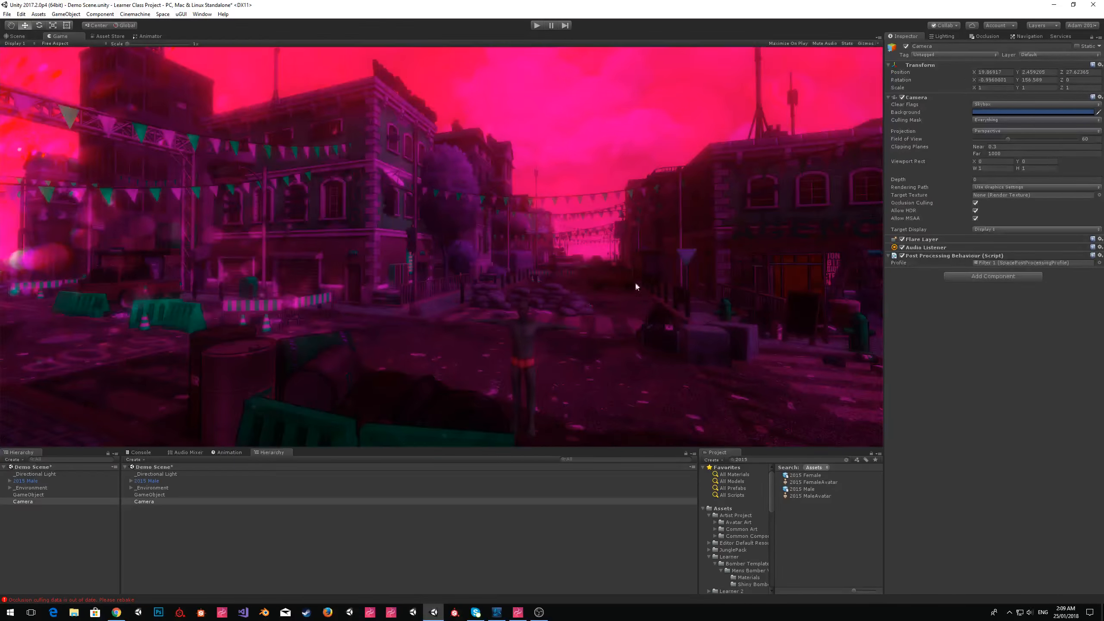
left_click(16, 36)
right_click_drag(633, 259, 645, 149)
key("ctrl+shift+f")
left_click(61, 36)
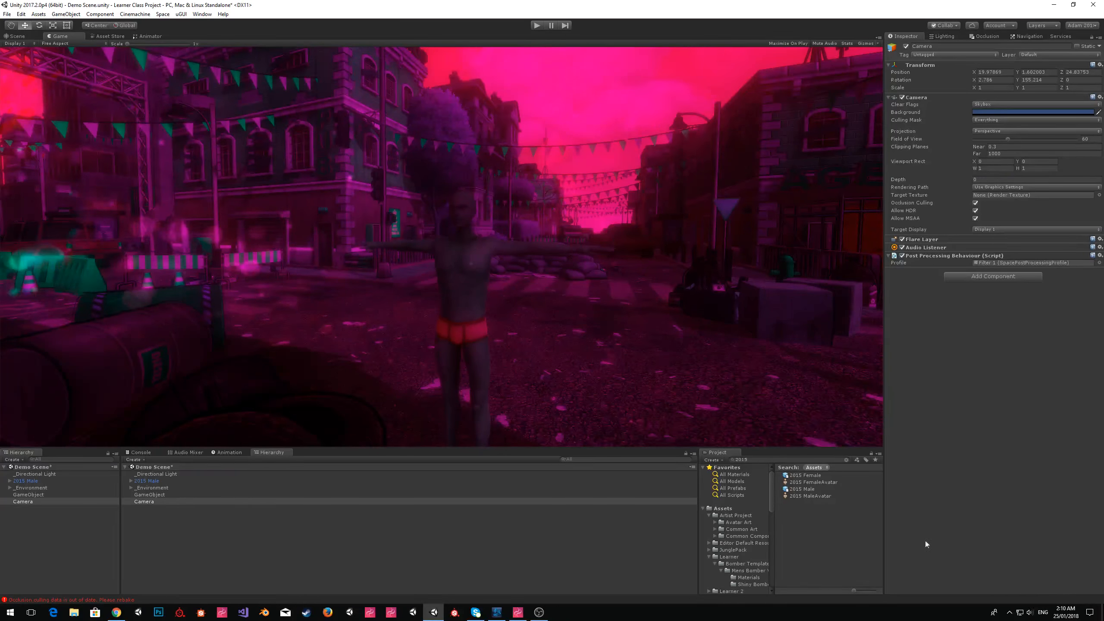
- Enable Depth of Field in the Filter 1 profile with focus distance about 1.76, aperture about 2.4 and a shorter focal length
left_click(729, 558)
left_click(798, 489)
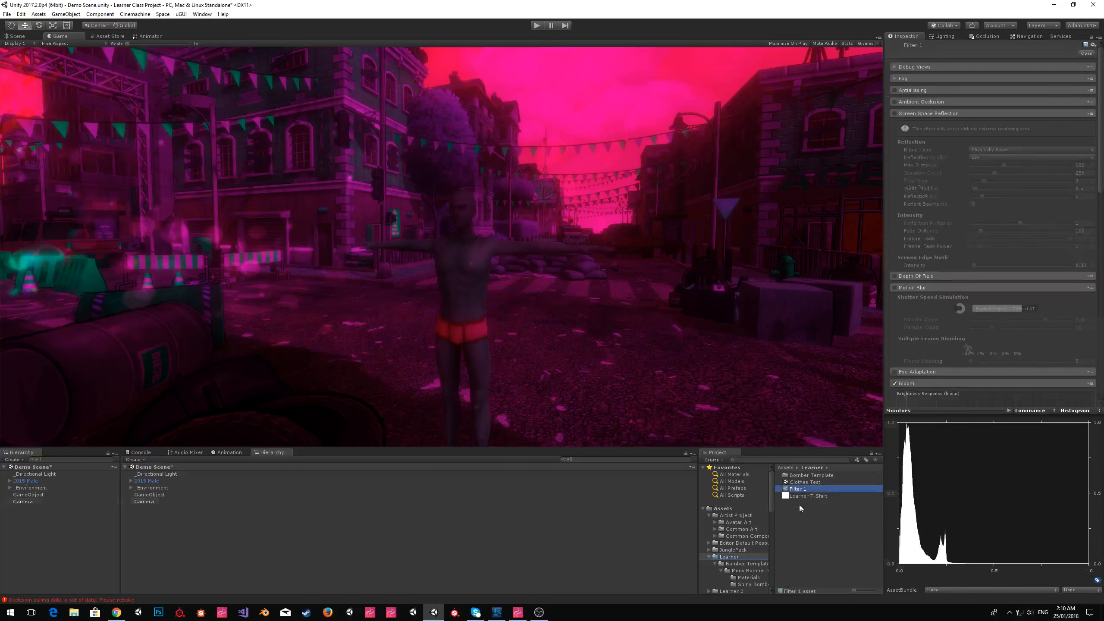
left_click(910, 277)
left_click(895, 276)
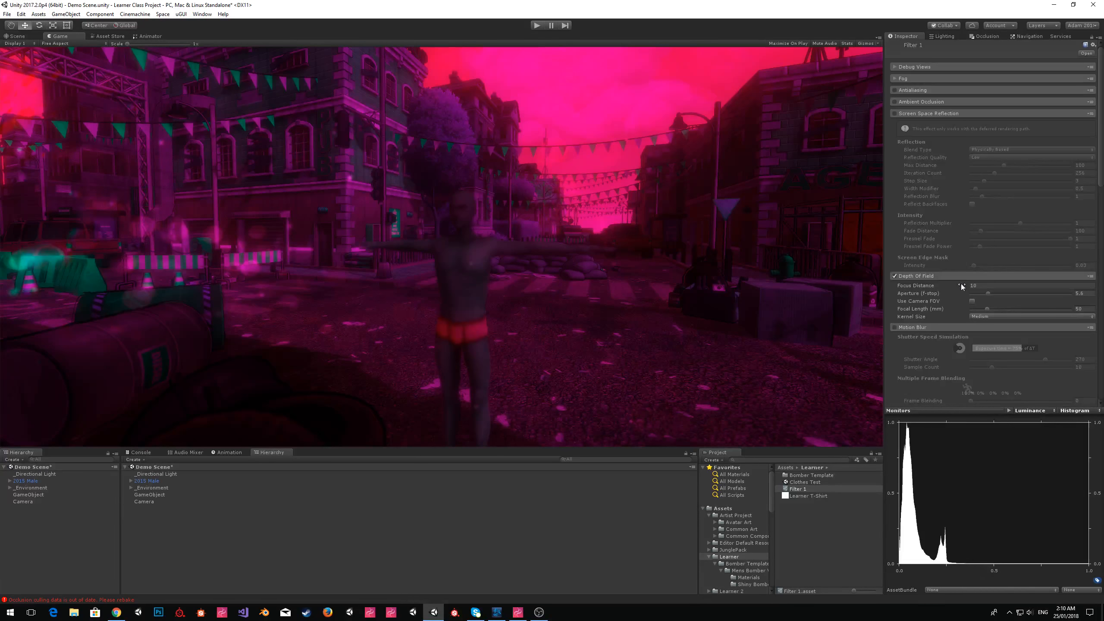
left_click_drag(987, 293, 956, 288)
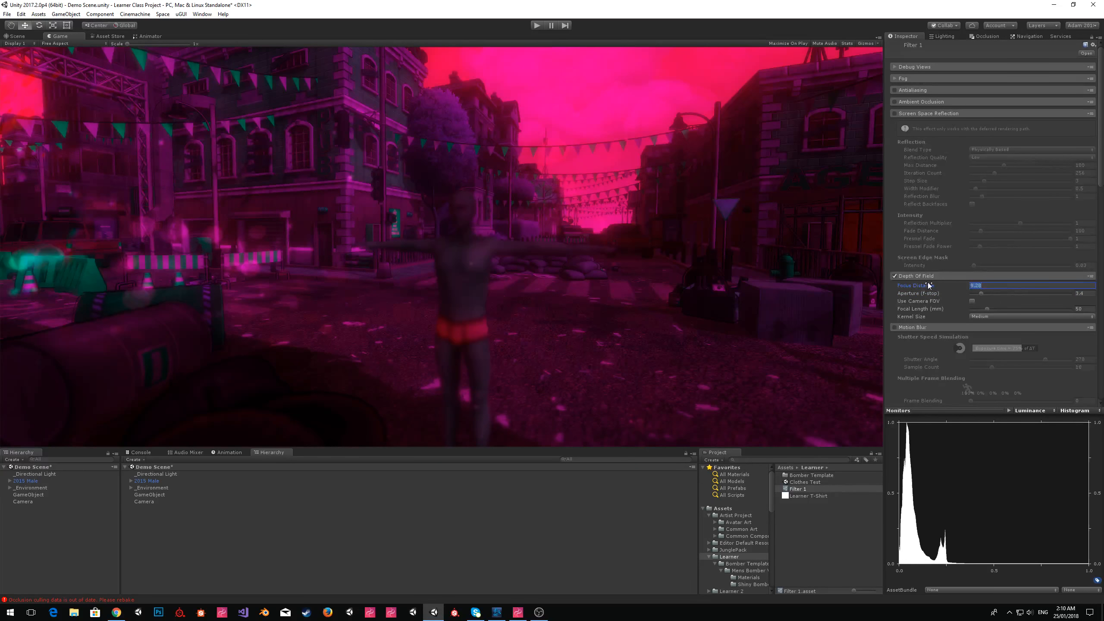
type("3")
left_click_drag(982, 292, 985, 314)
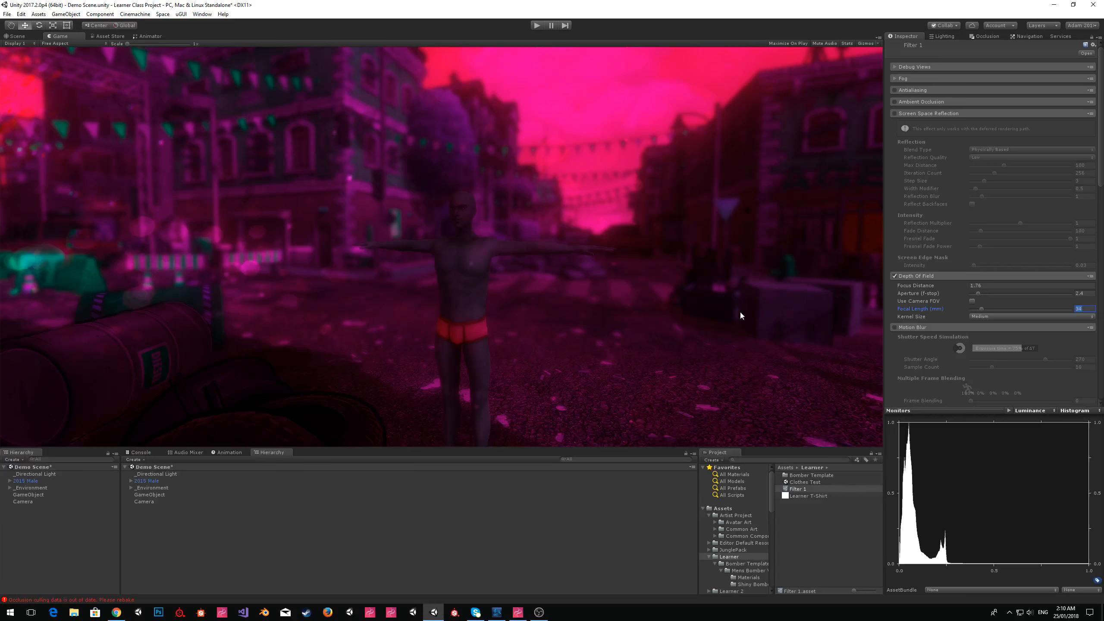
- Try the Very Large kernel size for Depth of Field, returning it to Medium
left_click(983, 317)
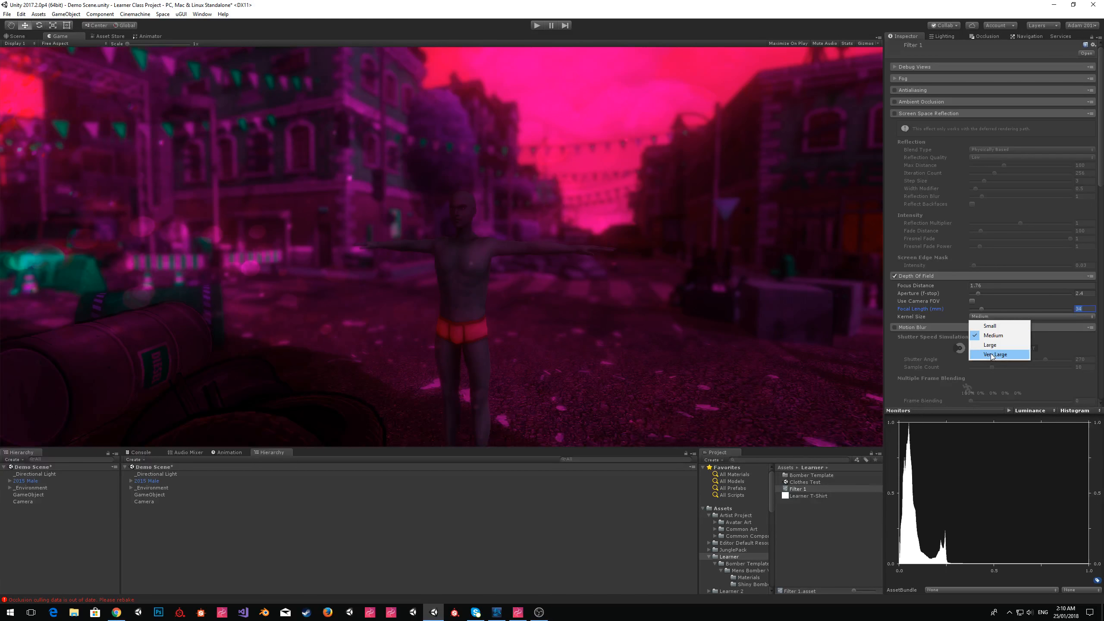
left_click(992, 354)
left_click(992, 316)
left_click(993, 336)
- Reset the Color Grading settings of the Filter 1 profile to their defaults and keep them expanded
scroll(975, 338, "down", 5)
scroll(975, 338, "down", 6)
left_click(933, 207)
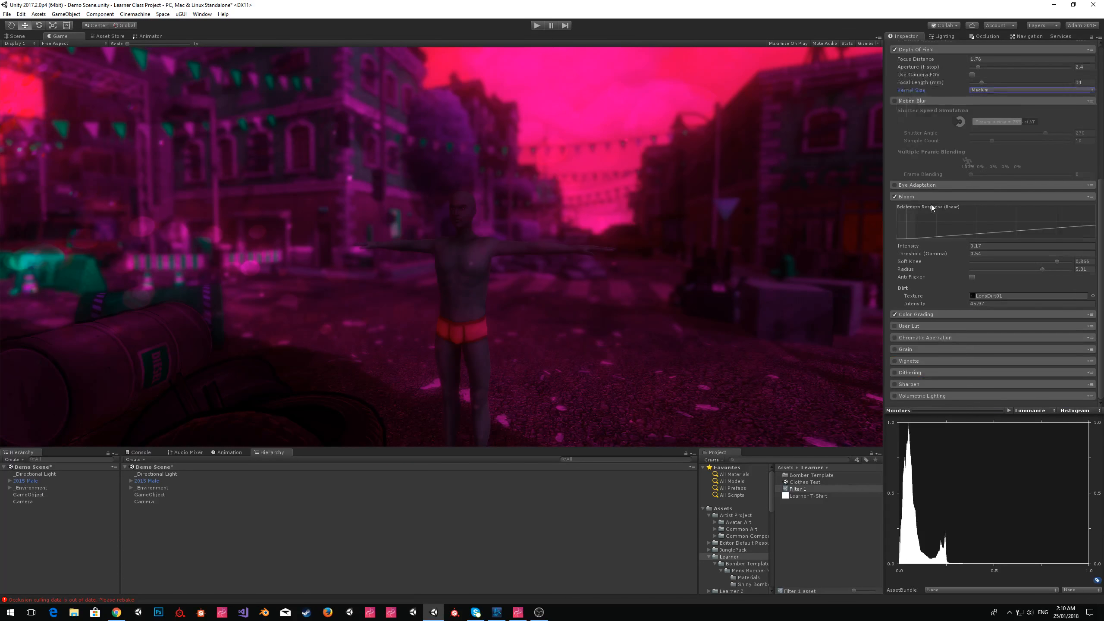
left_click(919, 314)
left_click(1091, 314)
left_click(1089, 322)
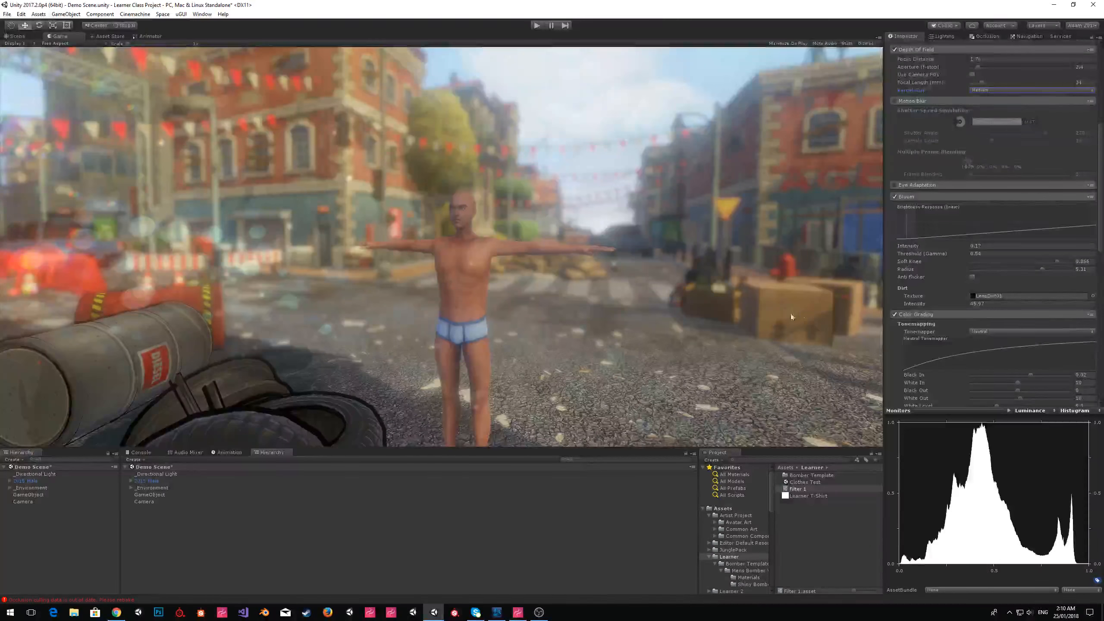
scroll(974, 331, "down", 3)
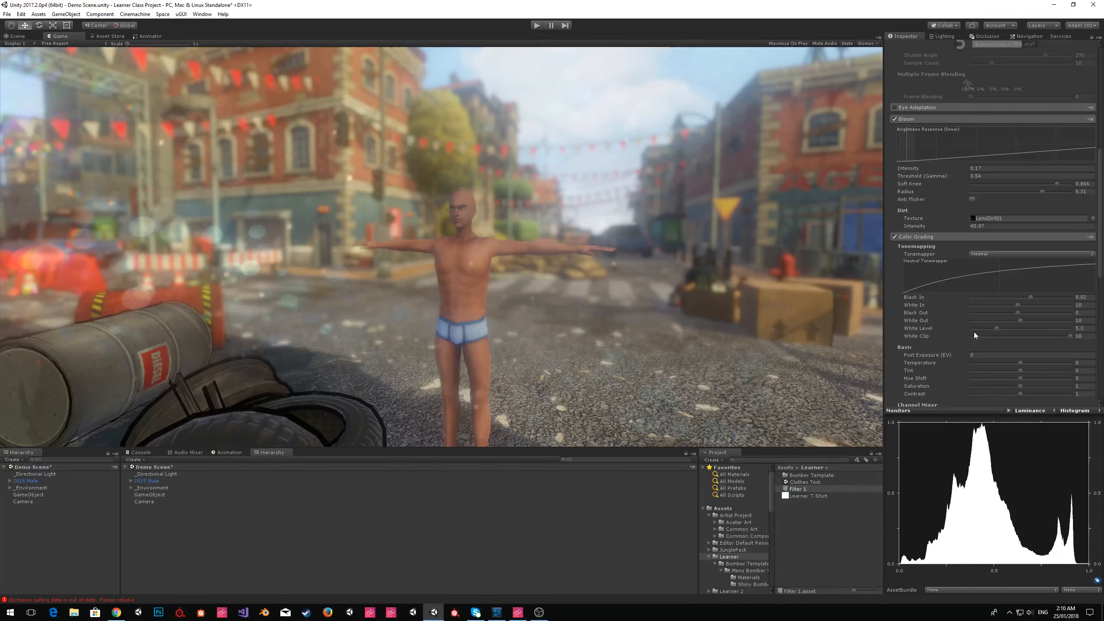
- Assign Filter 1 as the GameObject's Screenshot Filter post profile, with Auto Focus enabled and Head as the focus bone
left_click(29, 495)
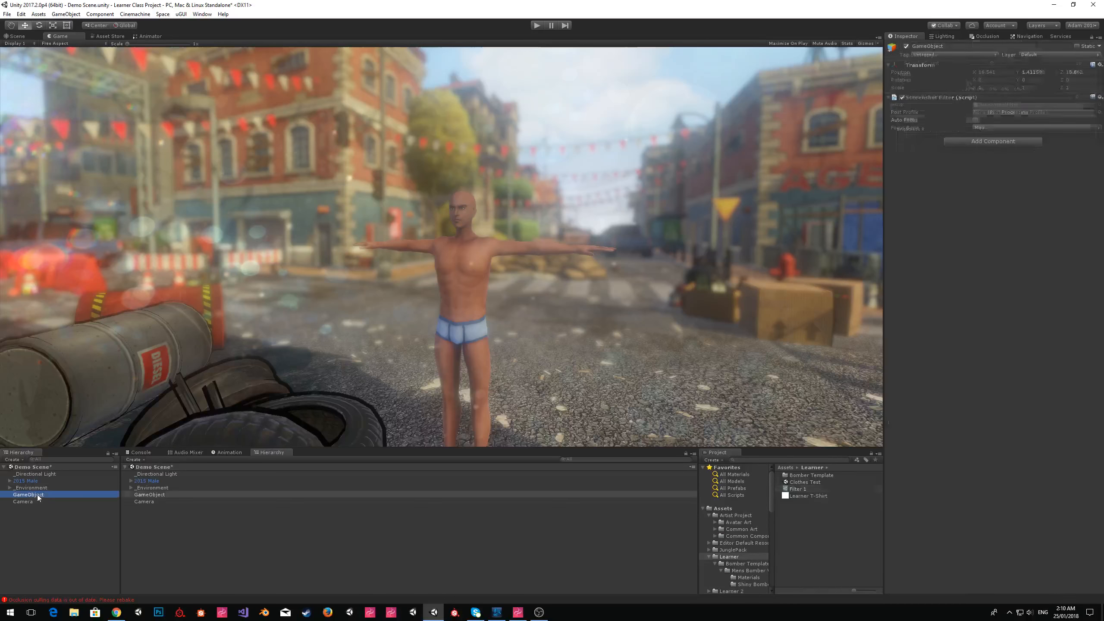
left_click_drag(796, 489, 986, 114)
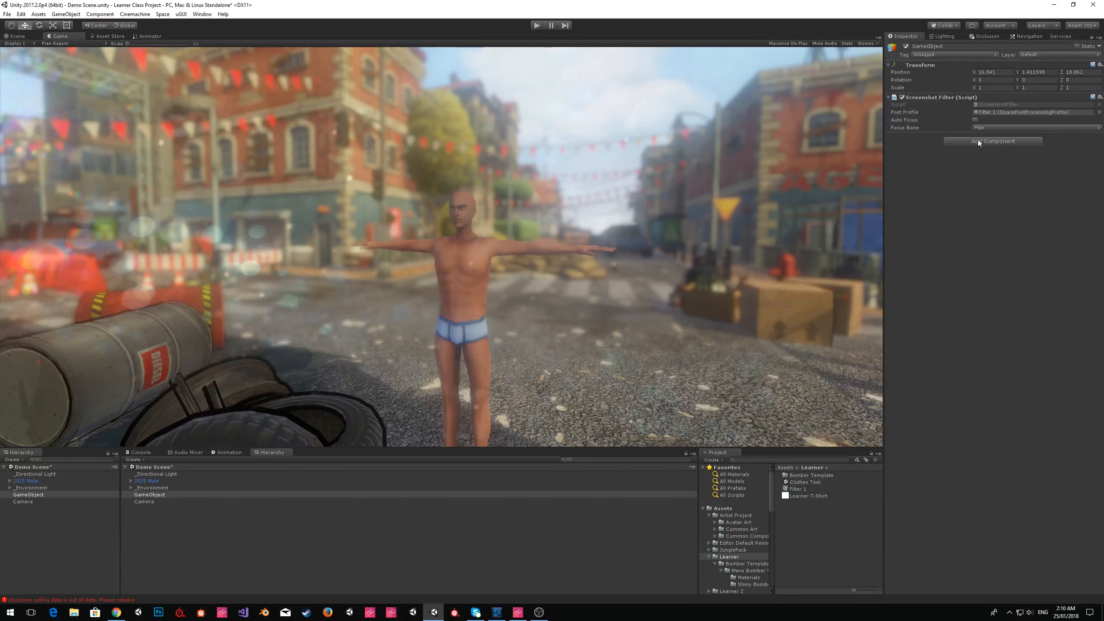
left_click(976, 121)
left_click(983, 127)
- Add a Virtual Good component to the GameObject
left_click(964, 141)
type("virtu")
key("Down")
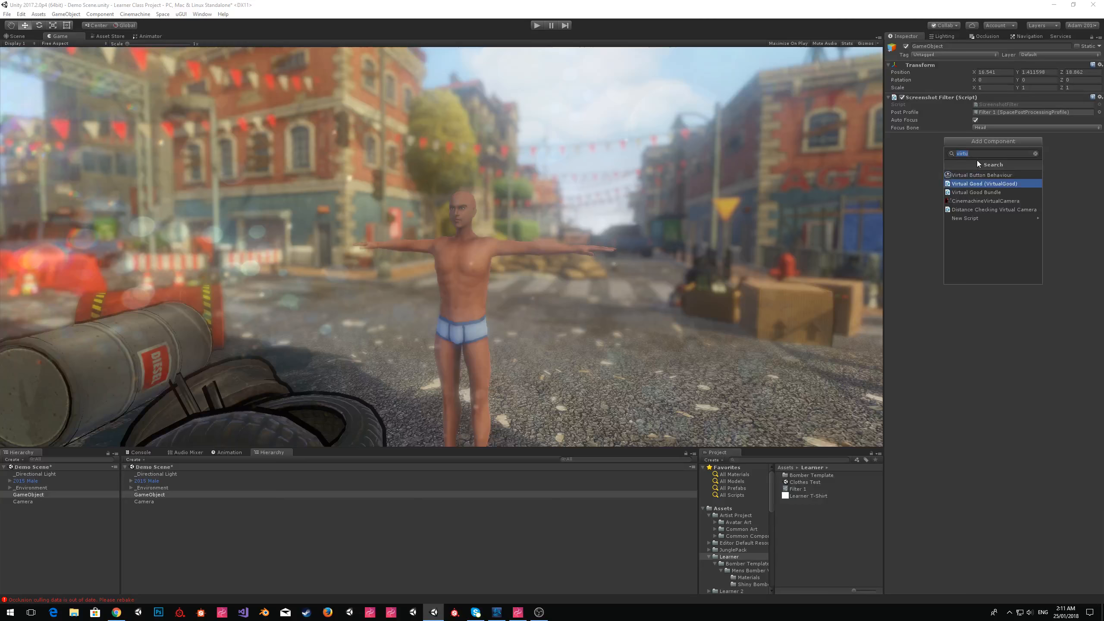
key("Return")
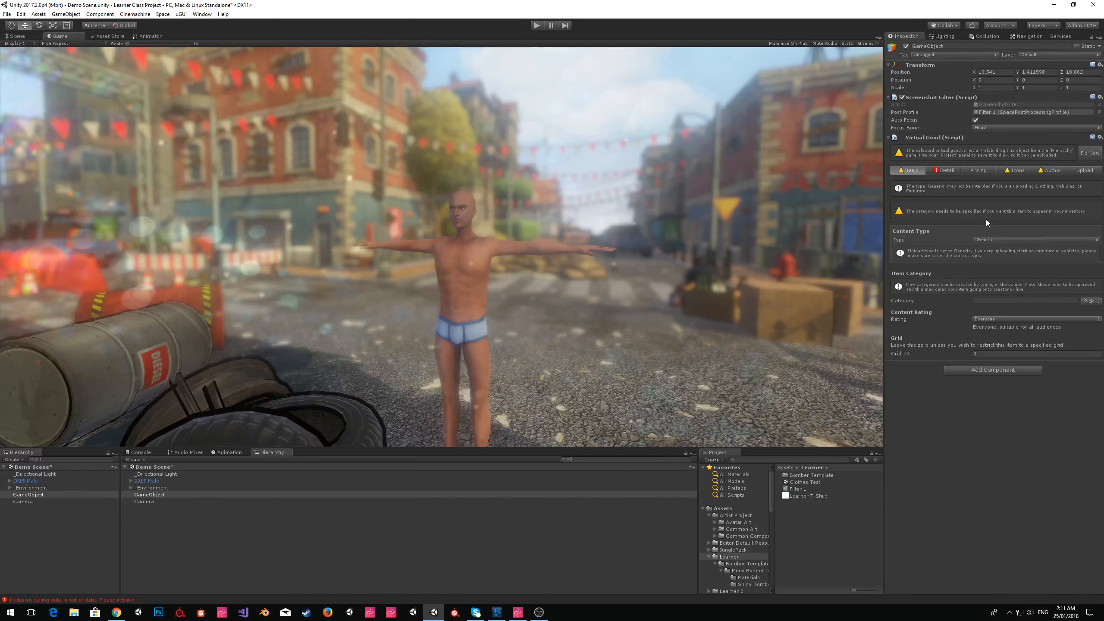
- Examine the Virtual Good component's content types and its detail and upload settings
left_click(988, 242)
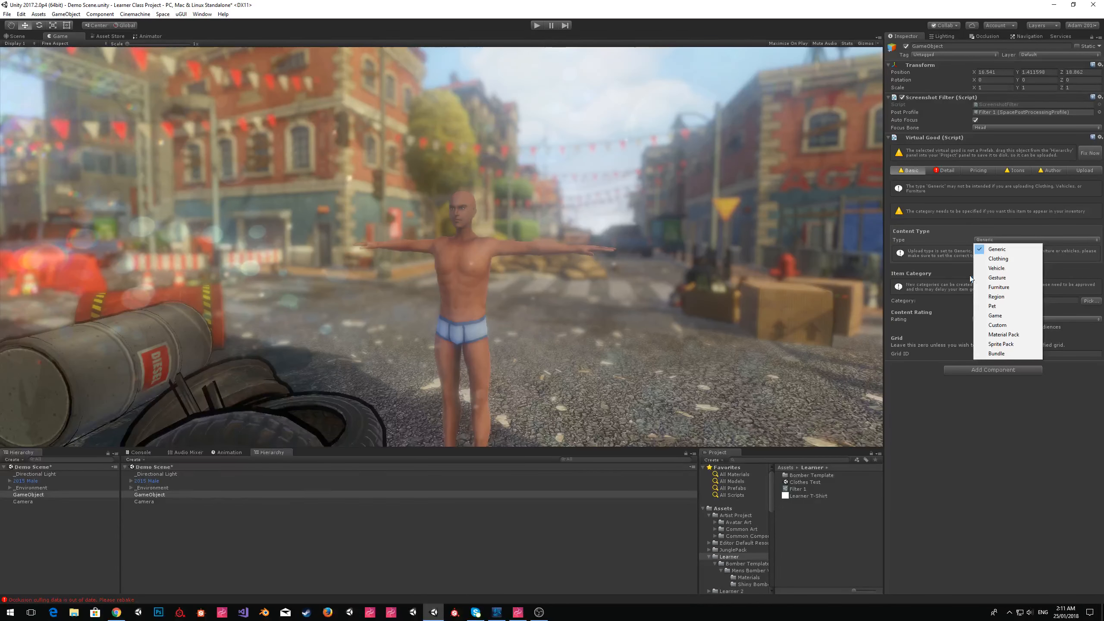
left_click(945, 240)
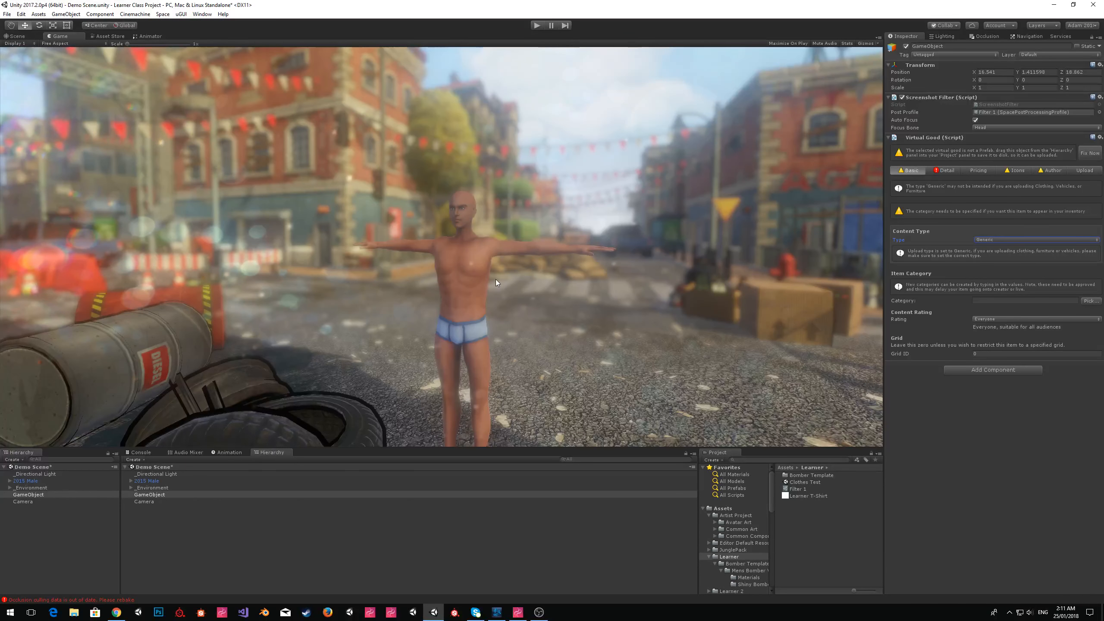
left_click(984, 239)
left_click(958, 236)
left_click(1083, 170)
left_click(951, 170)
left_click(911, 169)
- Disable Depth of Field in the Filter 1 profile
left_click(61, 512)
left_click(799, 489)
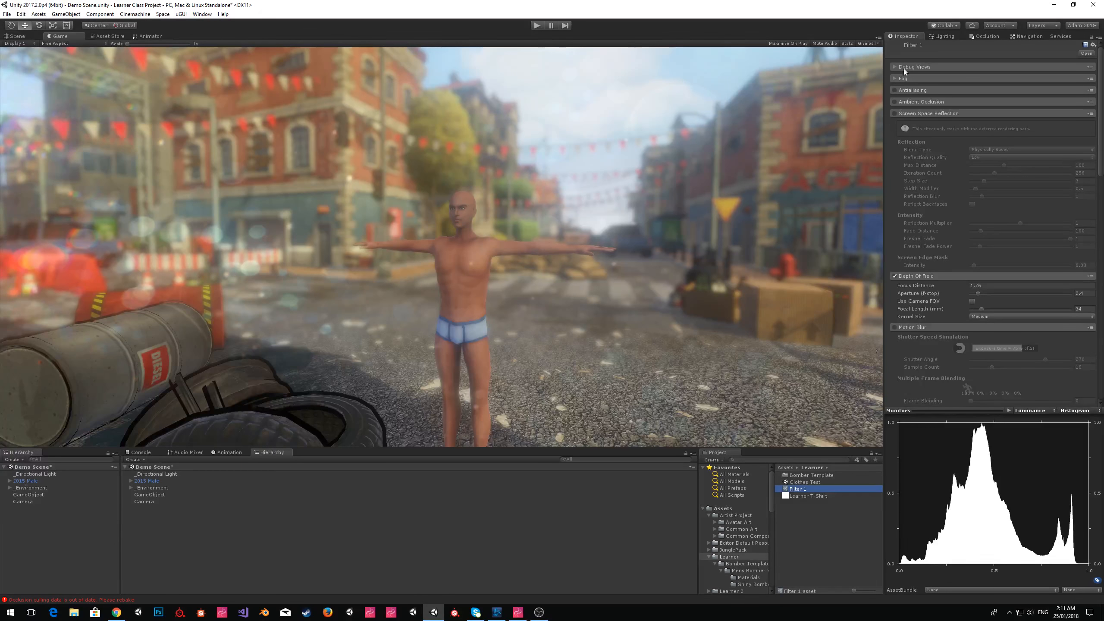
left_click(895, 276)
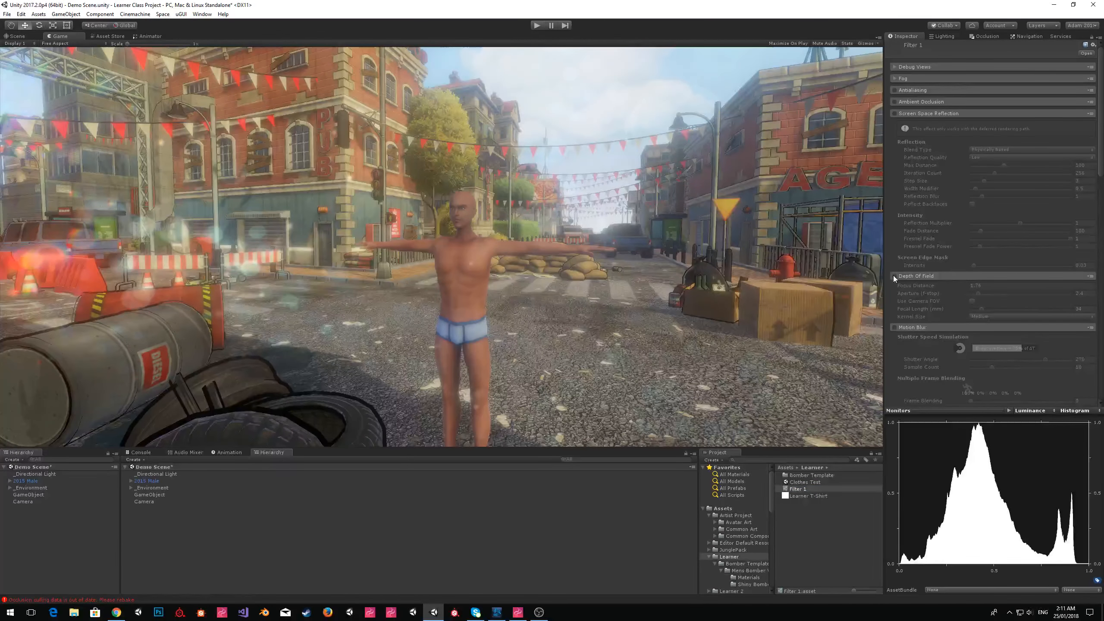
- Enable Antialiasing in the Filter 1 profile using Fast Approximate Anti-aliasing with the Extreme Quality preset
left_click(912, 90)
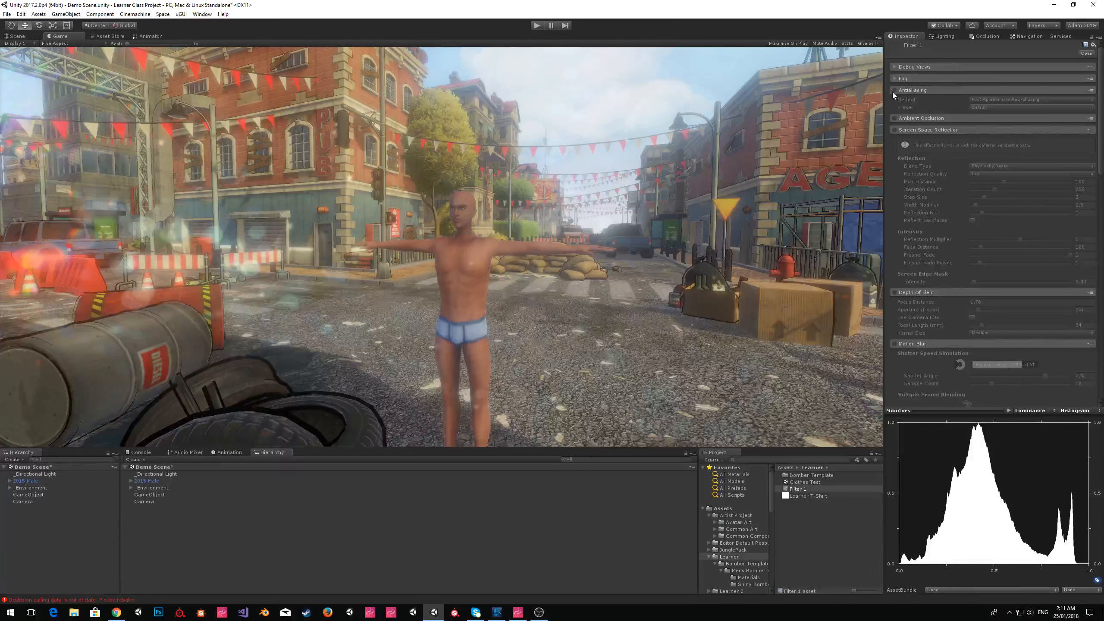
left_click(894, 90)
left_click(988, 100)
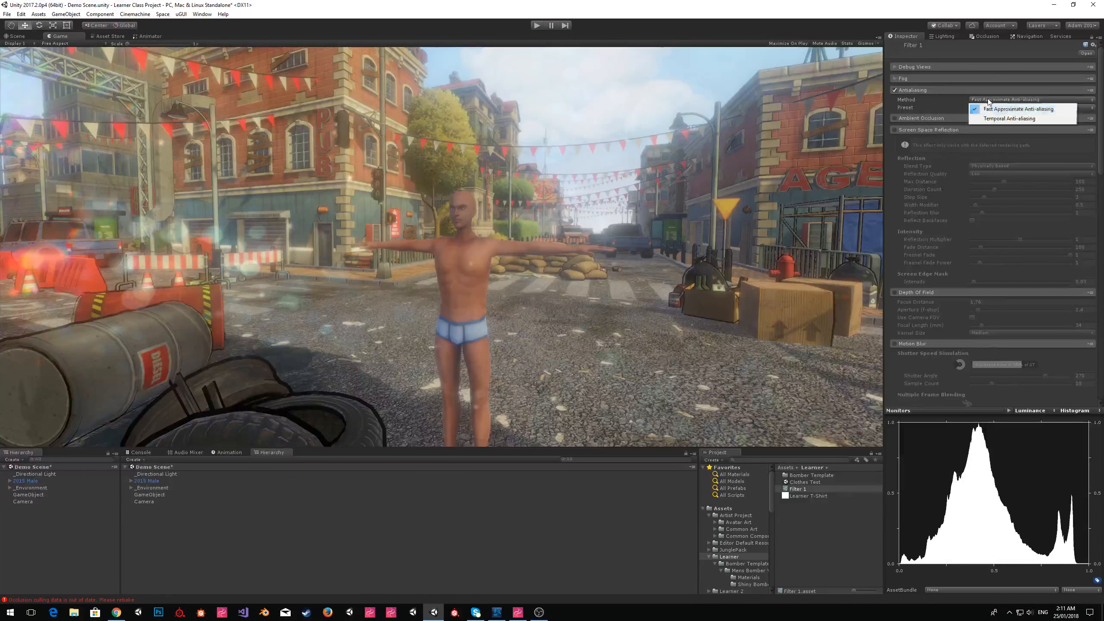
left_click(949, 104)
left_click(990, 101)
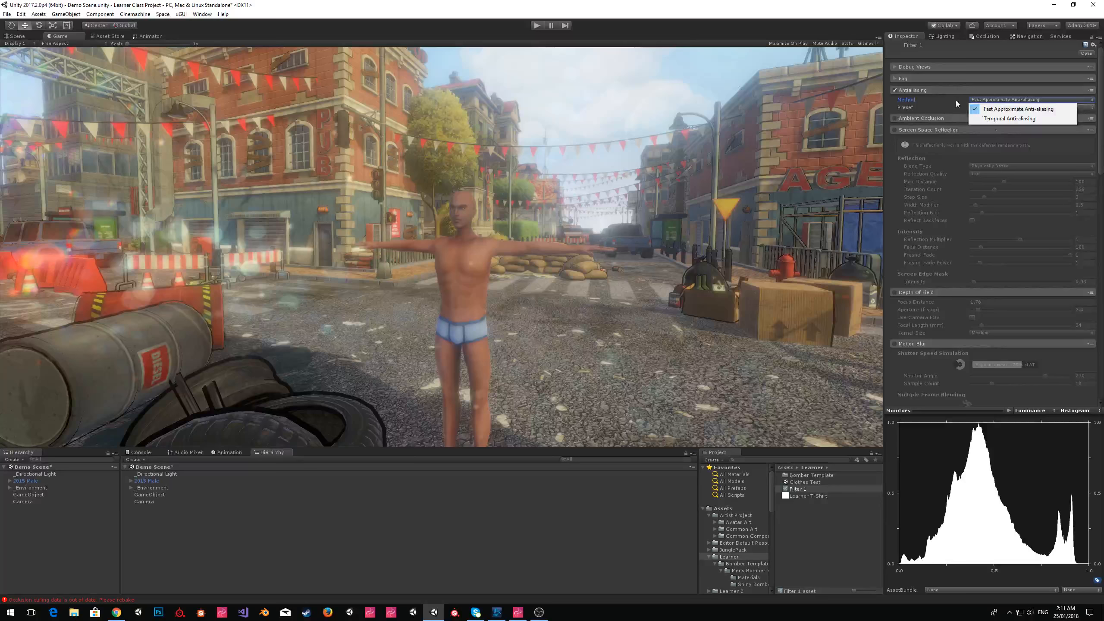
left_click(989, 107)
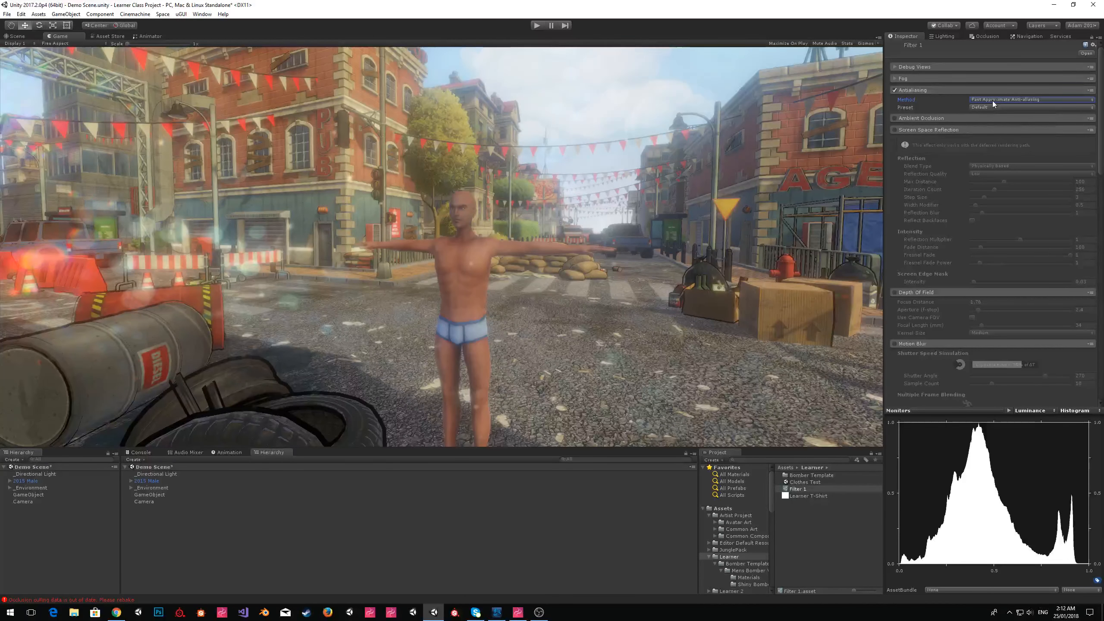
left_click(991, 106)
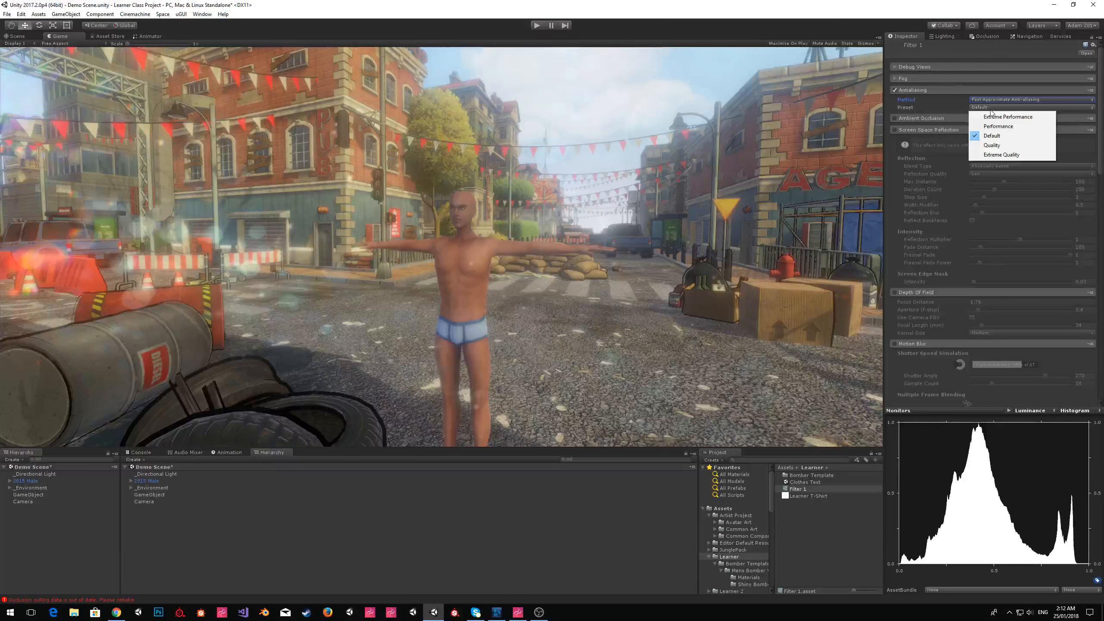
left_click(1000, 154)
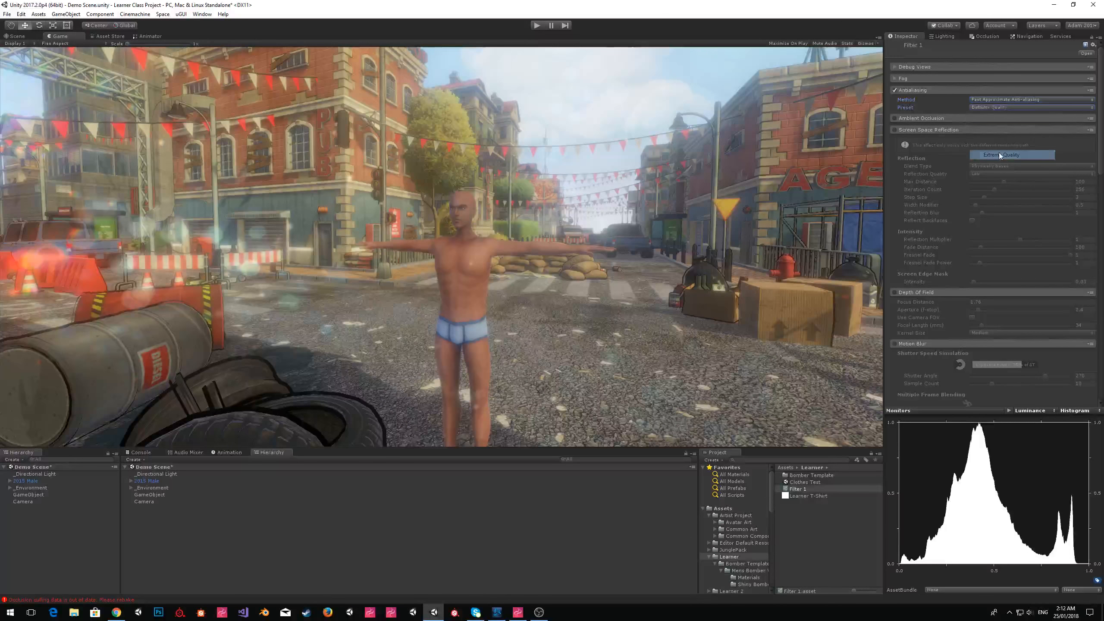
- Enable Ambient Occlusion in the Filter 1 profile with intensity 0.46, High sample count and High Precision on
left_click(929, 122)
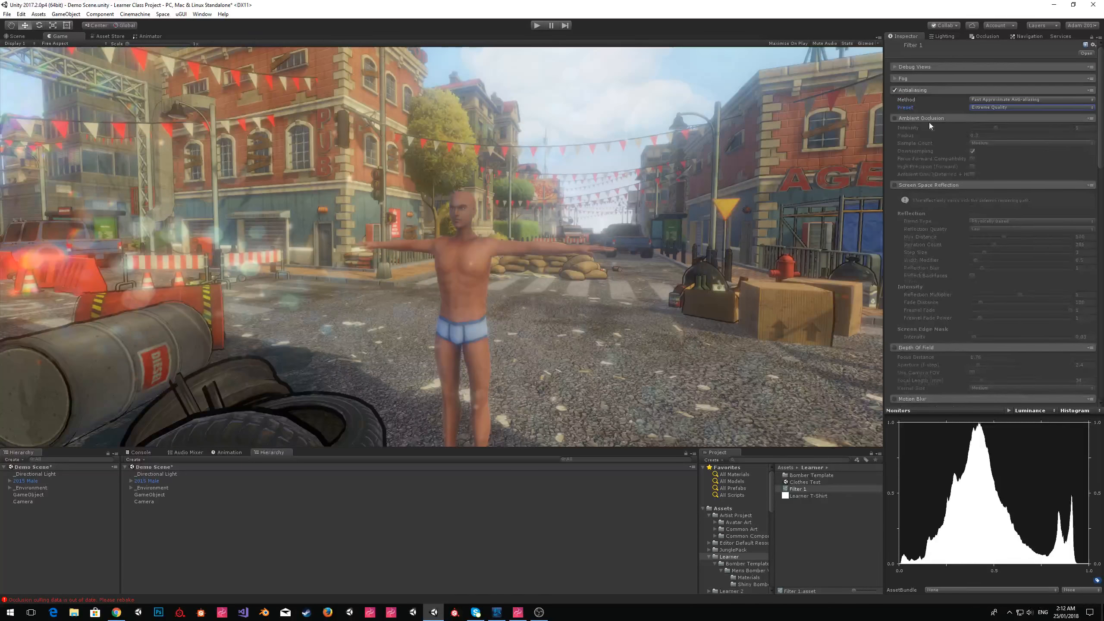
left_click(895, 118)
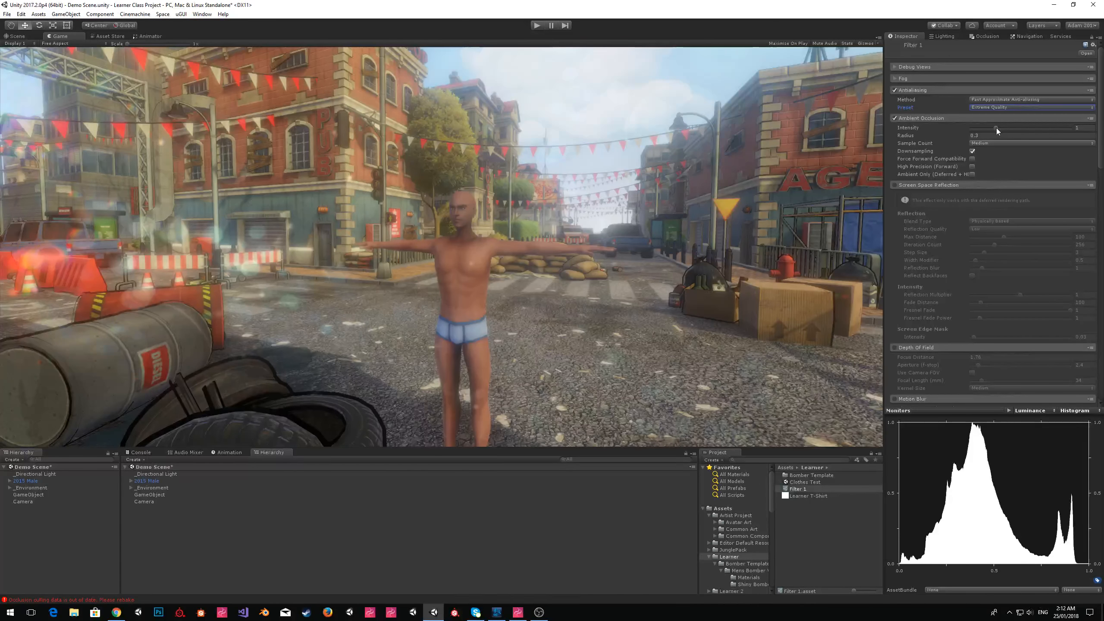
left_click_drag(996, 127, 1074, 128)
mouse_move(942, 136)
left_mouse_down()
mouse_move(1056, 129)
mouse_move(981, 144)
left_mouse_up()
left_click(981, 144)
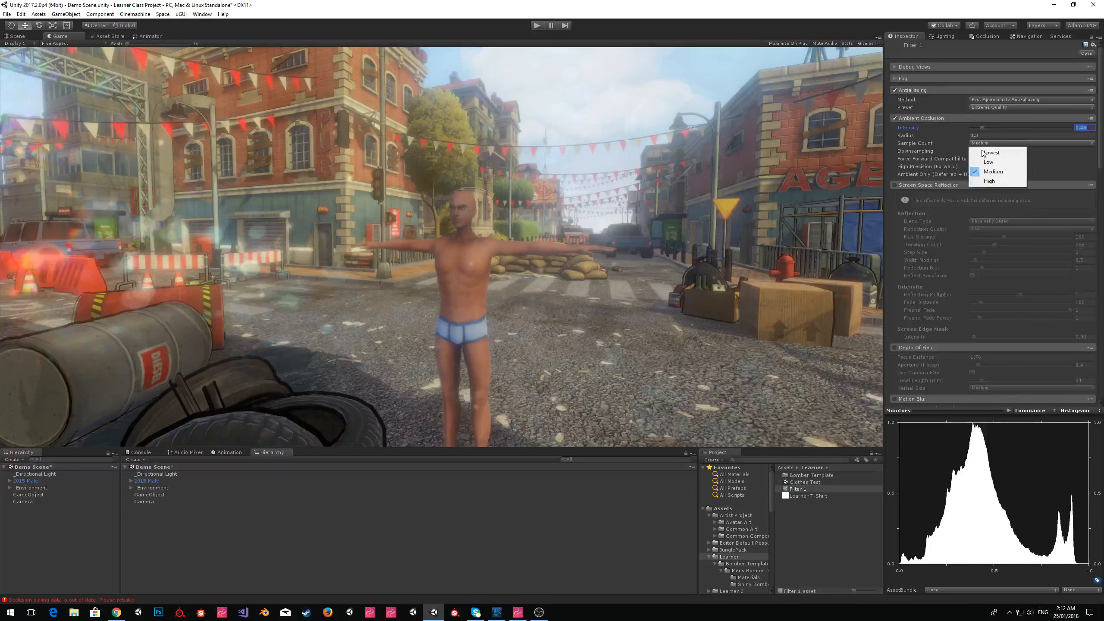
left_click(988, 179)
left_click(973, 167)
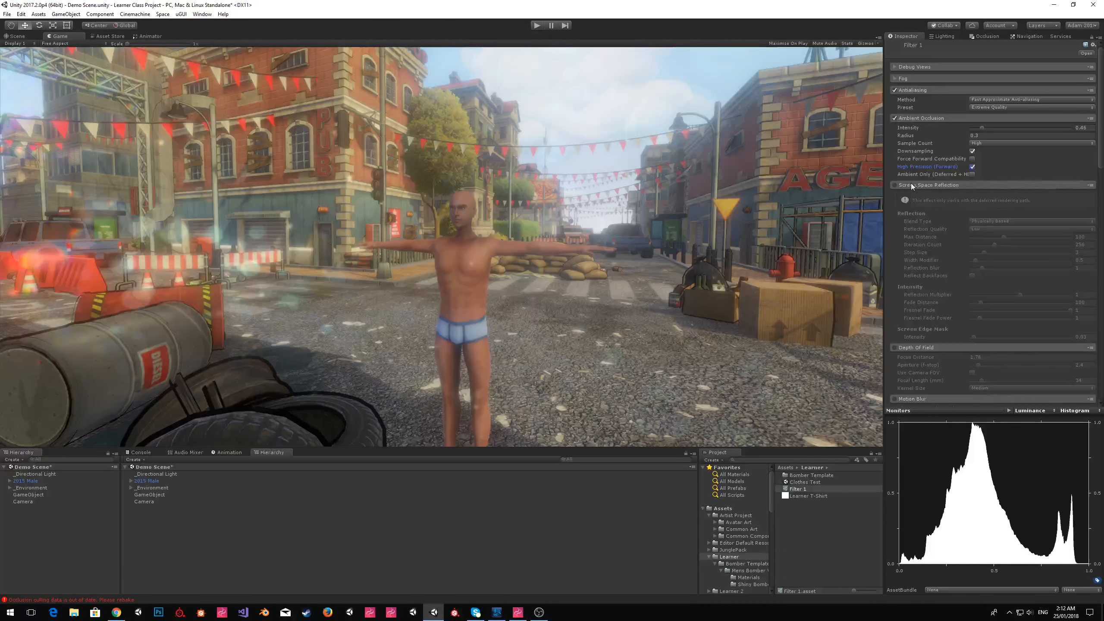
- Enable Screen Space Reflection in the profile, keeping its blend type at Physically Based
left_click(894, 186)
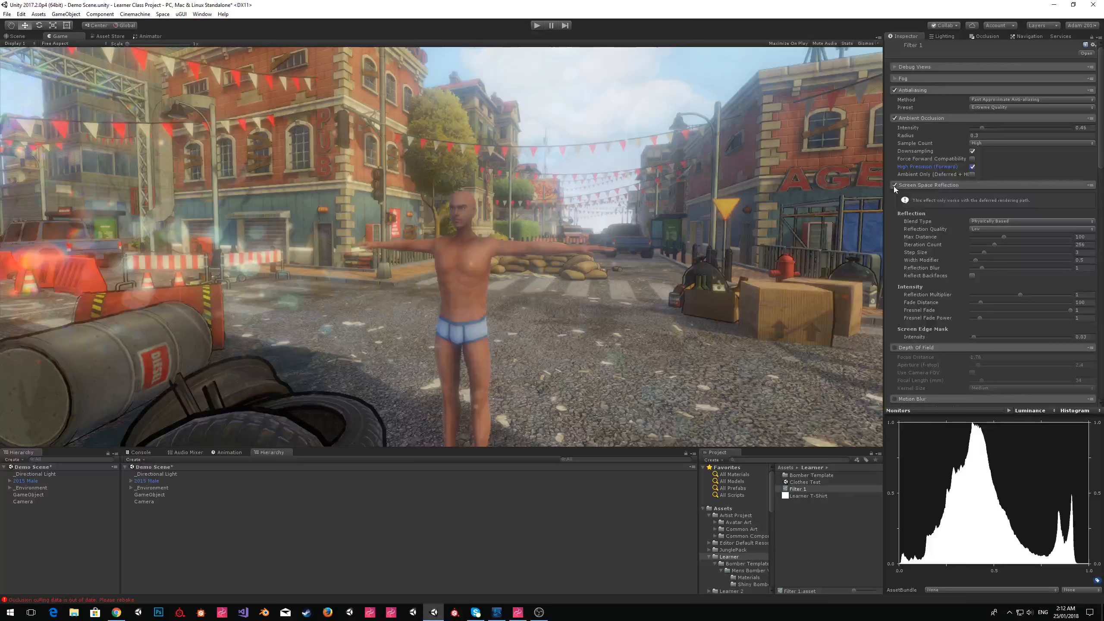
left_click(1015, 220)
left_click(931, 224)
left_click(1003, 221)
left_click(1000, 225)
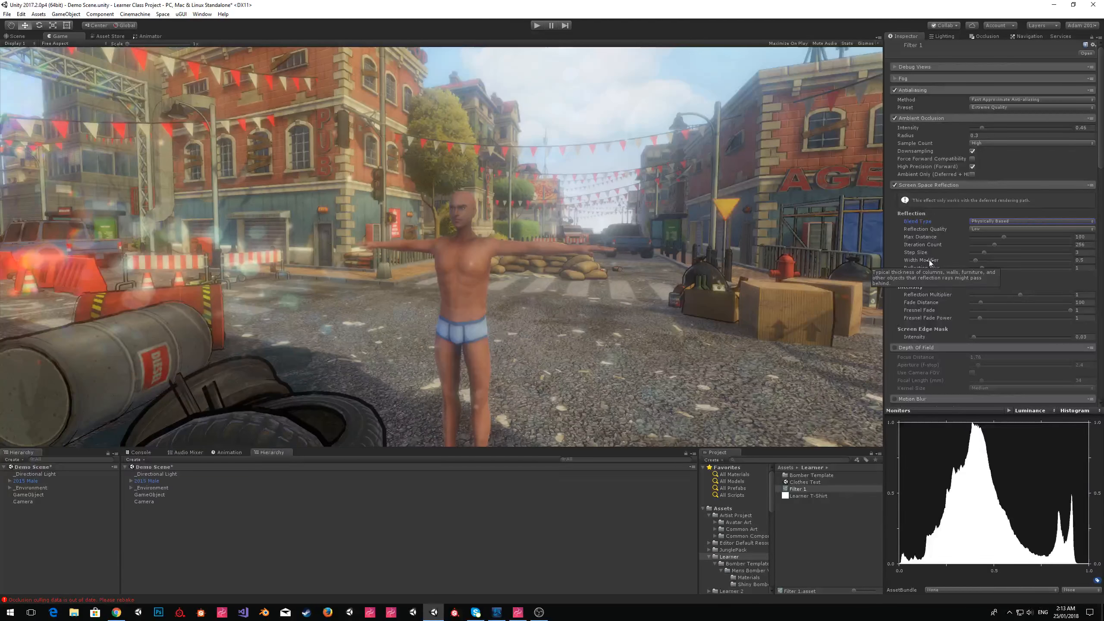
- Turn Depth of Field back on in the Filter 1 profile and collapse its settings
scroll(947, 199, "down", 2)
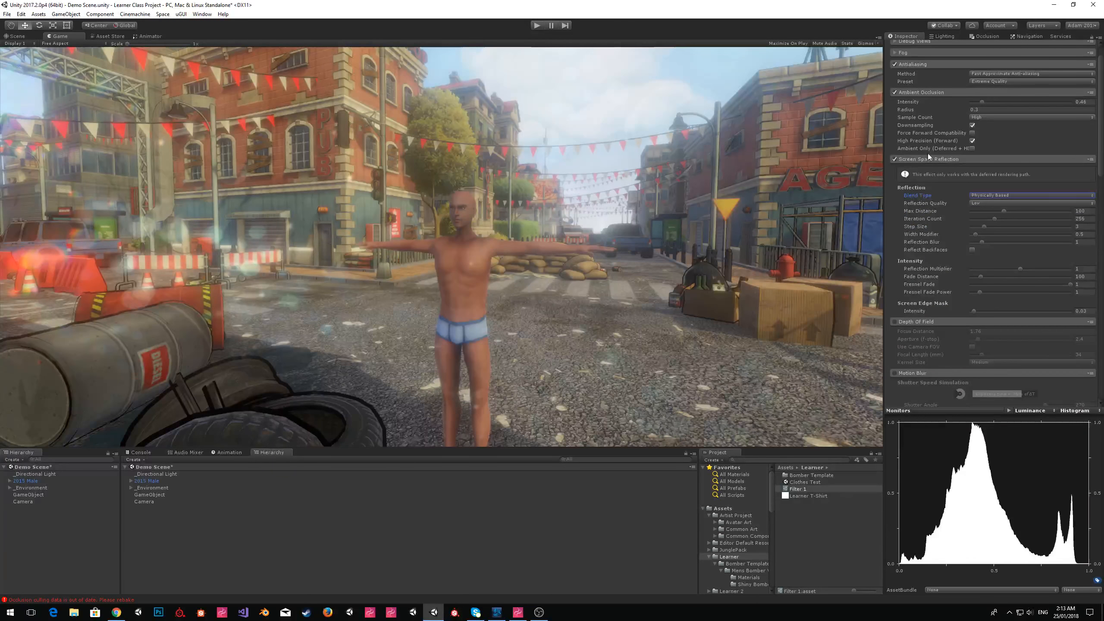
left_click(945, 323)
left_click(894, 322)
- Enable Eye Adaptation in the Filter 1 profile
scroll(931, 325, "down", 4)
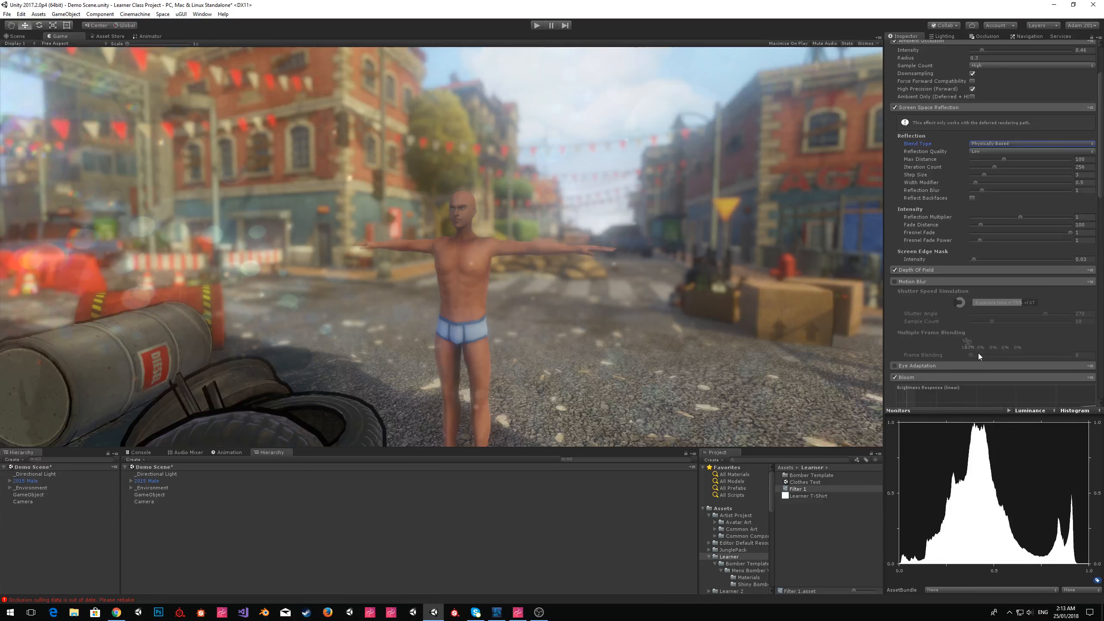
scroll(978, 354, "down", 4)
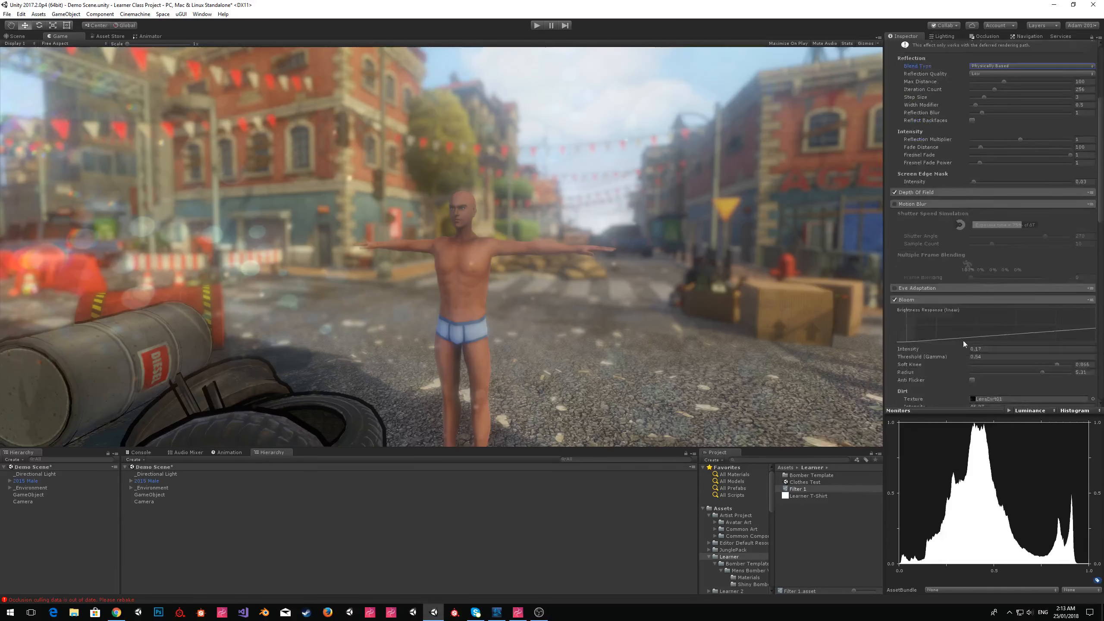
left_click(899, 288)
left_click(895, 288)
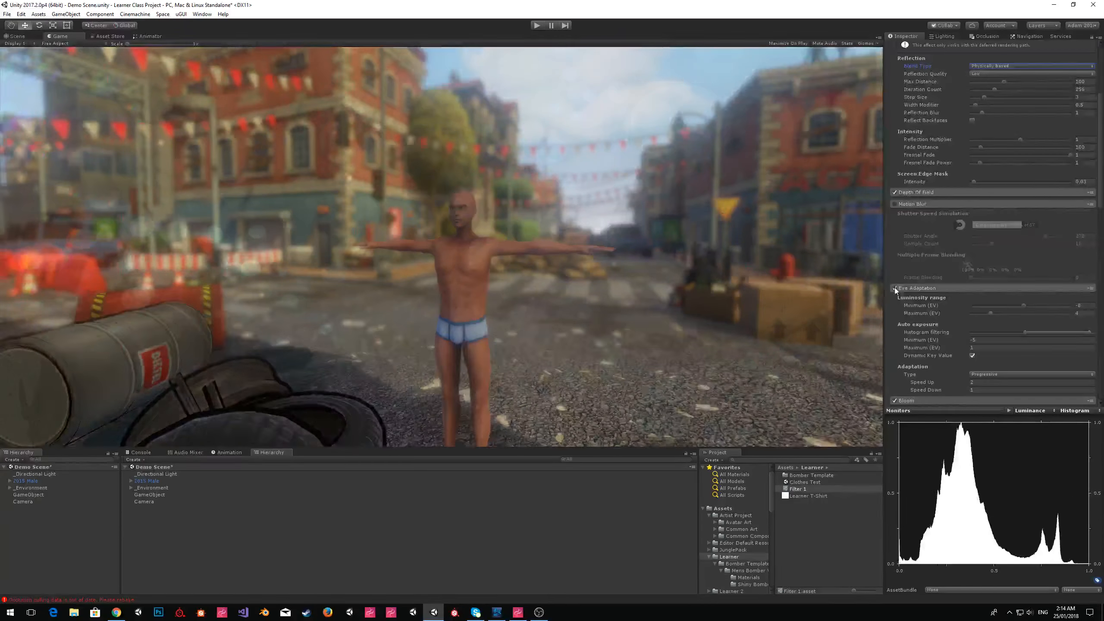
scroll(977, 300, "down", 3)
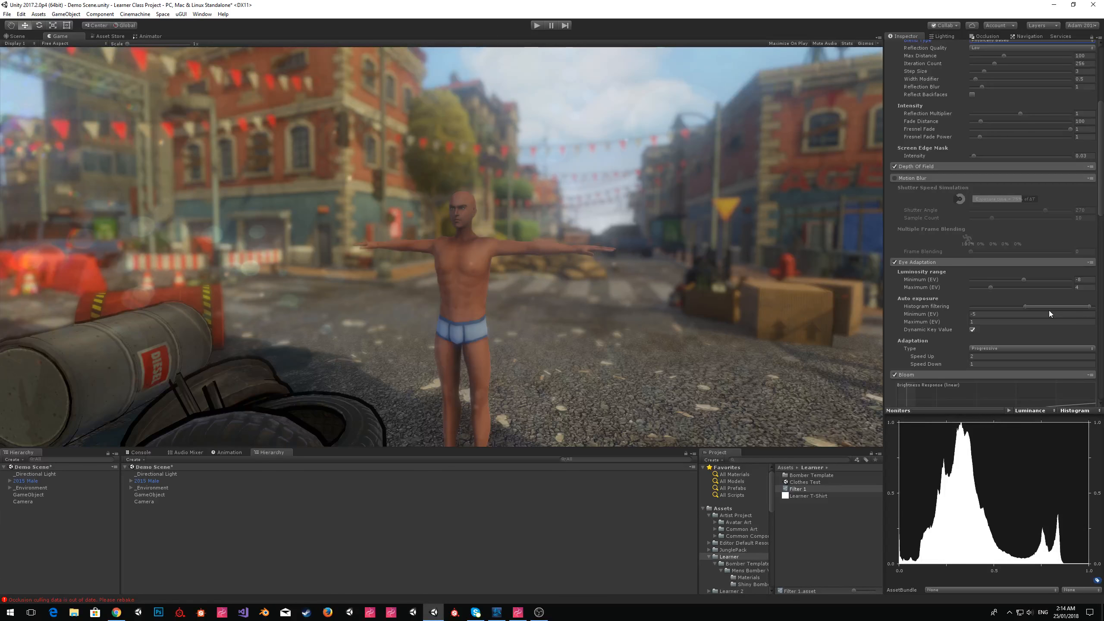
- Set the Bloom dirt intensity to 3, the bloom intensity to about 4.49 and the gamma threshold to about 0.99
scroll(889, 344, "down", 5)
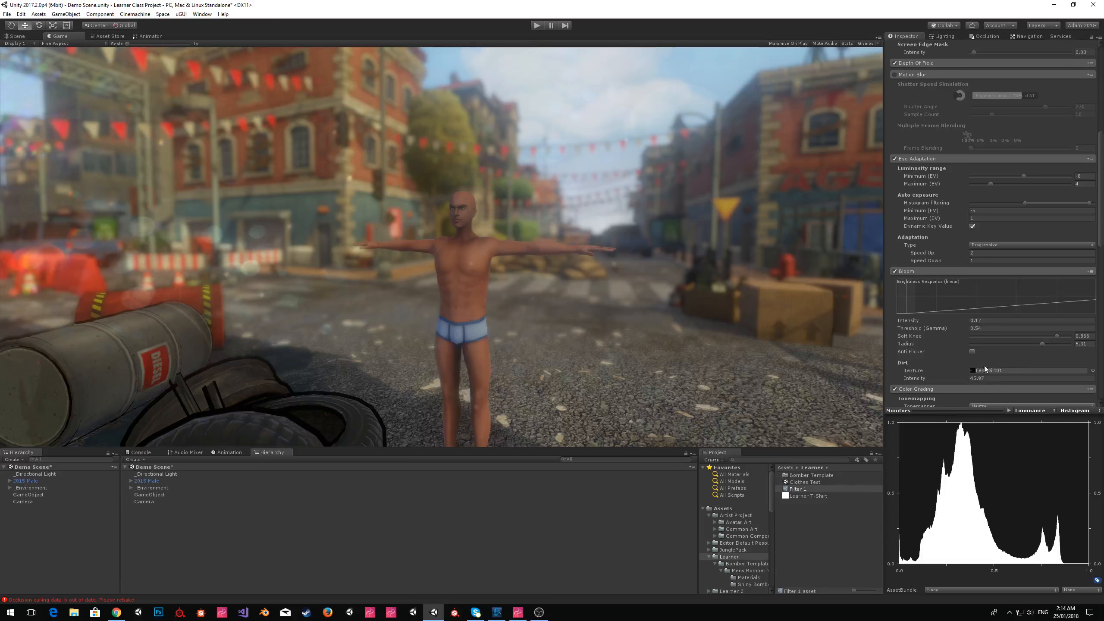
left_click(994, 377)
type("3")
mouse_move(947, 327)
left_mouse_down()
mouse_move(964, 330)
mouse_move(939, 332)
mouse_move(1016, 328)
mouse_move(959, 330)
left_mouse_up()
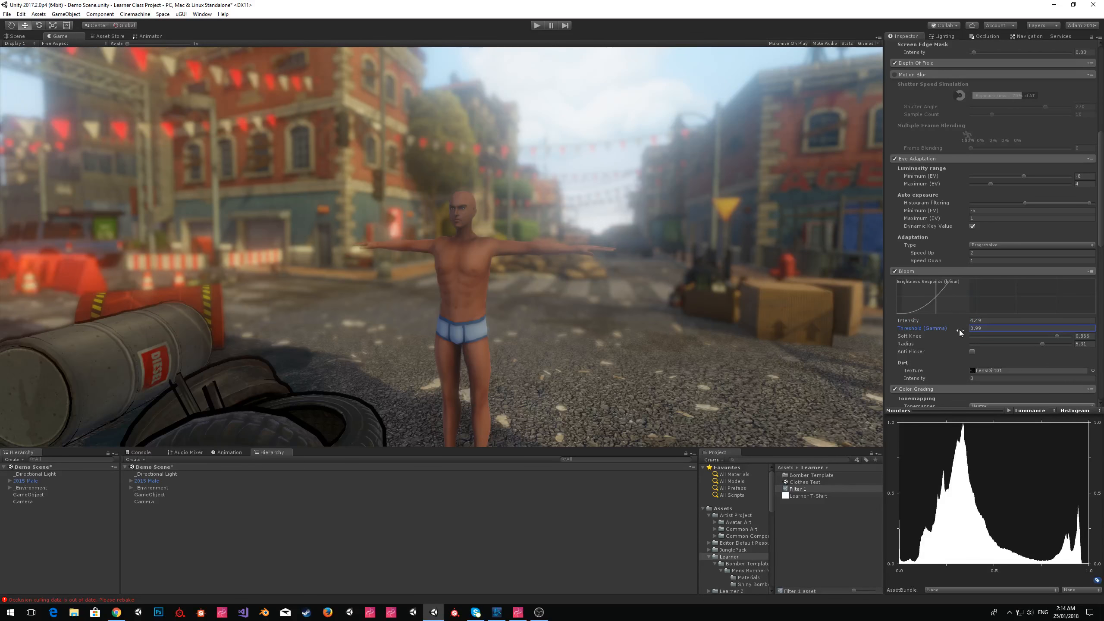
- Try a warm orange and a green tint on the Color Grading Slope trackball, and reset it to neutral
scroll(979, 332, "down", 3)
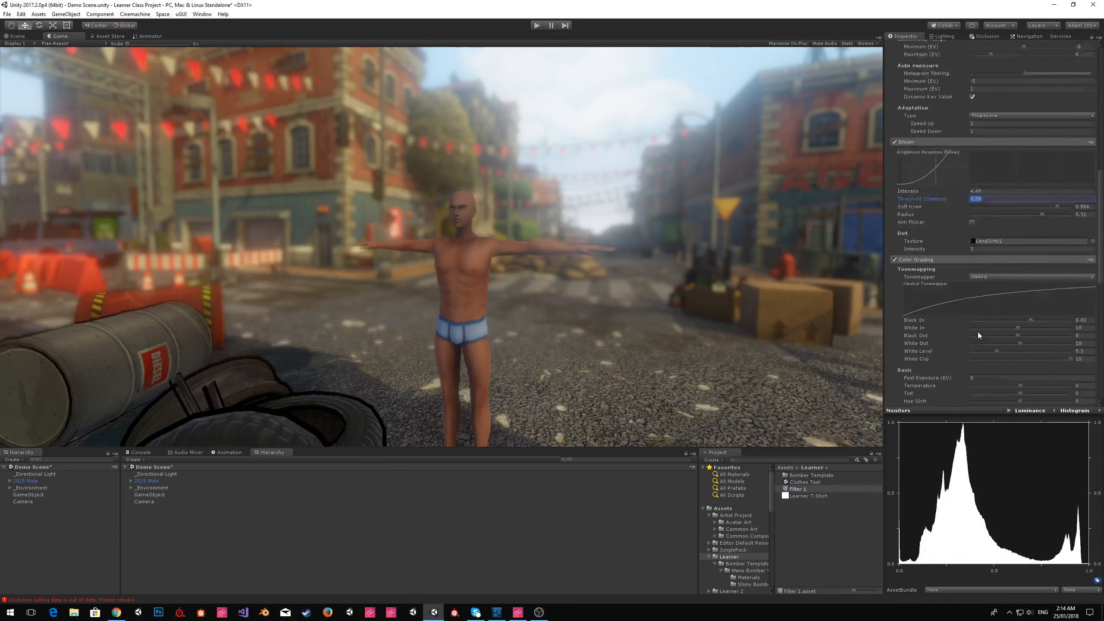
scroll(963, 372, "down", 2)
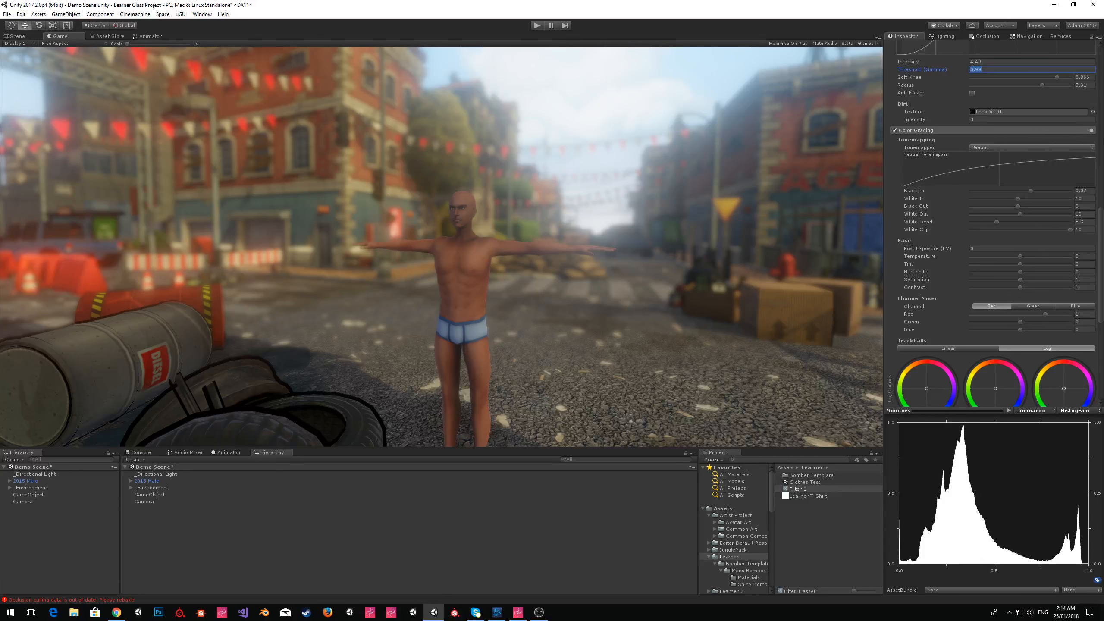
left_click(1091, 130)
left_click(1089, 142)
scroll(1029, 258, "down", 2)
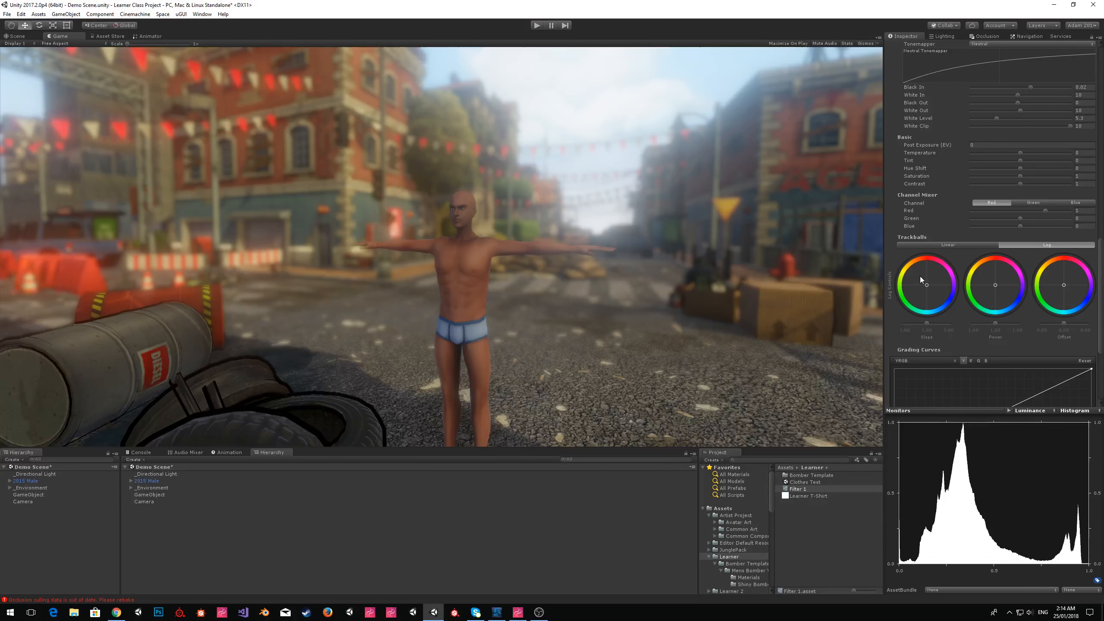
mouse_move(920, 276)
left_mouse_down()
mouse_move(910, 266)
mouse_move(939, 292)
mouse_move(915, 284)
mouse_move(914, 270)
left_mouse_up()
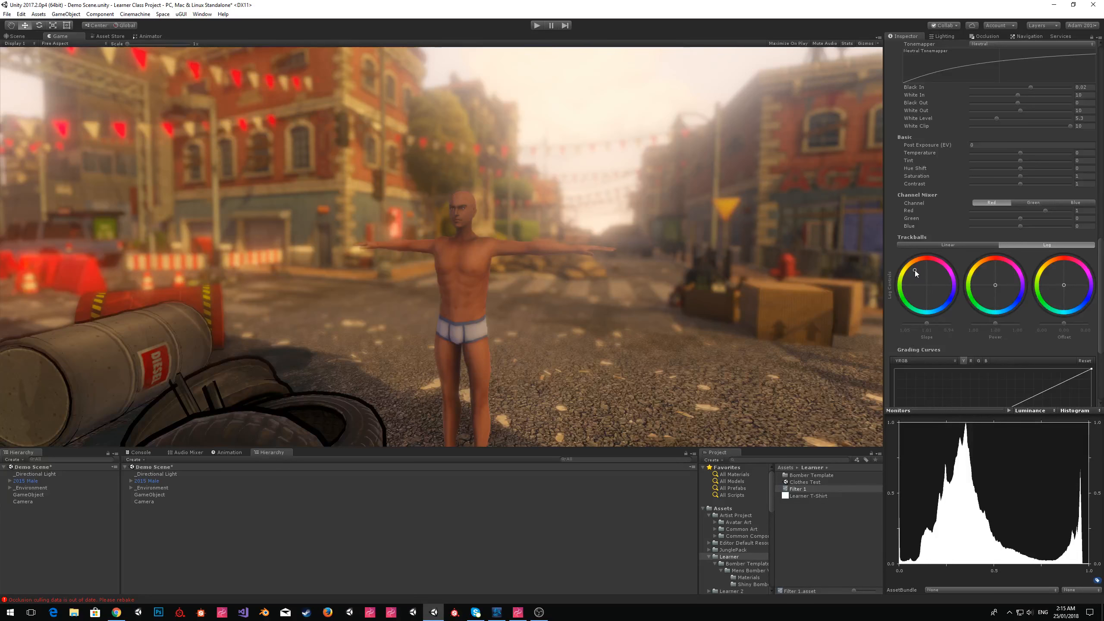
mouse_move(915, 270)
left_mouse_down()
mouse_move(918, 295)
mouse_move(920, 285)
left_mouse_up()
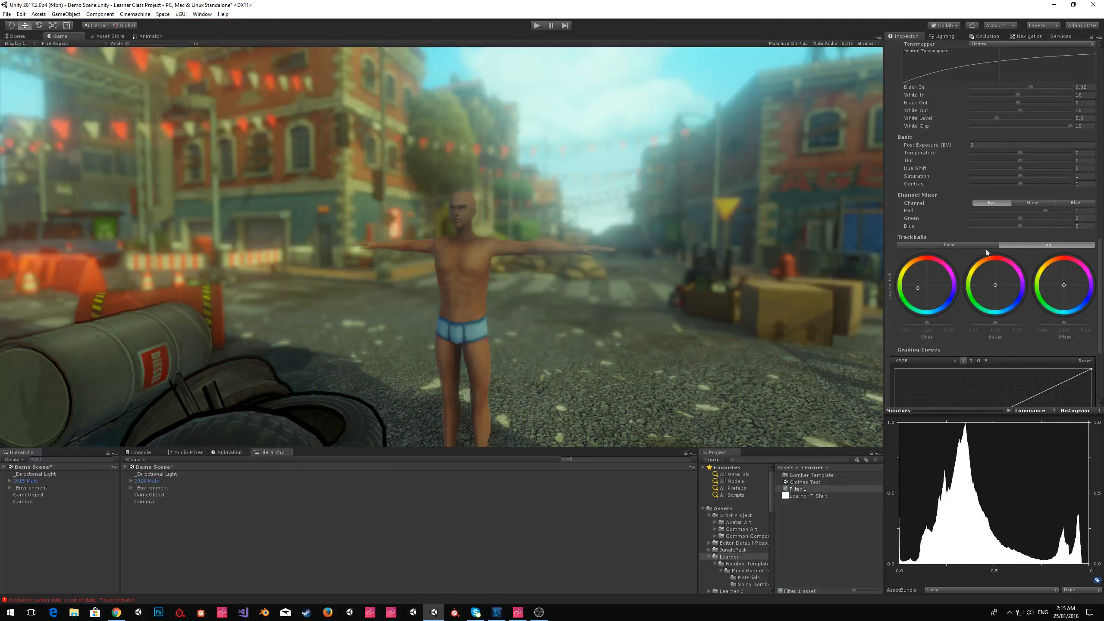
double_click(913, 283)
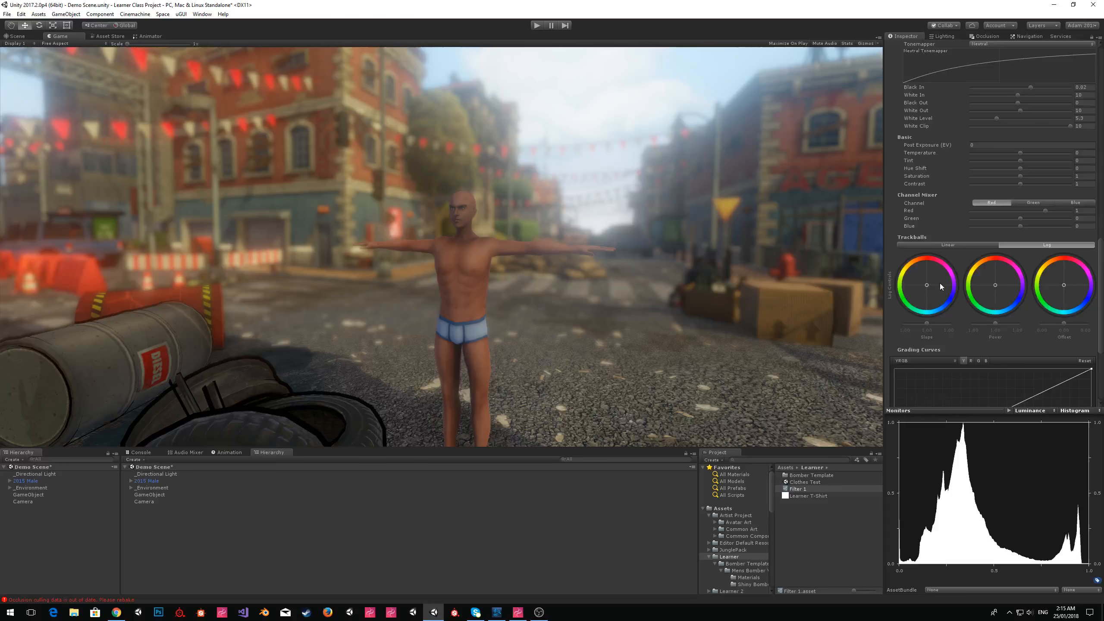
- Switch the grading curves to Hue VS Sat and add keys that raise the saturation of the red-orange hues
scroll(982, 292, "down", 5)
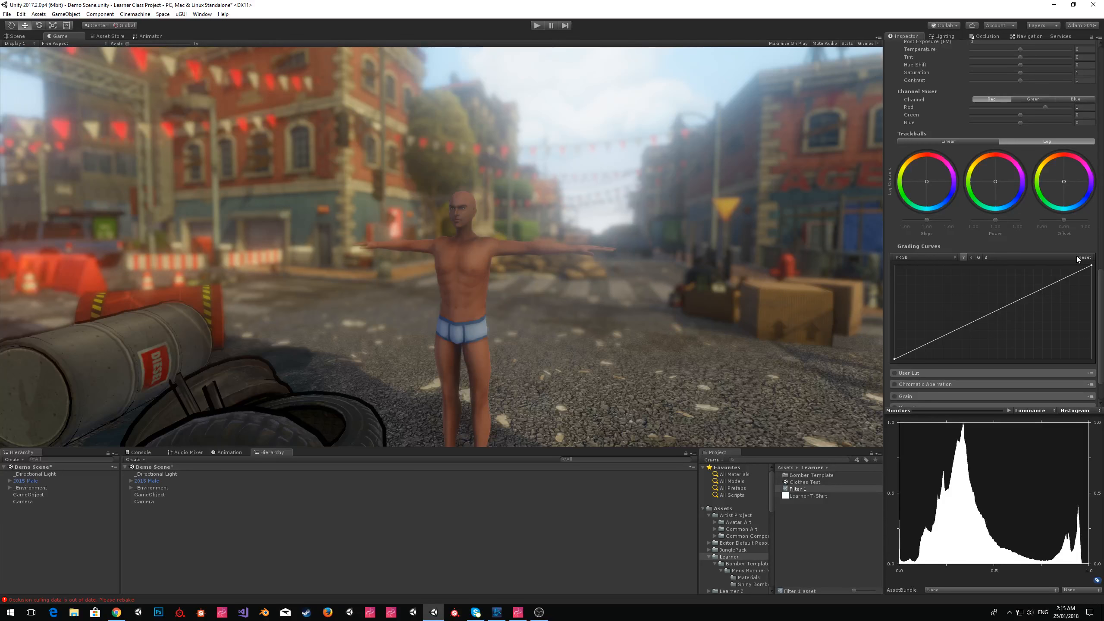
left_click(932, 258)
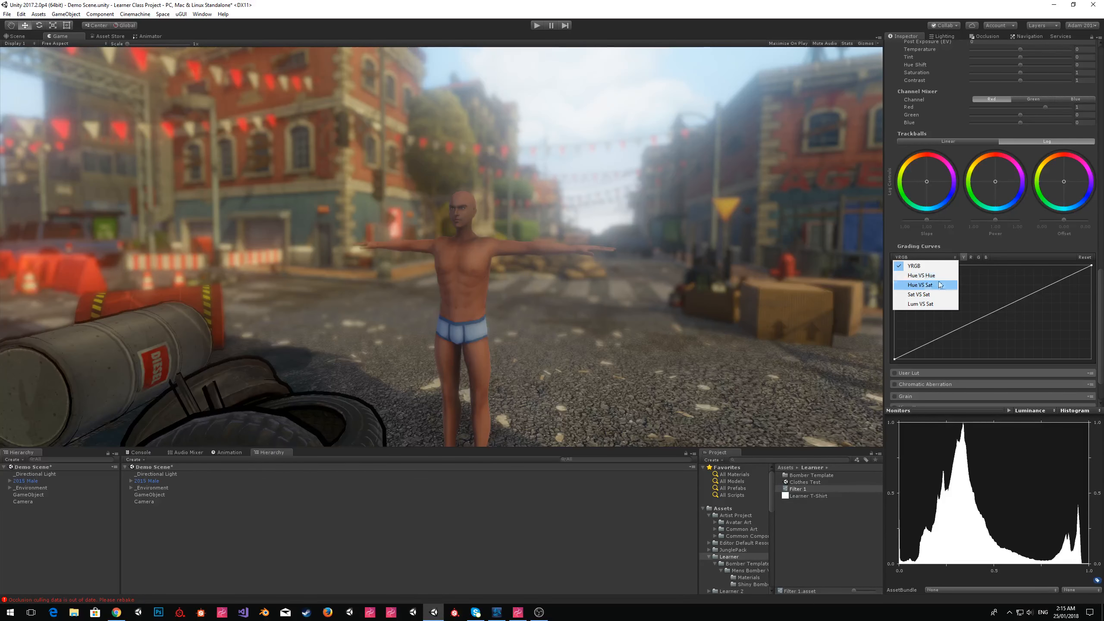
left_click(940, 287)
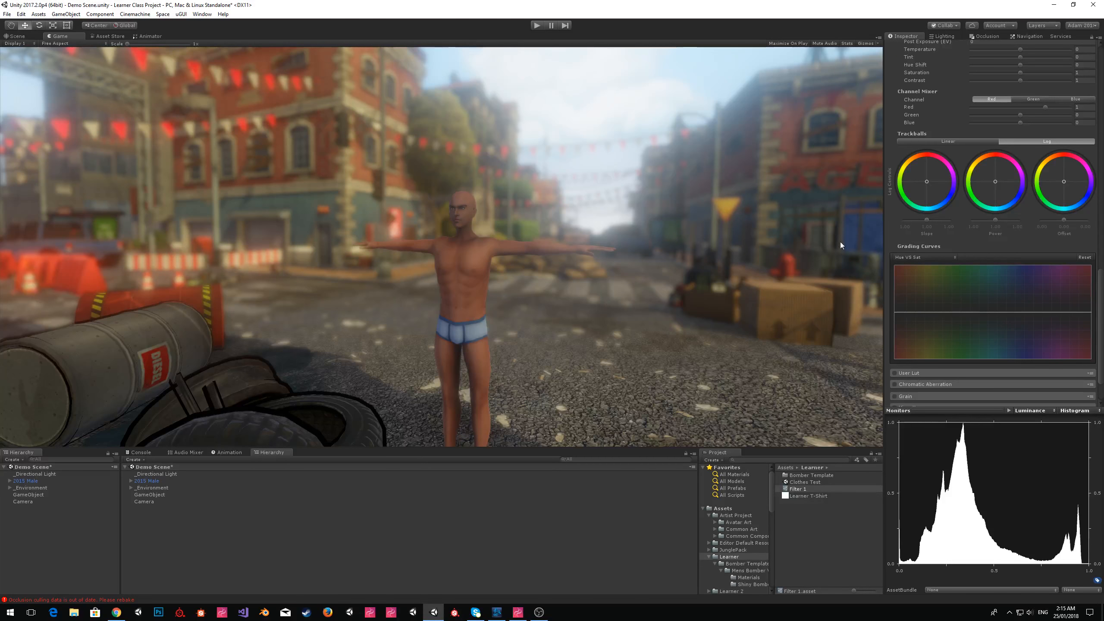
double_click(942, 313)
left_click_drag(942, 313, 911, 270)
double_click(921, 312)
double_click(902, 312)
right_click(921, 312)
left_click(936, 320)
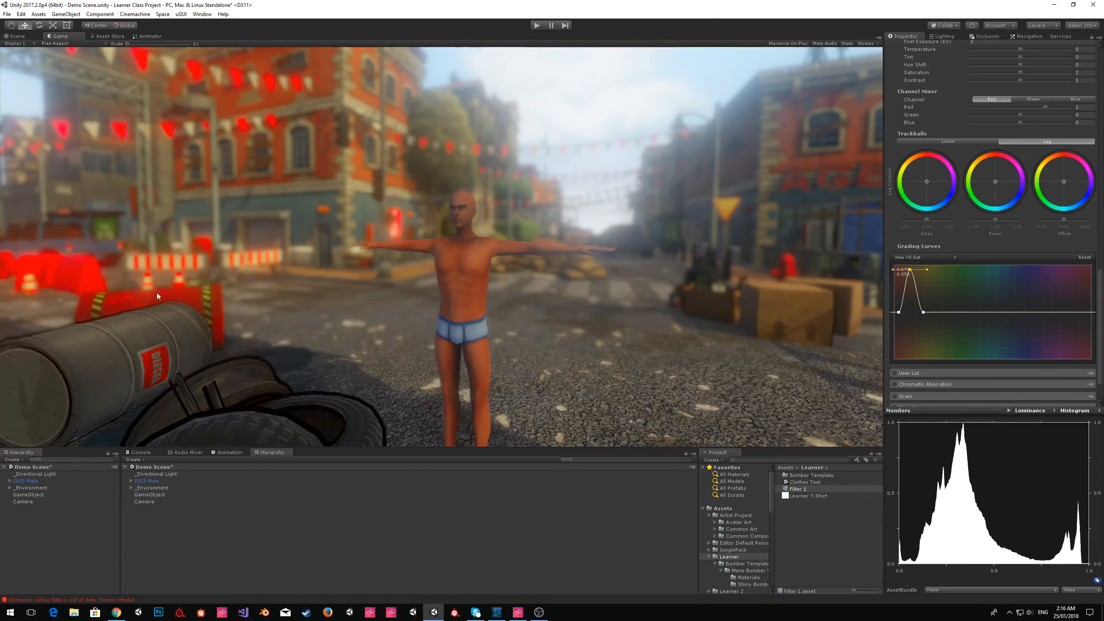
- Add two more keys to the Hue VS Sat curve and pull the keys around the orange peak down to desaturate other hues
right_click(1010, 310)
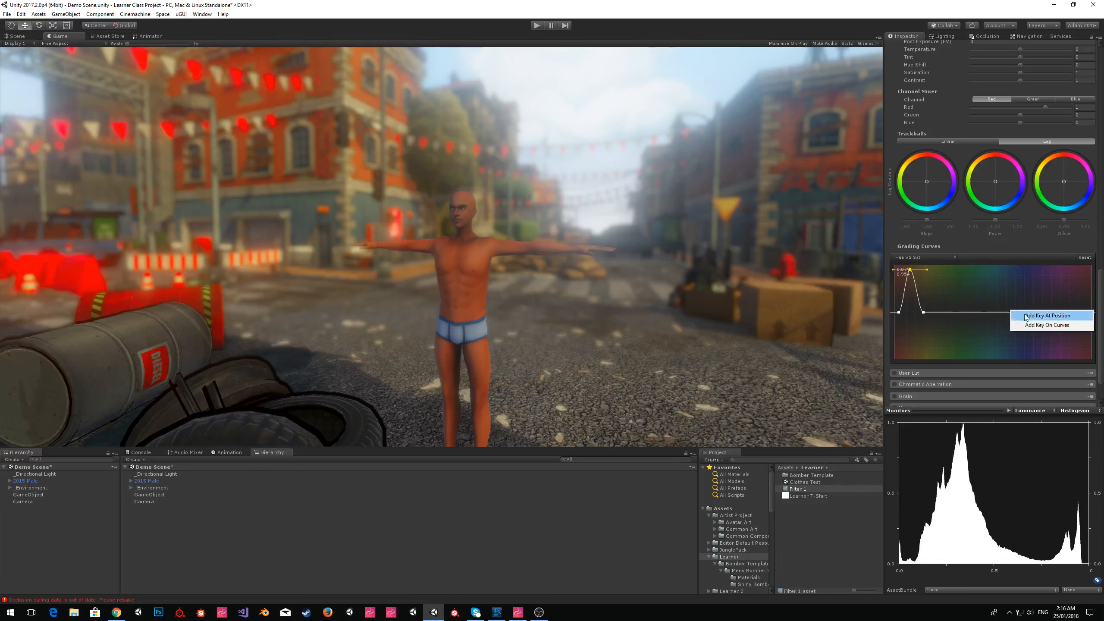
left_click(1034, 326)
right_click(1057, 310)
left_click(1046, 315)
left_click_drag(1010, 313, 973, 358)
left_click_drag(1056, 313, 1067, 359)
left_click_drag(924, 315, 926, 377)
left_click_drag(897, 313, 903, 380)
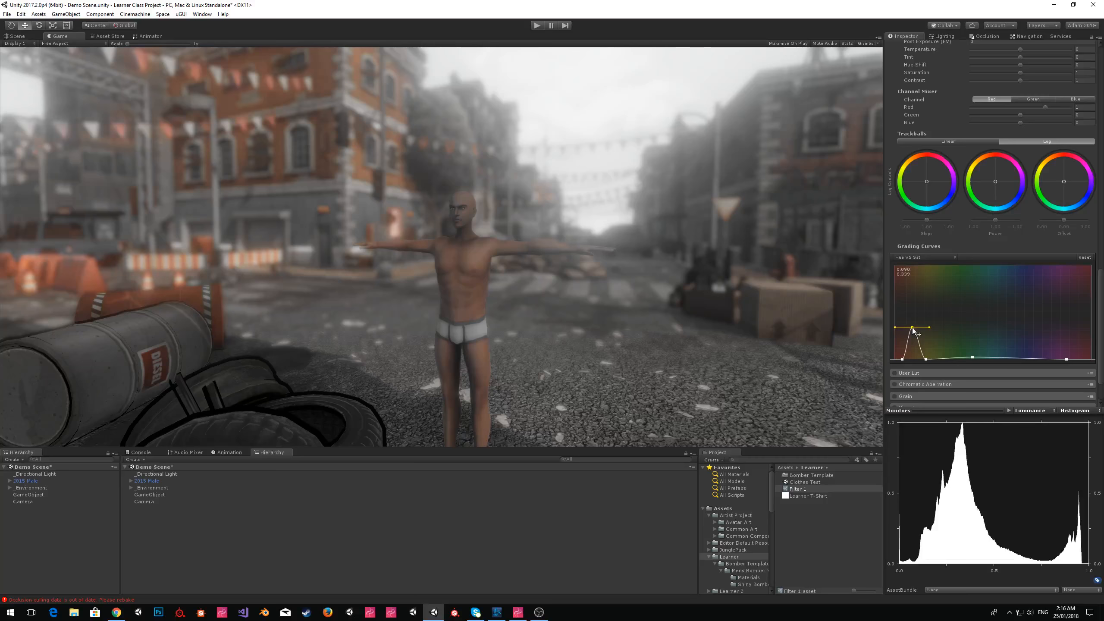
- Lower the orange peak and raise the cyan-blue key of the Hue VS Sat curve, and reset the curve
left_click_drag(910, 270, 916, 404)
left_click_drag(973, 357, 982, 277)
scroll(1022, 318, "down", 3)
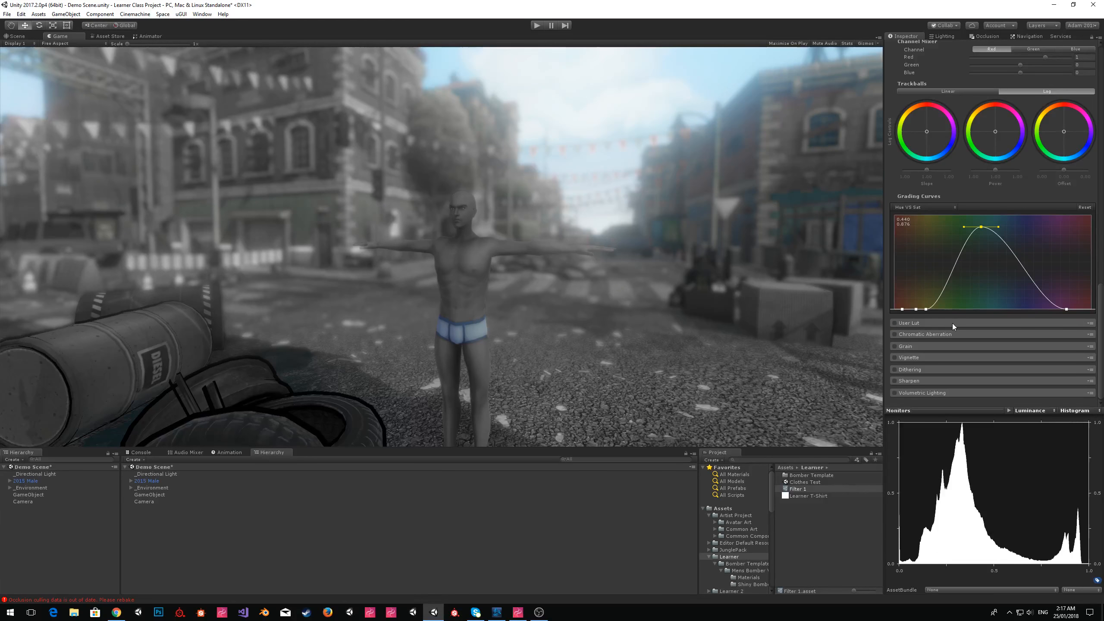
left_click(1087, 208)
- Expand the User Lut effect to view its settings
left_click(915, 323)
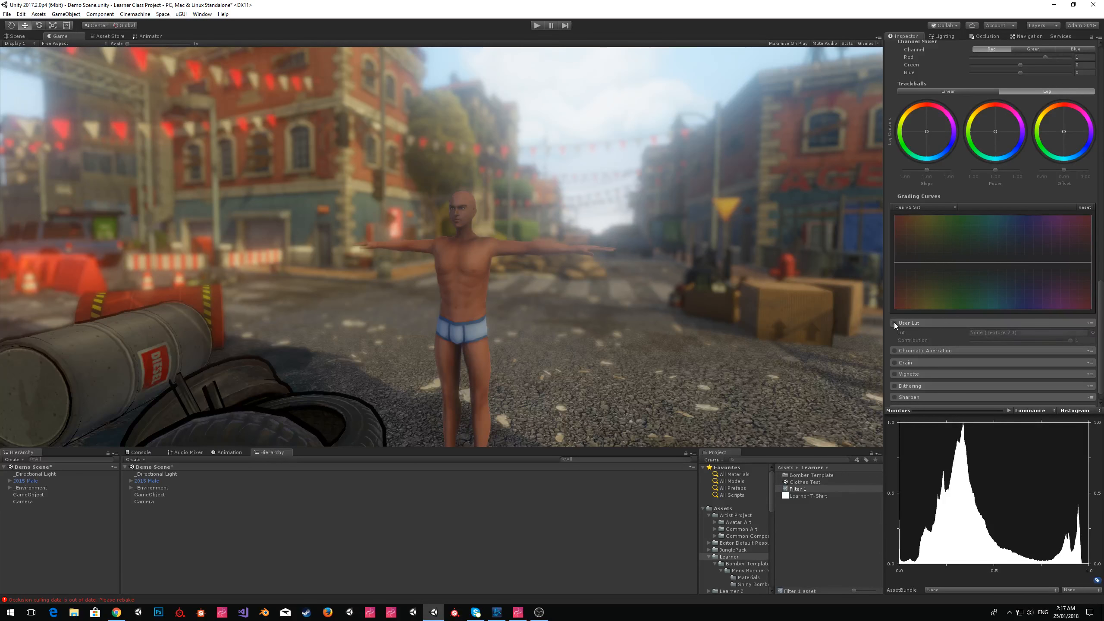
scroll(965, 329, "up", 10)
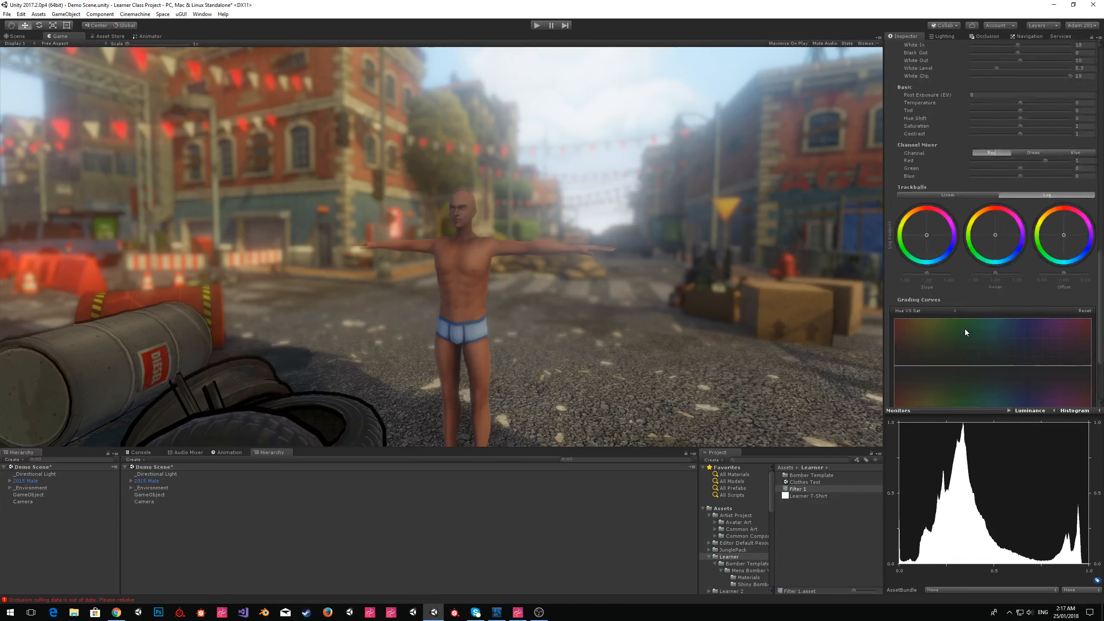
scroll(947, 225, "down", 10)
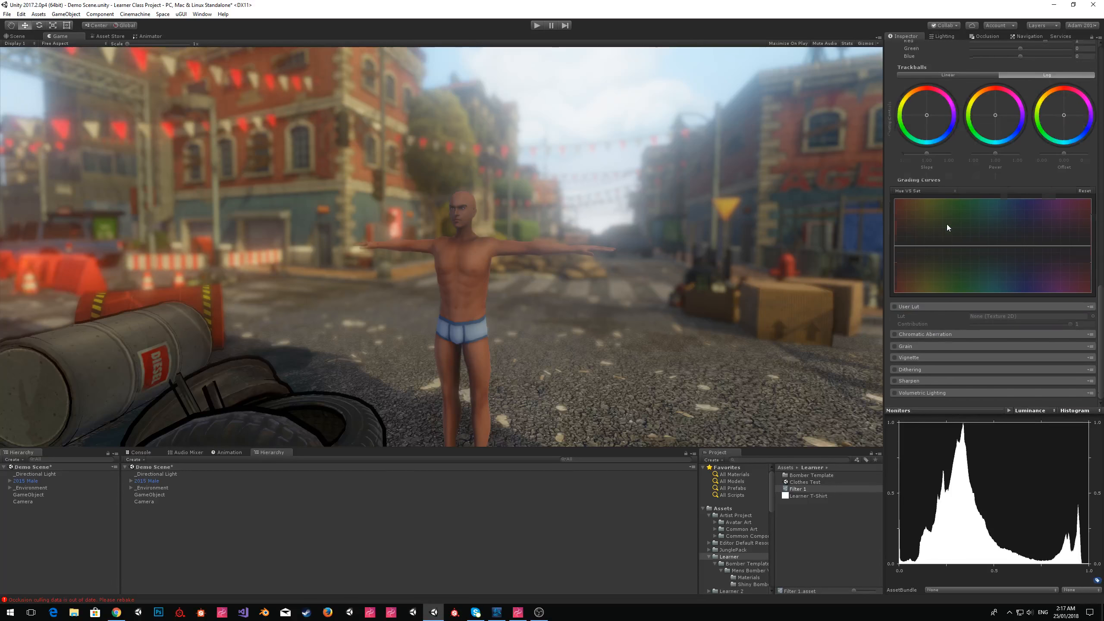
- Enable Chromatic Aberration, try it at full strength, and set its intensity to about 0.101
left_click(929, 334)
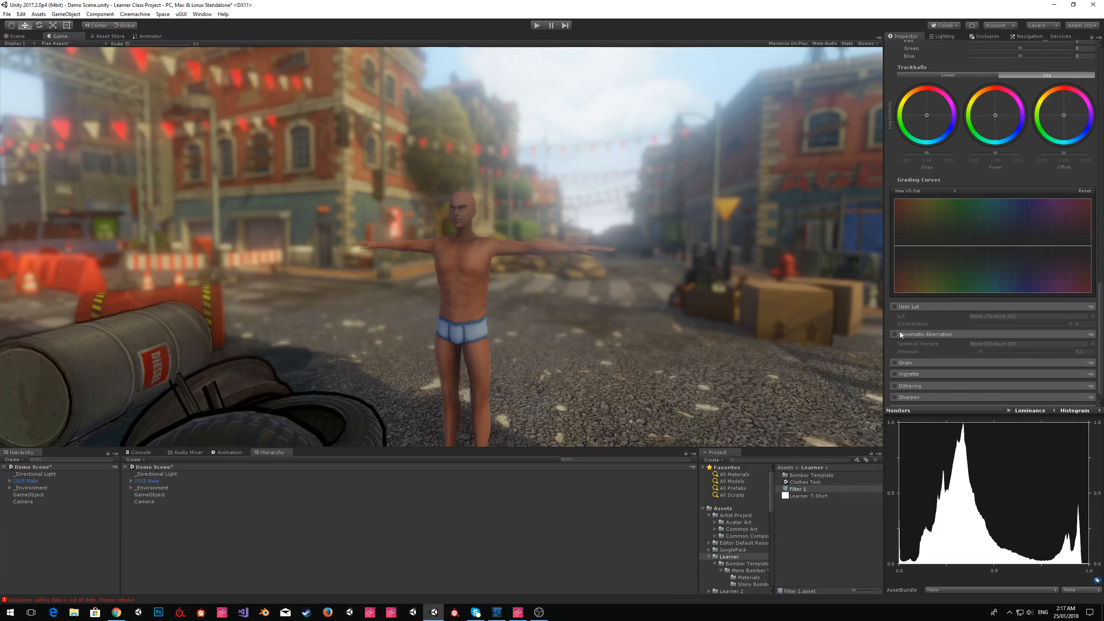
left_click(893, 335)
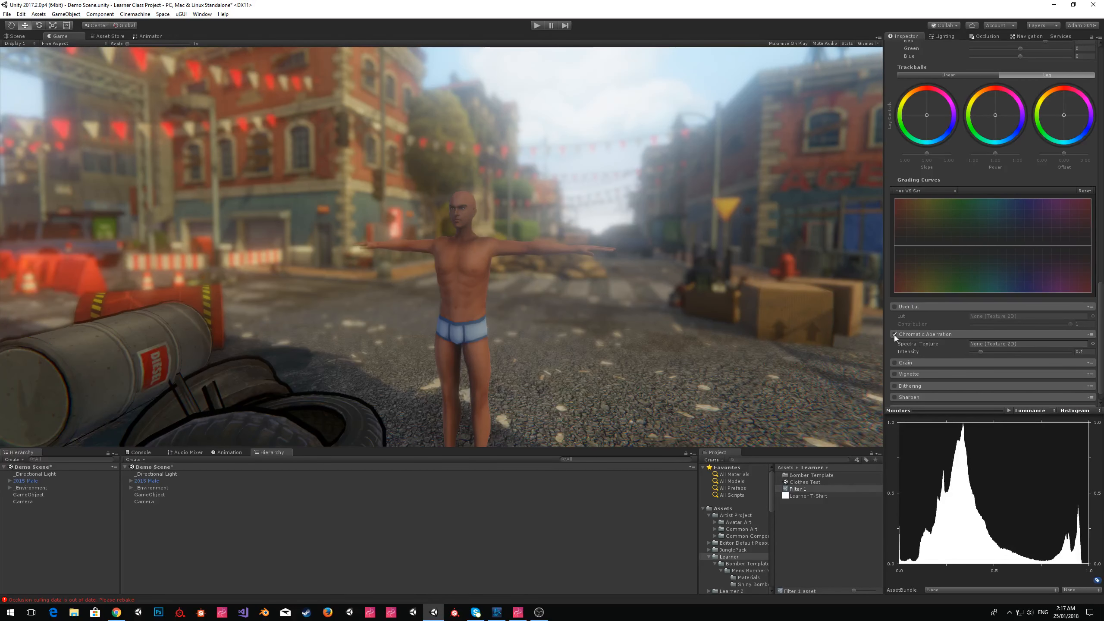
left_click(981, 352)
left_click_drag(980, 351, 1095, 346)
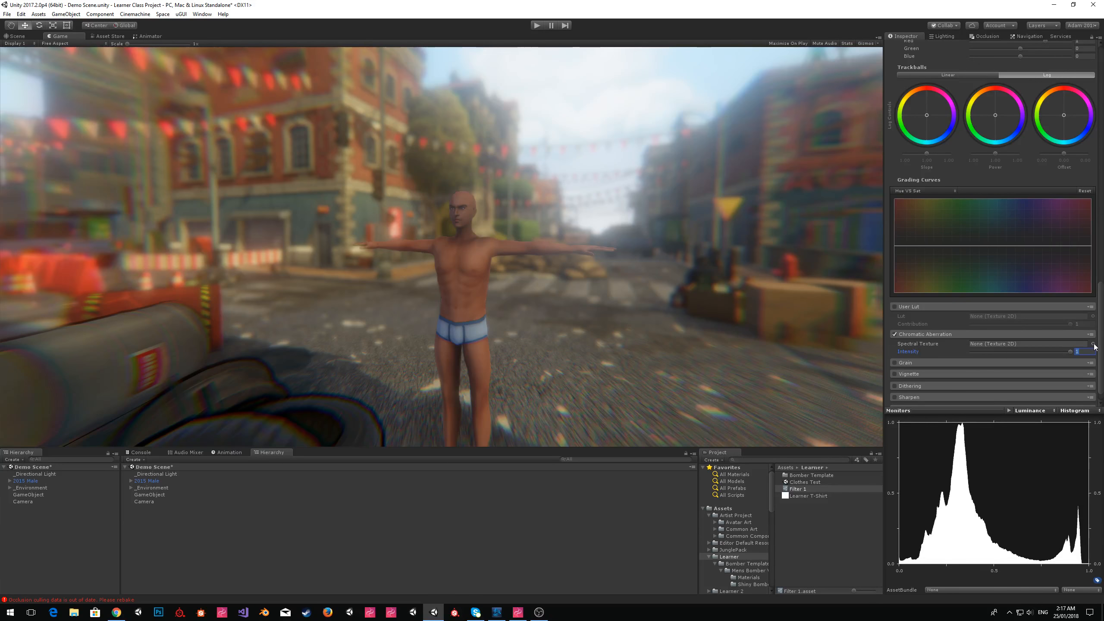
left_click_drag(1095, 346, 1068, 344)
mouse_move(999, 350)
left_mouse_down()
mouse_move(963, 351)
mouse_move(991, 352)
mouse_move(981, 352)
left_mouse_up()
- Enable the Grain effect and reduce its intensity to about 0.16
left_click(924, 363)
scroll(925, 332, "down", 3)
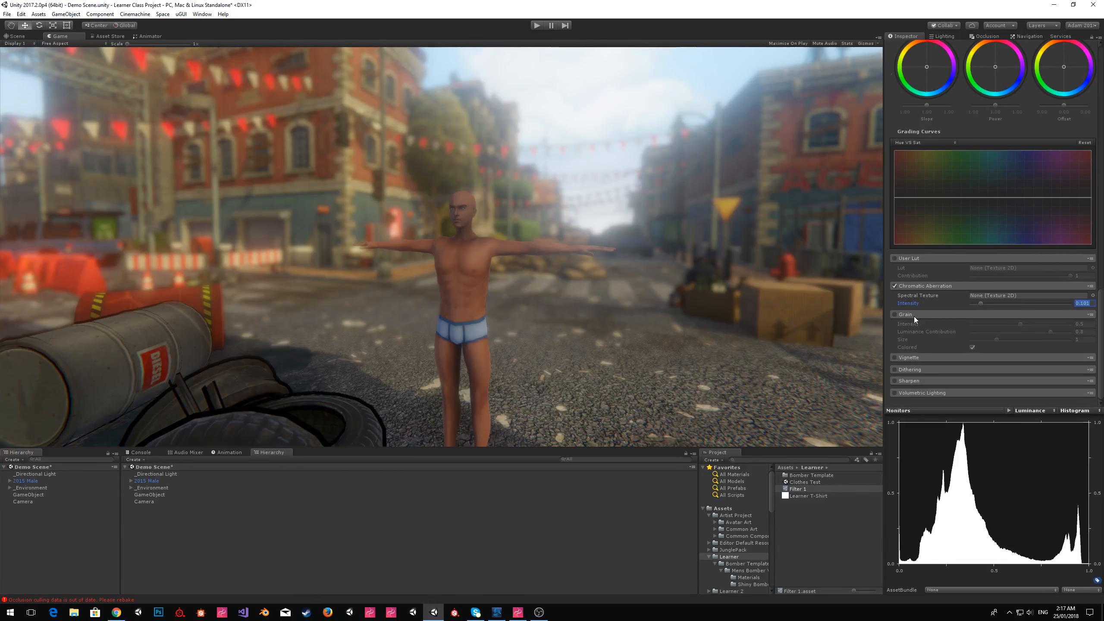
left_click(895, 314)
left_click(729, 278)
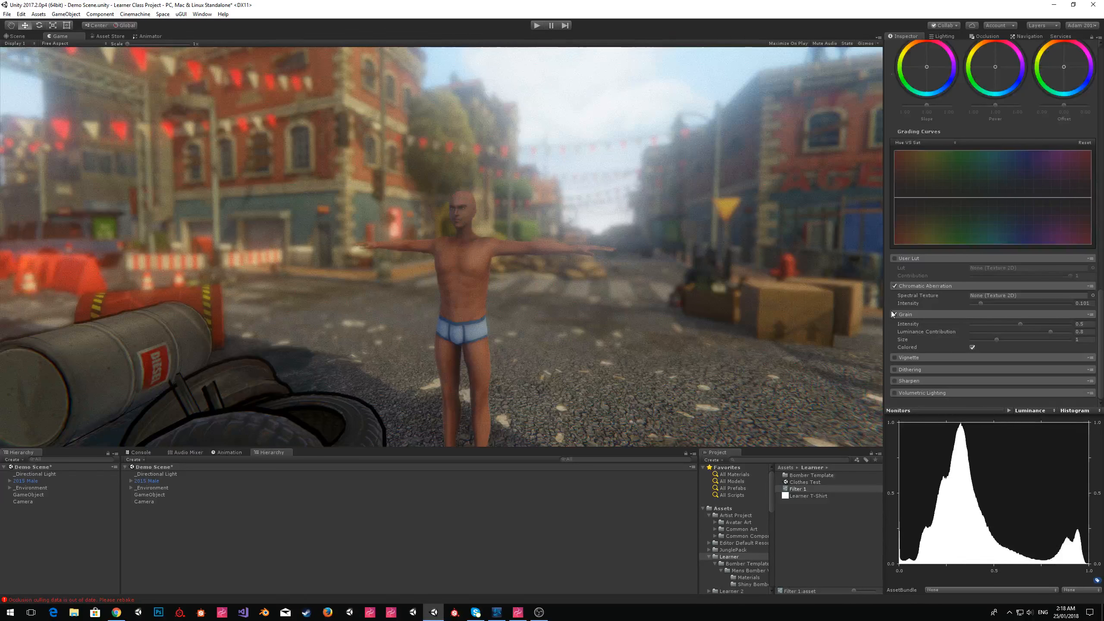
left_click(986, 324)
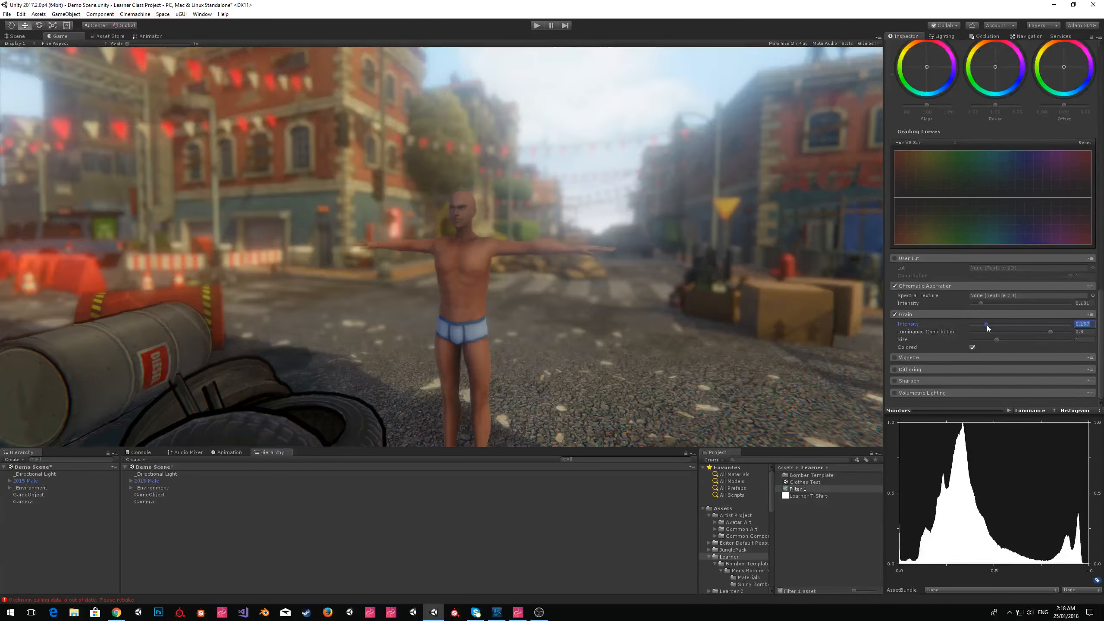
- Lower the Grain intensity to about 0.131 and enable the Vignette effect with its Classic mode settings
left_click_drag(987, 325, 984, 325)
left_click(508, 202)
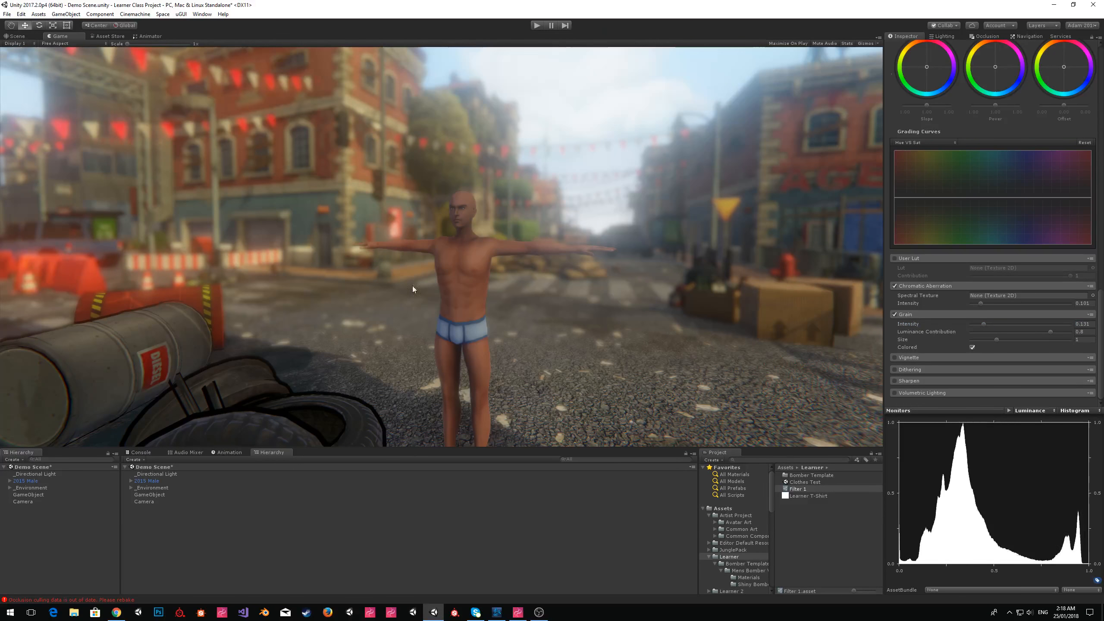
left_click(895, 358)
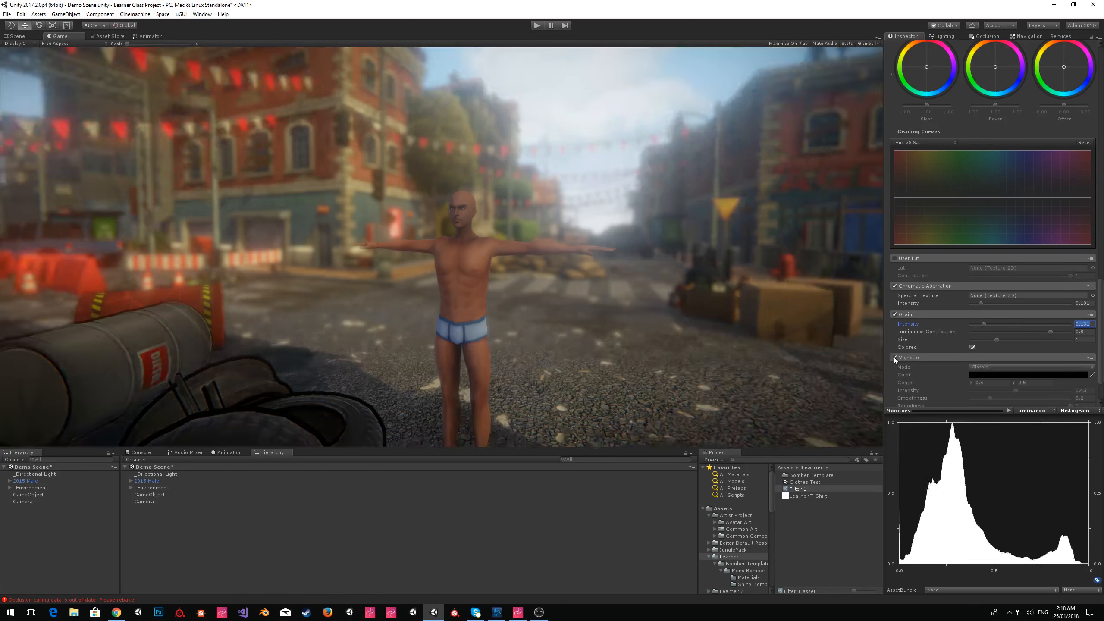
scroll(950, 353, "down", 3)
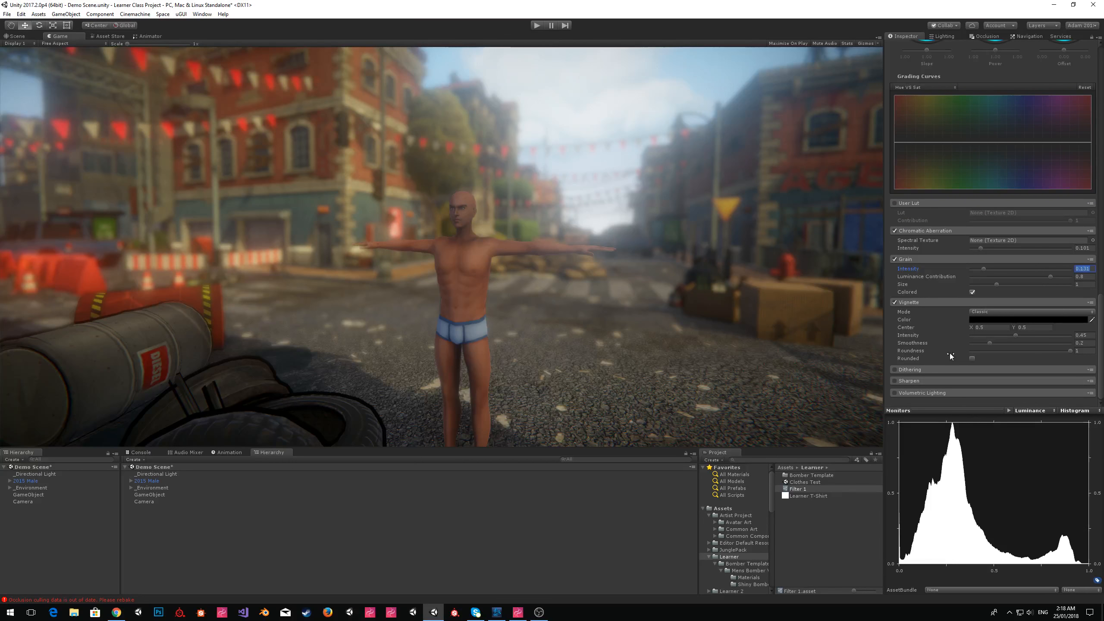
- Expand the Dithering effect, then try the Sharpen effect with an amount of 3 and switch it off again
left_click(919, 369)
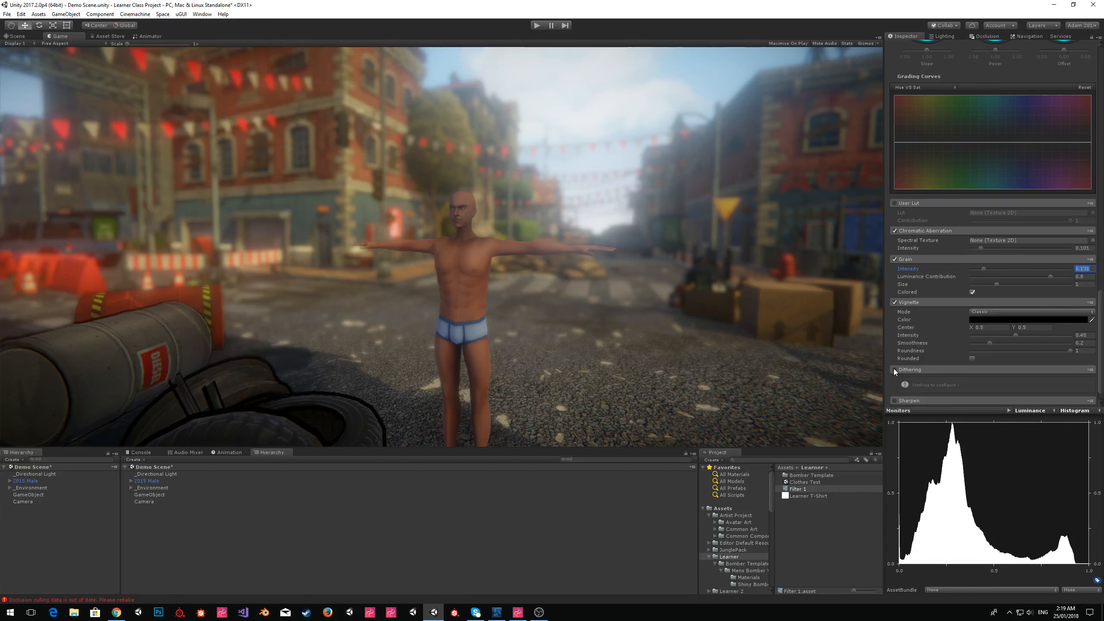
scroll(914, 369, "down", 2)
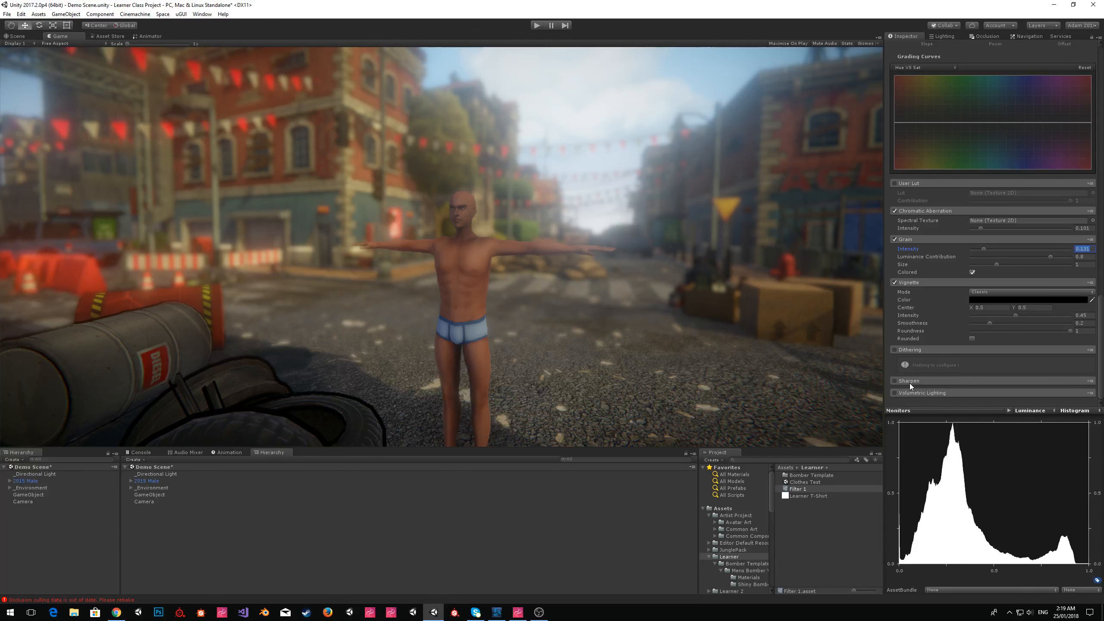
left_click(910, 384)
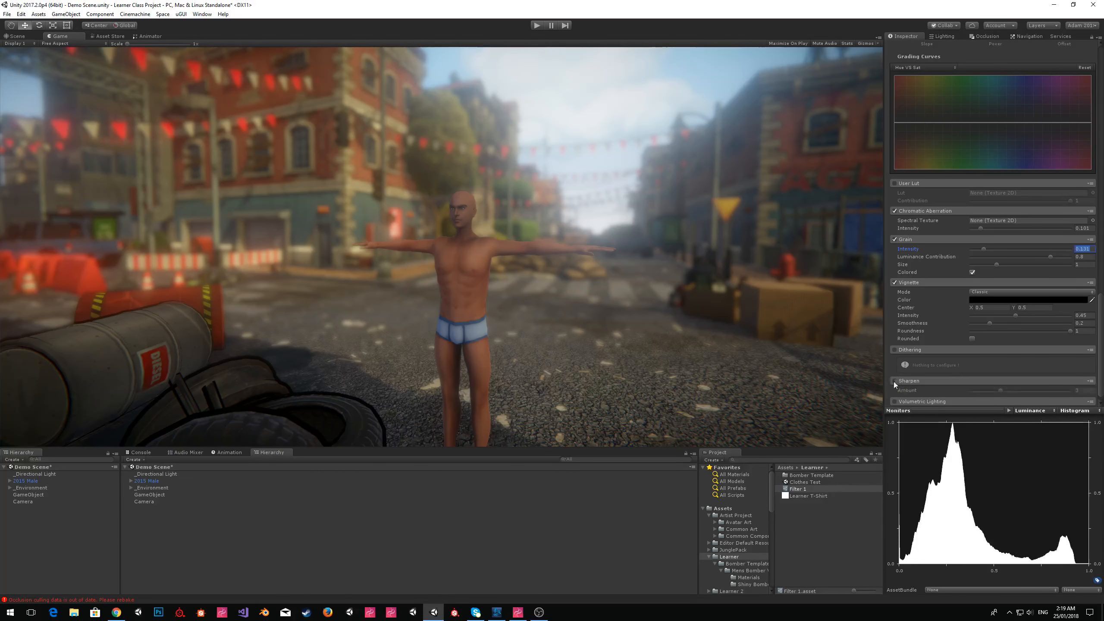
mouse_move(1001, 391)
left_mouse_down()
mouse_move(1072, 394)
mouse_move(971, 409)
mouse_move(1016, 409)
mouse_move(1010, 387)
mouse_move(993, 393)
left_mouse_up()
type("3")
key("Return")
left_click(895, 381)
- Expand the Volumetric Lighting effect and enable it in the Filter 1 profile
left_click(916, 391)
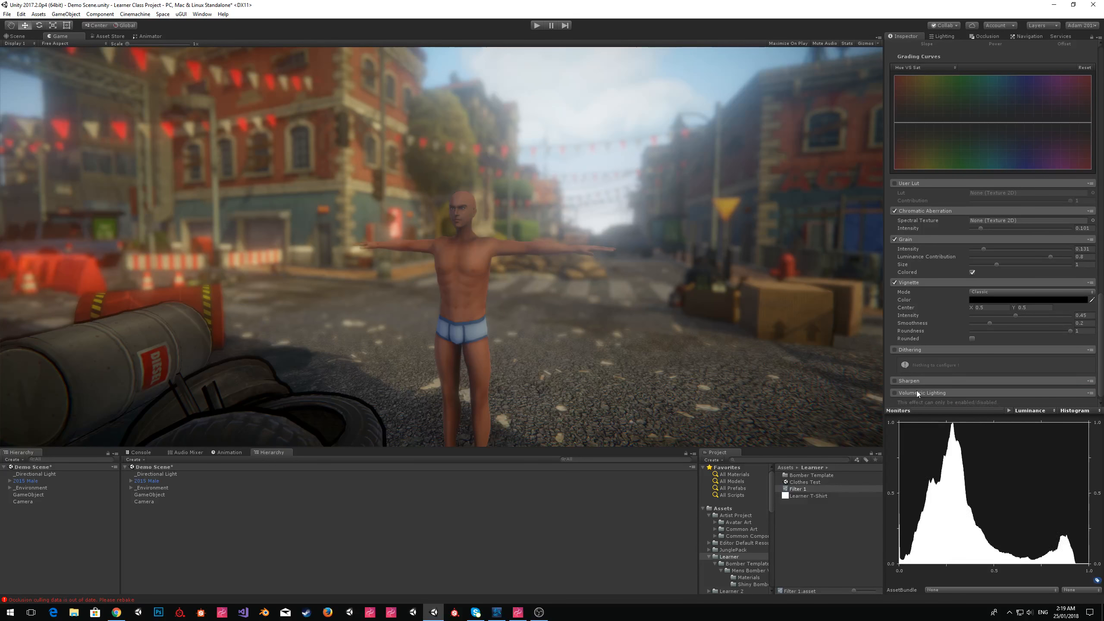
left_click(895, 393)
scroll(896, 388, "down", 1)
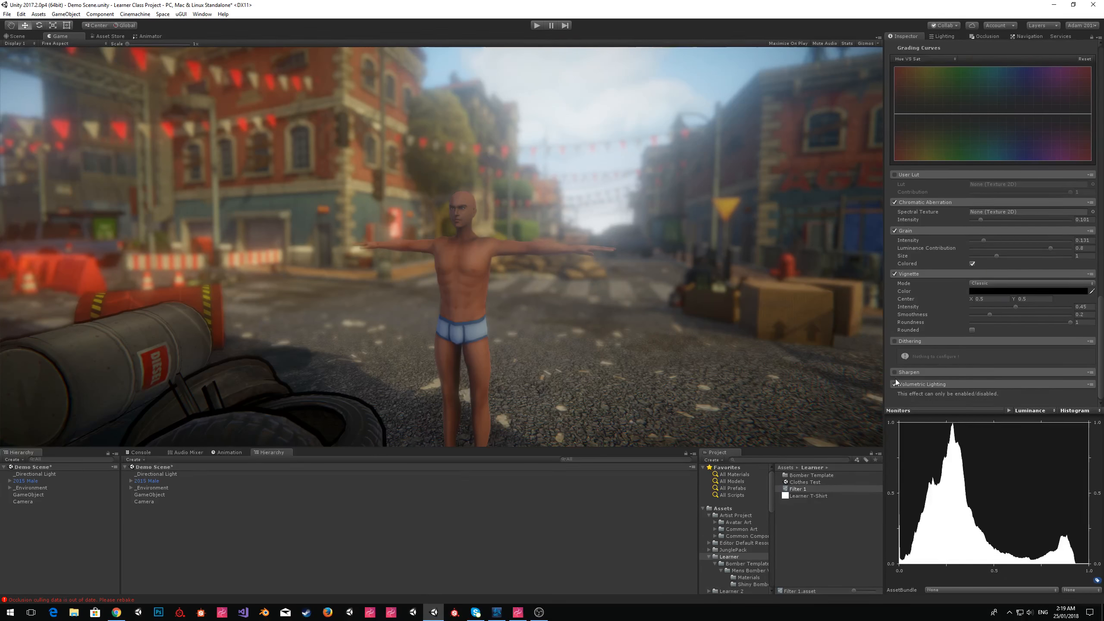
- Review the Filter 1 profile's upper effects, then inspect the GameObject holding the Screenshot Filter and show the Scene view
scroll(894, 385, "up", 20)
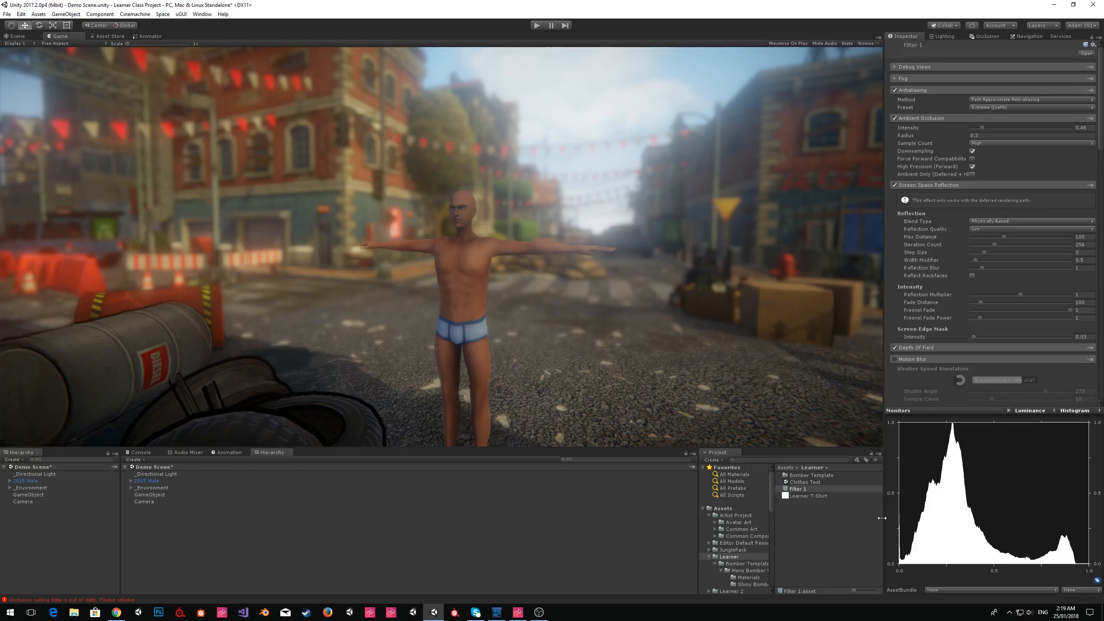
left_click(40, 494)
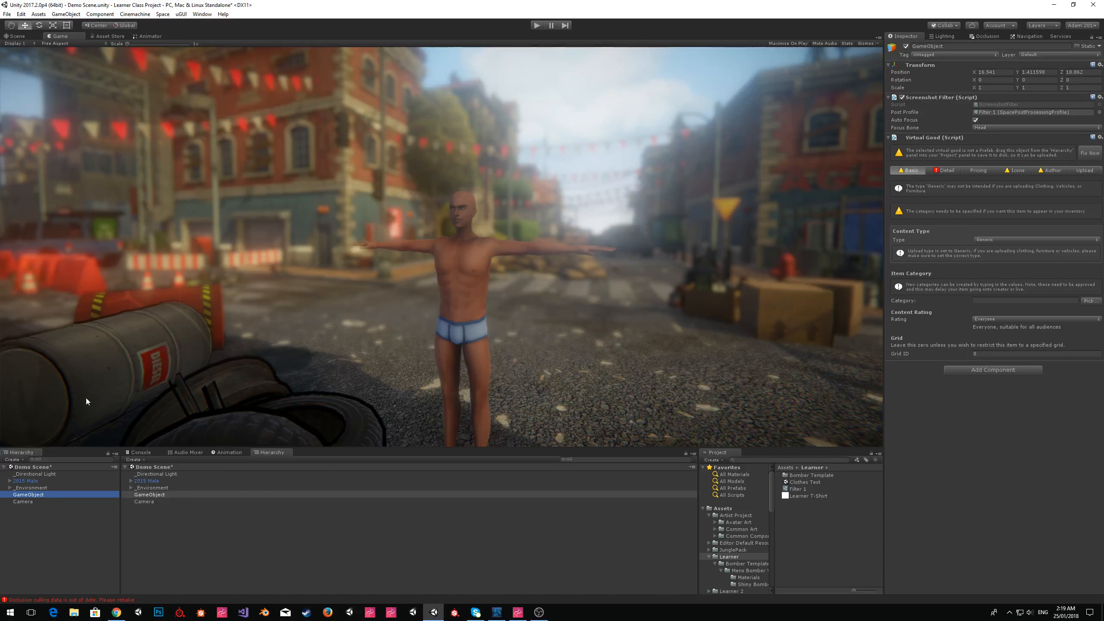
left_click(17, 36)
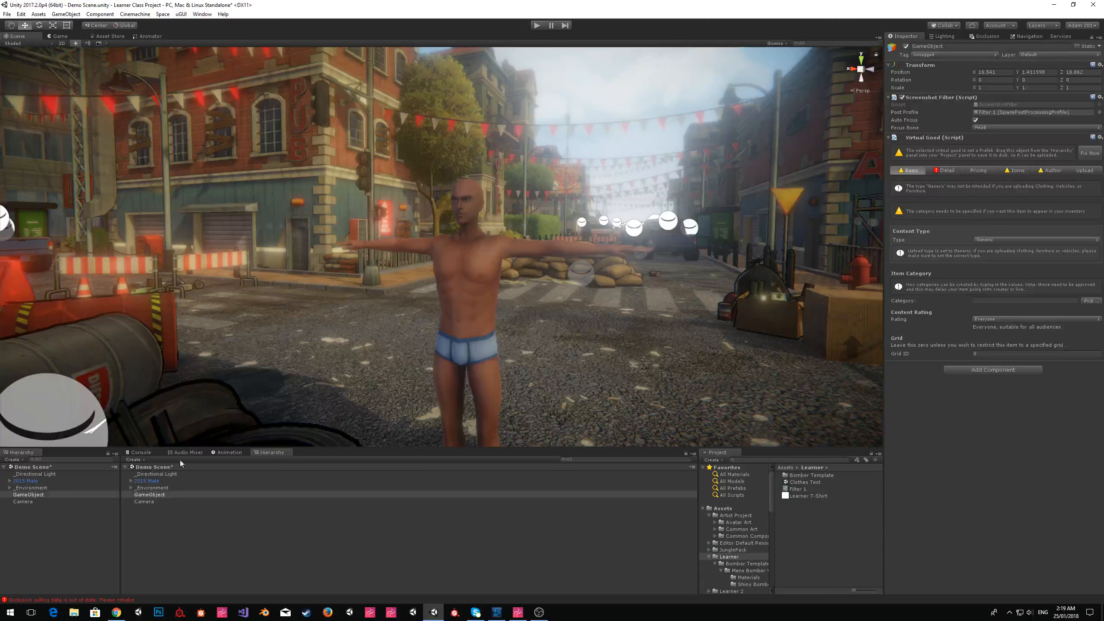
- Create an empty GameObject, add a Screenshot Composer component to it, and check its available modes
left_click(88, 525)
left_click(66, 14)
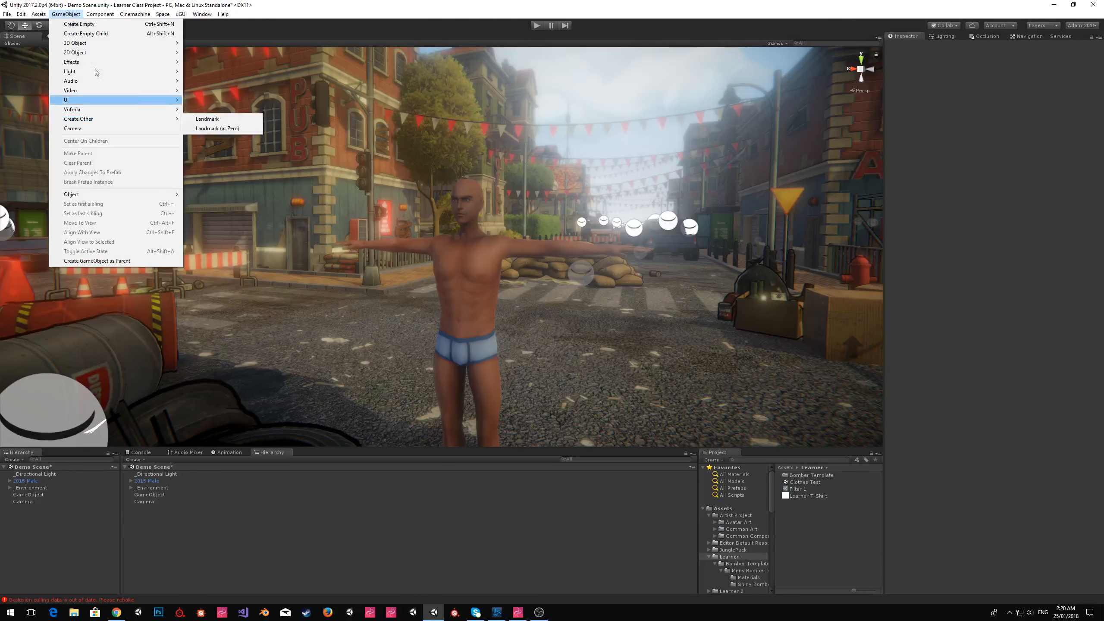
left_click(97, 24)
left_click(983, 101)
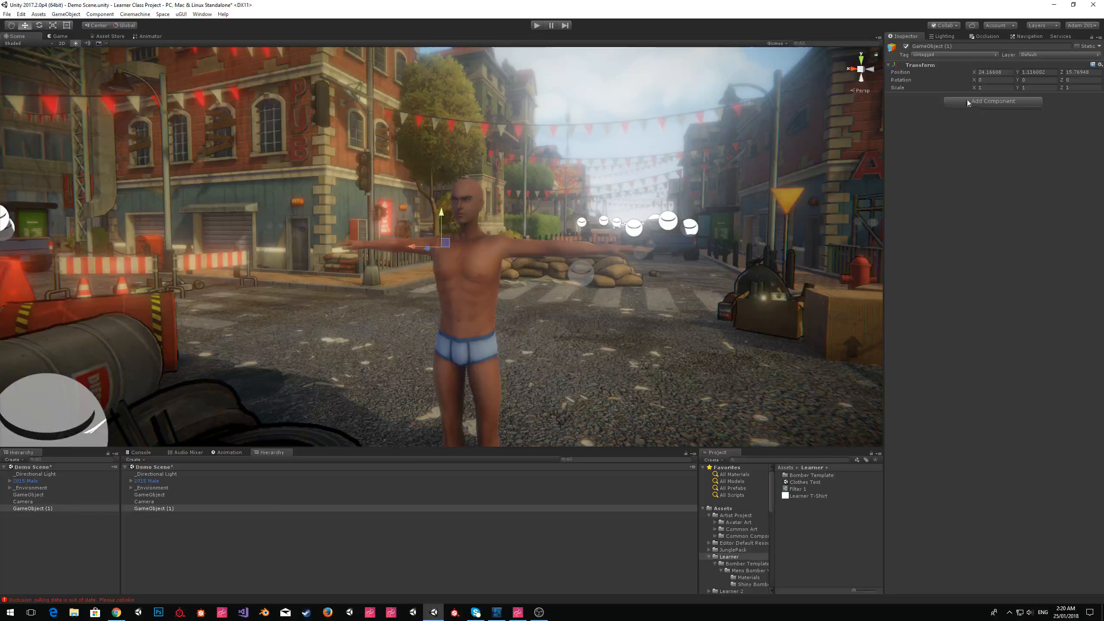
type("scre")
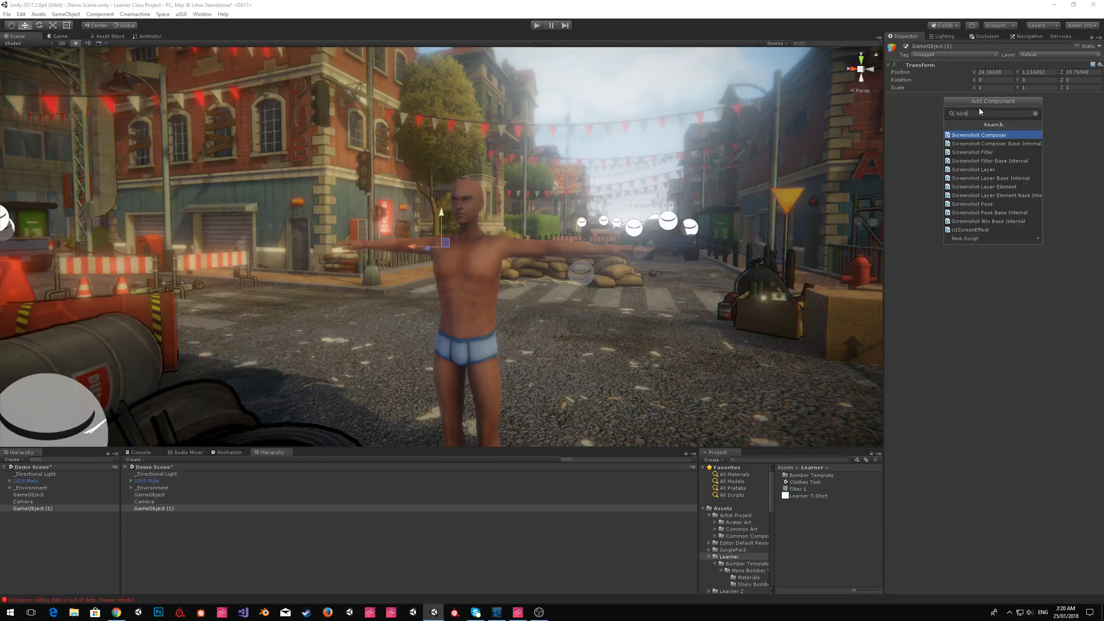
key("Return")
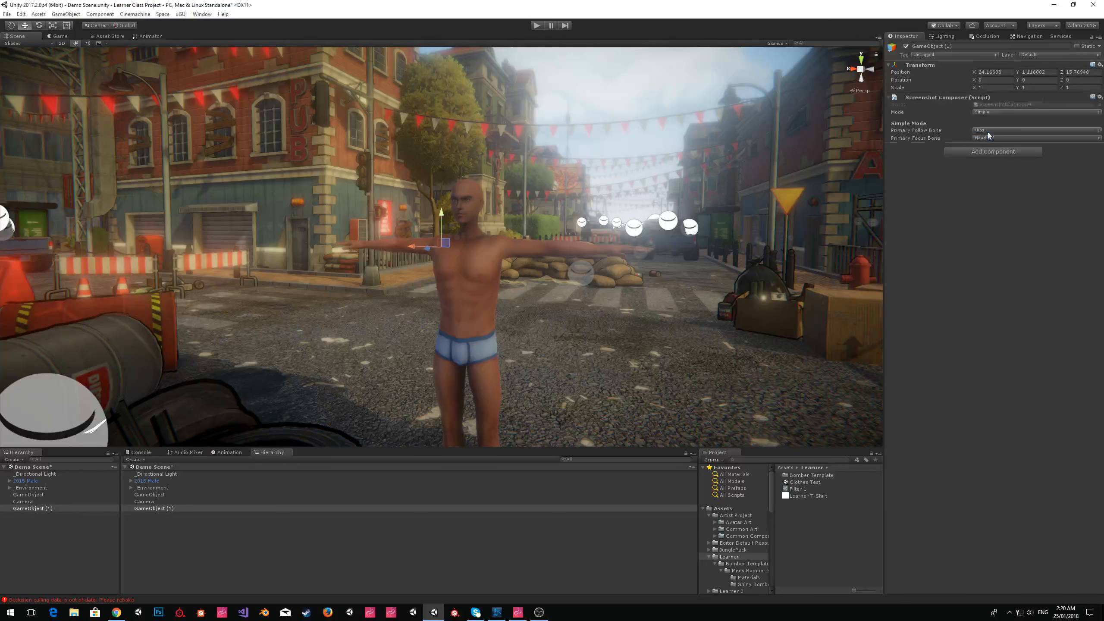
left_click(981, 111)
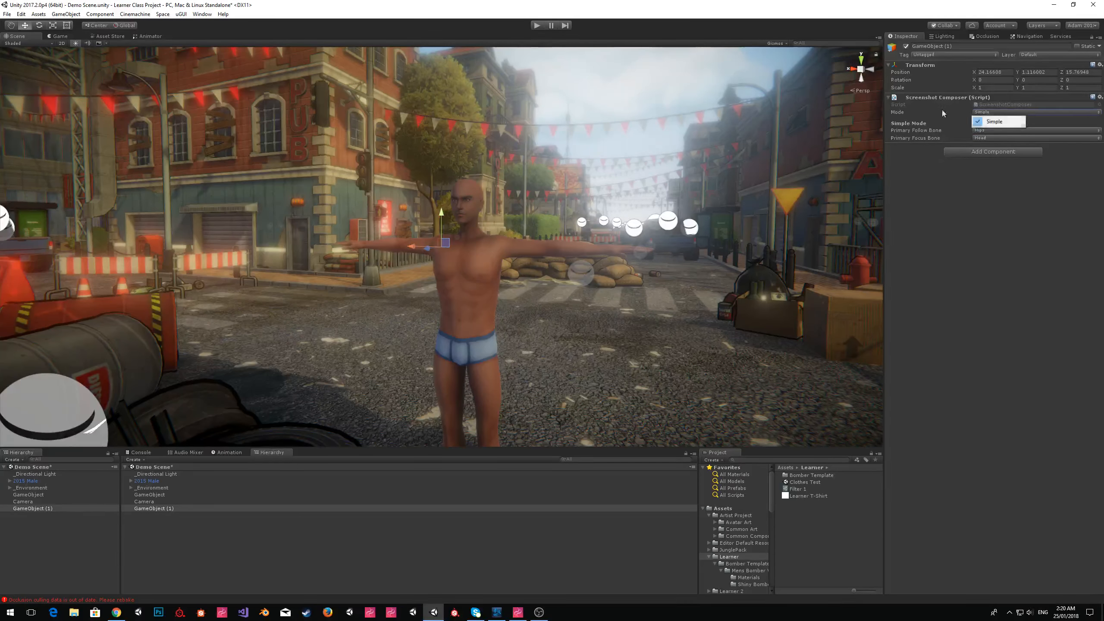
- Add a Cinemachine Virtual Camera component to the Screenshot Composer object
left_click(997, 152)
type("cine")
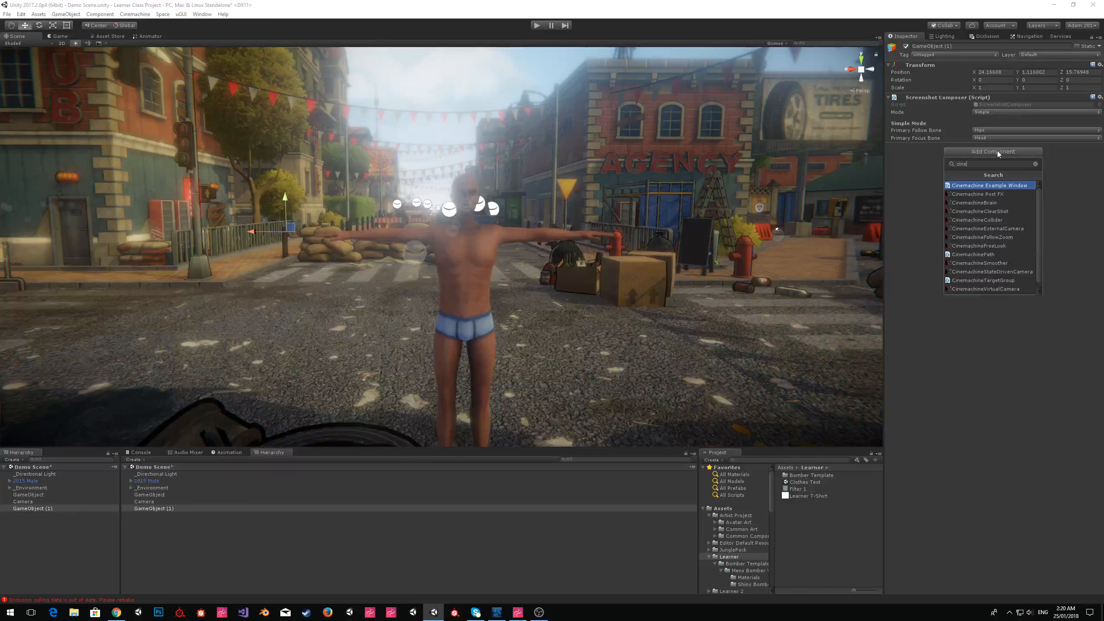
type("machine vi")
key("Return")
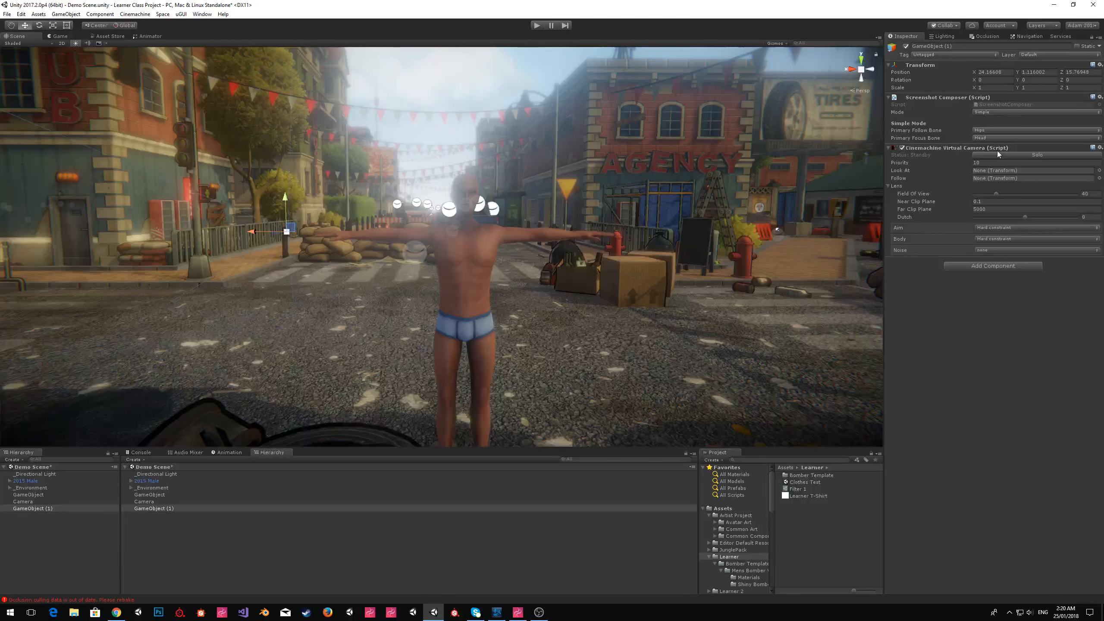
- Select the scene's Camera and add a CinemachineBrain component to it
key("s")
right_click_drag(428, 341, 519, 258)
left_click(22, 502)
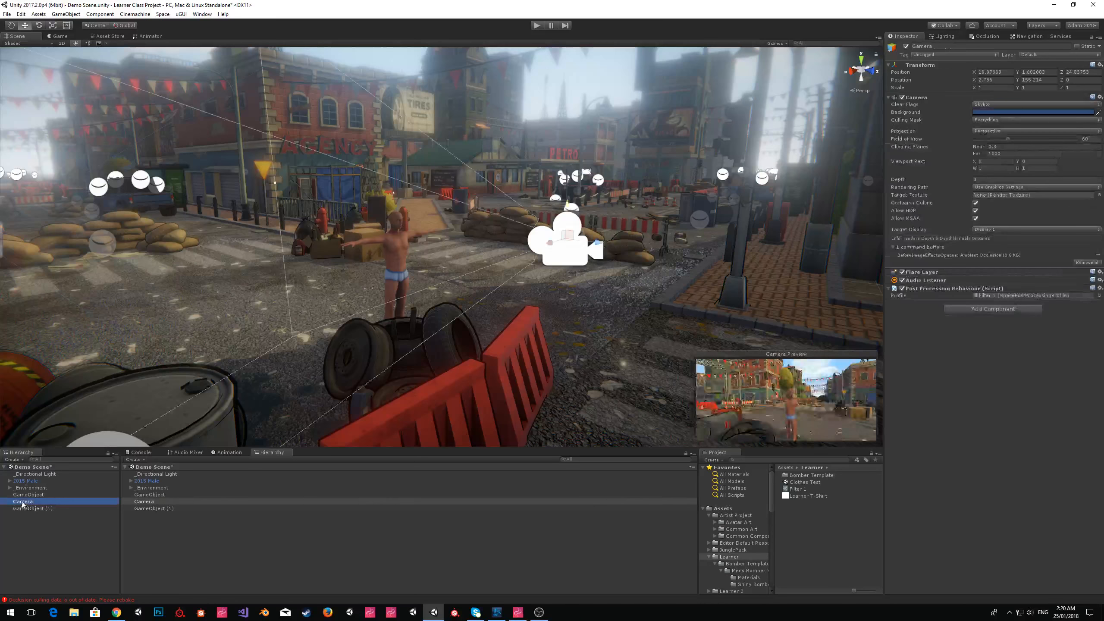
left_click(978, 310)
type("cine")
left_click(974, 359)
- Examine the composer object's primary follow and focus bone settings and the virtual camera's Look At and Follow targets
left_click(35, 509)
right_click_drag(670, 242, 251, 66)
left_click(62, 37)
left_click(35, 36)
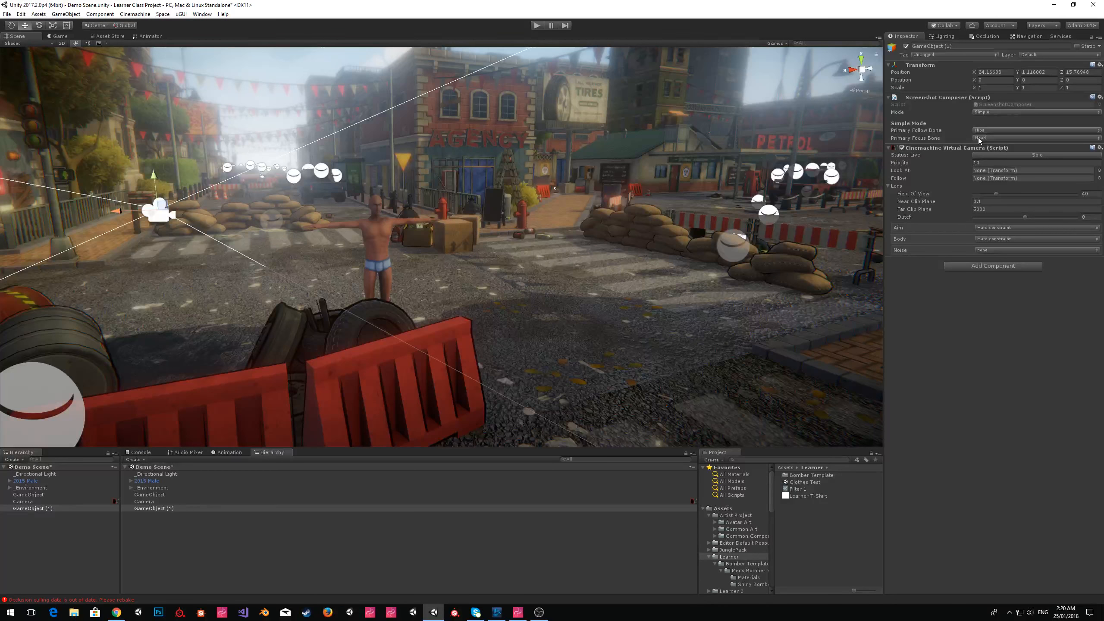
left_click(955, 130)
left_click(942, 136)
left_click(930, 169)
left_click(923, 177)
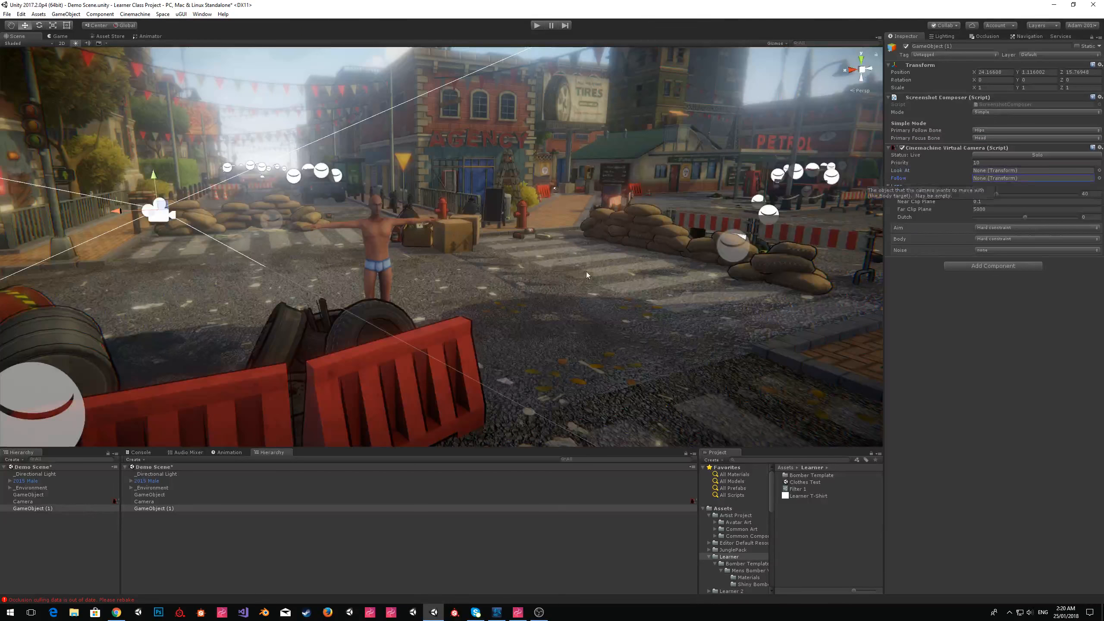
- Expand the male avatar's skeleton and assign its Spine bone as the virtual camera's Look At target
left_click(9, 481)
left_click(21, 502)
left_click(28, 522)
left_click_drag(38, 522, 1033, 170)
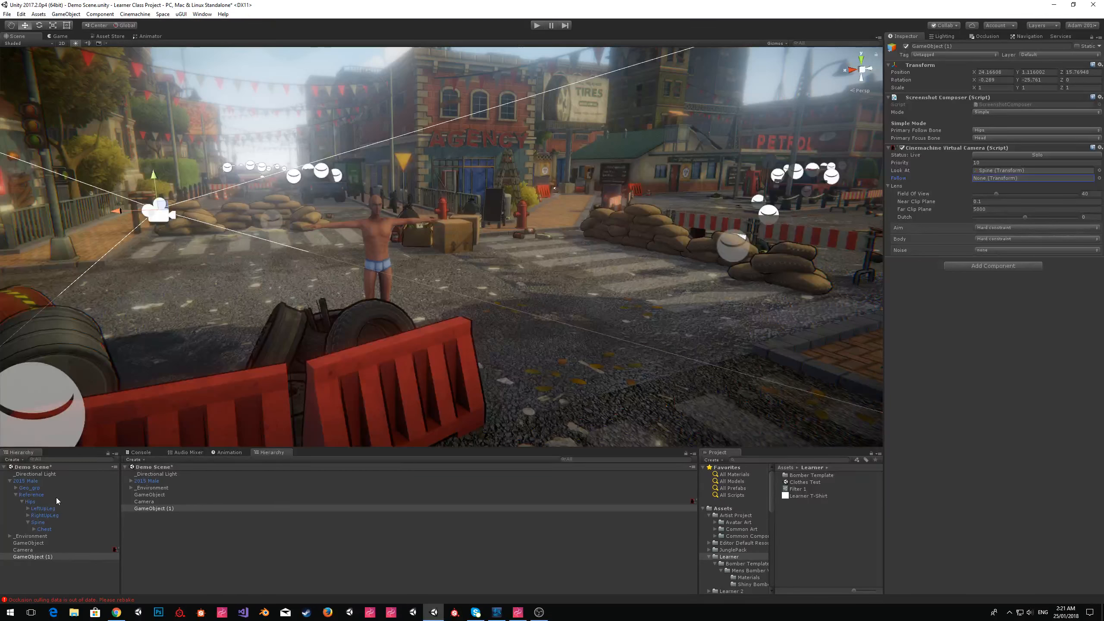
- Try the Reference bone as the virtual camera's Follow target, then assign the Hips bone to match the Primary Follow Bone
left_click_drag(26, 501, 983, 177)
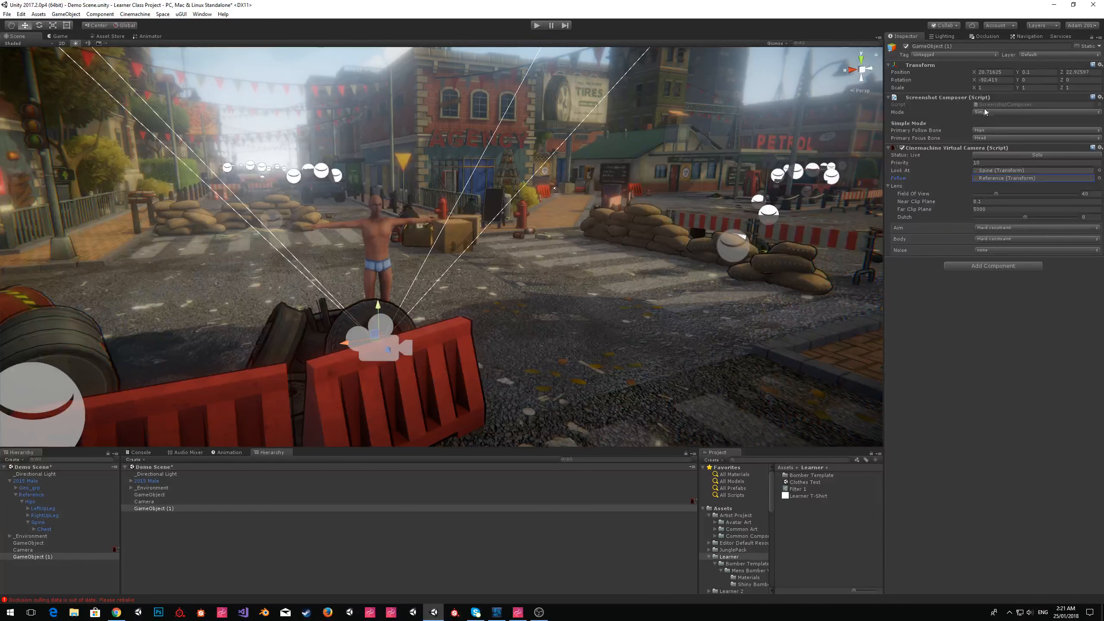
left_click(983, 130)
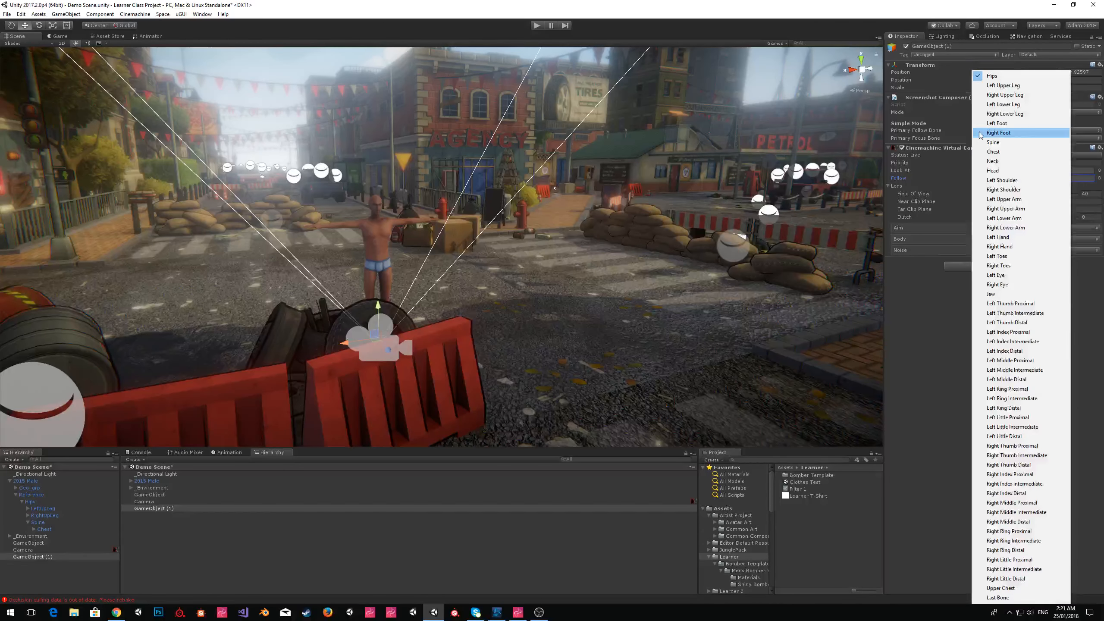
left_click(931, 437)
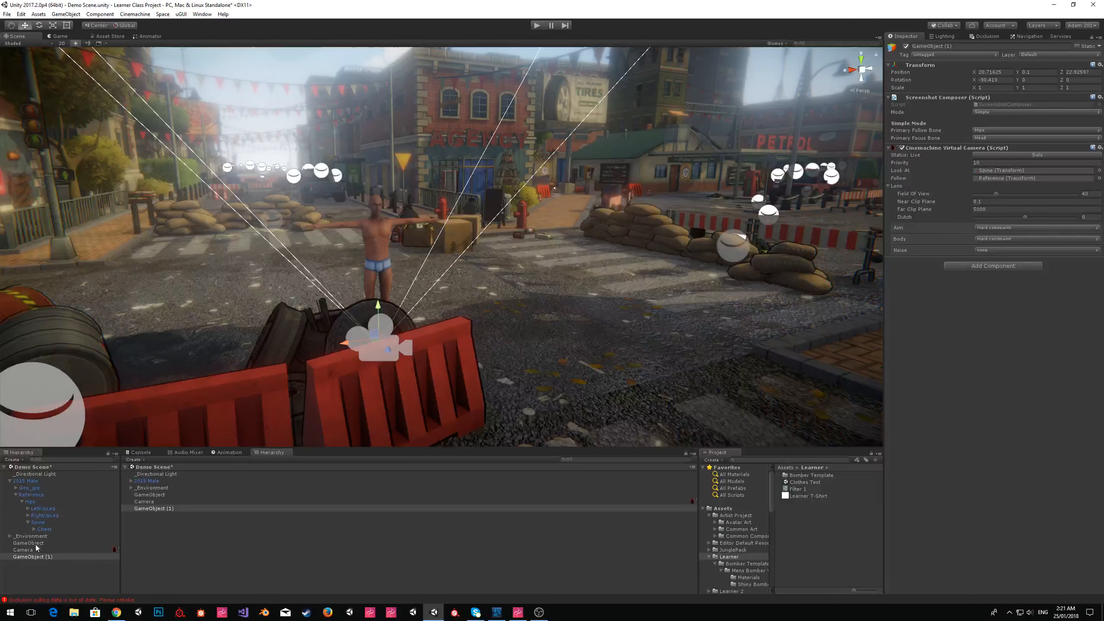
left_click_drag(34, 502, 1000, 177)
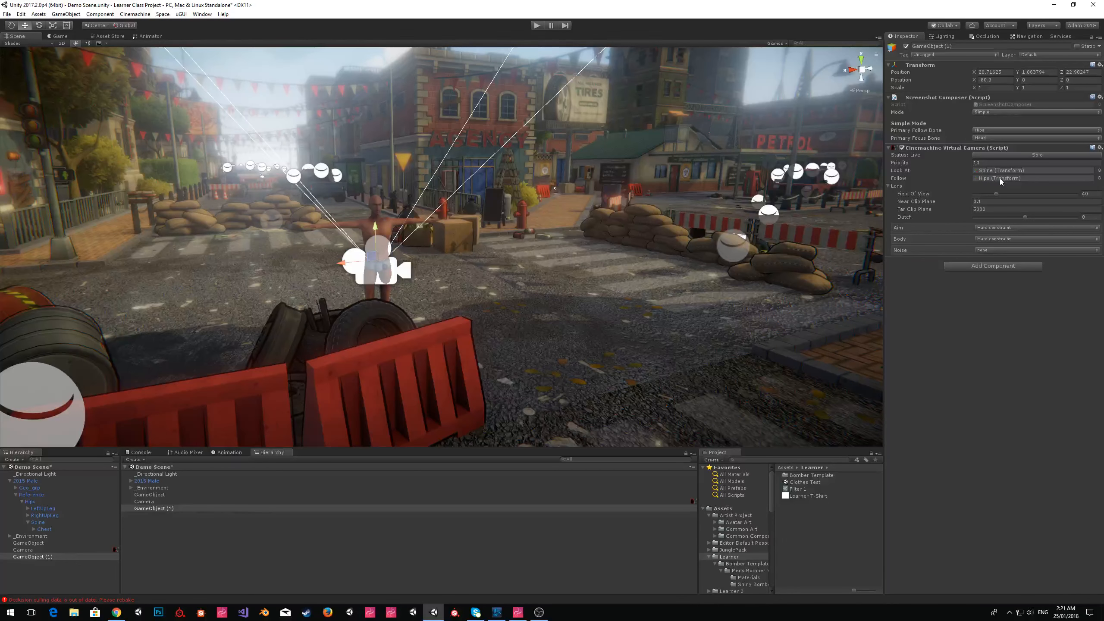
- Set the Screenshot Composer's Primary Focus Bone to Spine and check the camera framing in the Game and Scene views
key("a")
right_click_drag(485, 286, 582, 290)
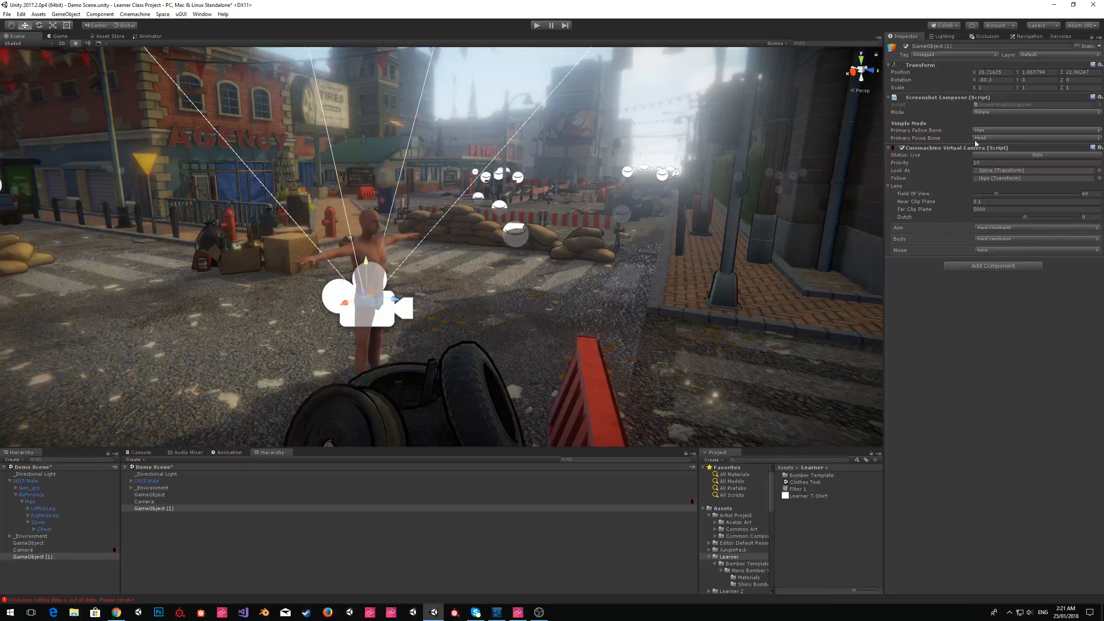
left_click(994, 139)
left_click(994, 143)
key("f")
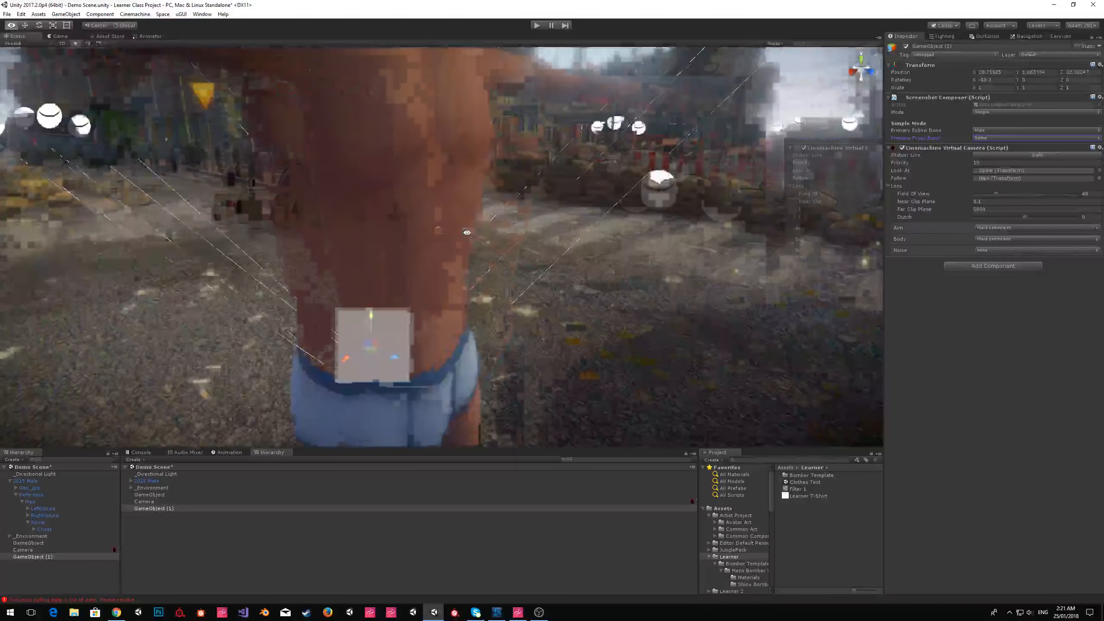
left_click(57, 36)
left_click(28, 36)
key("s")
right_click_drag(607, 185, 601, 211)
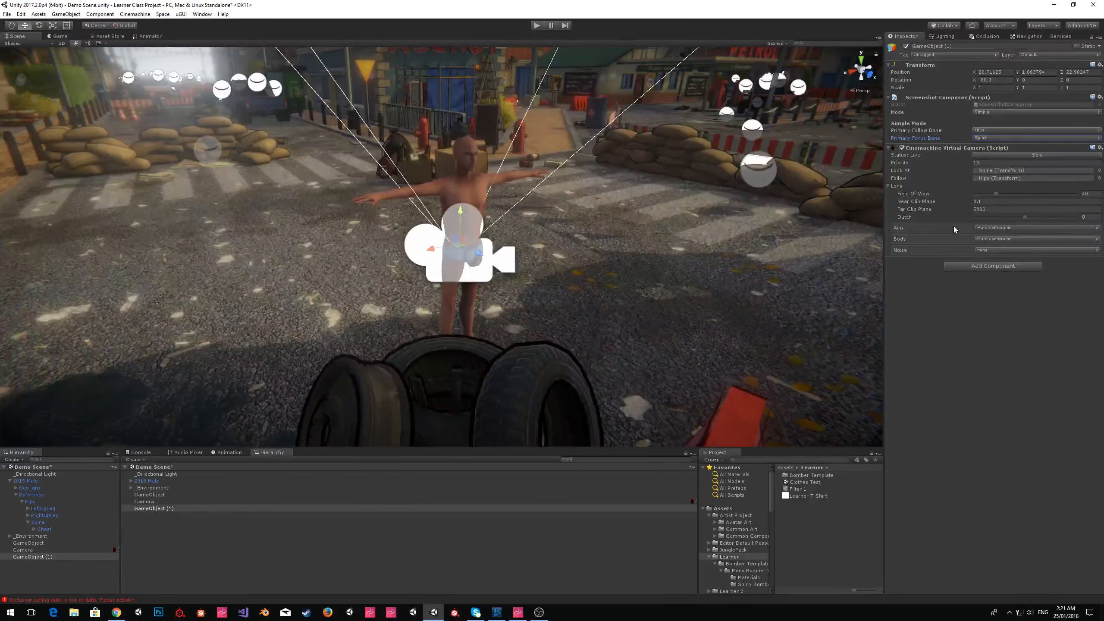
- Set the virtual camera's Aim to Composer and preview its guides in the Game view
left_click(1009, 229)
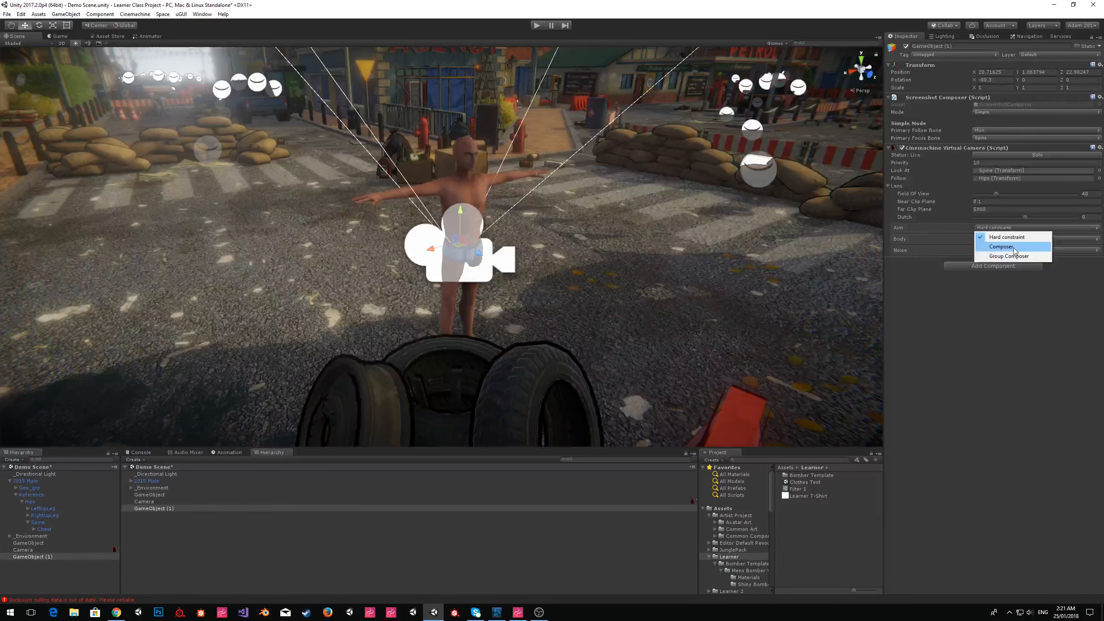
left_click(1014, 248)
left_click(58, 37)
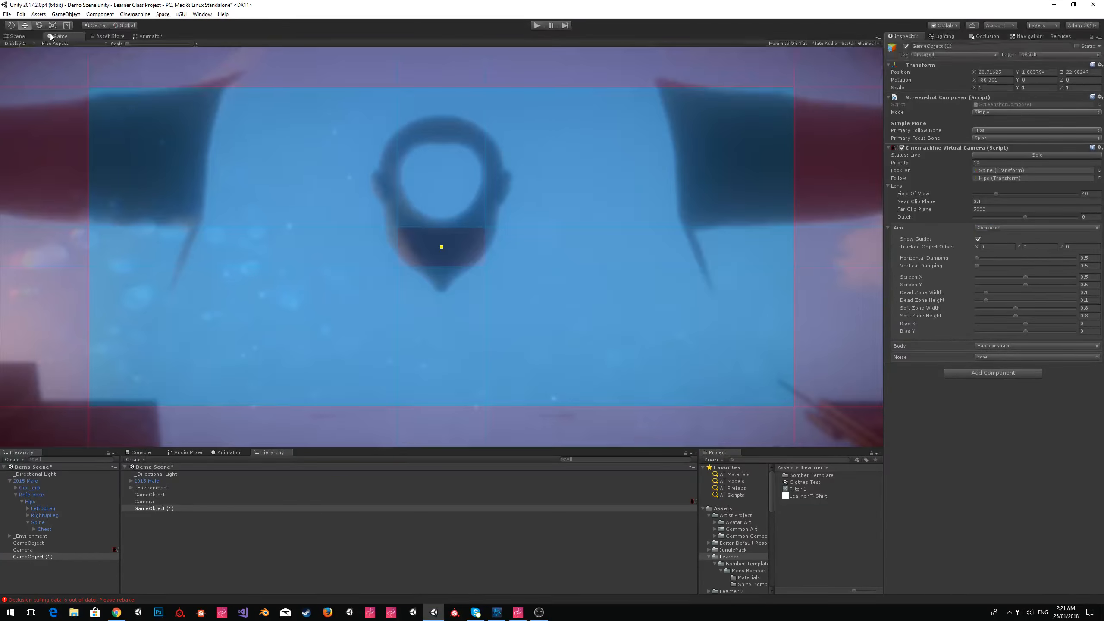
- Set the virtual camera's Body to Transposer, inspect the camera's placement around the avatar, and preview the shot in the Game view
left_click(16, 36)
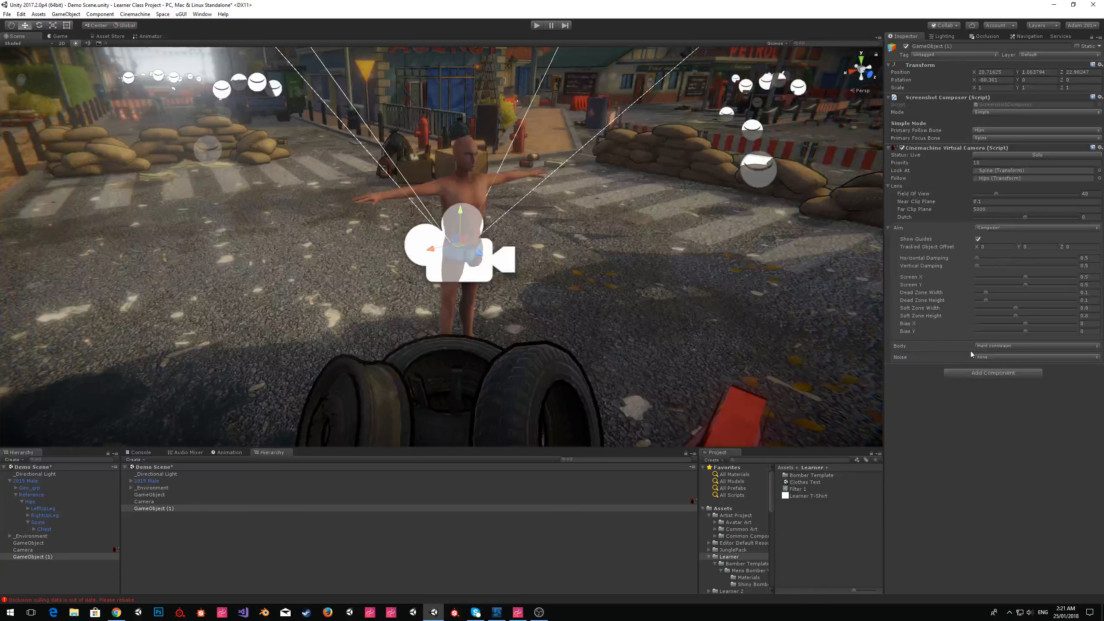
left_click(995, 347)
left_click(1002, 384)
right_click_drag(626, 230, 774, 265)
key("a")
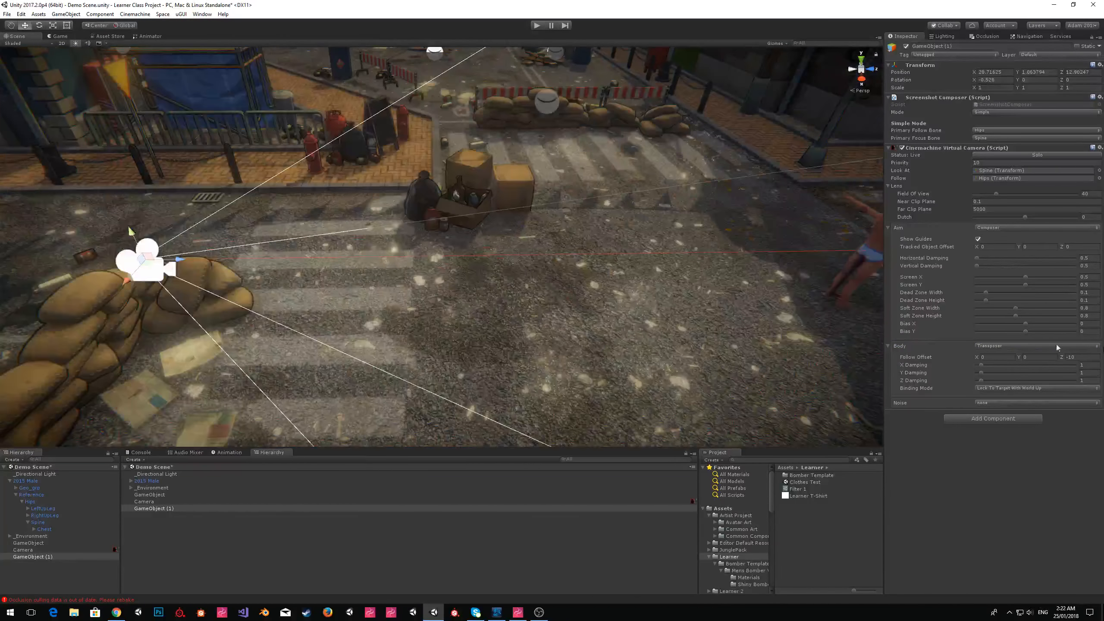
right_click_drag(533, 244, 456, 271)
key("d")
key("s")
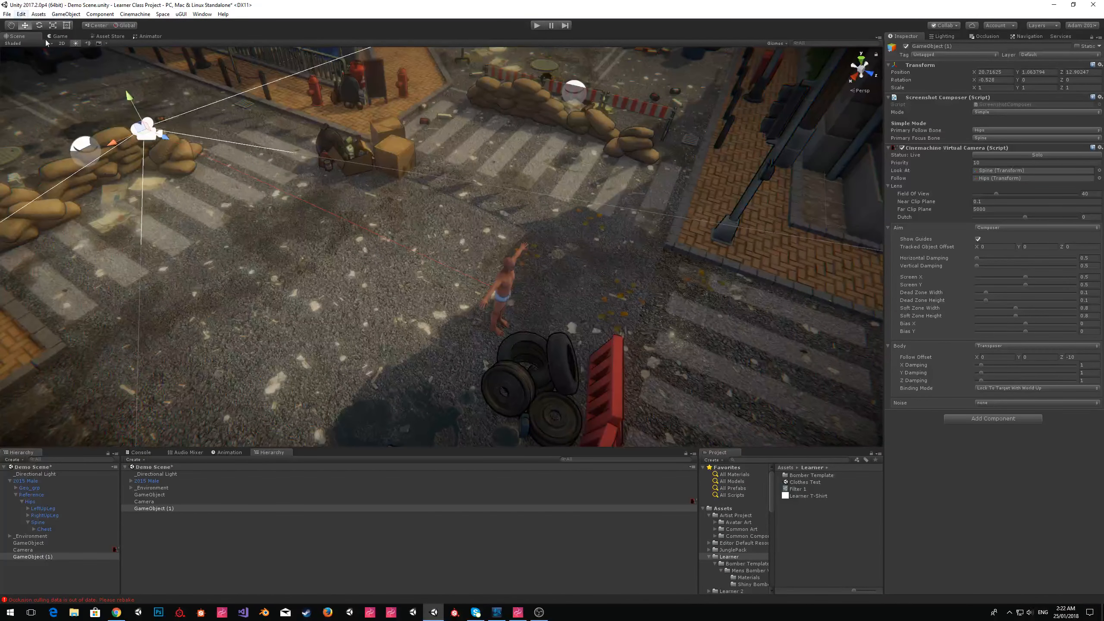
left_click(59, 36)
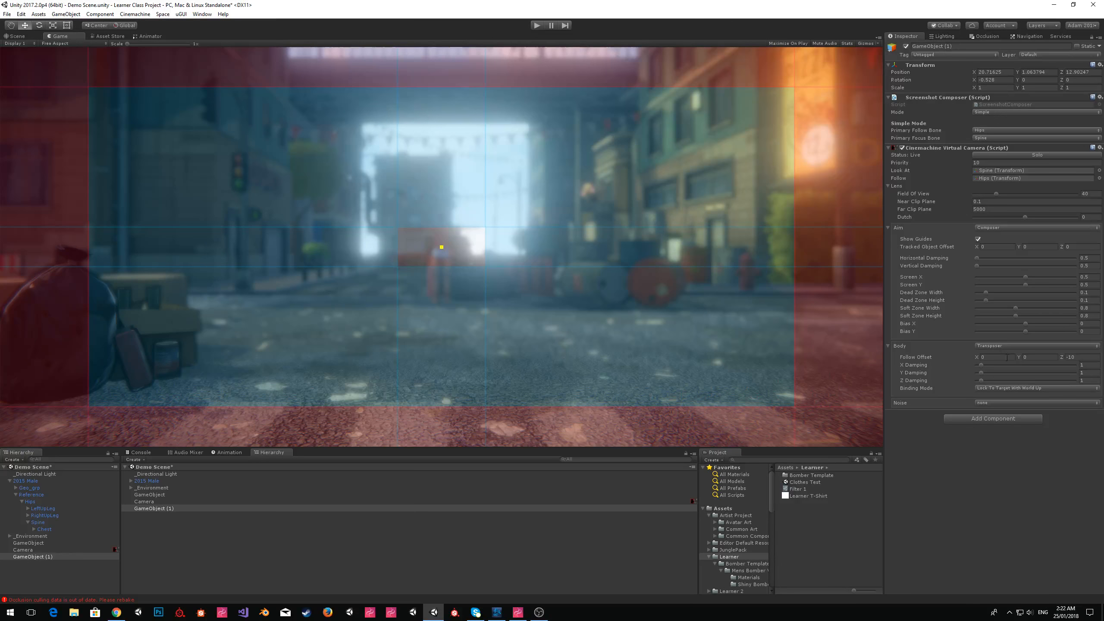
- Set the virtual camera's Follow Offset to 10 on Z, then refine it to Y -0.31 and Z 2.47
left_click(1082, 357)
type("10")
key("Return")
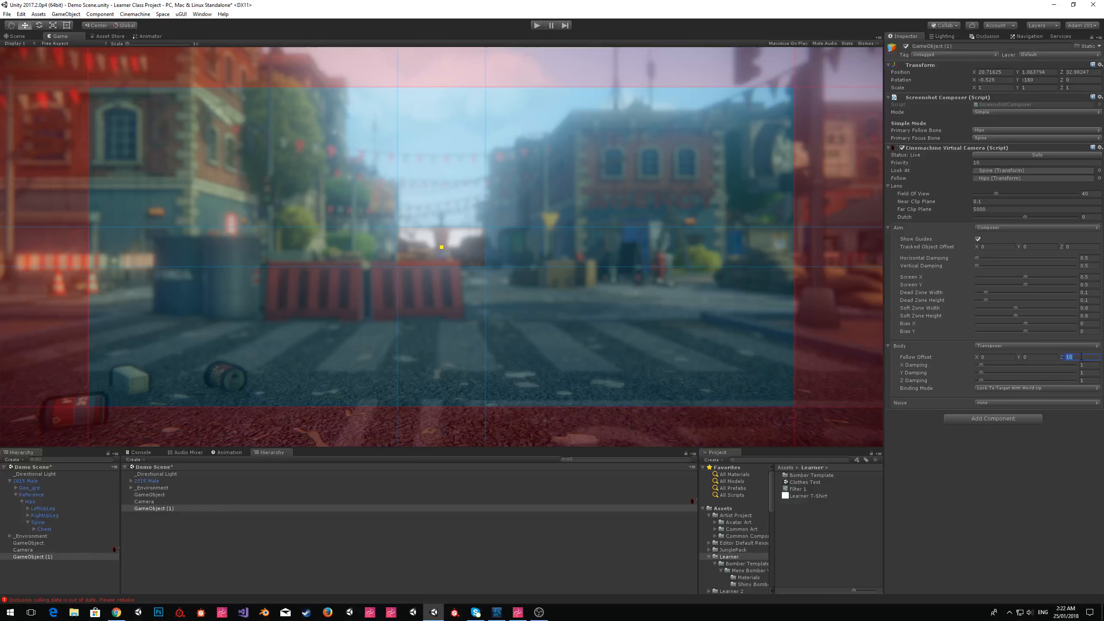
mouse_move(1058, 354)
left_mouse_down()
mouse_move(954, 357)
mouse_move(1061, 361)
left_mouse_up()
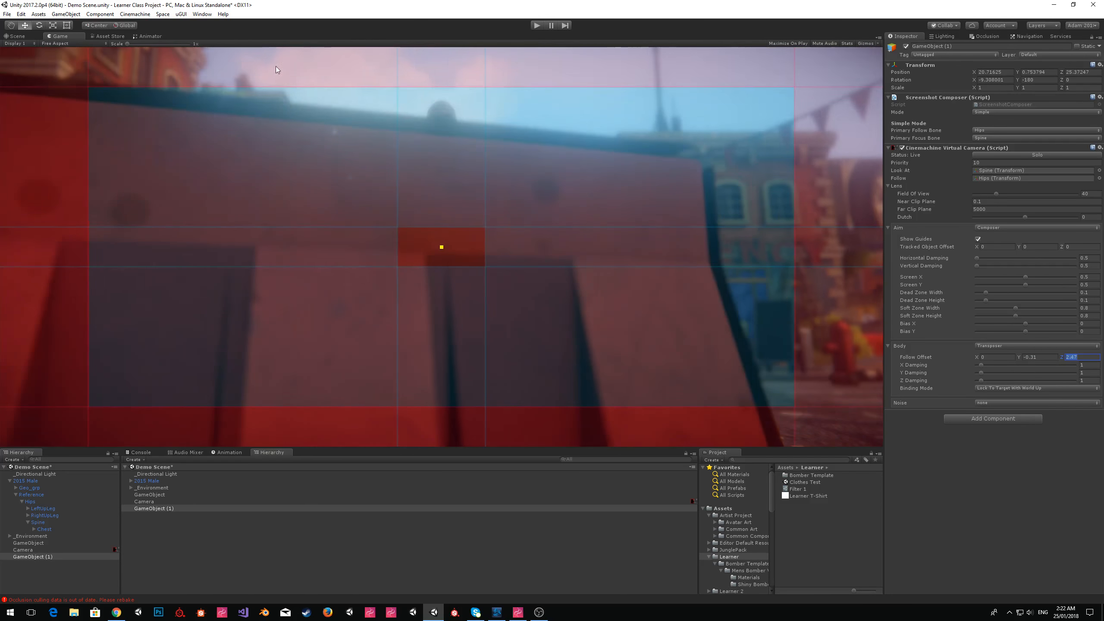
- Add a Cinemachine Collider component to GameObject (1) and inspect the camera's placement near the barrier in the Scene view
left_click(995, 419)
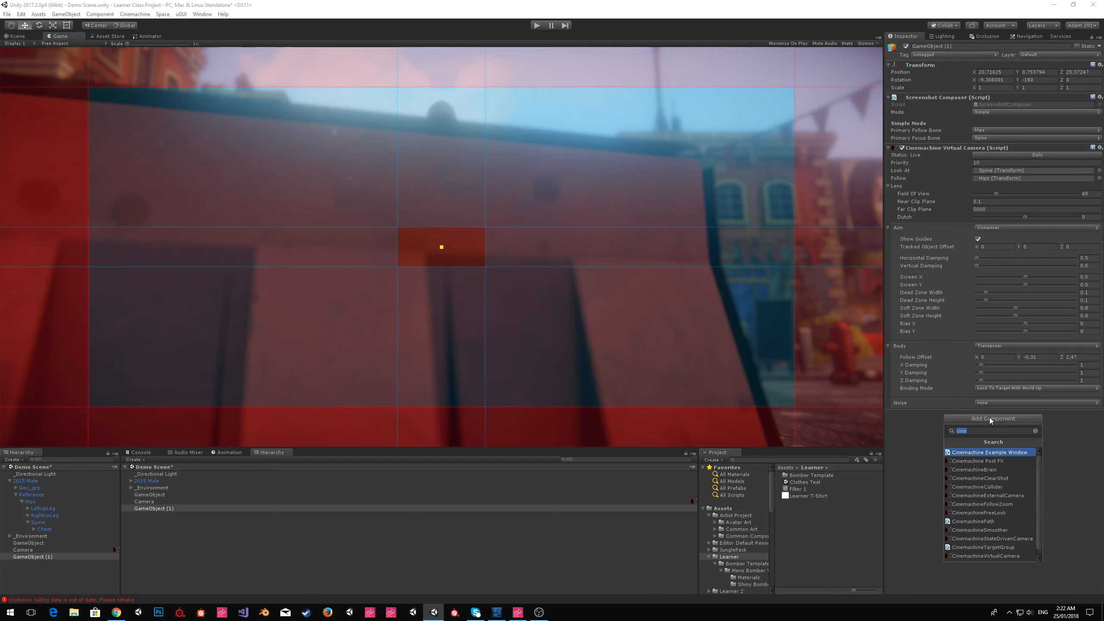
left_click(1028, 485)
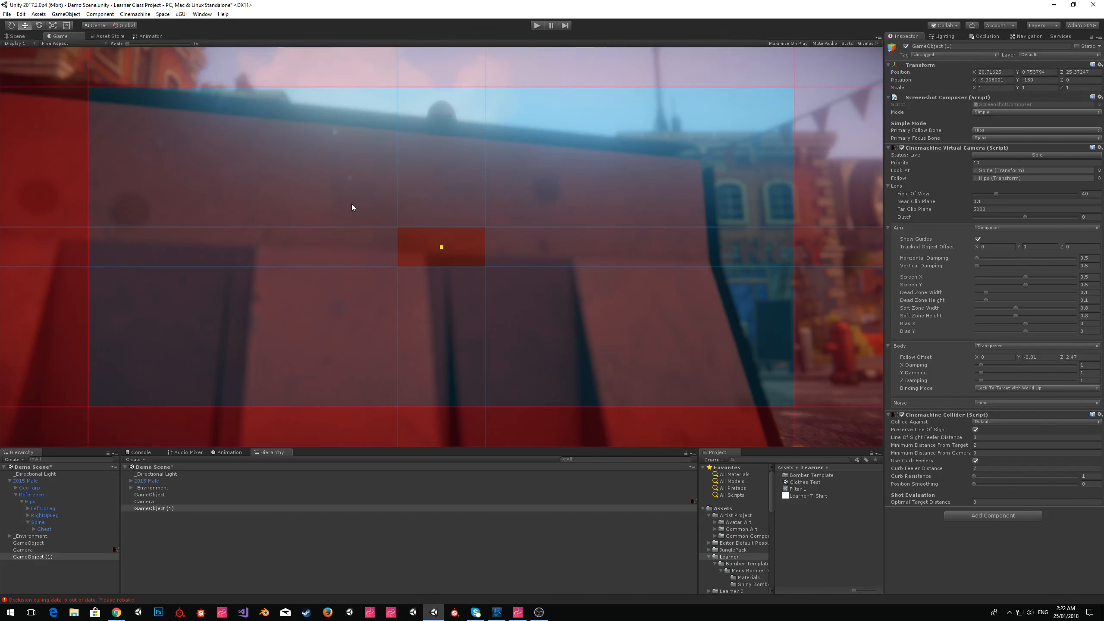
left_click(14, 37)
mouse_move(585, 244)
right_mouse_down()
mouse_move(727, 261)
mouse_move(585, 258)
right_mouse_up()
key("w")
key("s")
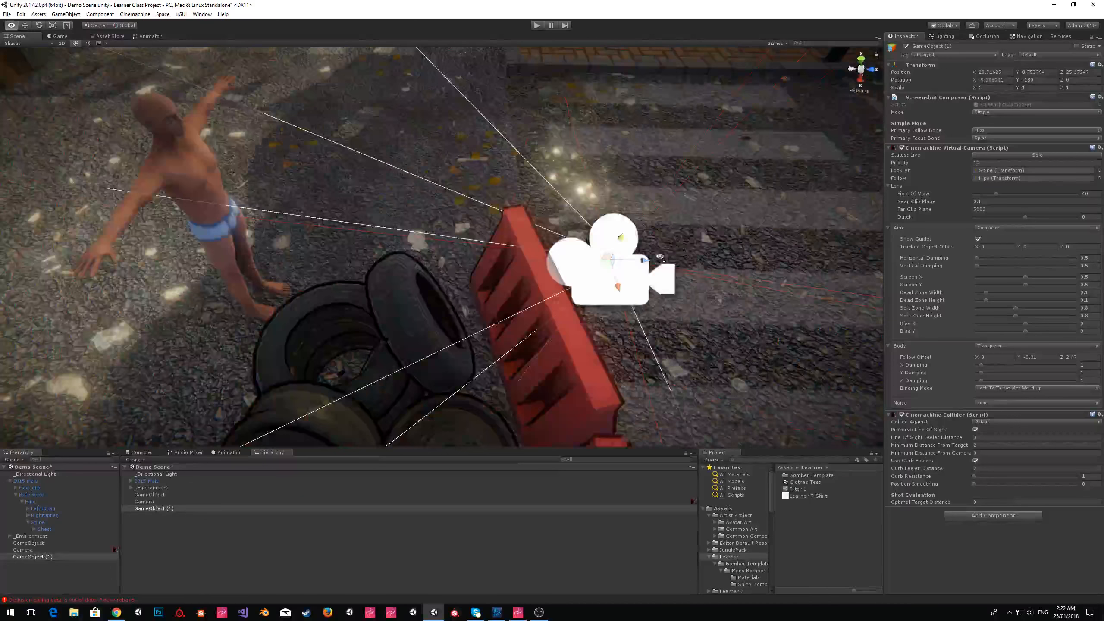
- Check the barrier and Camera objects, then set the Cinemachine Collider's Minimum Distance From Target to 0.5 on GameObject (1)
left_click(528, 302)
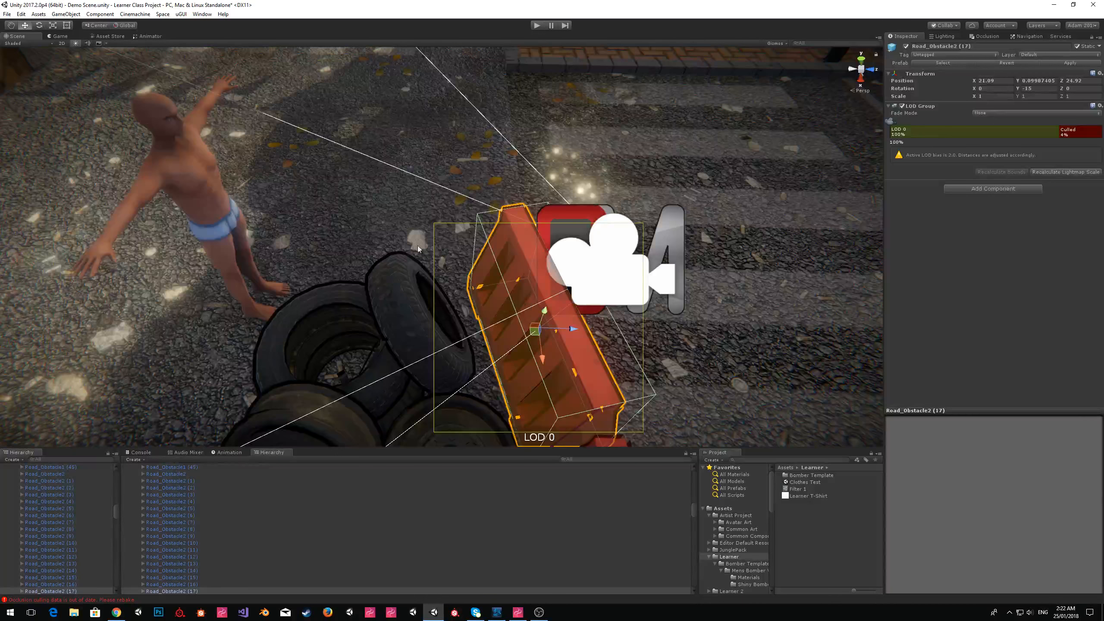
left_click(601, 274)
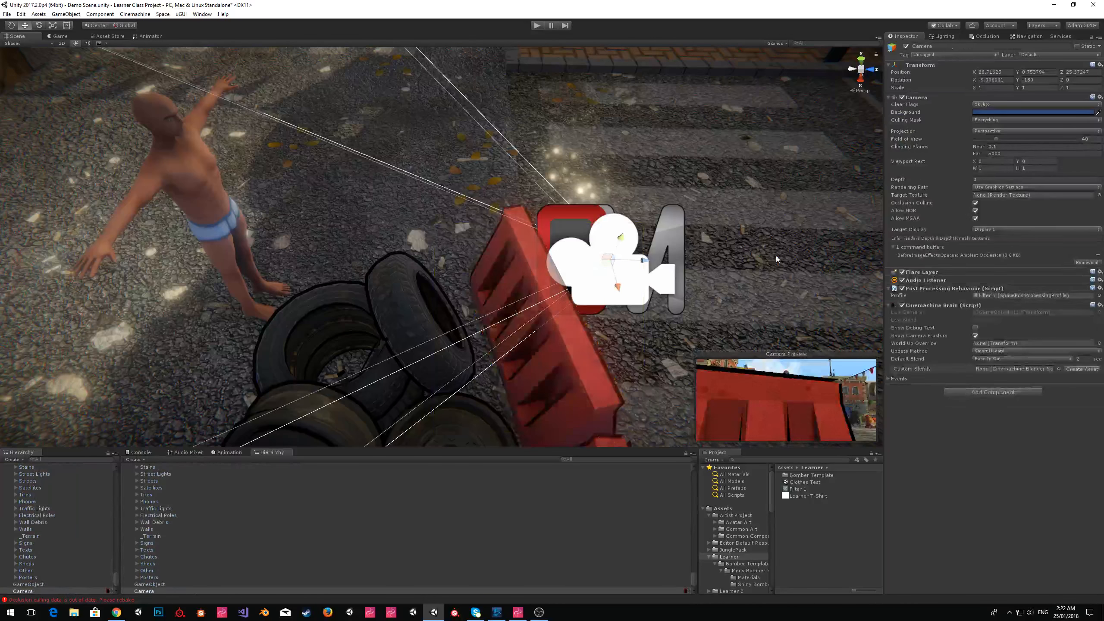
scroll(25, 530, "down", 1)
left_click(31, 591)
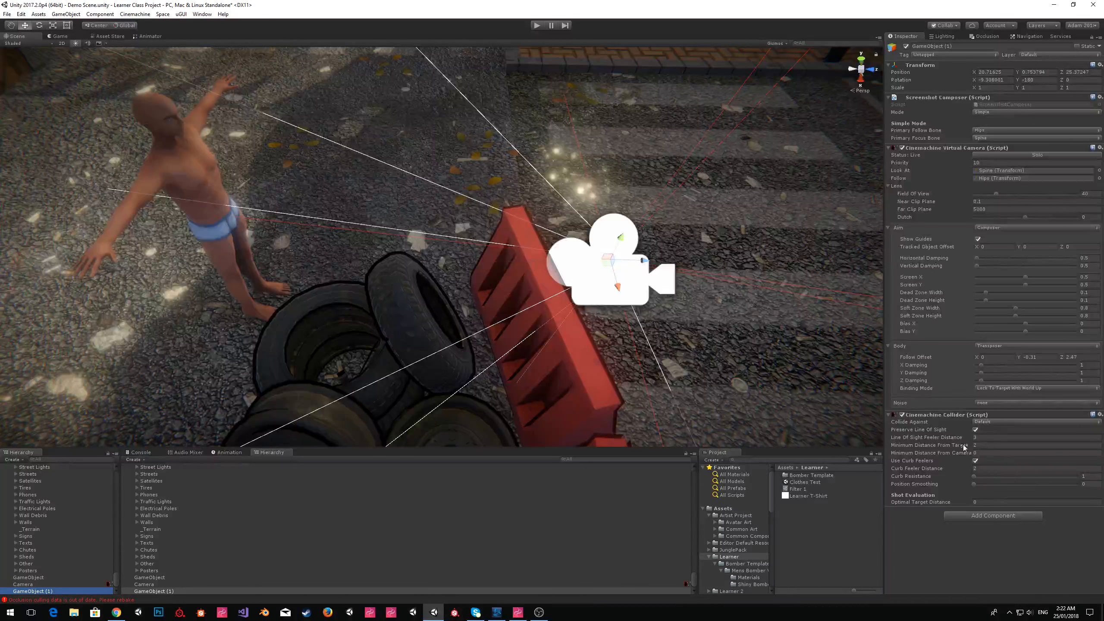
left_click(992, 445)
type("1")
left_click_drag(969, 446, 954, 448)
left_click(984, 446)
type("0.5")
right_click_drag(539, 222, 408, 221)
scroll(61, 500, "up", 3)
scroll(50, 592, "up", 5)
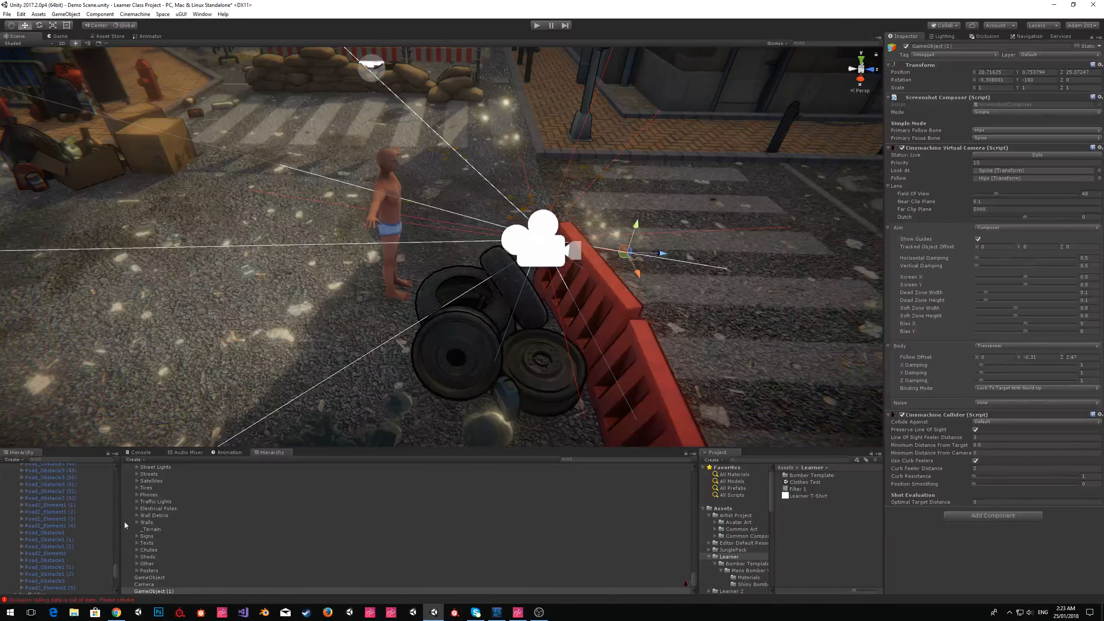
- Move the 2015 Male avatar away from the tires and barrier, checking its framing in the Game view
left_click_drag(117, 573, 1, 474)
left_click(14, 536)
left_click(10, 536)
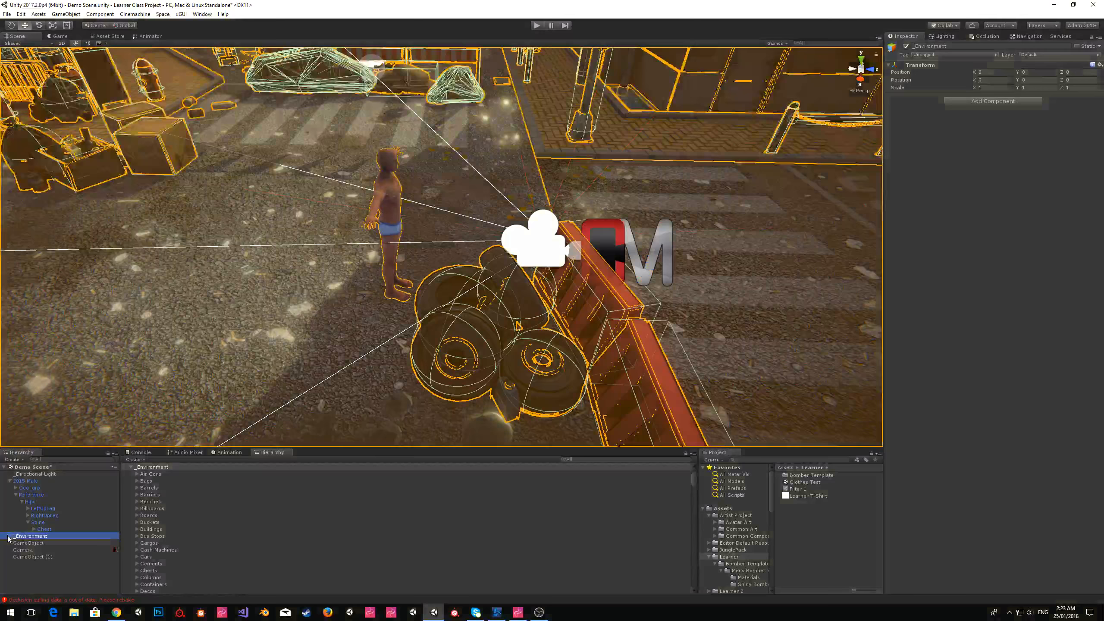
left_click(26, 480)
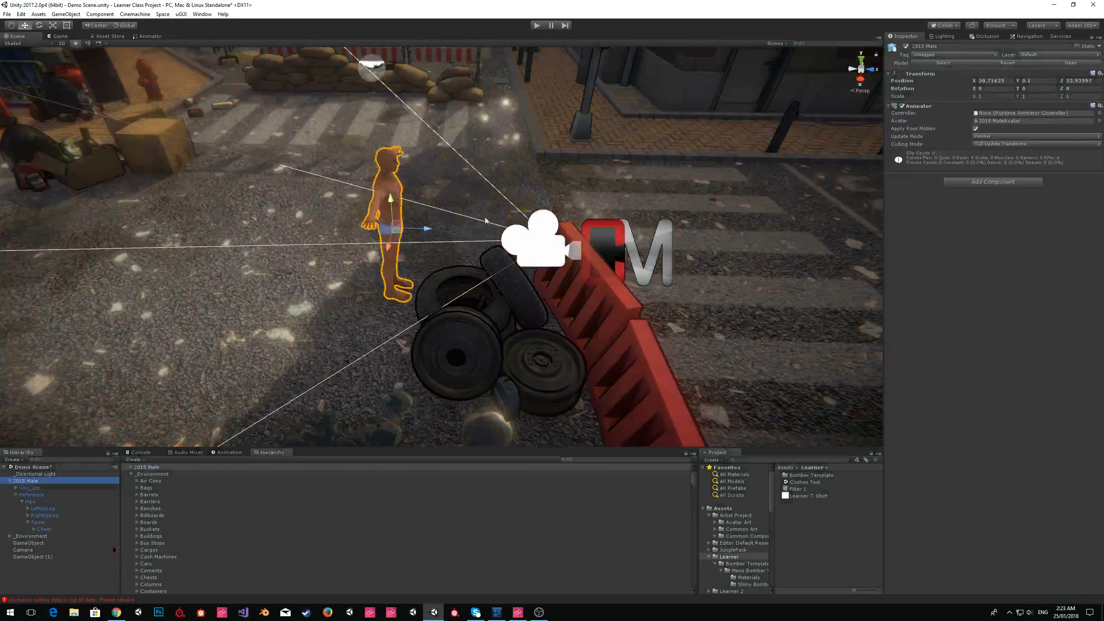
left_click_drag(397, 234, 231, 270)
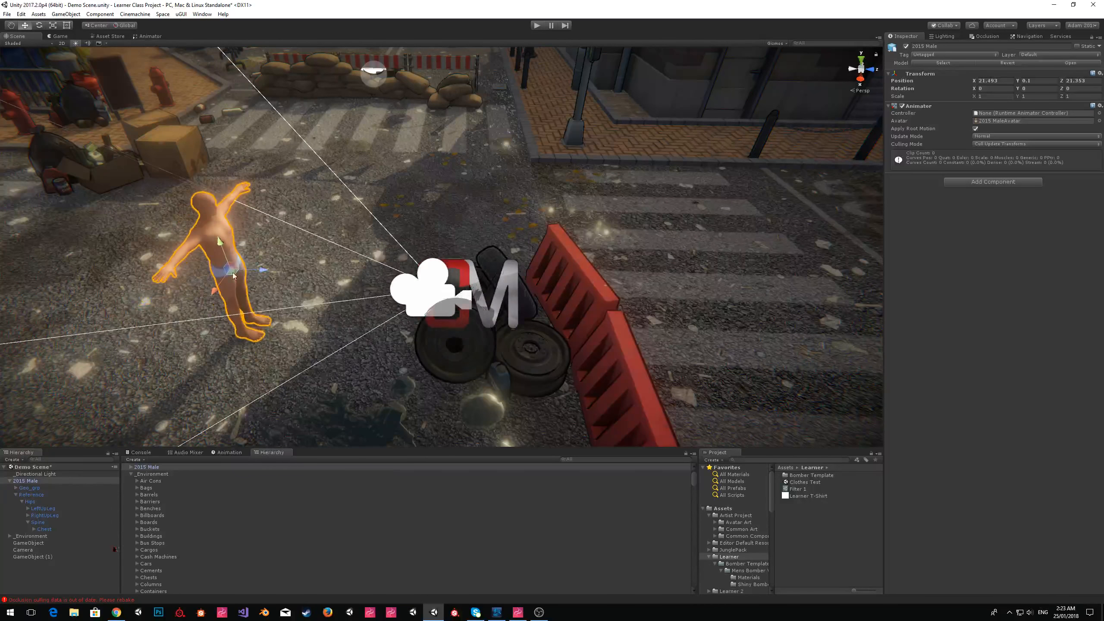
mouse_move(974, 82)
left_mouse_down()
mouse_move(916, 83)
mouse_move(973, 94)
left_mouse_up()
left_click_drag(234, 273, 356, 271)
left_click(60, 37)
mouse_move(975, 82)
left_mouse_down()
mouse_move(960, 82)
mouse_move(986, 88)
mouse_move(971, 89)
left_mouse_up()
- Set the virtual camera's Follow Offset Y to 0.5 and shift the Composer target to about Screen X 0.28, Screen Y 0.63
left_click(27, 557)
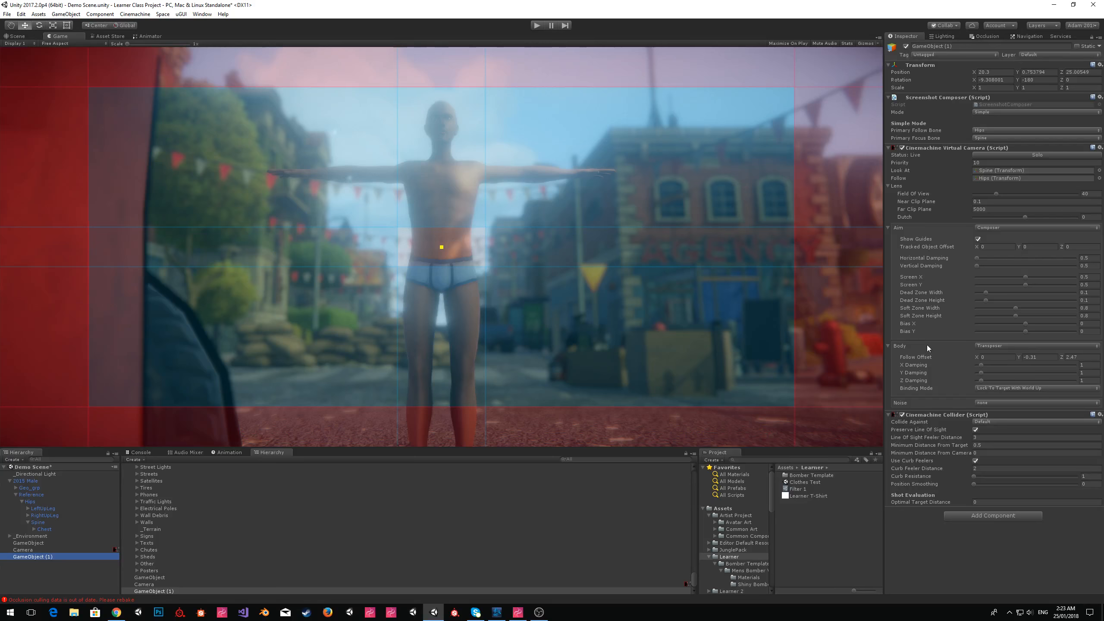
left_click_drag(1018, 357, 1018, 361)
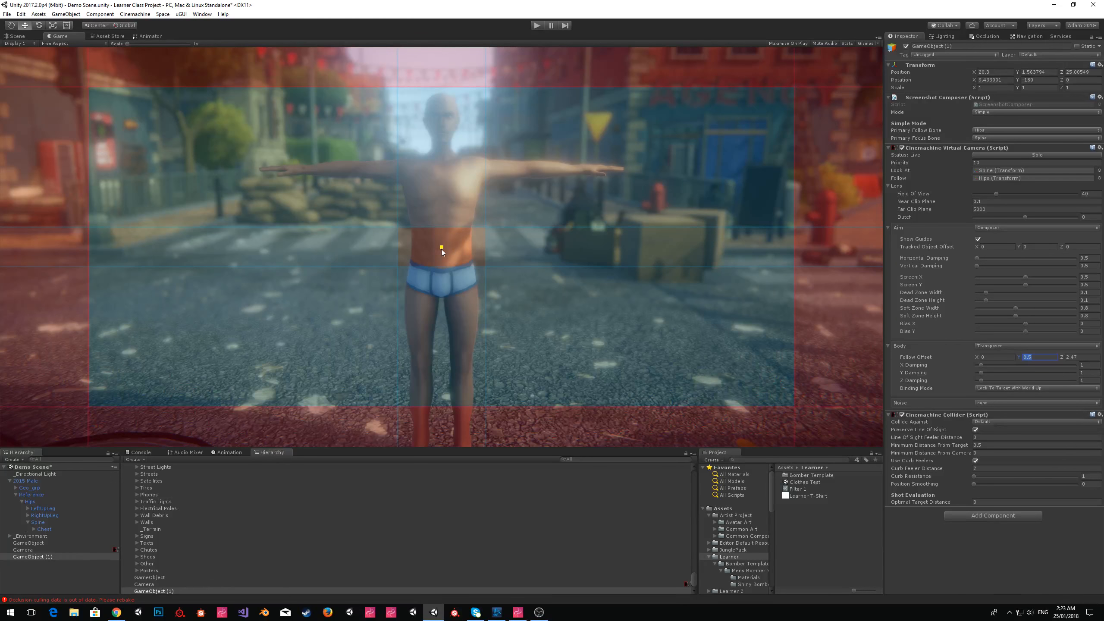
left_click_drag(442, 248, 250, 299)
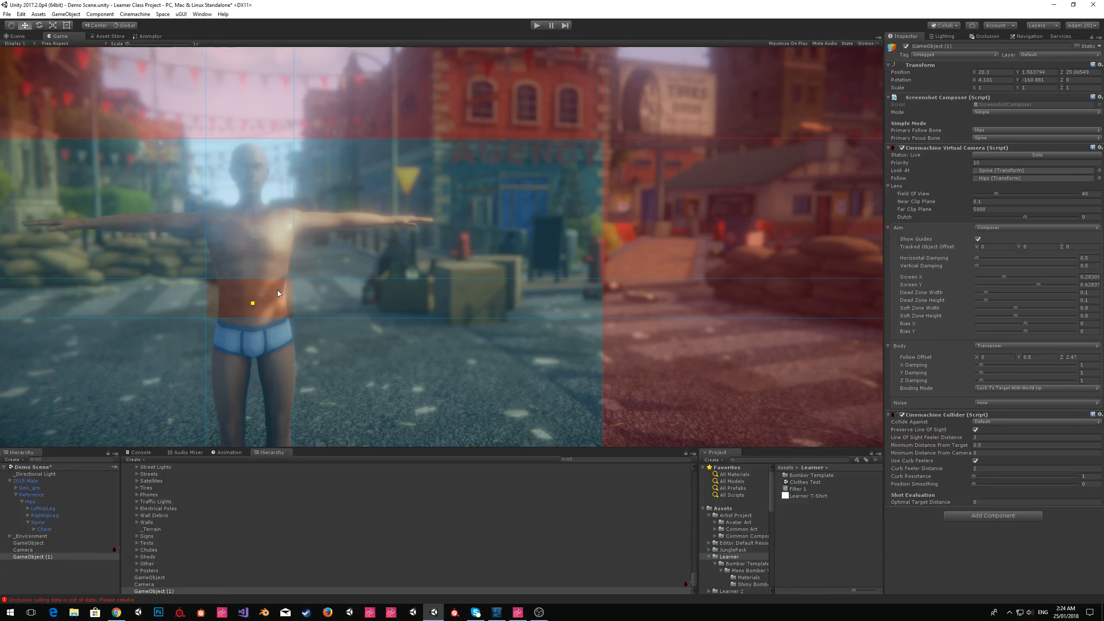
- Collapse the Composer's dead zone to zero width and height and place the target at about Screen X 0.21, Screen Y 0.59
left_click_drag(280, 281, 292, 259)
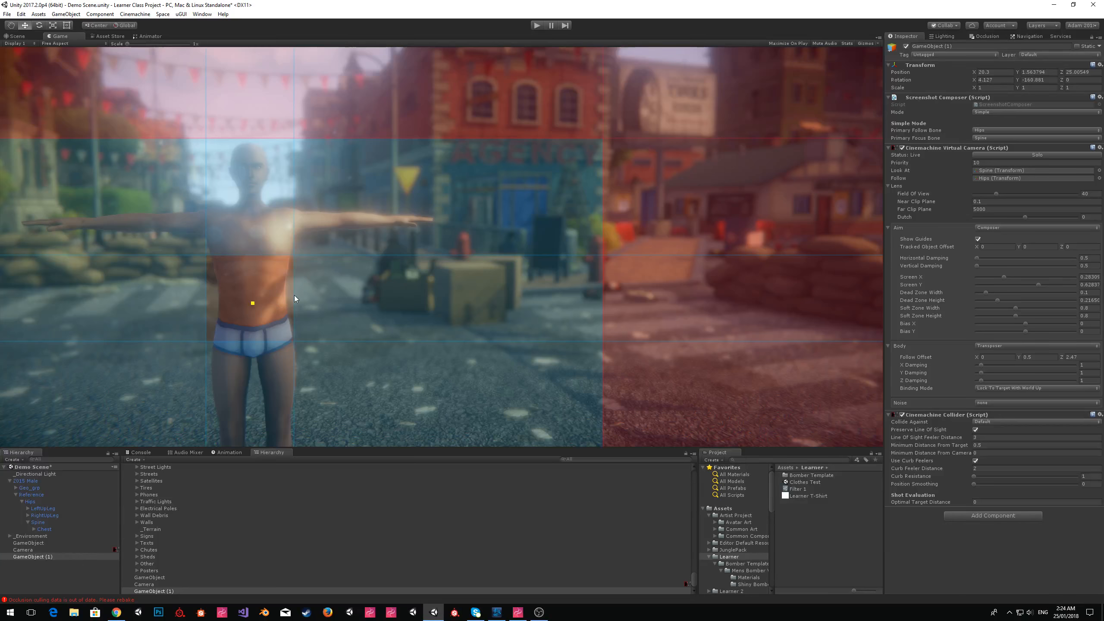
left_click_drag(295, 296, 354, 227)
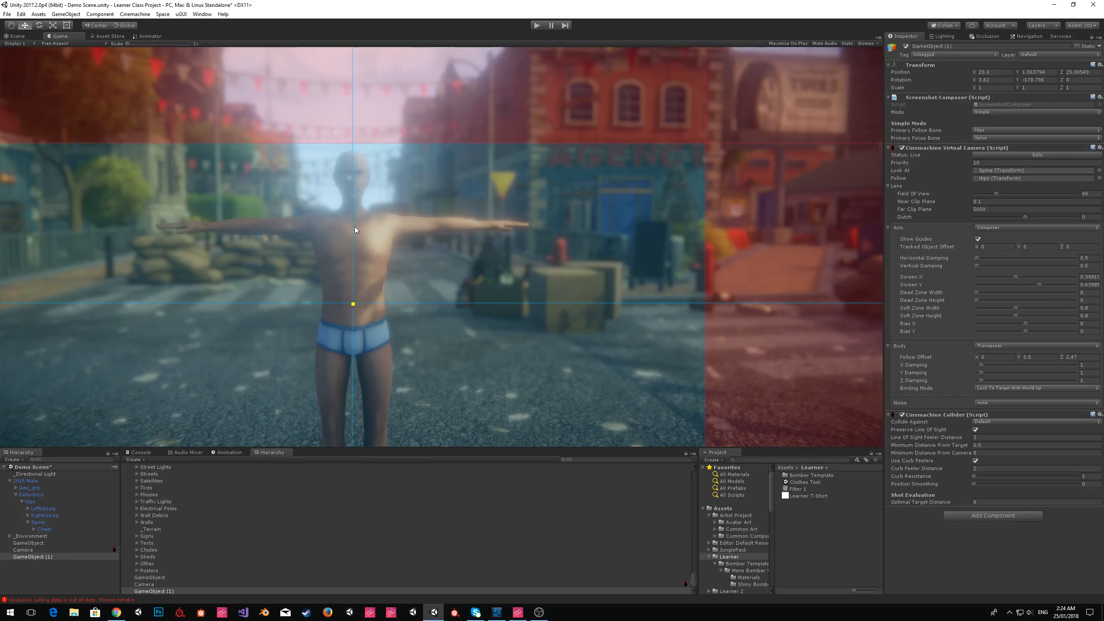
left_click_drag(352, 306, 189, 274)
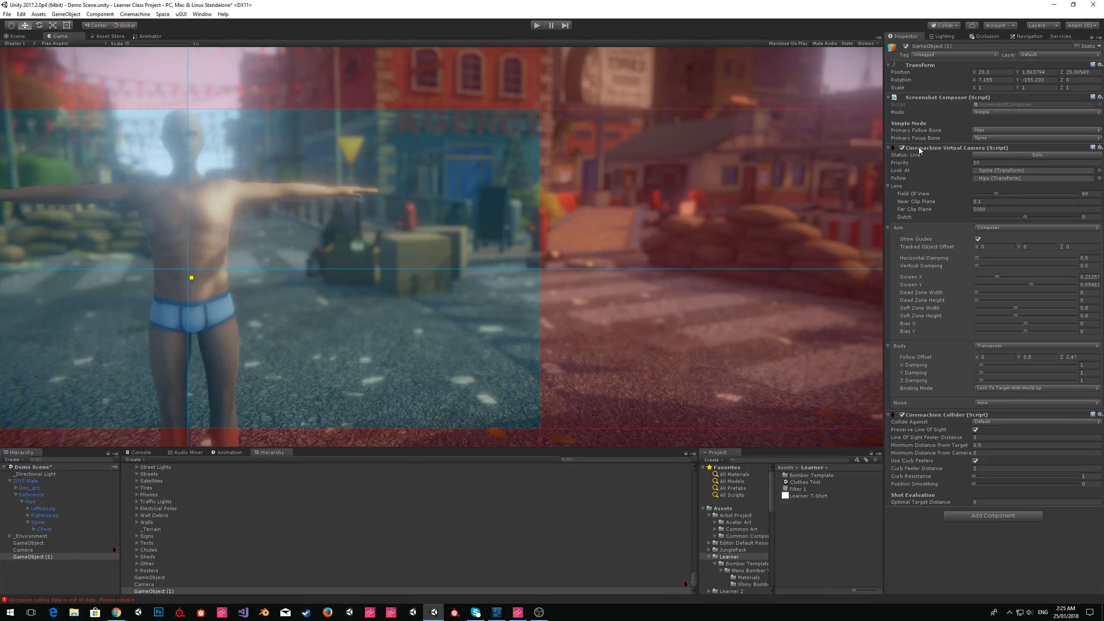
- Tilt the virtual camera with a Dutch angle of 13 and lower the avatar within the frame using the Composer guides
left_click(935, 215)
mouse_move(1025, 217)
left_mouse_down()
mouse_move(1040, 217)
mouse_move(1029, 221)
left_mouse_up()
left_click(193, 223)
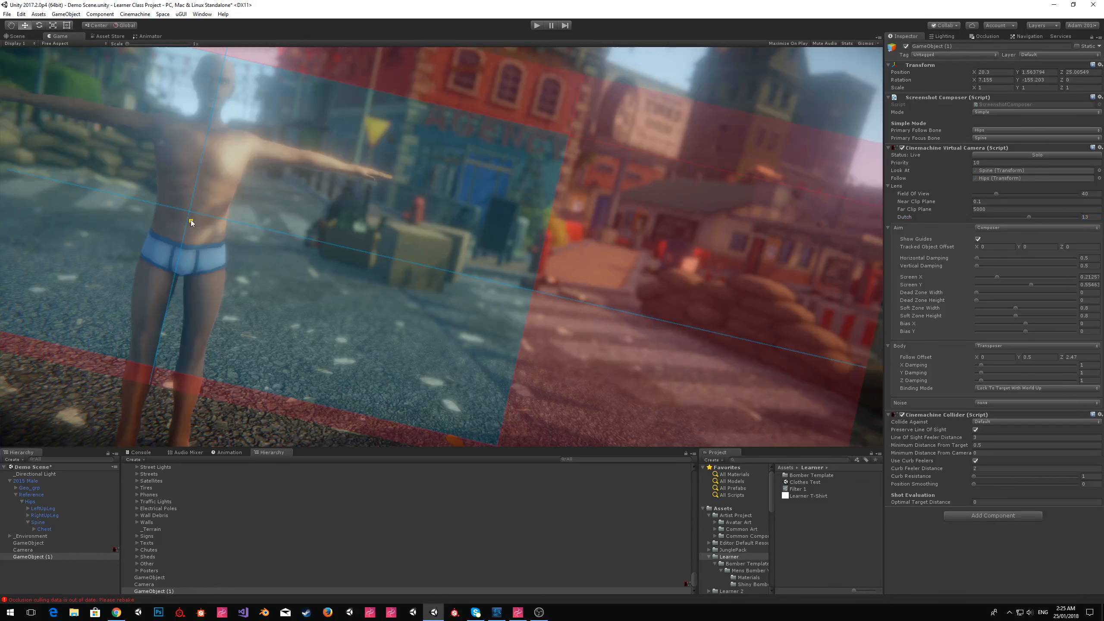
left_click_drag(195, 224, 217, 259)
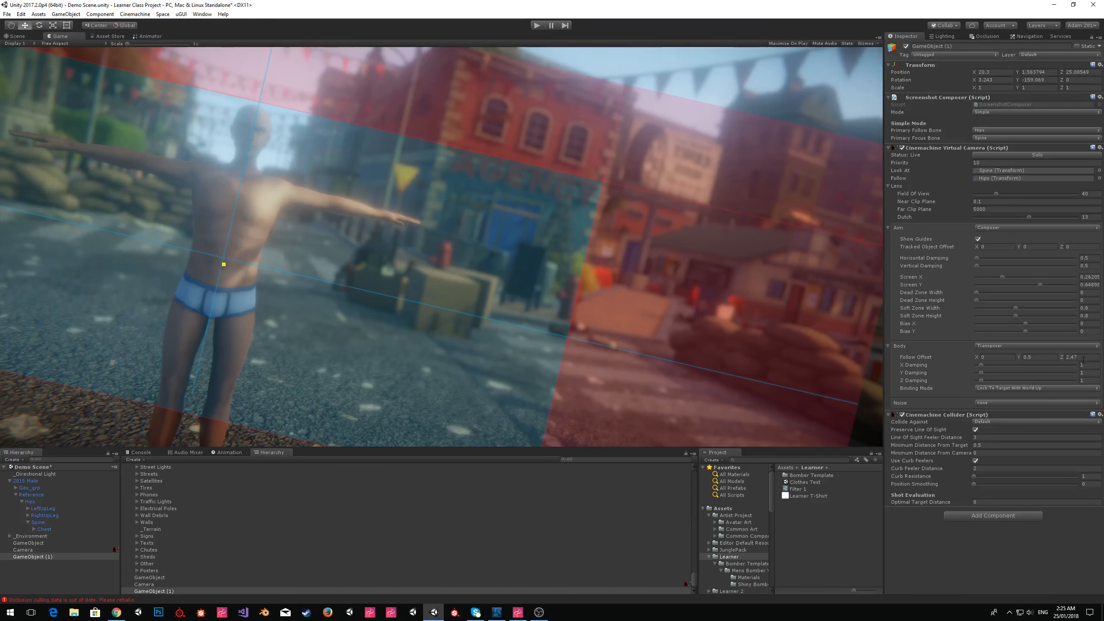
- Bring the camera closer with Follow Offset Z 1.62 and set the Tracked Object Offset Y to about 0.2
left_click_drag(1063, 356, 1049, 358)
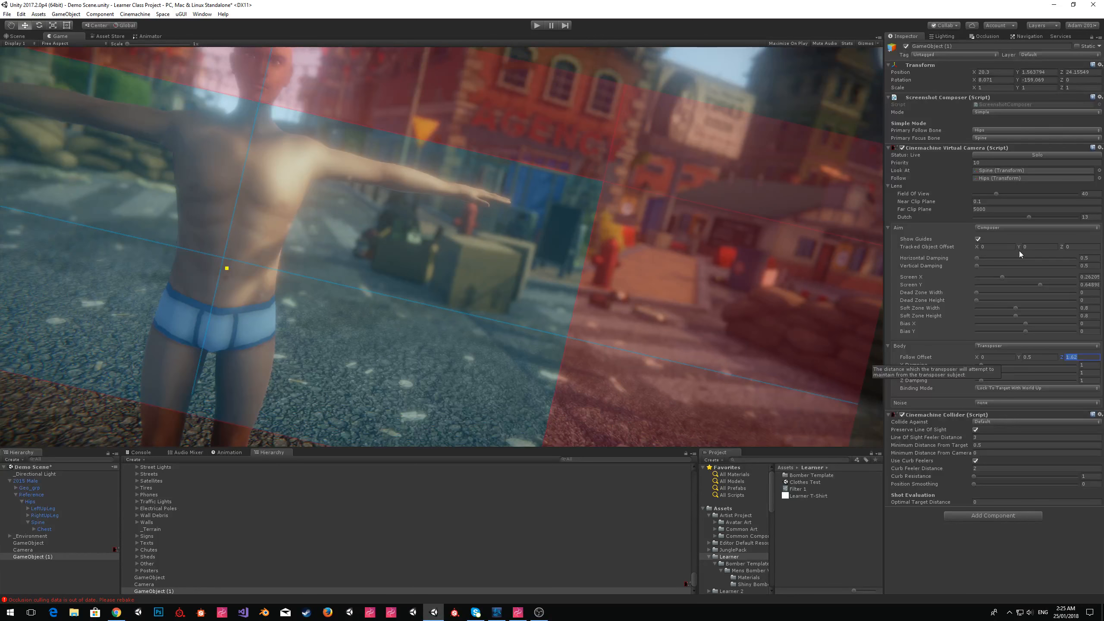
left_click(1042, 247)
type(".5")
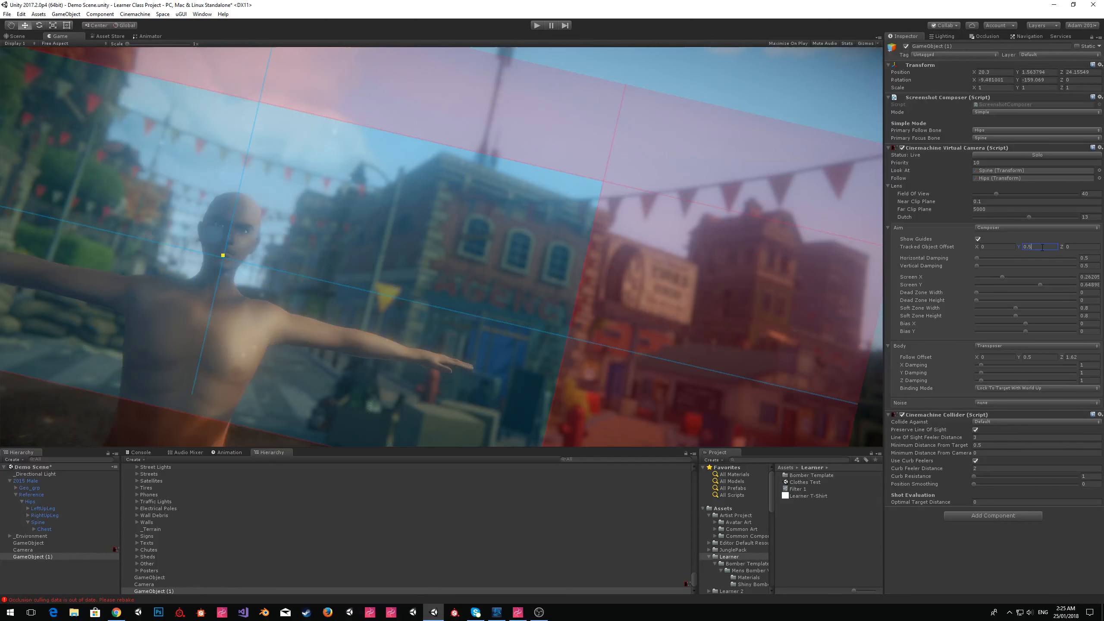
key("Return")
left_click_drag(1020, 246, 1015, 247)
left_click(390, 224)
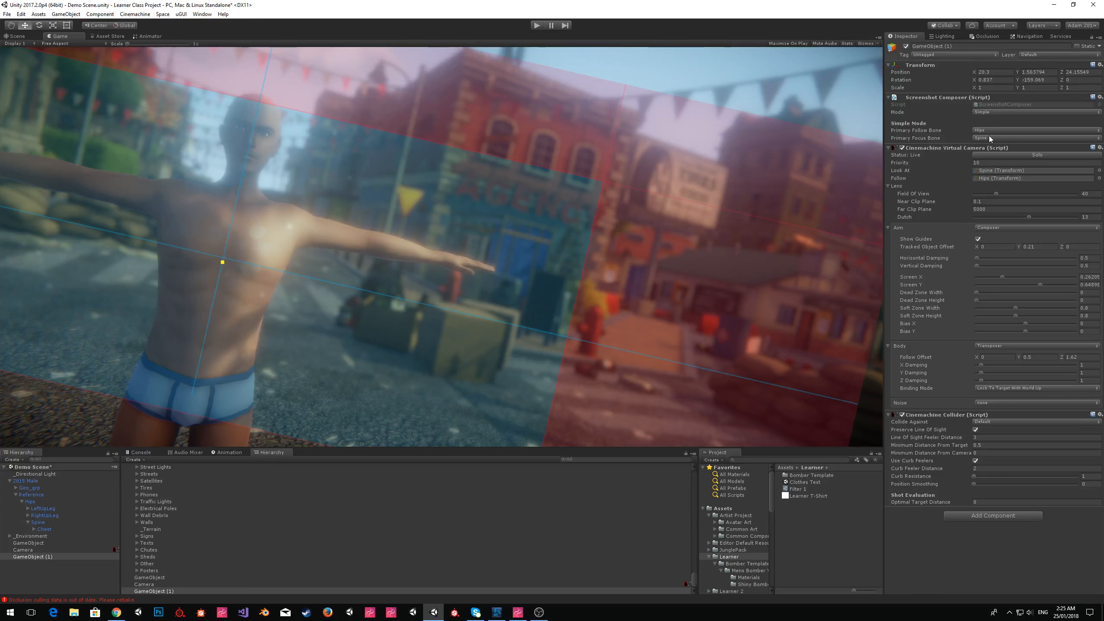
- Add a Virtual Good component to GameObject (1) and look over its settings
left_click(985, 518)
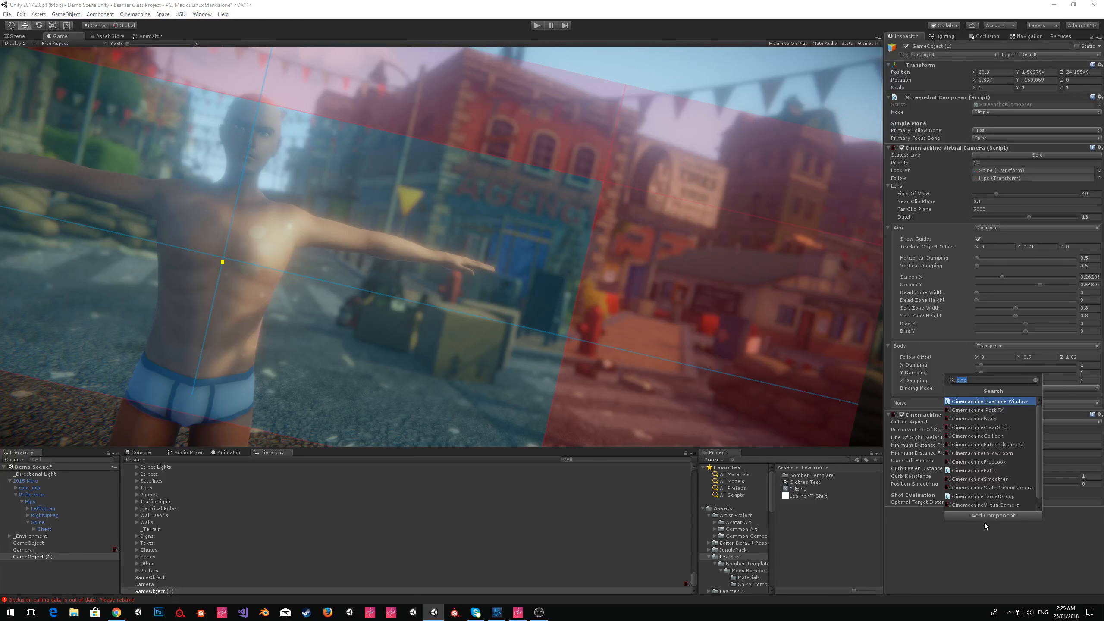
type("virtual")
key("Down")
key("Return")
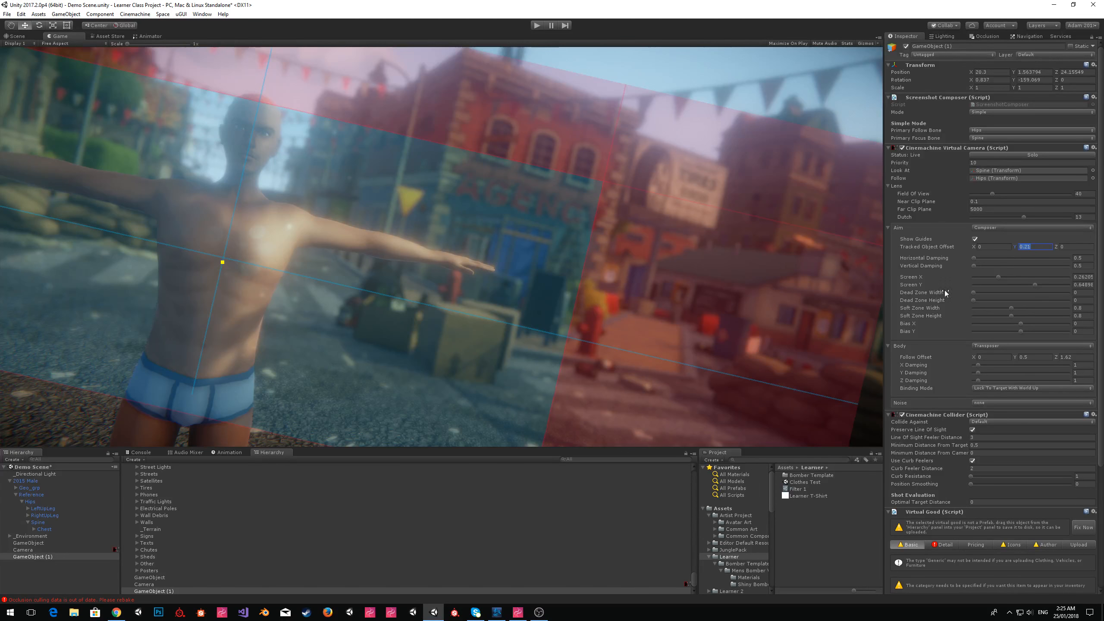
scroll(963, 422, "down", 1)
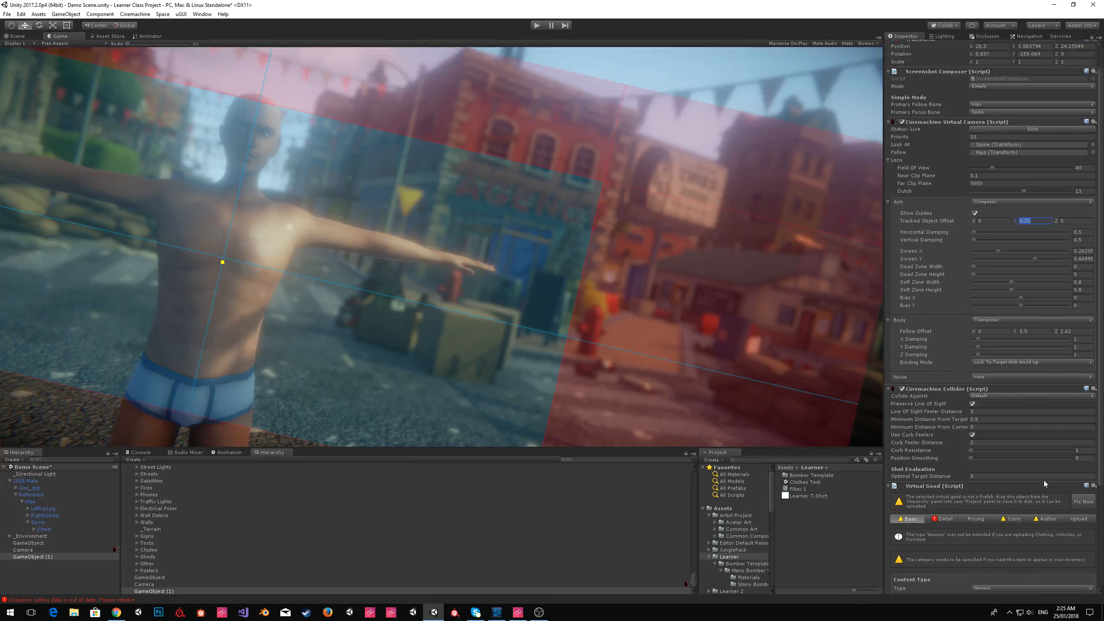
scroll(970, 361, "up", 1)
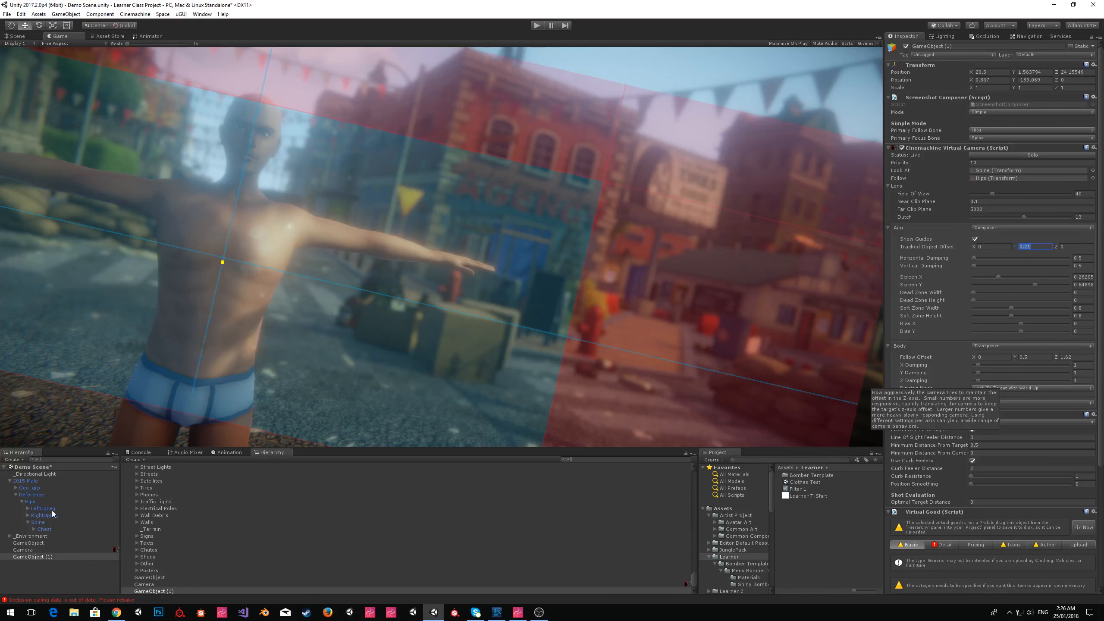
- Create a new empty GameObject and add a Screenshot Layer component to it
left_click(59, 565)
left_click(66, 14)
left_click(69, 24)
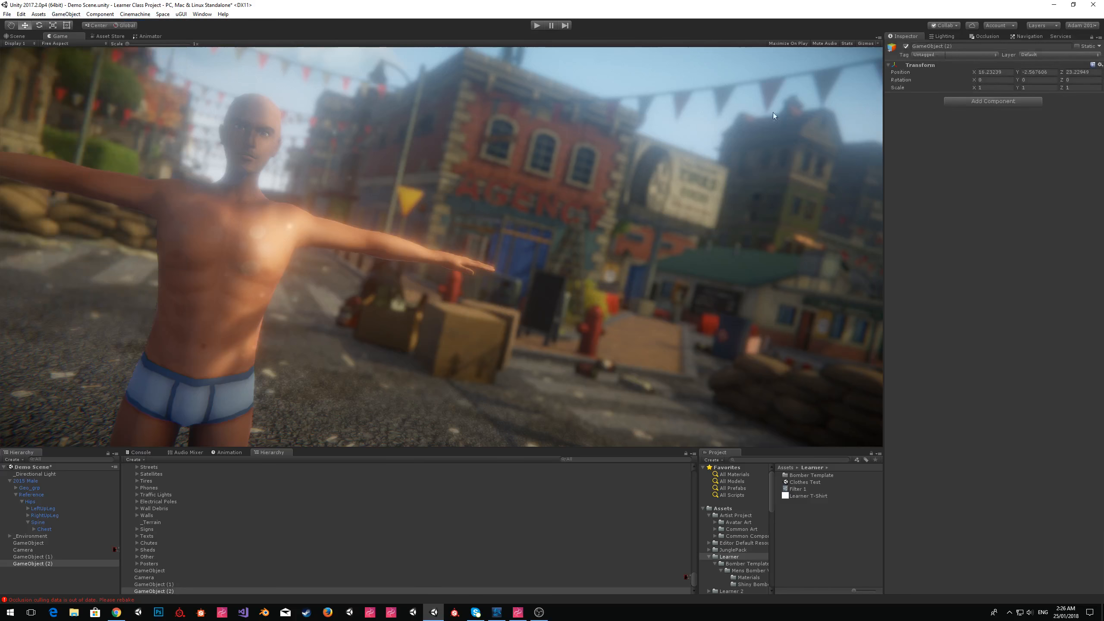
left_click(967, 102)
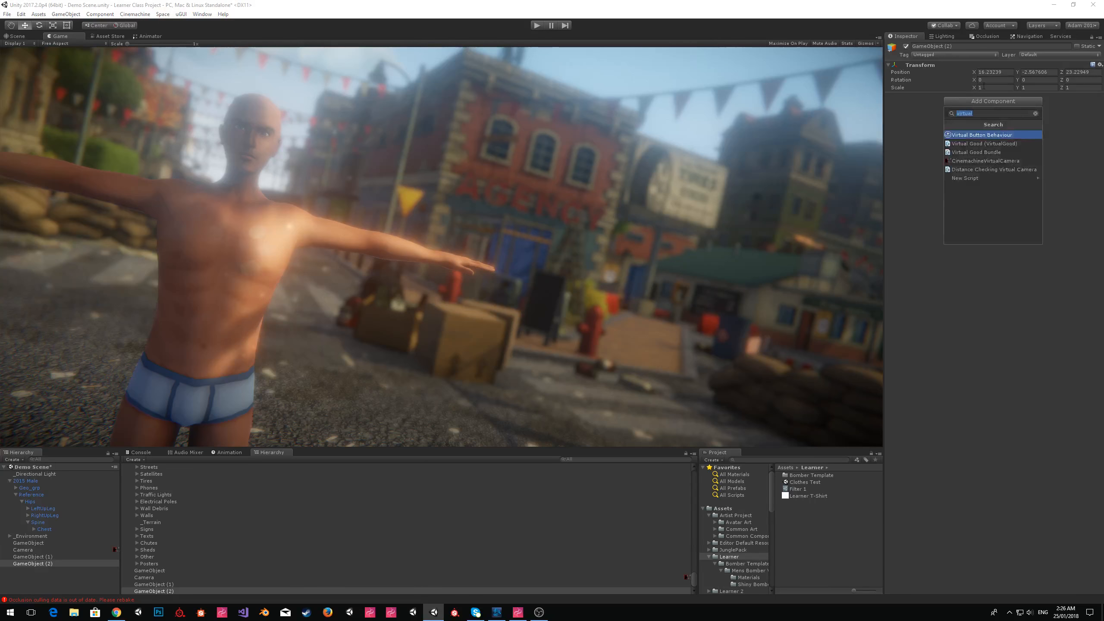
key("BackSpace")
type("screensho")
left_click(994, 169)
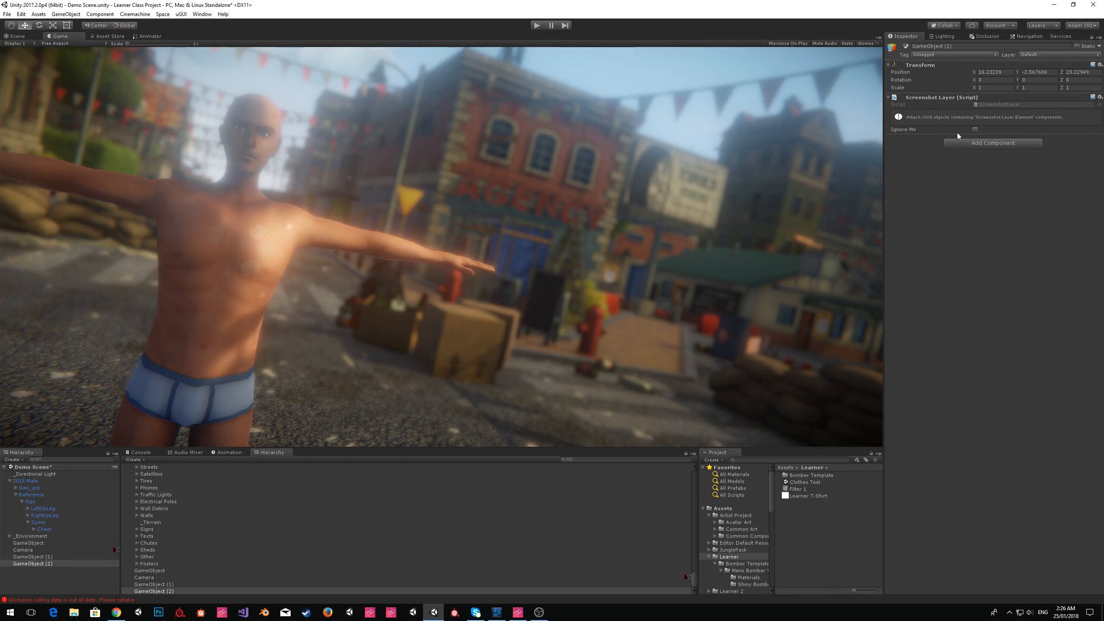
- Create an empty child under the Screenshot Layer object and add a Screenshot Layer Element component to it
left_click(58, 15)
left_click(86, 34)
left_click(970, 106)
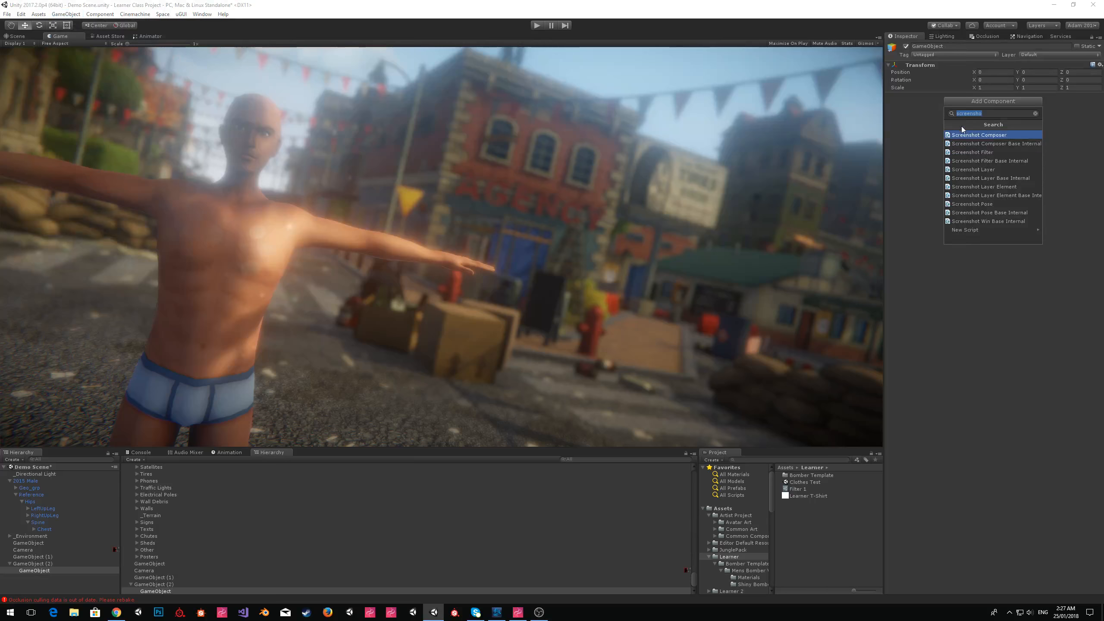
left_click(985, 187)
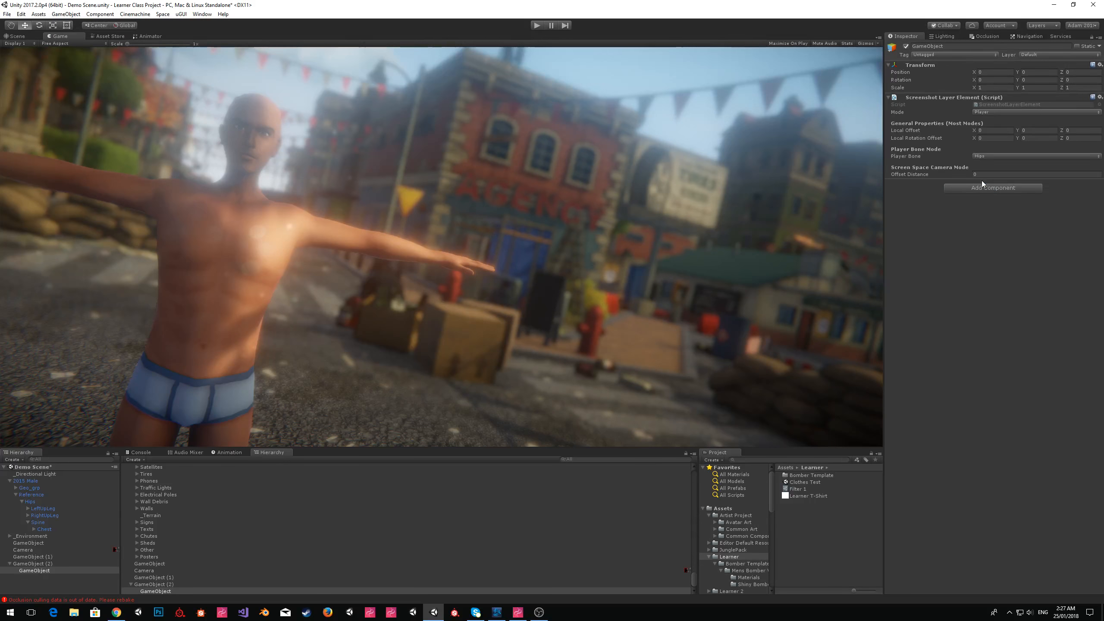
- Switch to the sinespace client and preview the Postcard Background and Pop Dualground photo overlays
left_click(18, 36)
key("alt+Tab")
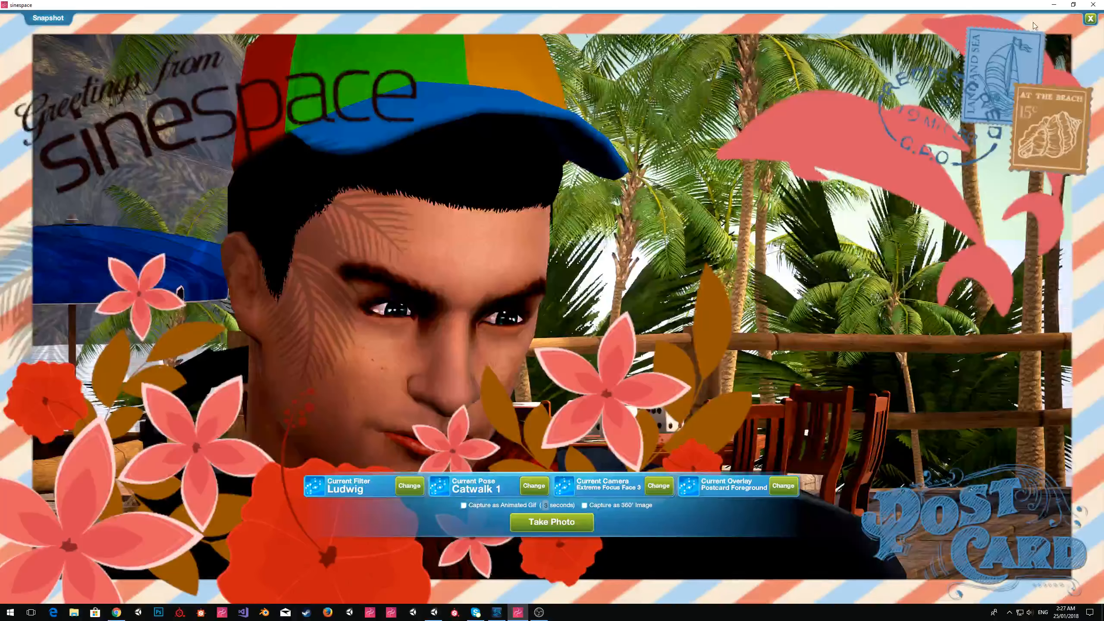
left_click(782, 485)
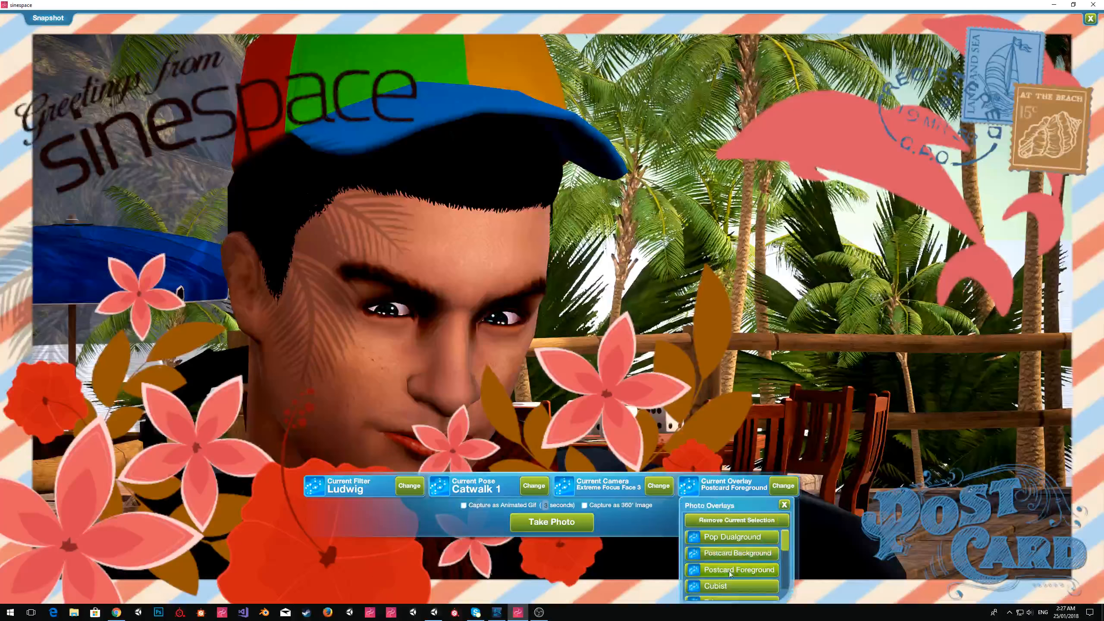
left_click(734, 553)
left_click(740, 540)
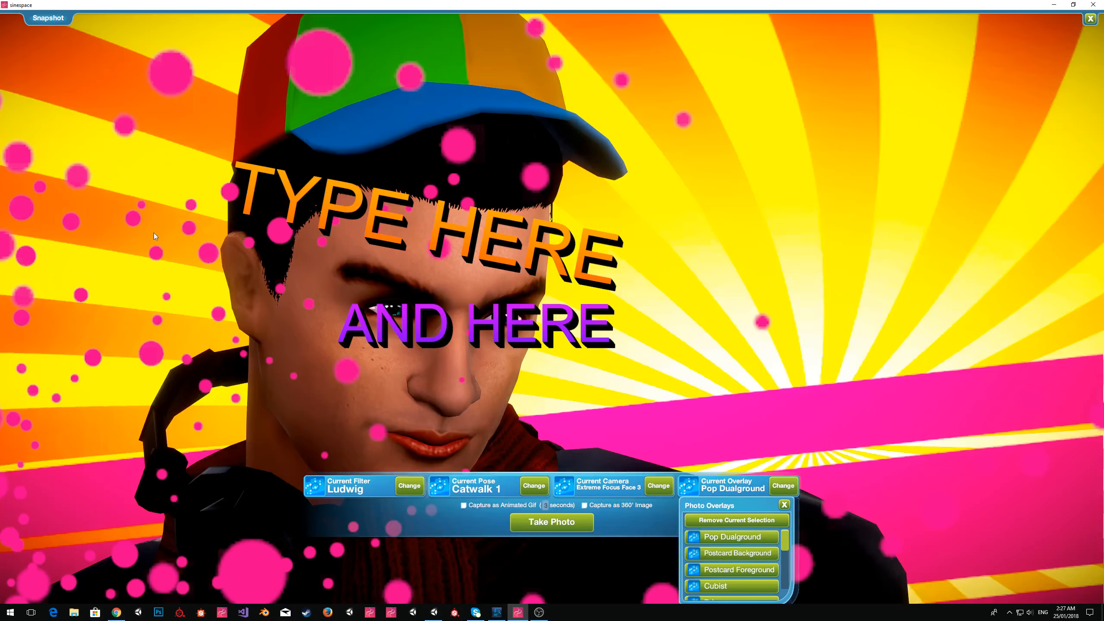
- Preview further photo overlays in the snapshot overlay list, from Postcard Foreground through to Splat
scroll(757, 557, "down", 1)
left_click(757, 563)
left_click(757, 580)
scroll(757, 586, "down", 3)
left_click(756, 584)
scroll(756, 584, "down", 2)
left_click(756, 584)
scroll(757, 586, "down", 2)
left_click(754, 585)
scroll(753, 584, "down", 3)
left_click(753, 584)
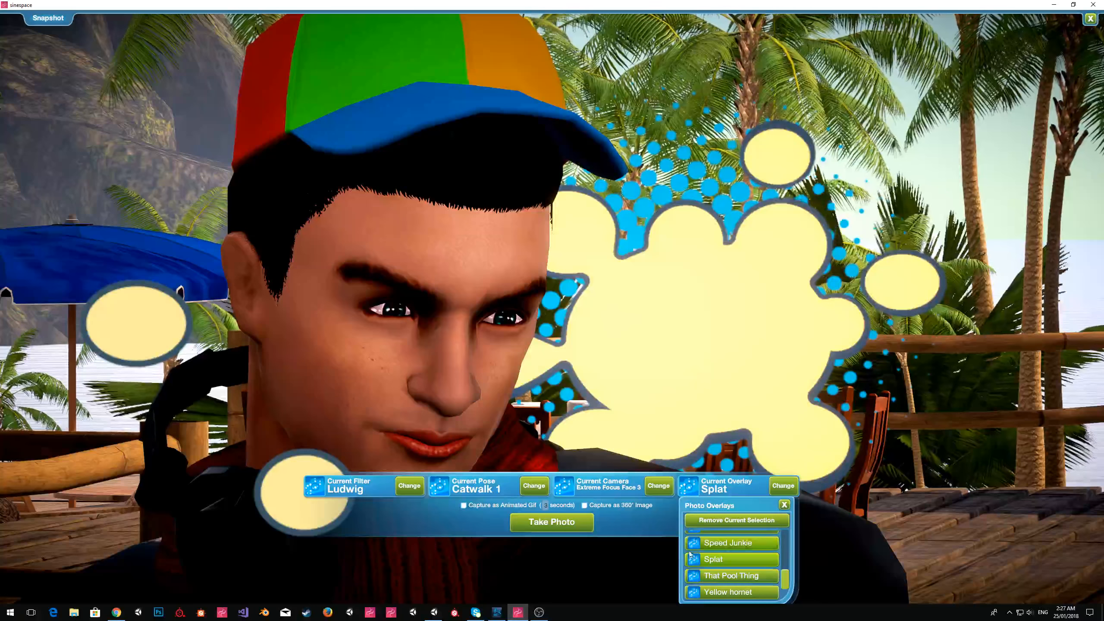
- Switch back to Unity and choose the Player mode for the Screenshot Layer Element on the child GameObject of GameObject (2)
left_click(437, 613)
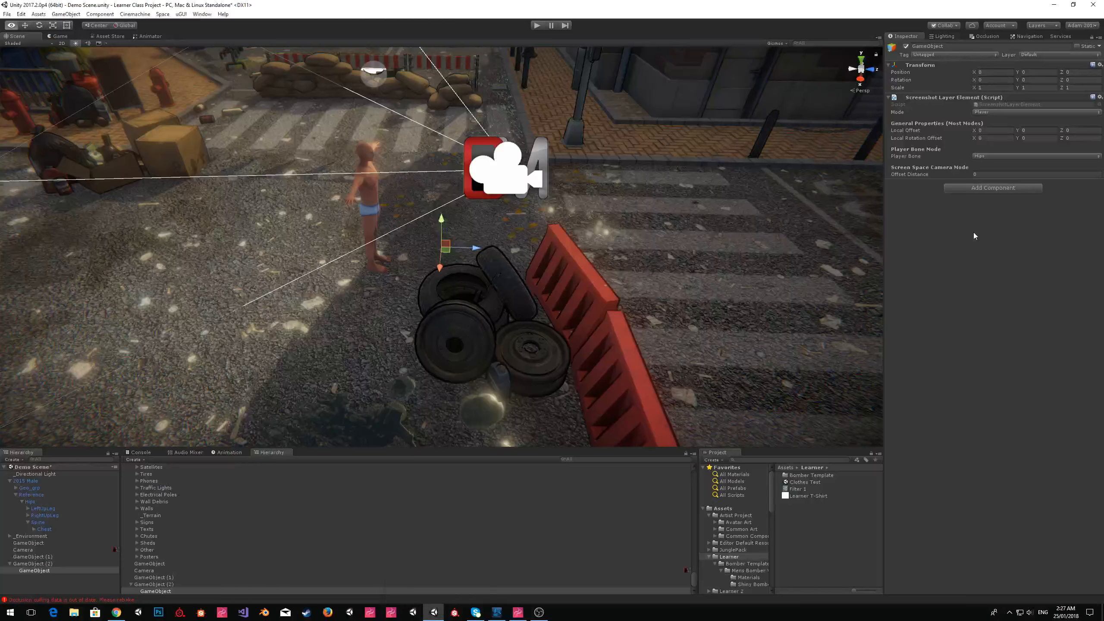
left_click_drag(595, 182, 878, 192, "alt")
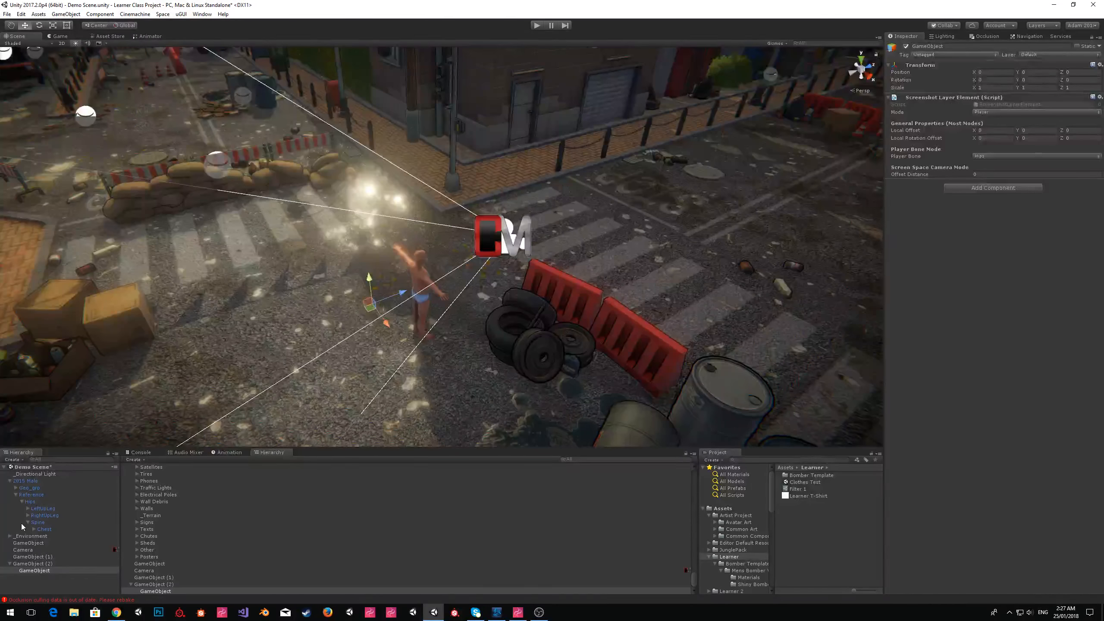
left_click(42, 558)
left_click(61, 570)
left_click(988, 113)
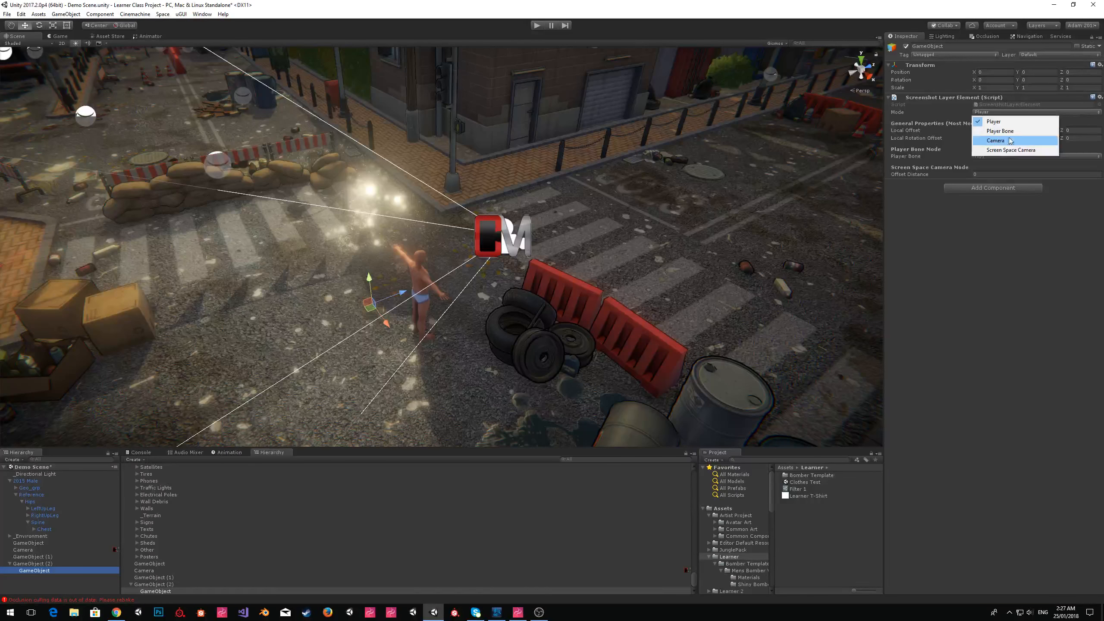
left_click(1025, 122)
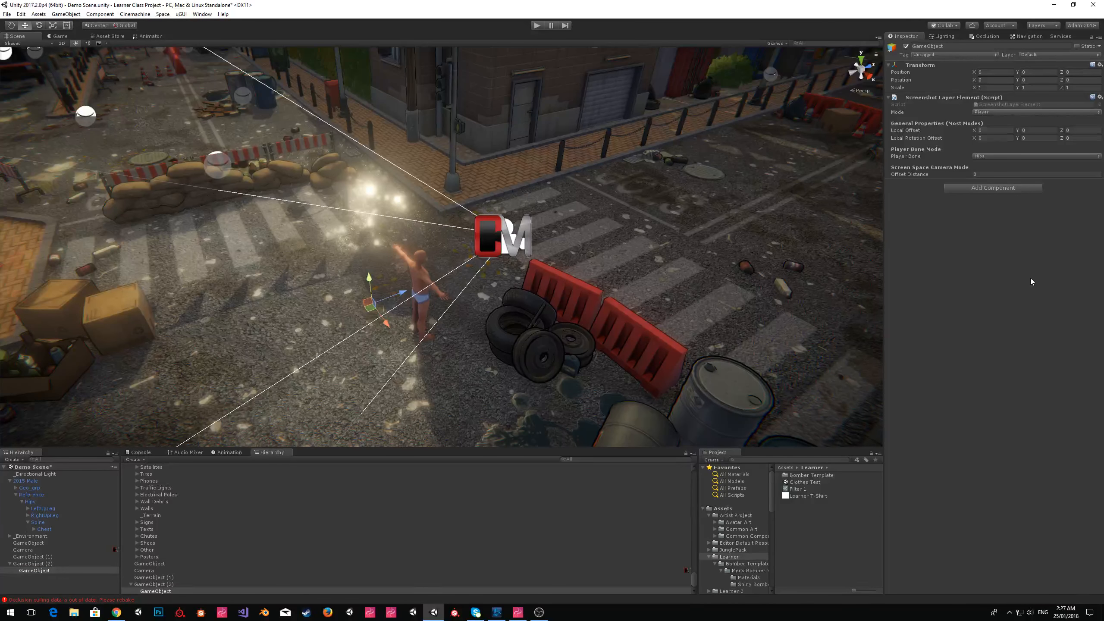
- Try the Player Bone mode, look through the bone options, and try the Camera mode on the layer element
left_click(1001, 114)
left_click(1029, 136)
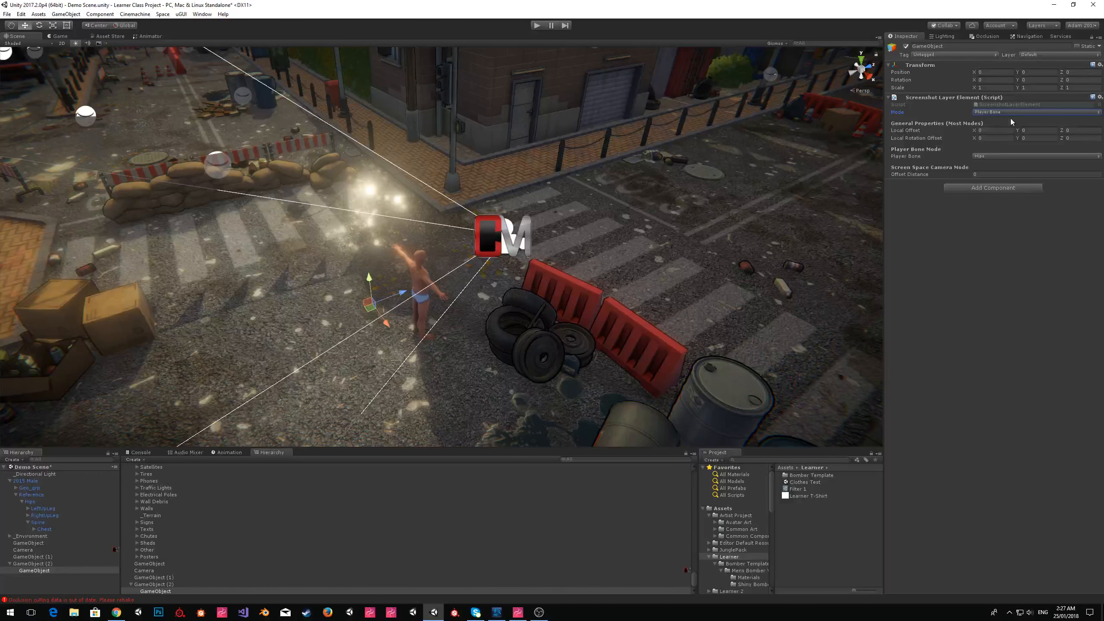
left_click(985, 156)
left_click(1001, 158)
left_click(1031, 72)
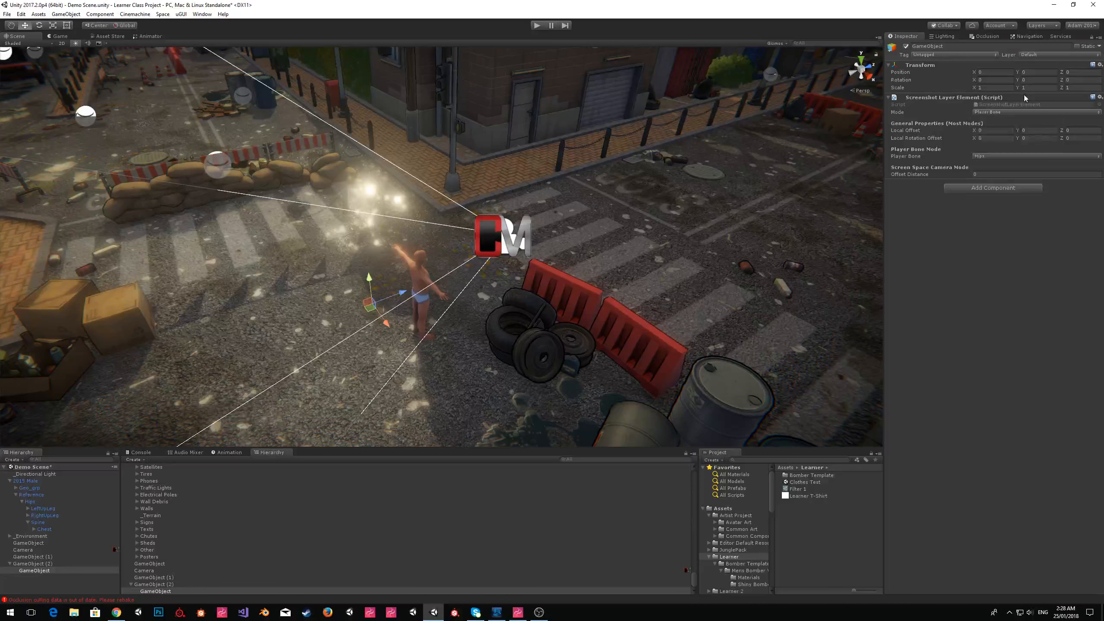
left_click(1012, 114)
left_click(1018, 141)
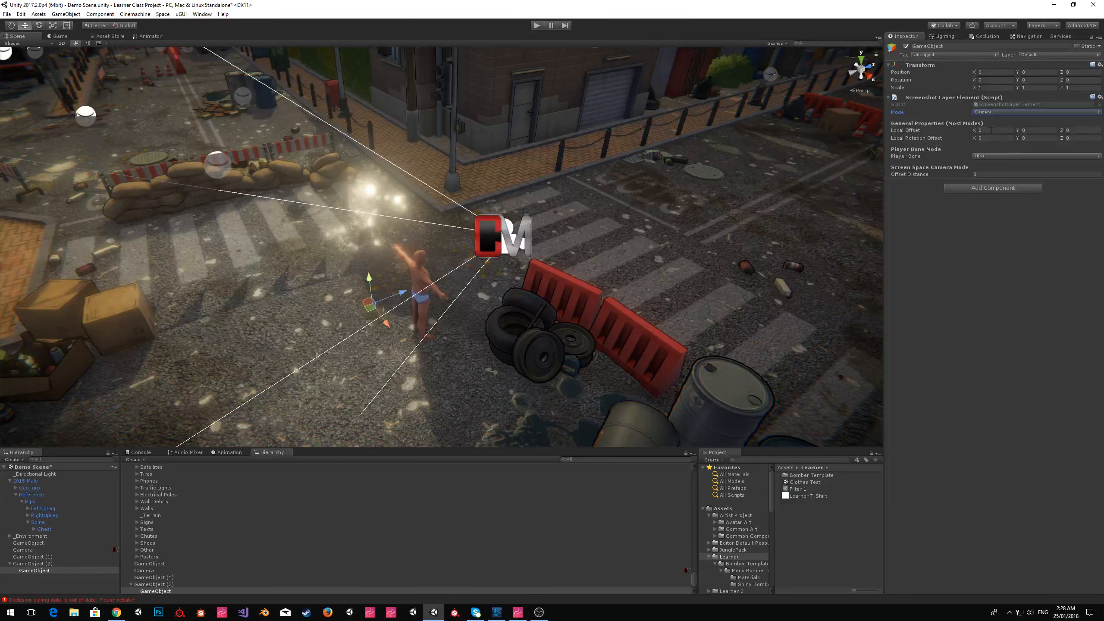
- Set the child GameObject's Screenshot Layer Element mode to Screen Space Camera
left_click(987, 114)
left_click(1012, 149)
left_click(960, 187)
left_click(912, 203)
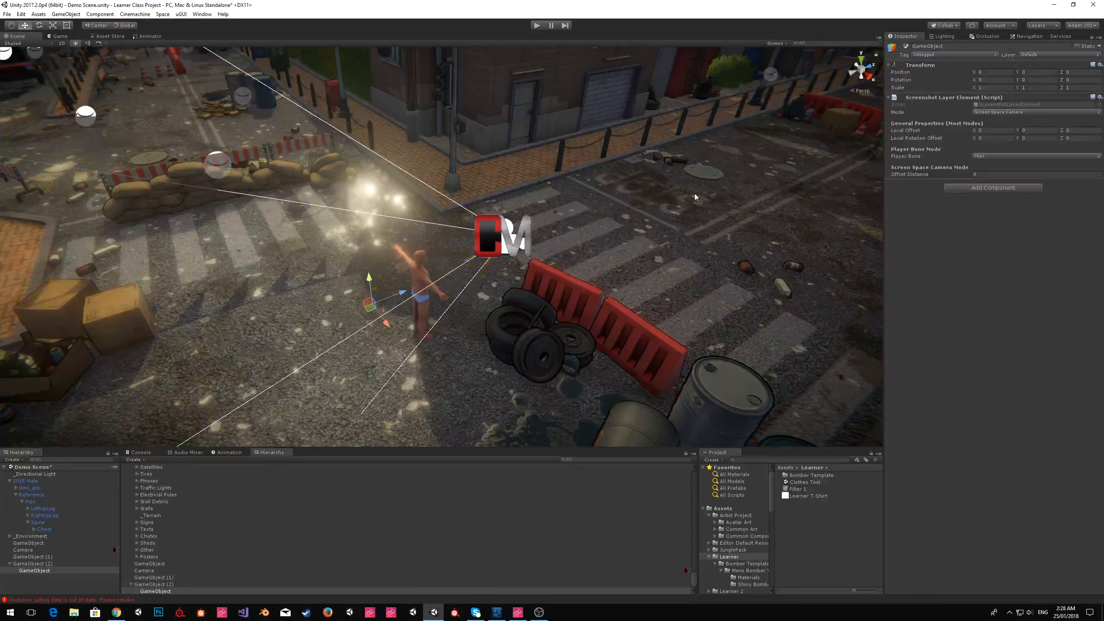
- Create a UI Image on a new Canvas in the scene
left_click_drag(695, 193, 471, 195, "alt")
right_click_drag(471, 196, 473, 196)
left_click(73, 14)
mouse_move(111, 101)
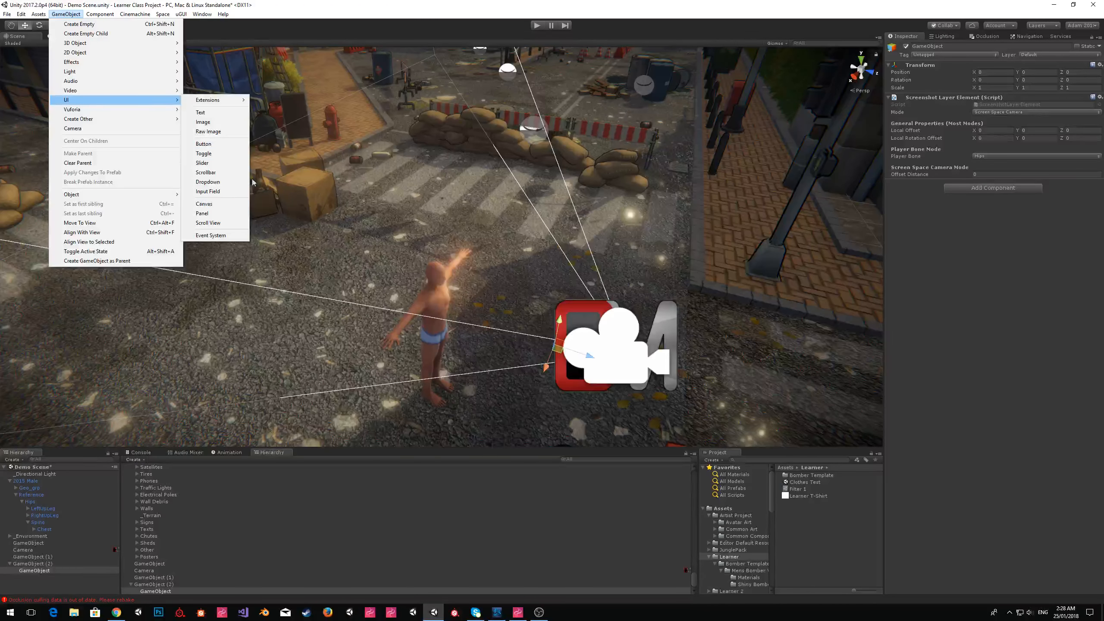
left_click(228, 127)
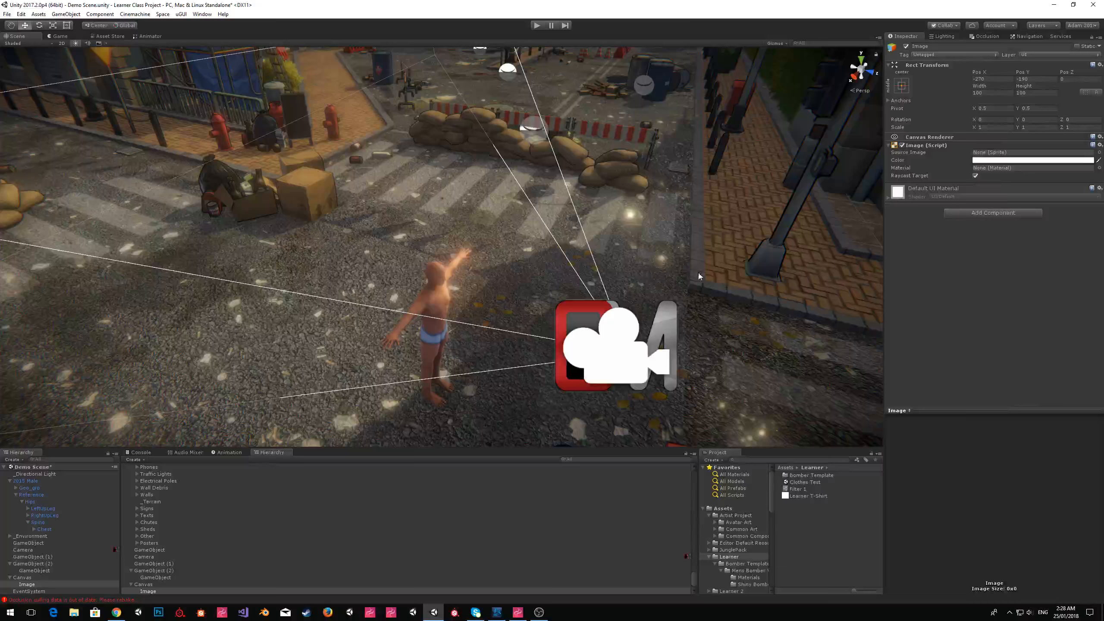
- Assign the whitelight sprite as the Image's source image
left_click(1100, 152)
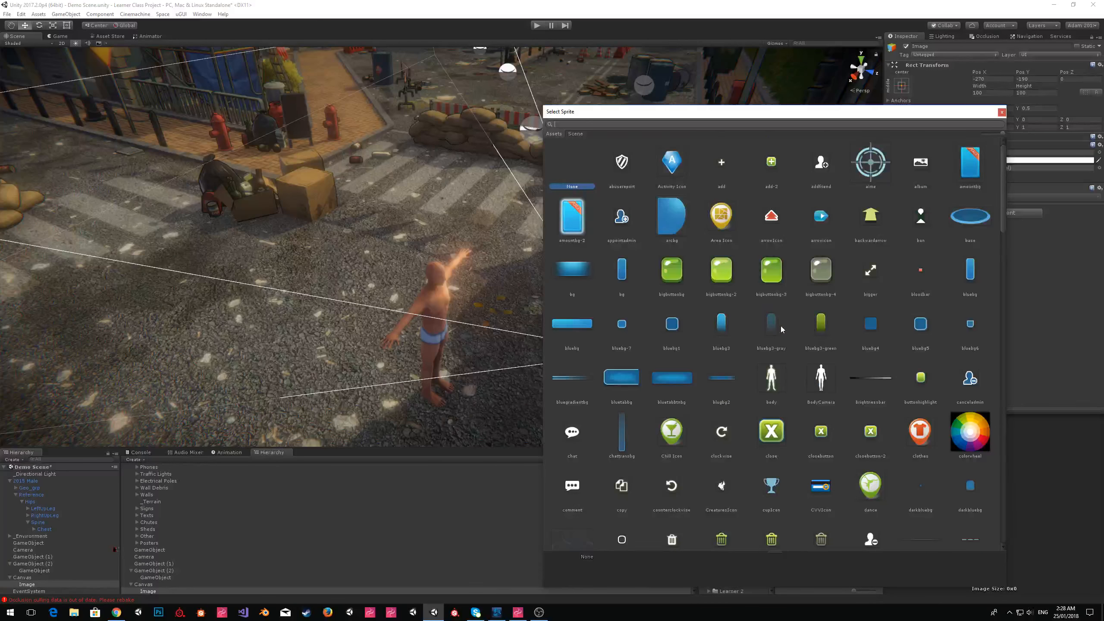
scroll(813, 377, "down", 3)
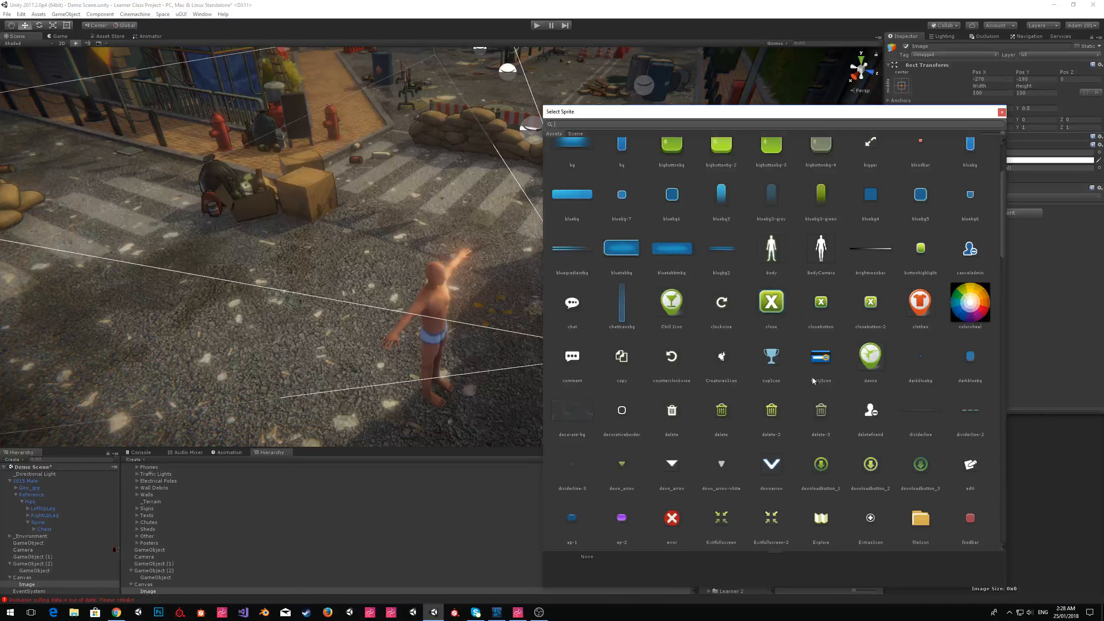
scroll(976, 301, "down", 3)
scroll(974, 322, "down", 15)
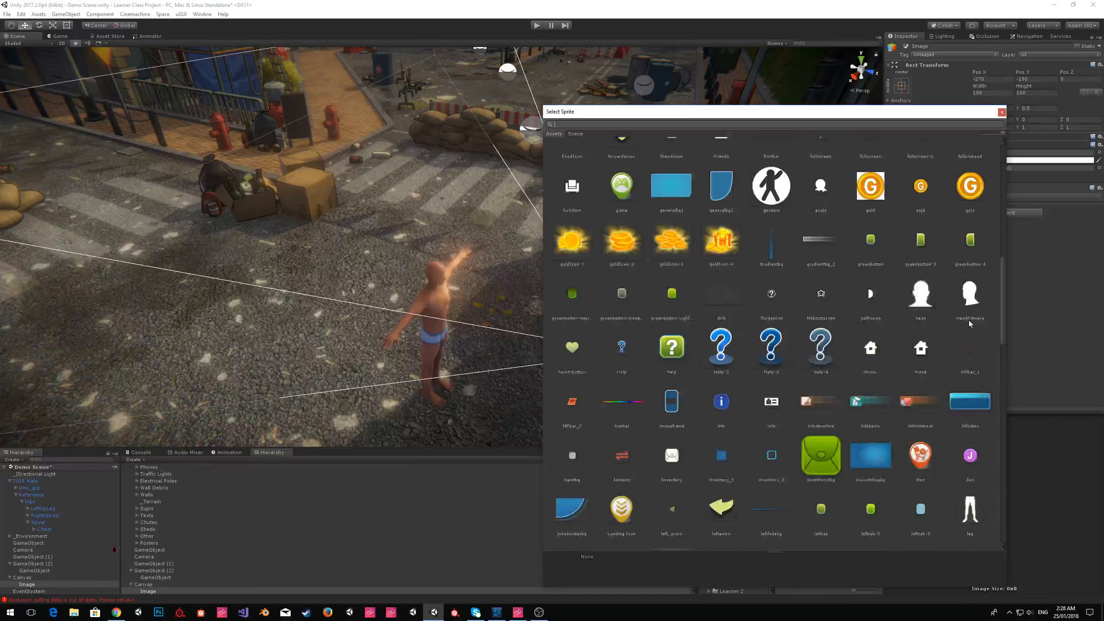
scroll(954, 324, "down", 10)
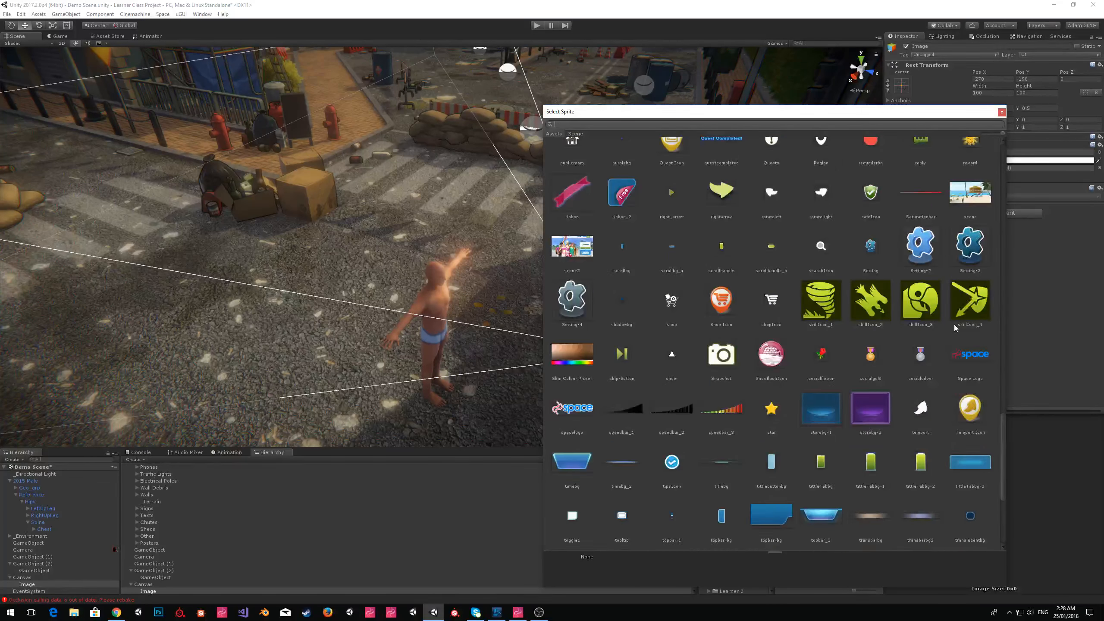
scroll(954, 324, "down", 5)
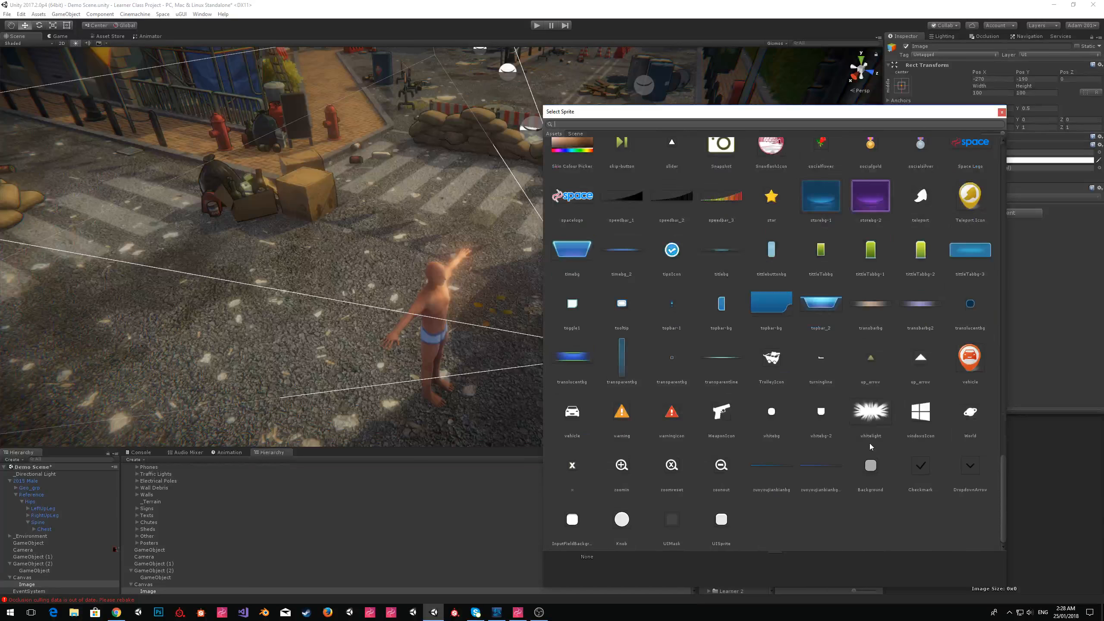
left_click(871, 411)
left_click(1002, 113)
- Set the Canvas render mode to Screen Space - Camera with the scene's Camera as render camera, and check the game view
right_click_drag(506, 227, 489, 208)
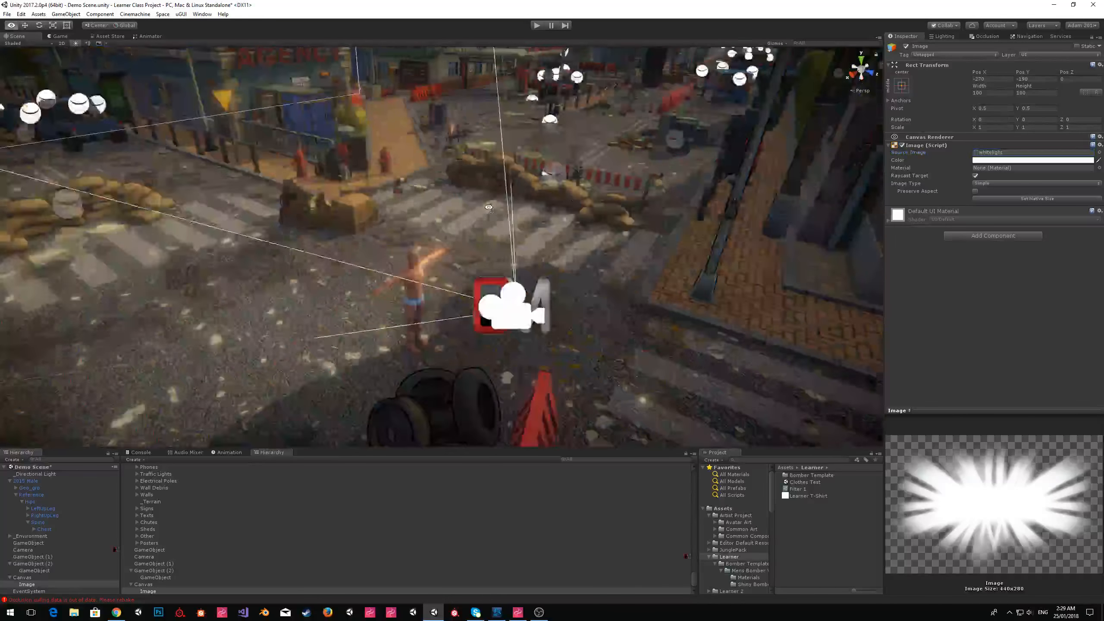
left_click(19, 578)
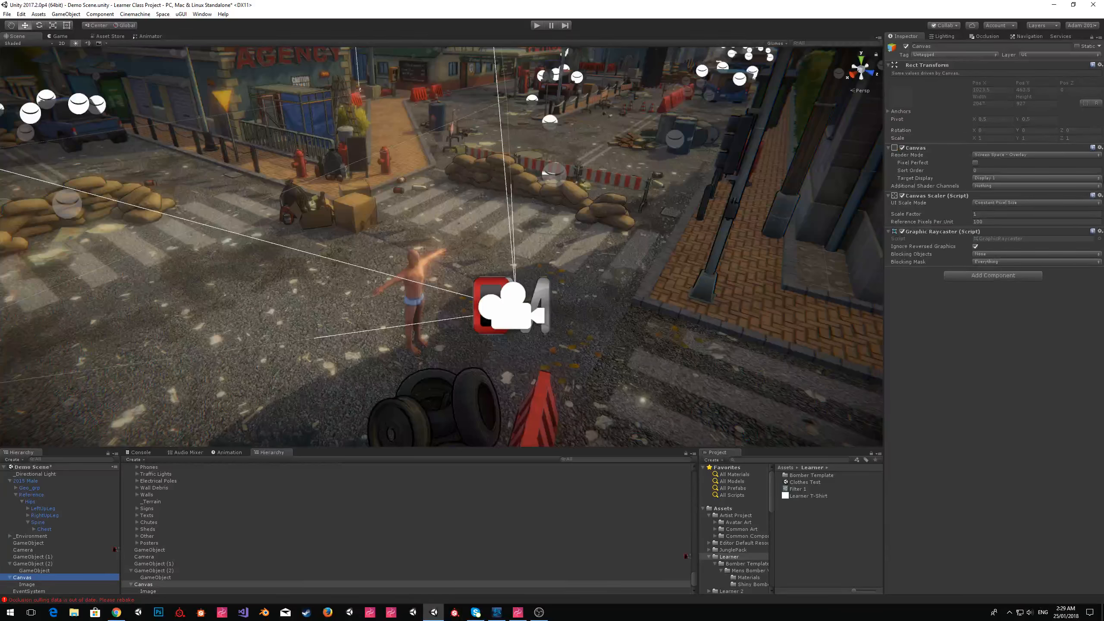
left_click(1013, 155)
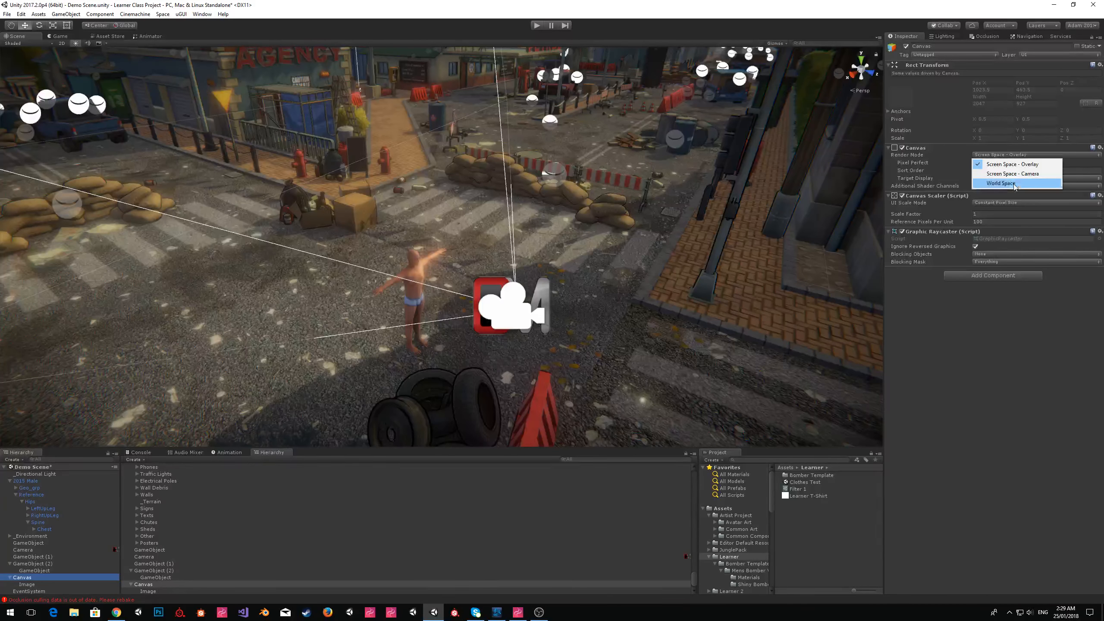
left_click(1015, 174)
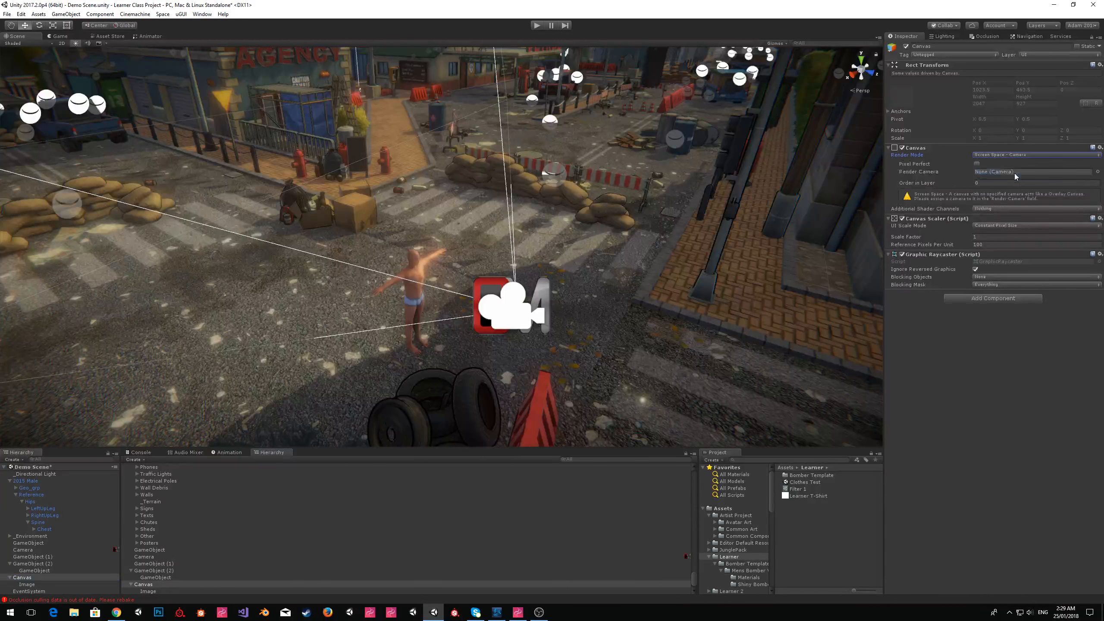
left_click_drag(33, 553, 1035, 173)
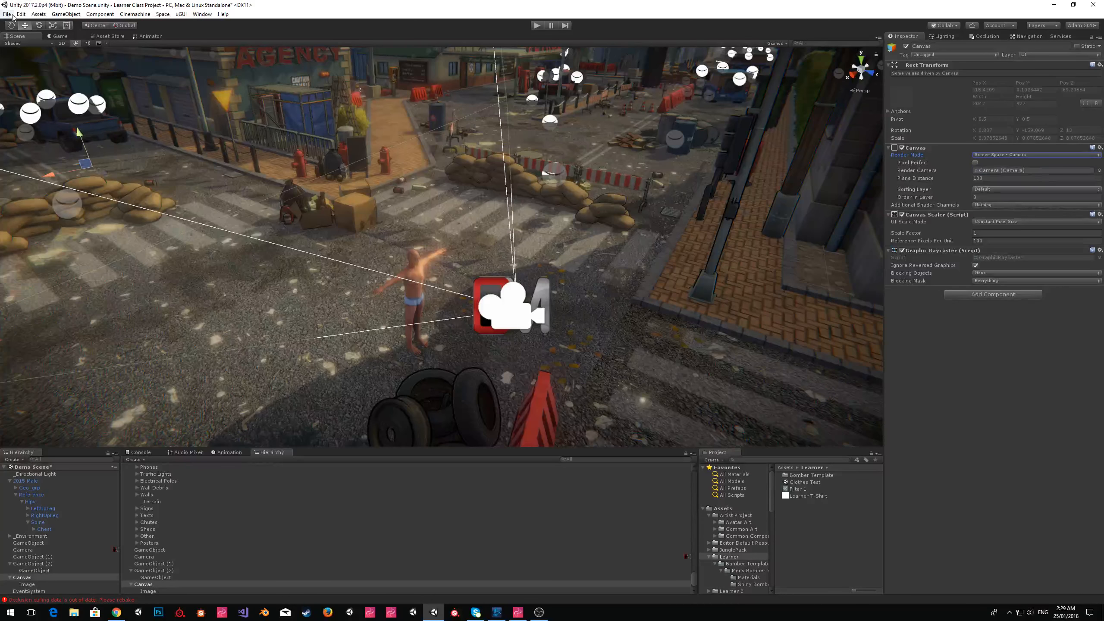
left_click(52, 34)
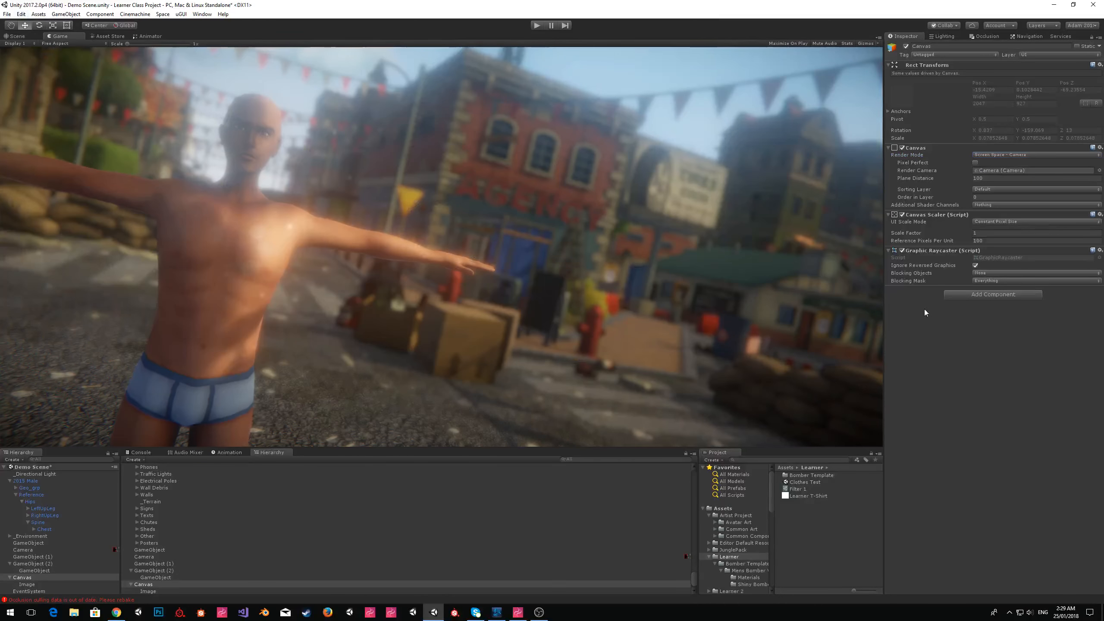
- Stretch the Image across the whole Canvas in both directions using the anchor presets, including its position
left_click(53, 585)
left_click(19, 37)
right_click_drag(391, 261, 552, 215)
key("s")
key("w")
left_click(908, 86)
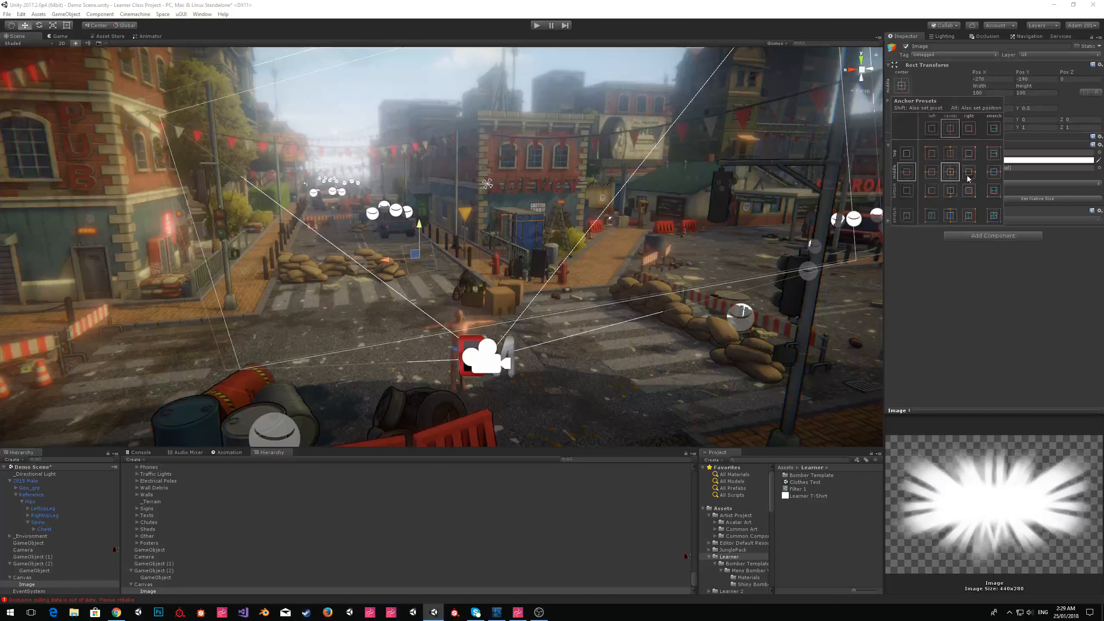
left_click(995, 215, "alt")
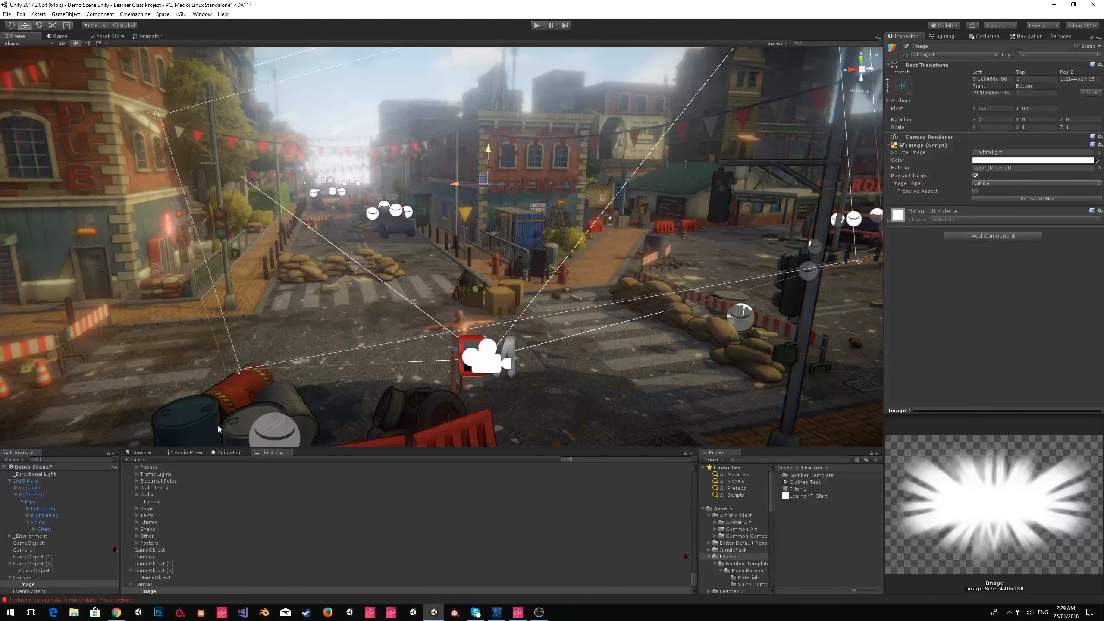
- Check the Canvas in the game view, set its plane distance to 1, and reduce it to 0.79
left_click(45, 578)
left_click(62, 37)
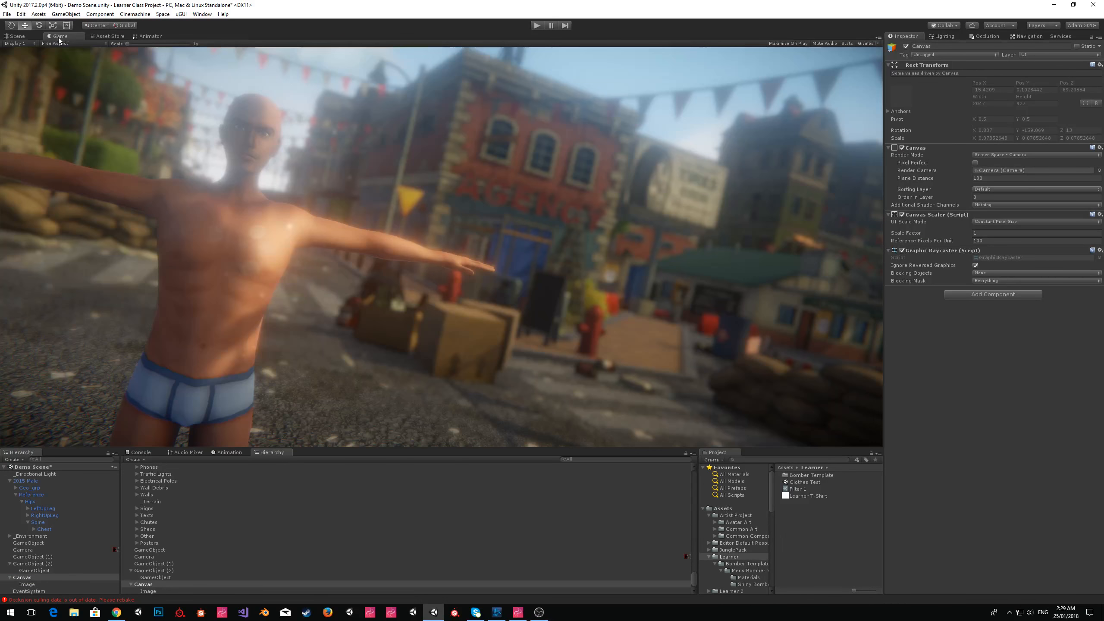
left_click(16, 36)
left_click_drag(609, 257, 720, 274, "alt")
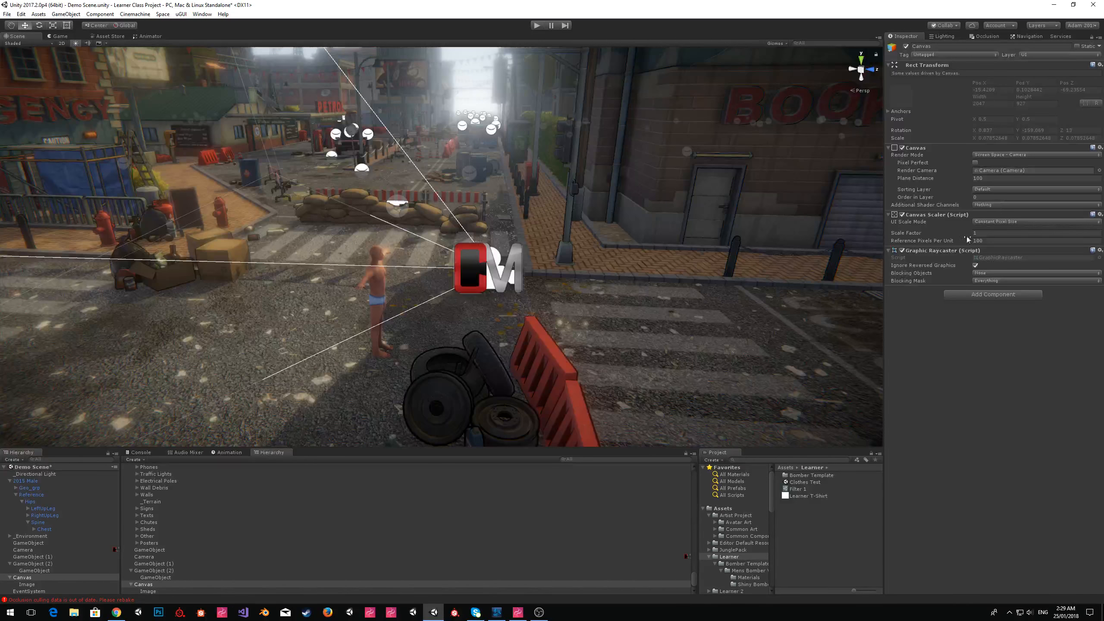
left_click(976, 178)
type("1")
right_click(629, 212)
key("f")
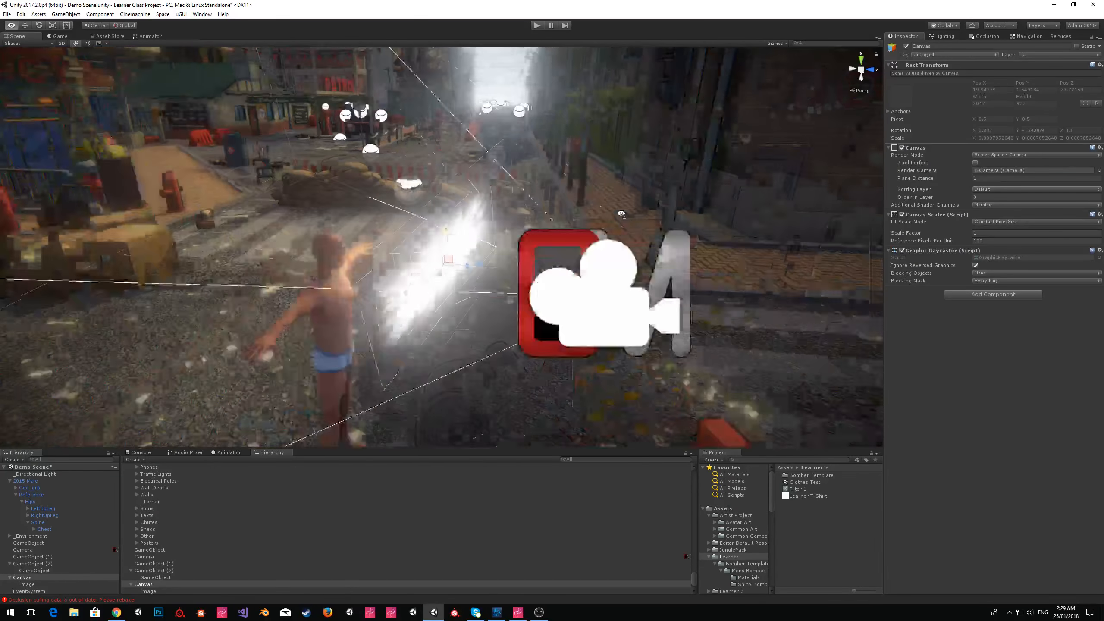
left_click_drag(957, 178, 957, 200)
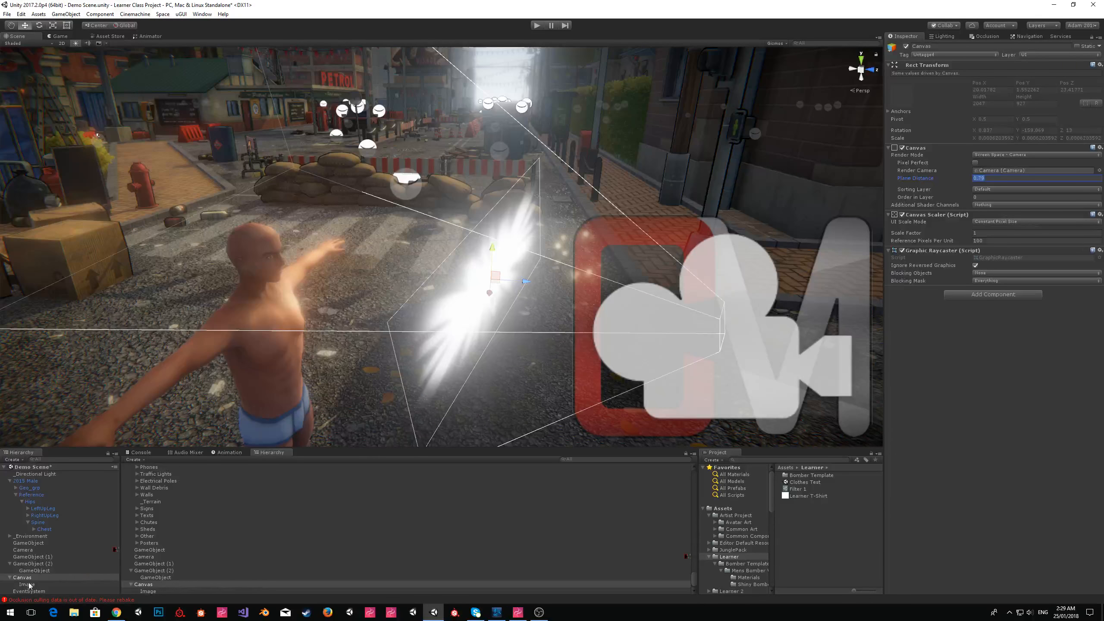
- Move the Canvas under GameObject (2) and add a Screenshot Layer Element component to it
mouse_move(39, 569)
left_mouse_down()
mouse_move(32, 582)
mouse_move(43, 572)
left_mouse_up()
left_click(44, 571)
left_click(975, 296)
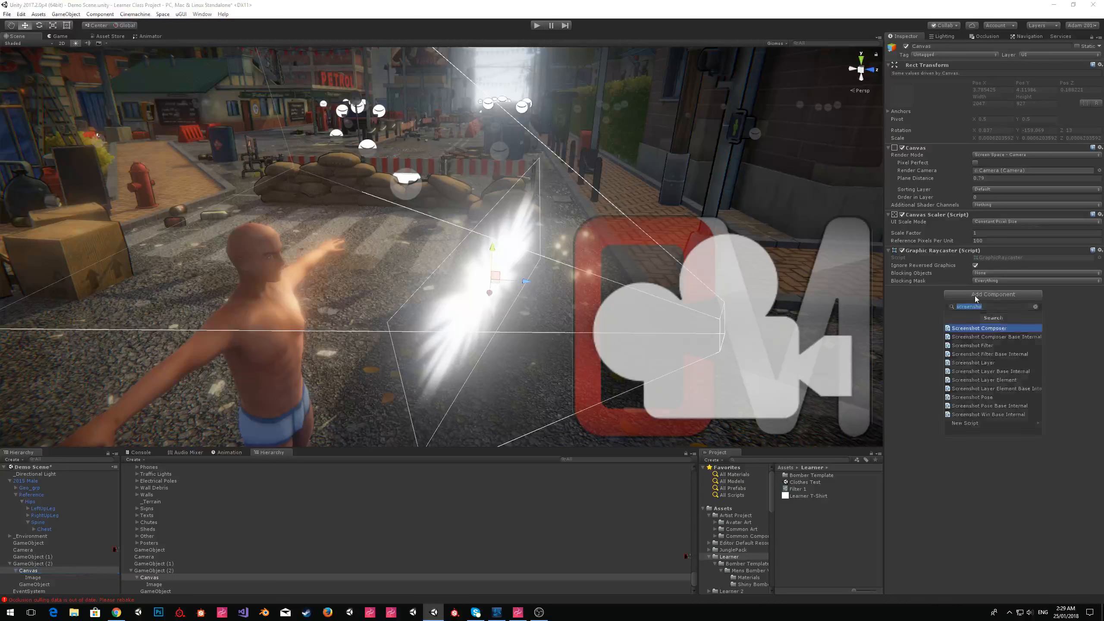
left_click(996, 380)
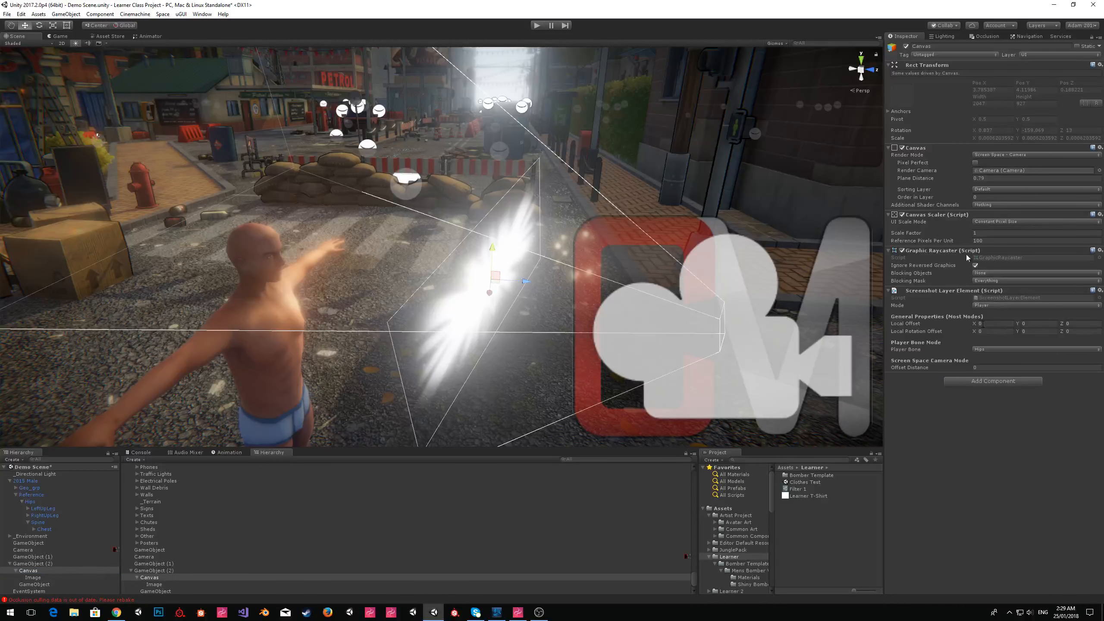
- Set the Canvas layer element to Screen Space Camera mode with an offset distance of 0.79, and view the result in the game view
left_click(1000, 306)
left_click(1000, 344)
left_click(988, 368)
type("0.5")
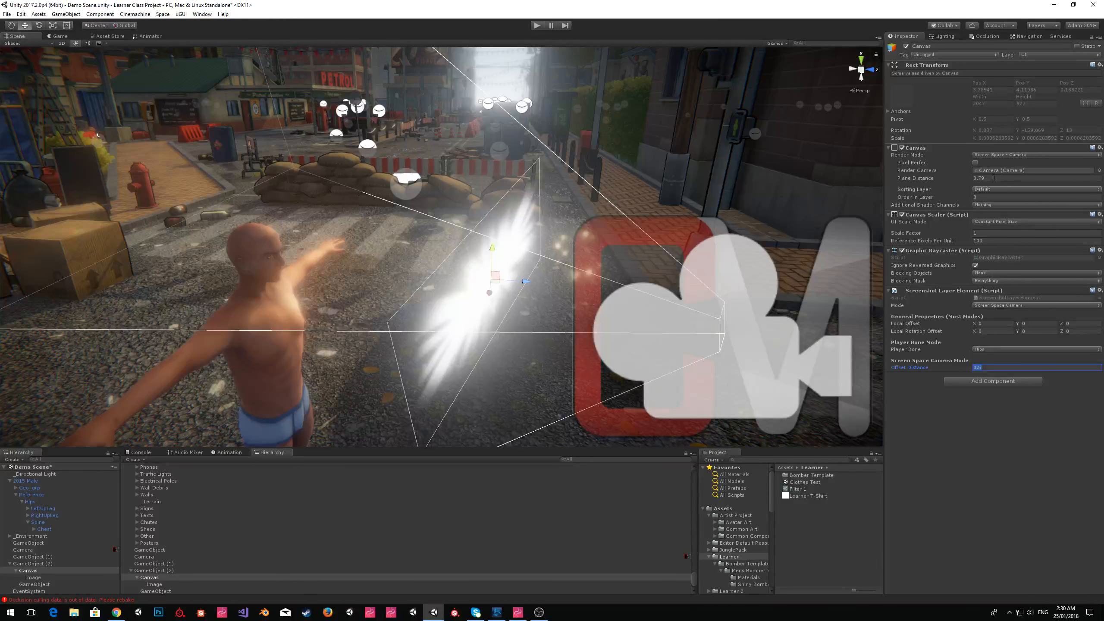
left_click(995, 365)
type("79")
key("Return")
left_click(957, 179)
left_click(66, 37)
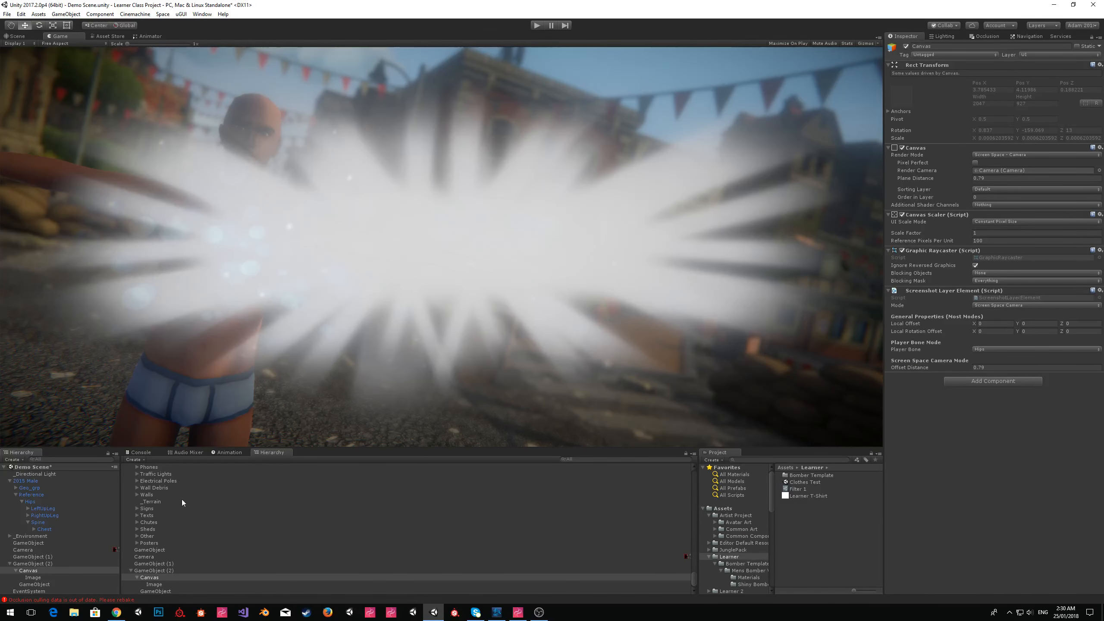
- Set both the Canvas plane distance and its layer element's offset distance to 3
mouse_move(966, 183)
left_mouse_down()
mouse_move(1004, 182)
mouse_move(964, 180)
left_mouse_up()
type("3")
key("Return")
left_click(992, 367)
type("0")
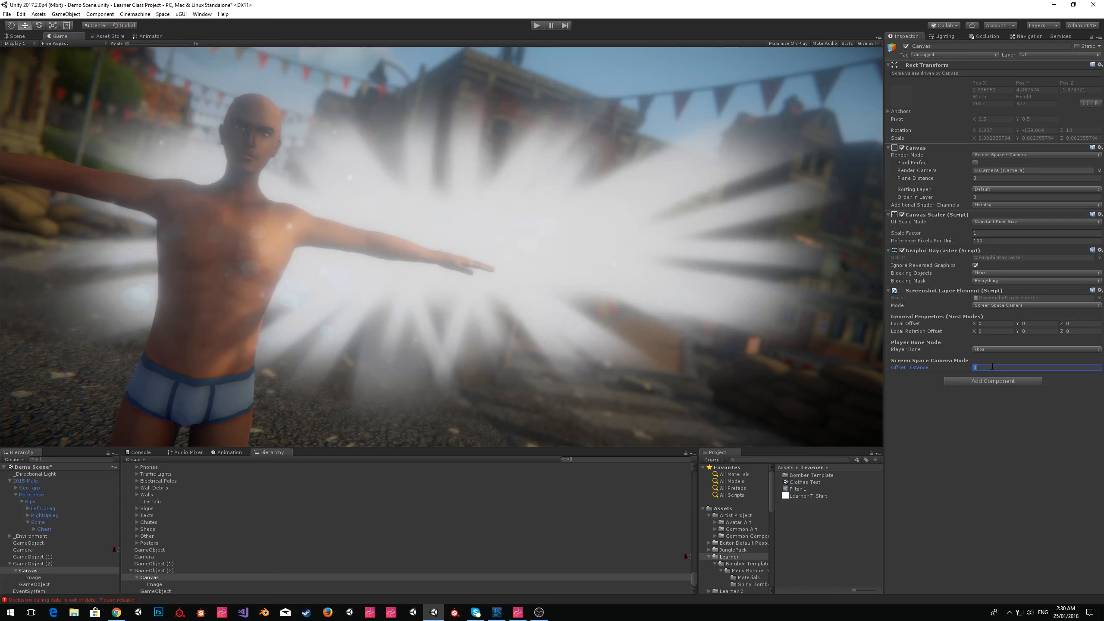
left_click(35, 584)
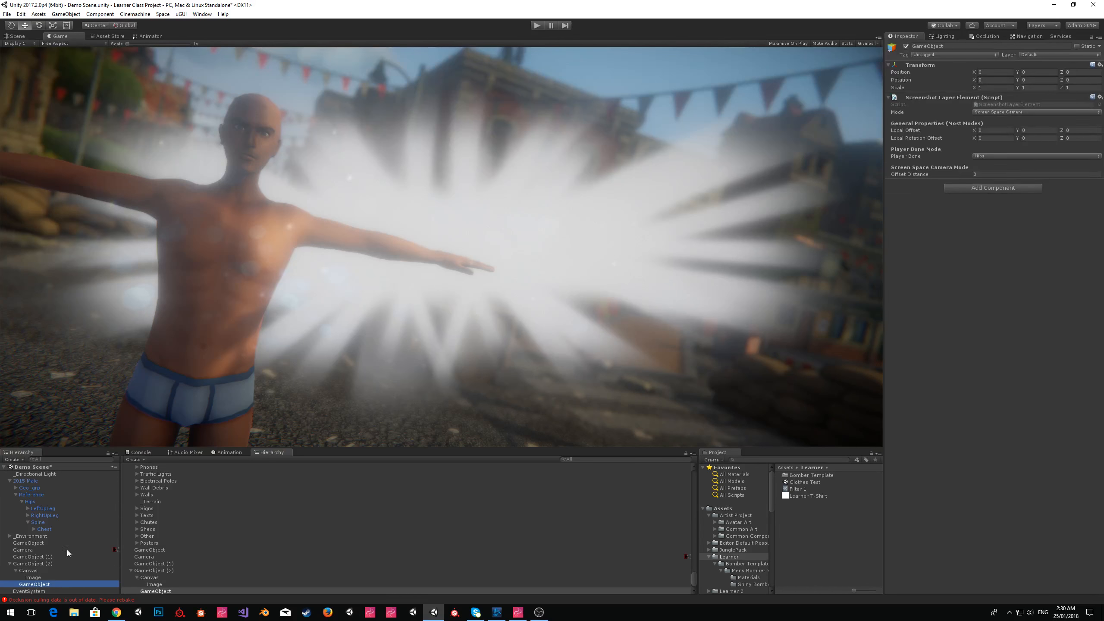
left_click(44, 571)
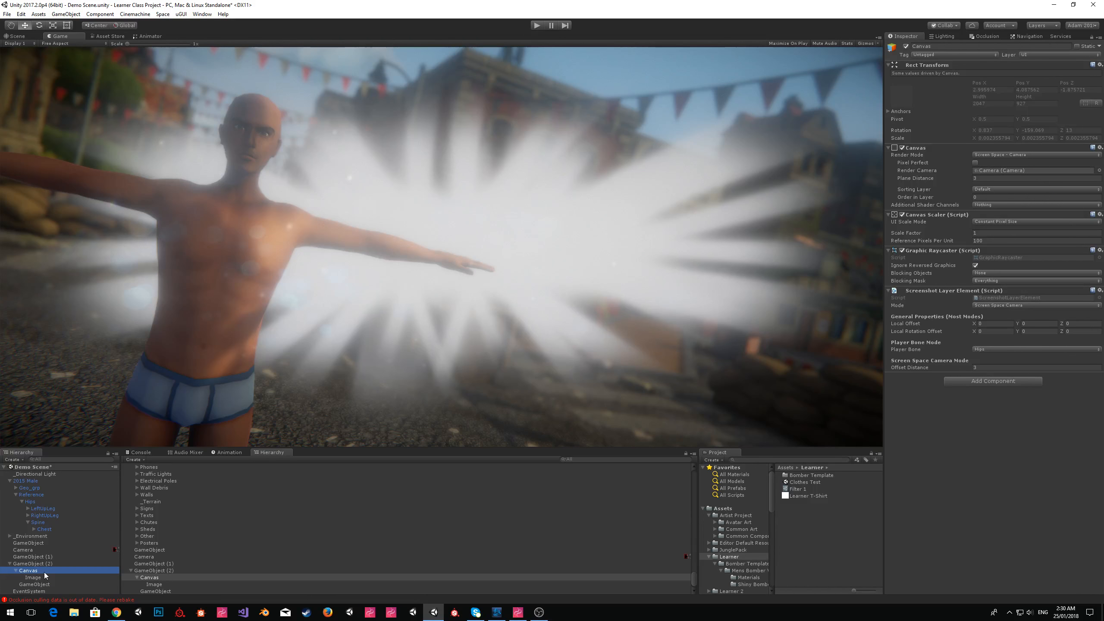
- Duplicate the Canvas and set the copy's plane distance and layer element offset distance to 0.5
key("ctrl+d")
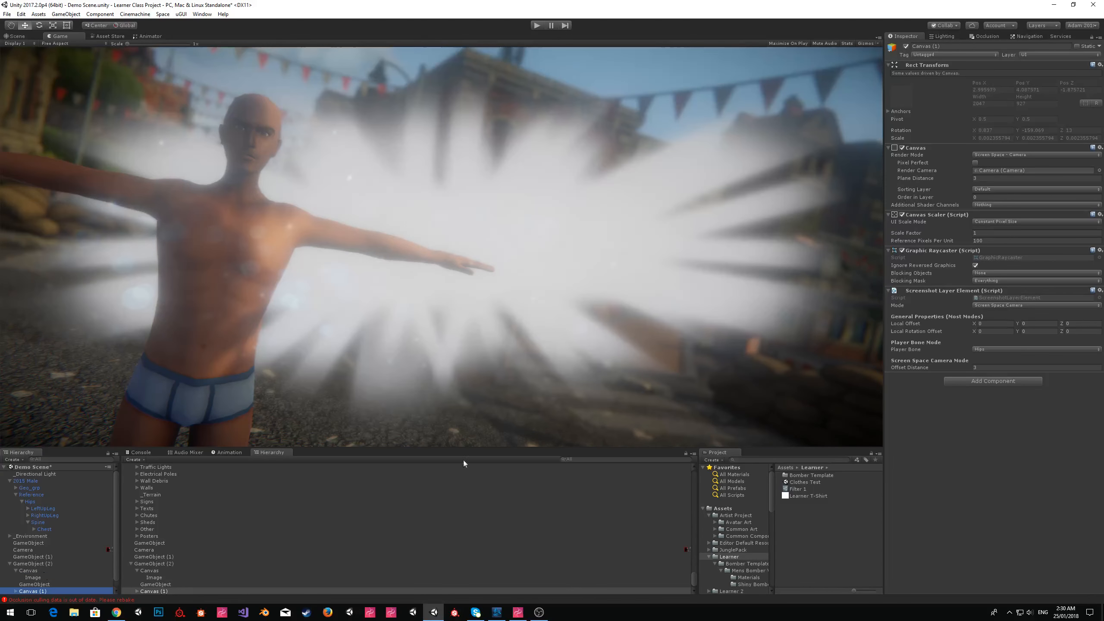
left_click(990, 177)
type("0.5")
left_click(990, 367)
type("0.5")
- Change the source image of the Image under Canvas (1) to the spacelogo sprite
left_click(25, 37)
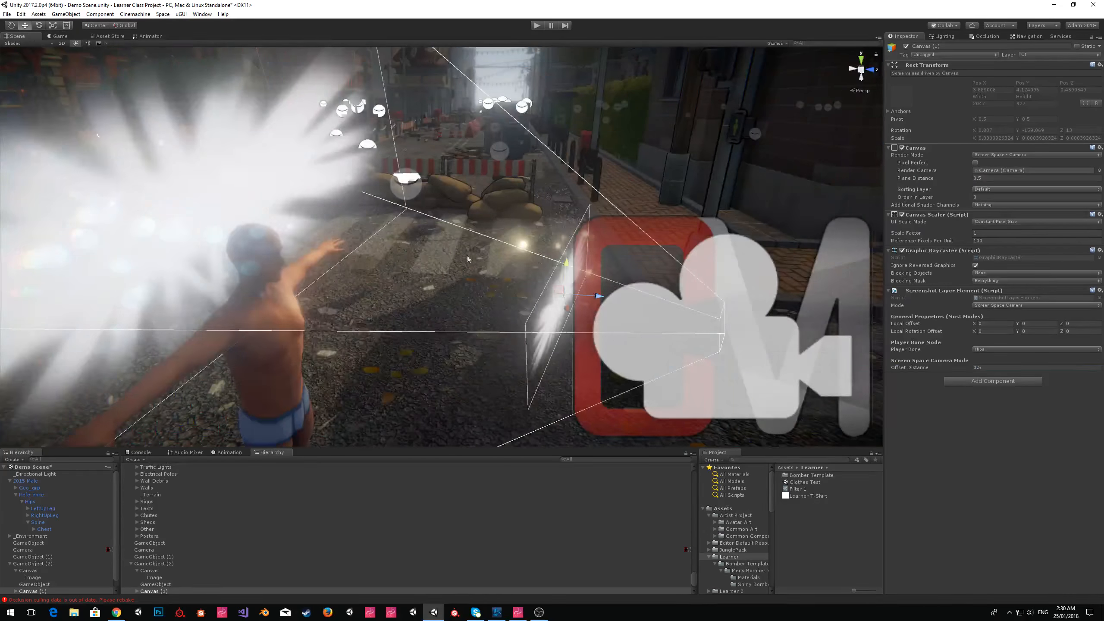
key("f")
scroll(25, 580, "down", 1)
left_click(16, 584)
left_click(50, 587)
right_click(50, 587)
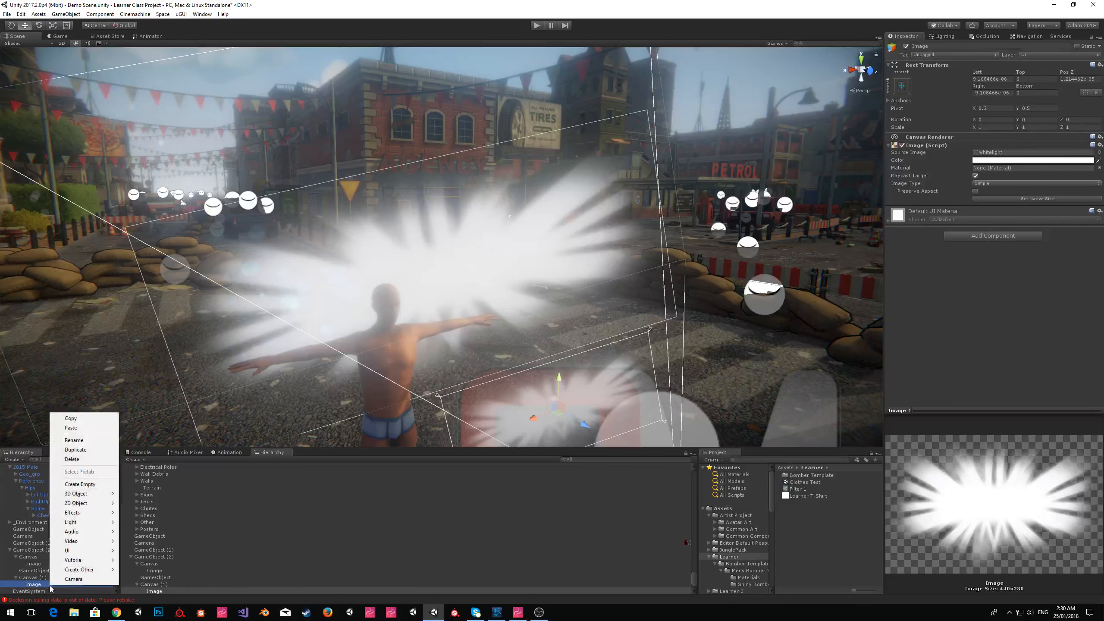
left_click(612, 234)
left_click(1099, 152)
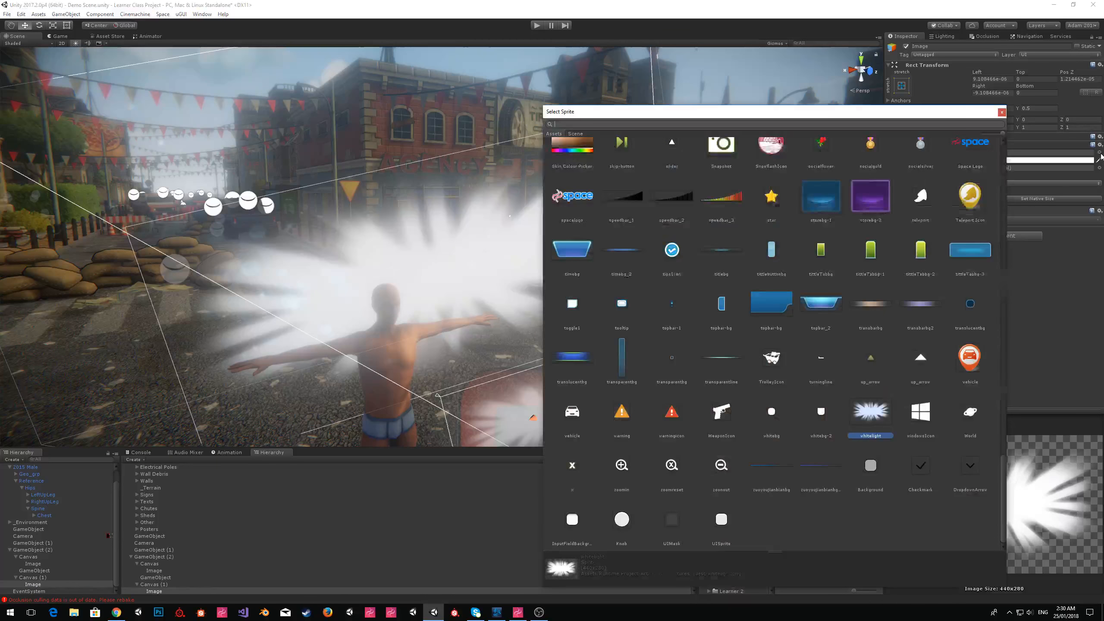
scroll(793, 268, "up", 1)
left_click(566, 234)
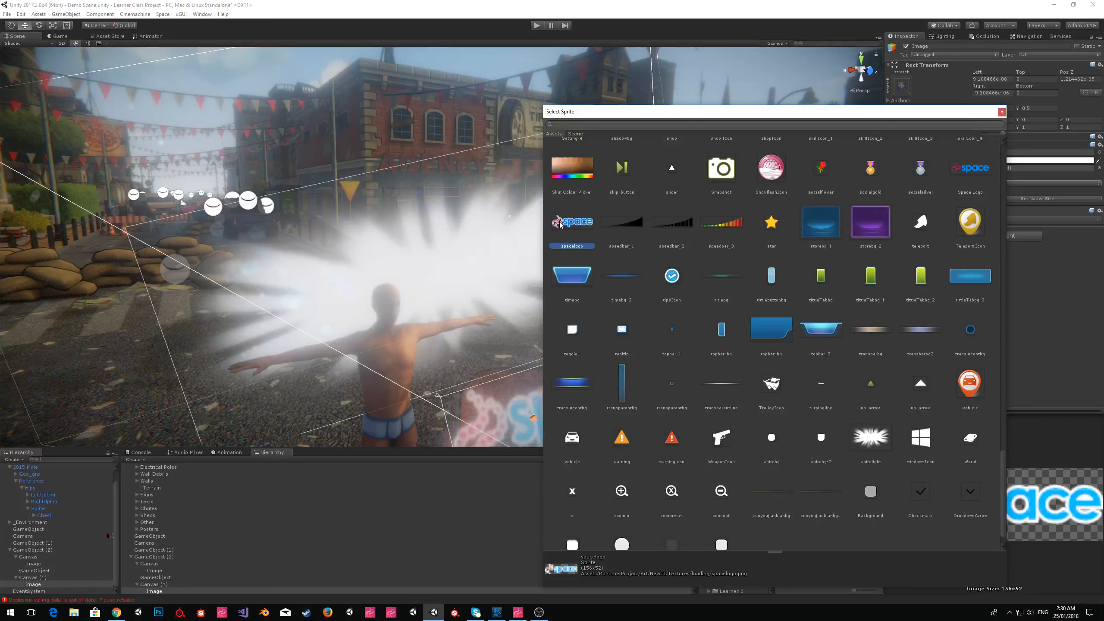
left_click(1001, 113)
- Check the logo in the game view and enable Preserve Aspect on its Image
right_click_drag(509, 146, 3, 6)
left_click(50, 36)
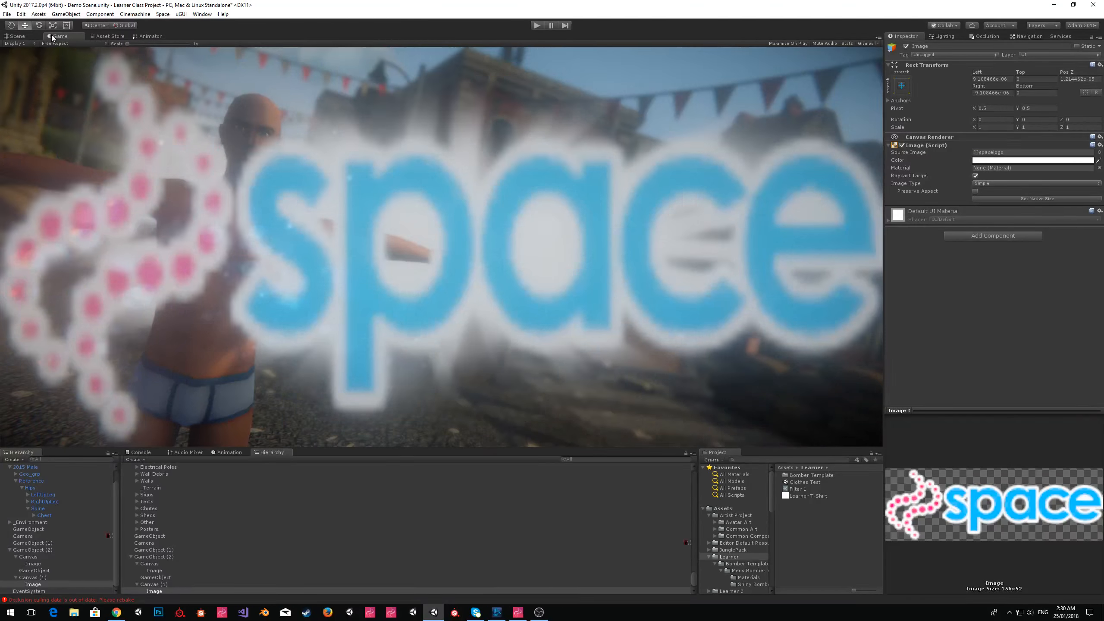
left_click(976, 192)
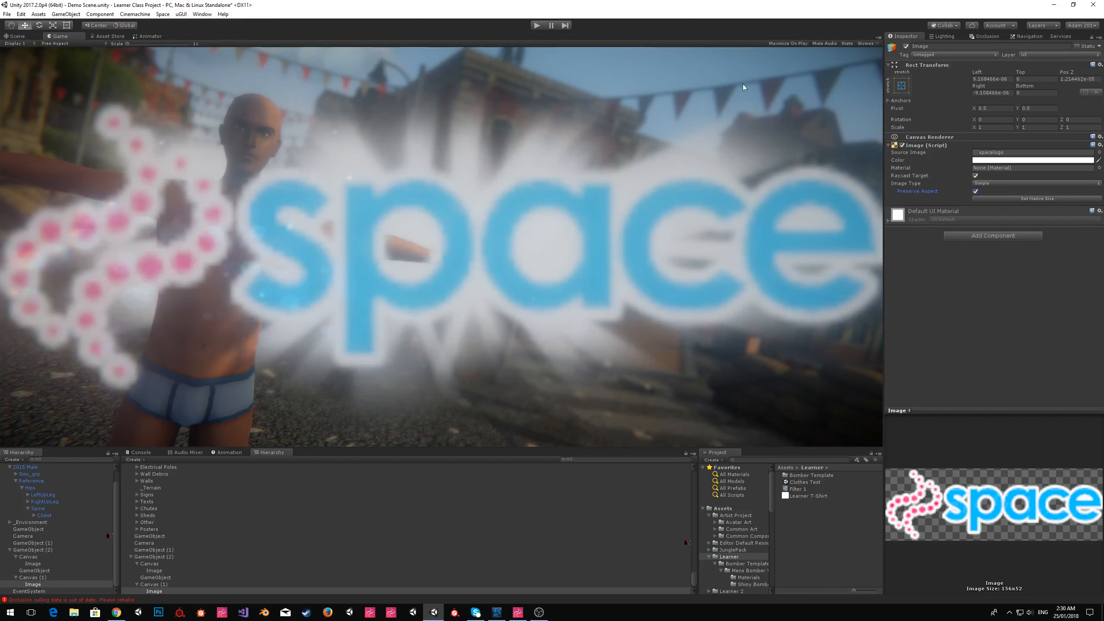
- Shrink the logo image with the Rect tool and place it over the white burst beside the avatar
left_click(15, 36)
left_click(67, 25)
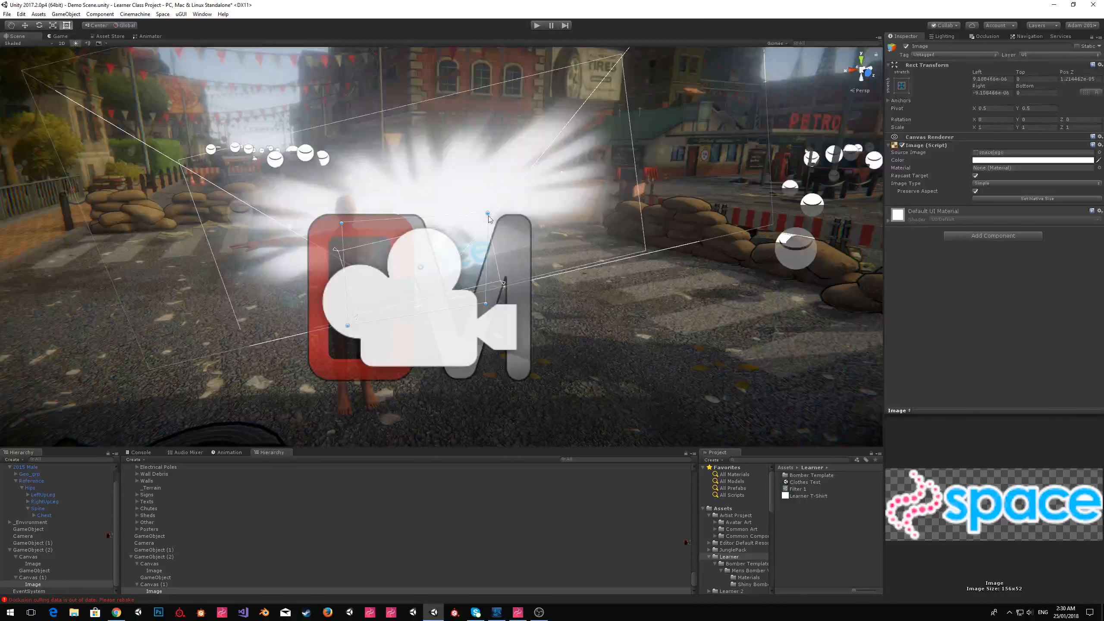
left_click_drag(488, 214, 436, 265)
right_click_drag(523, 218, 506, 276)
key("w")
left_click_drag(610, 205, 490, 293)
left_click_drag(446, 323, 452, 172)
left_click(53, 37)
left_click(16, 36)
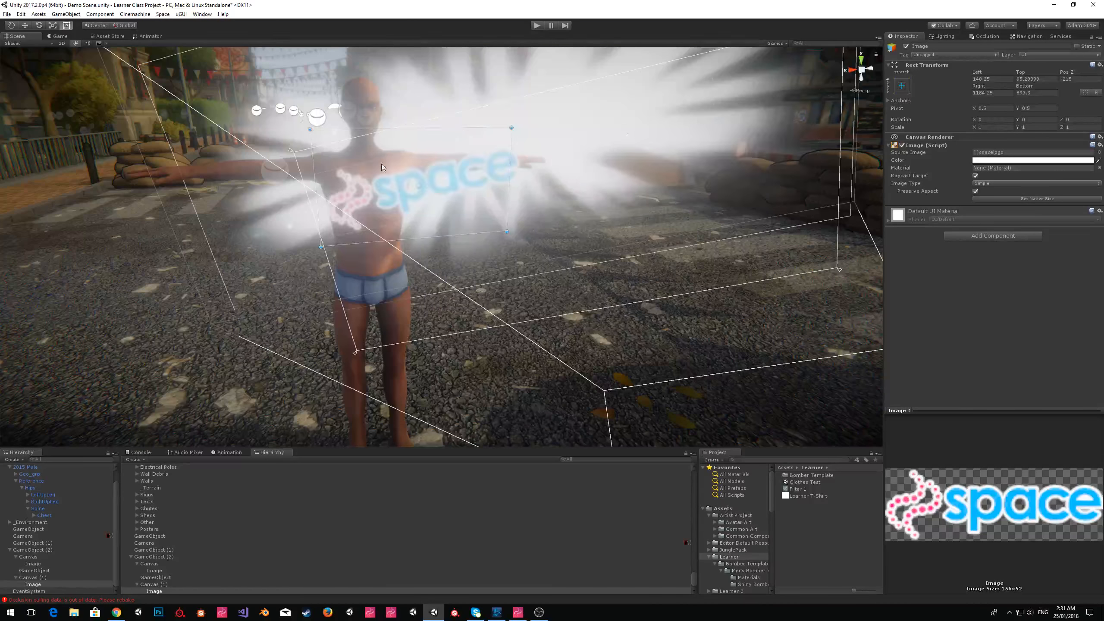
left_click_drag(417, 188, 604, 176)
left_click(57, 36)
- Try the windowsIcon and TrolleyIcon sprites on the Image, then assign the orange warning sprite
left_click(1099, 152)
scroll(897, 373, "up", 10)
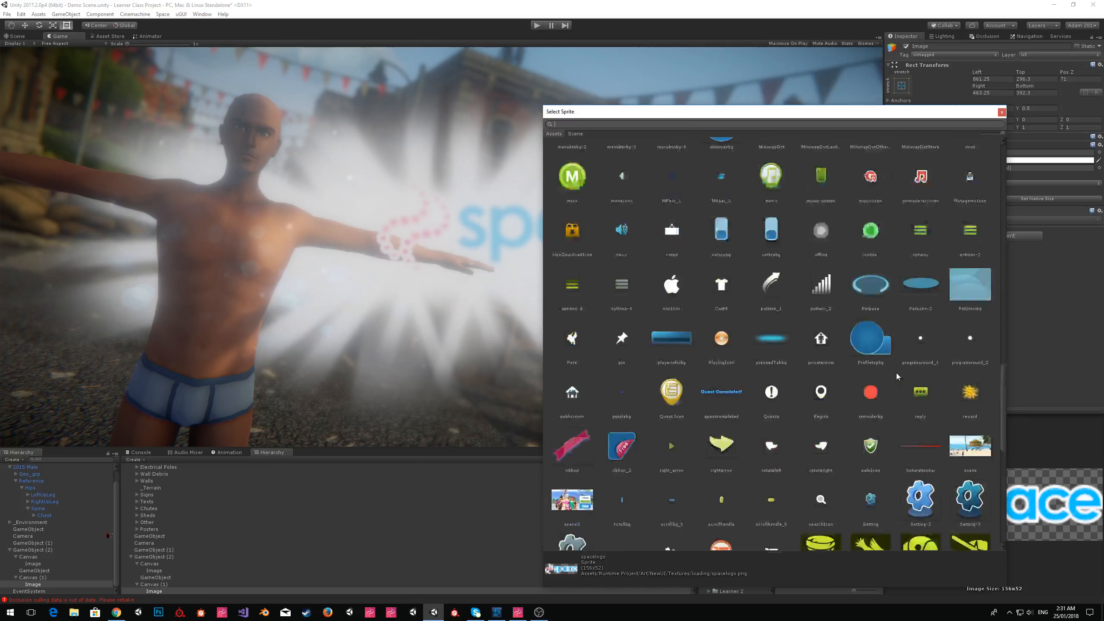
left_click_drag(1008, 392, 1001, 516)
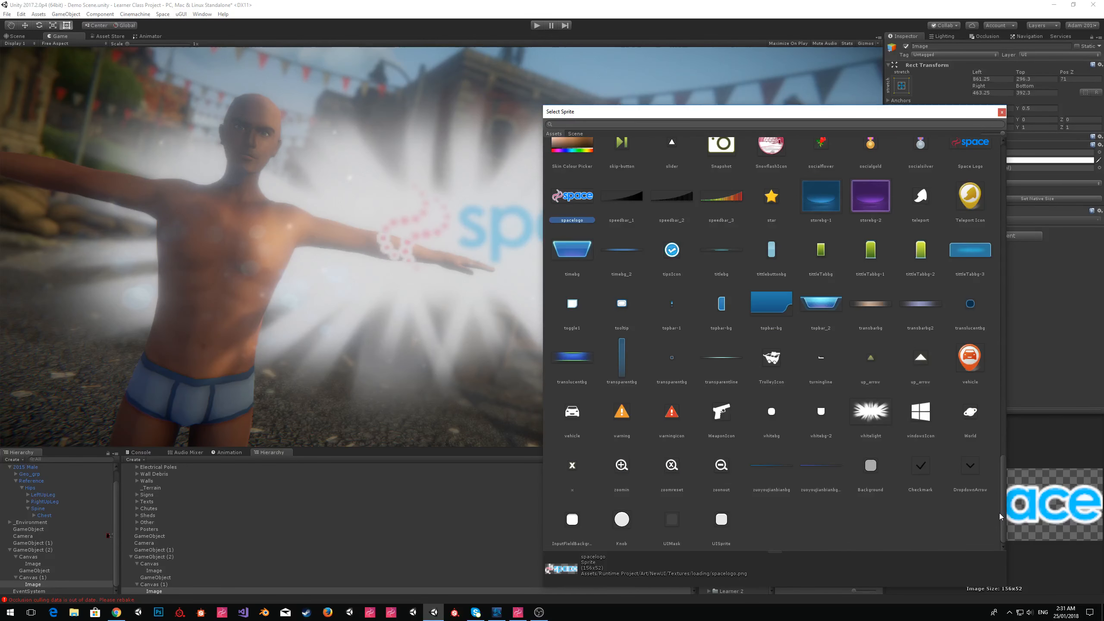
left_click(926, 417)
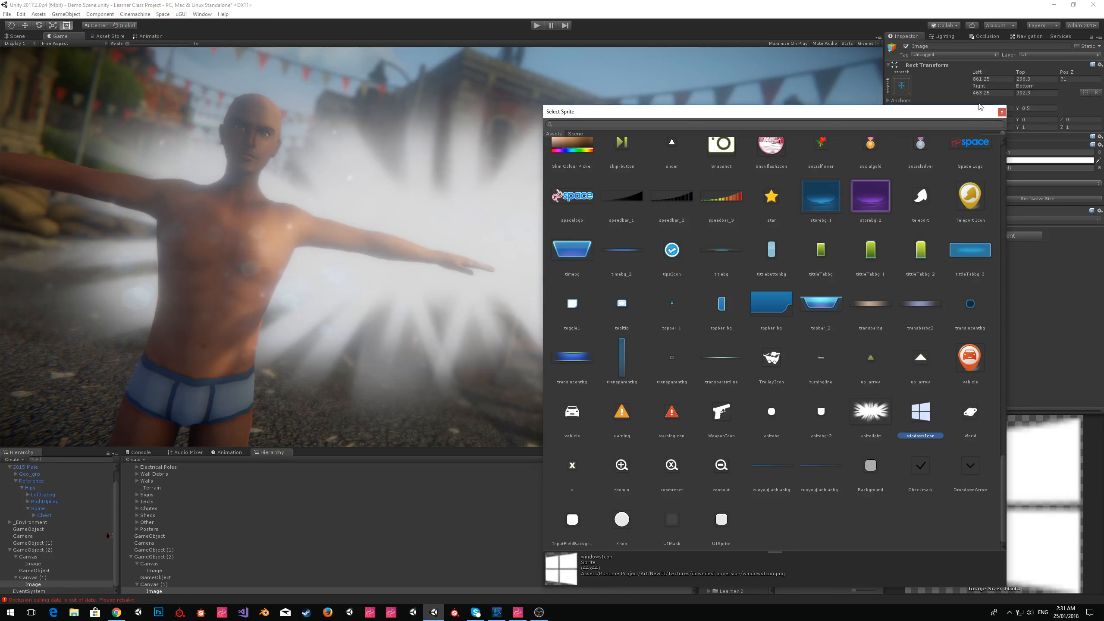
left_click(780, 359)
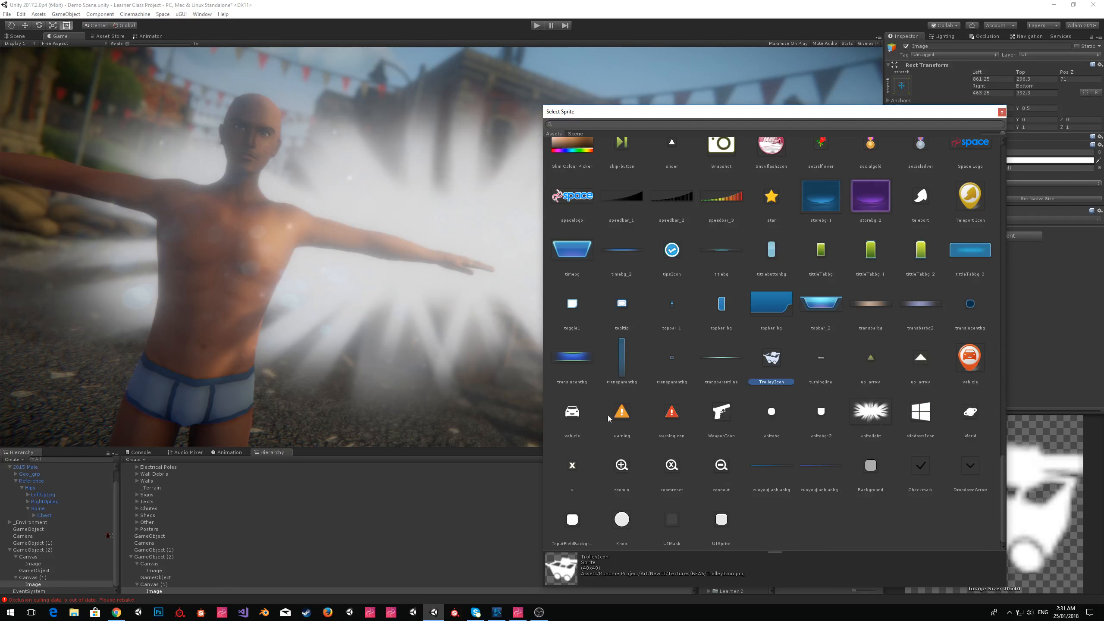
left_click(629, 417)
left_click(1002, 112)
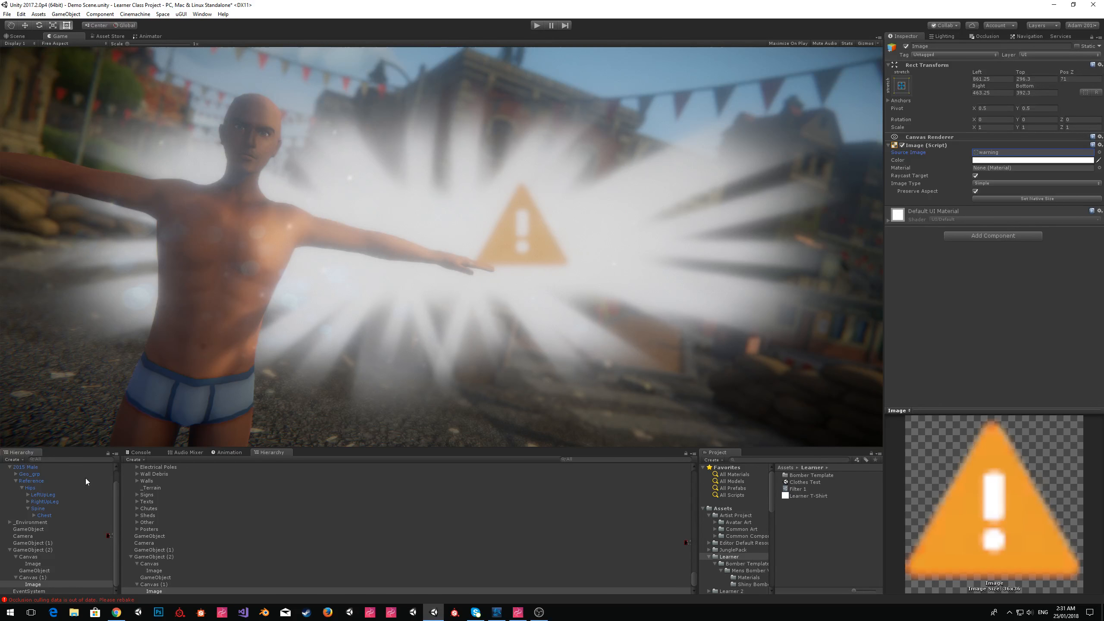
- Create a Cube and align it with the scene view so it sits near the avatar
left_click(46, 550)
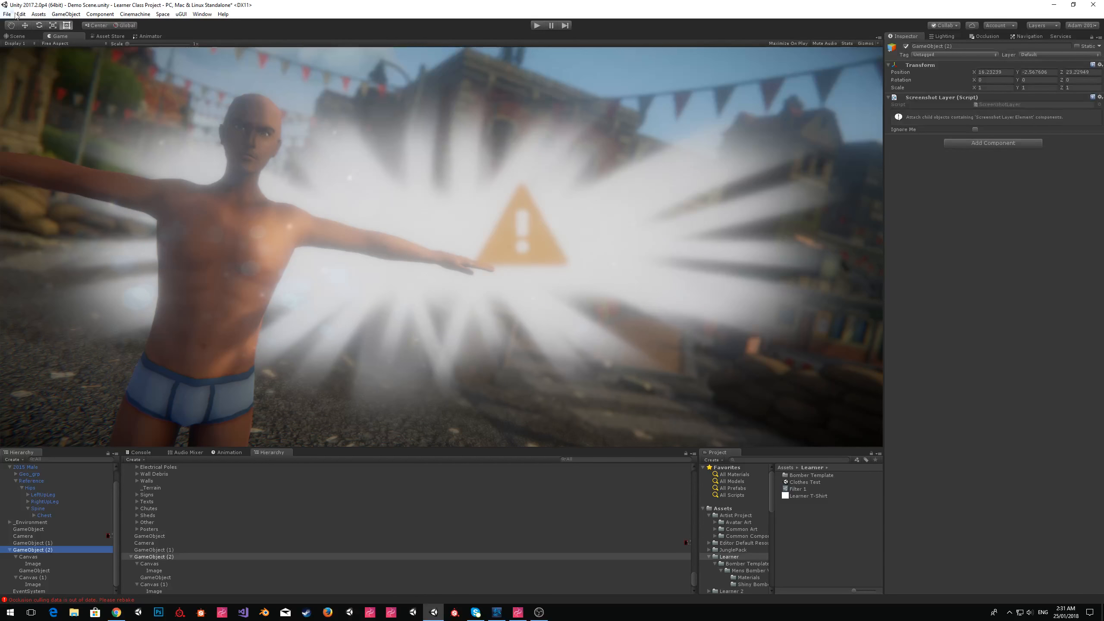
left_click(16, 37)
left_click(66, 14)
mouse_move(174, 43)
left_click(214, 43)
key("f")
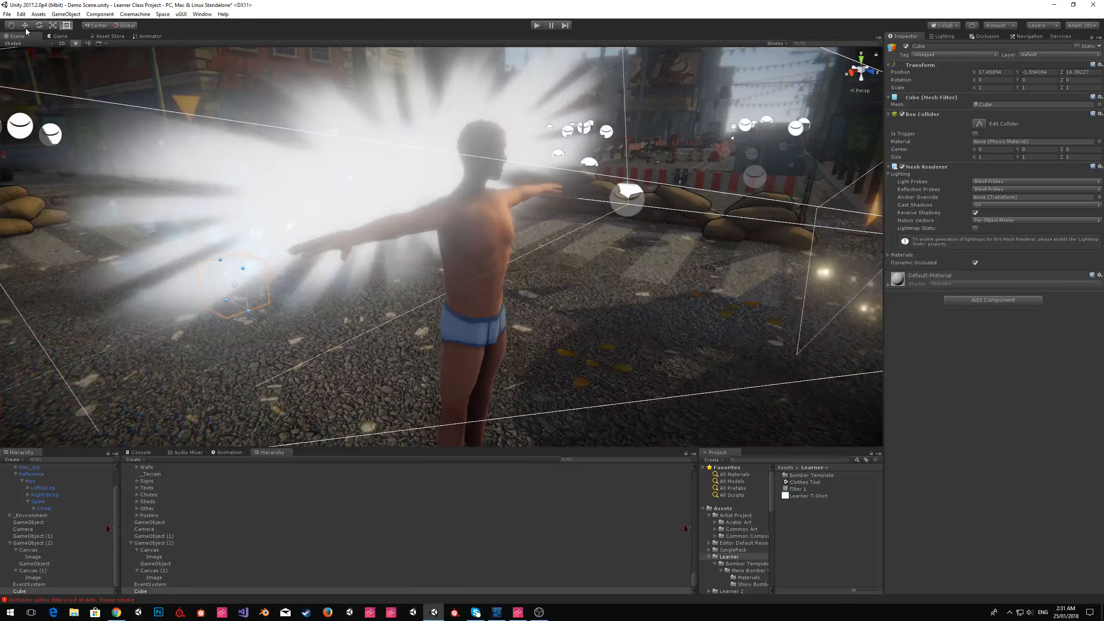
left_click(26, 28)
key("w")
right_click_drag(483, 161, 538, 134)
key("ctrl+shift+f")
right_click_drag(625, 212, 627, 214)
key("f")
- Set the Cube's scale to 0.25 on all three axes
type(".25")
key("Tab")
type(".25")
key("Tab")
type(".25")
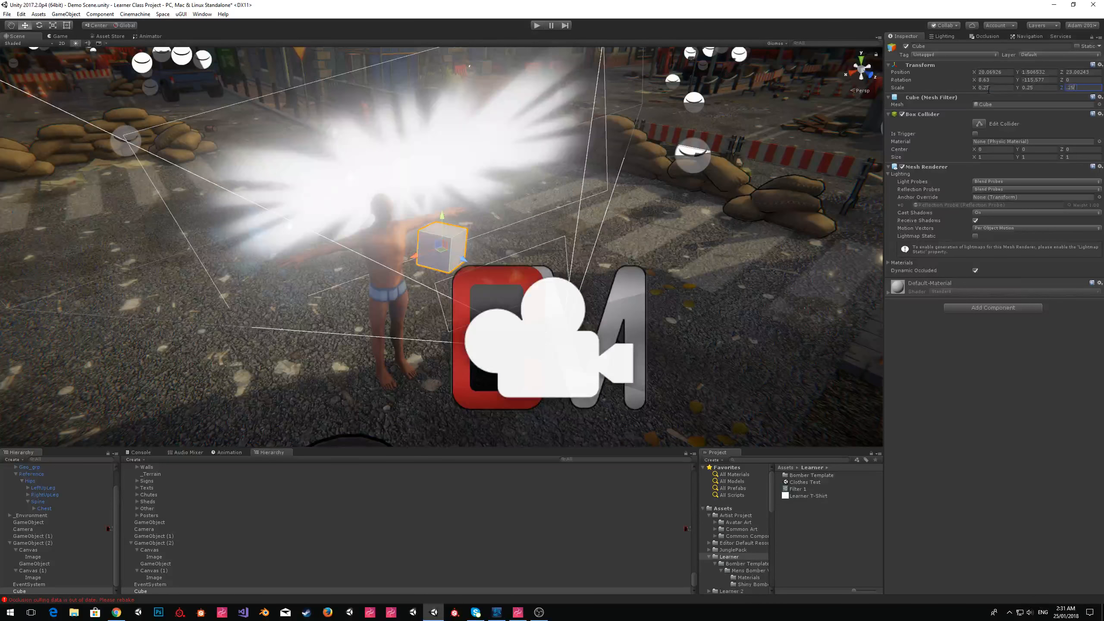
- Add a Screenshot Layer Element to the Cube in Player Bone mode with Left Hand as the bone
left_click(996, 307)
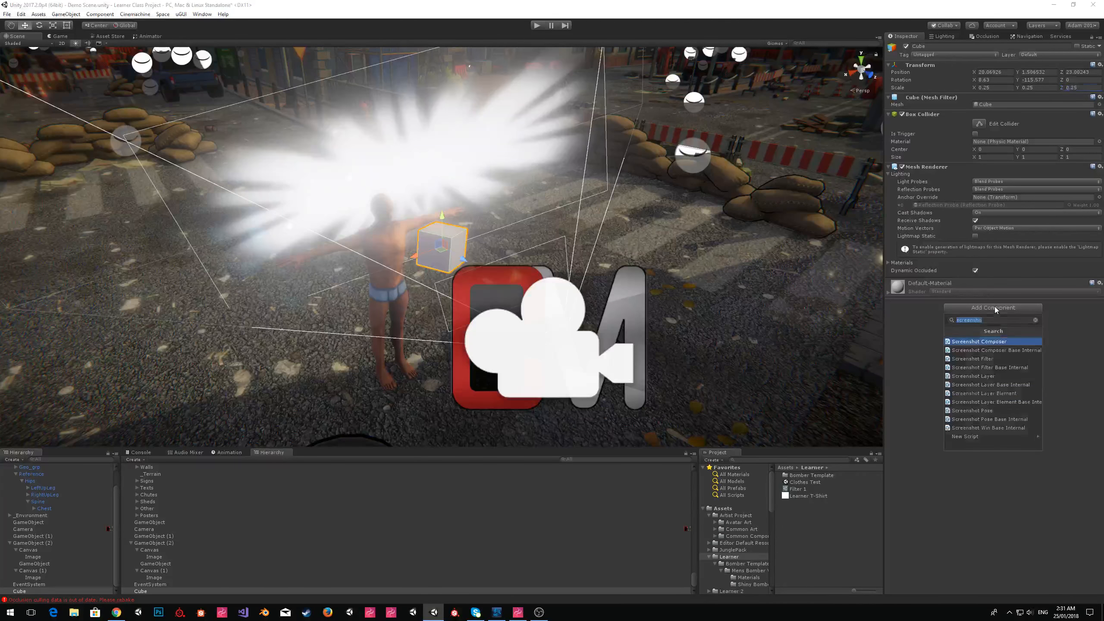
left_click(1005, 394)
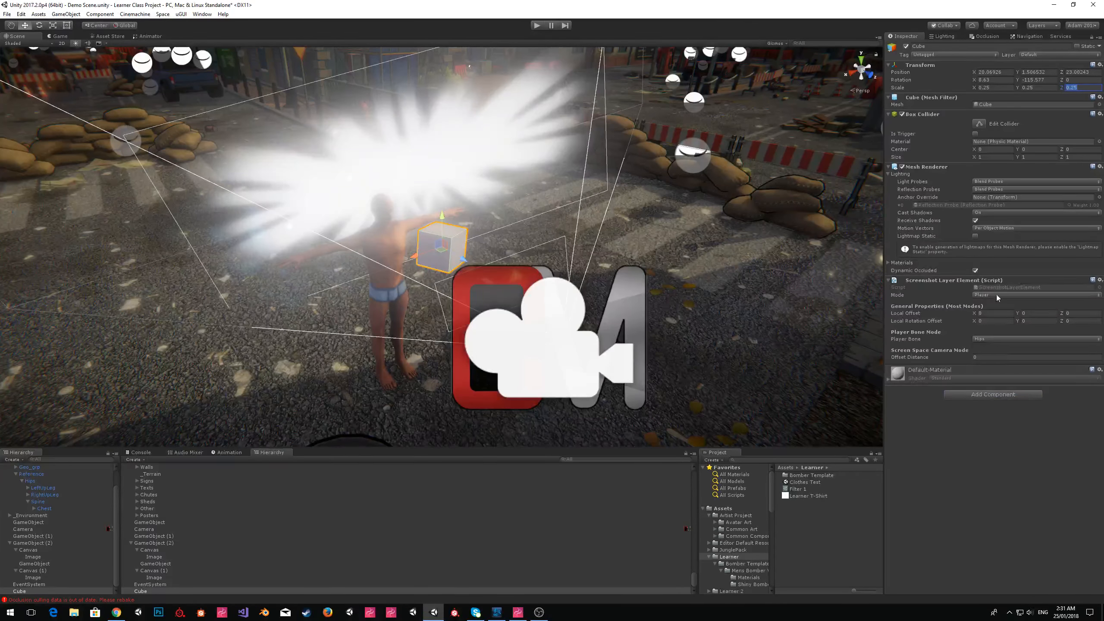
left_click(986, 294)
left_click(984, 314)
left_click(984, 340)
left_click(1013, 234)
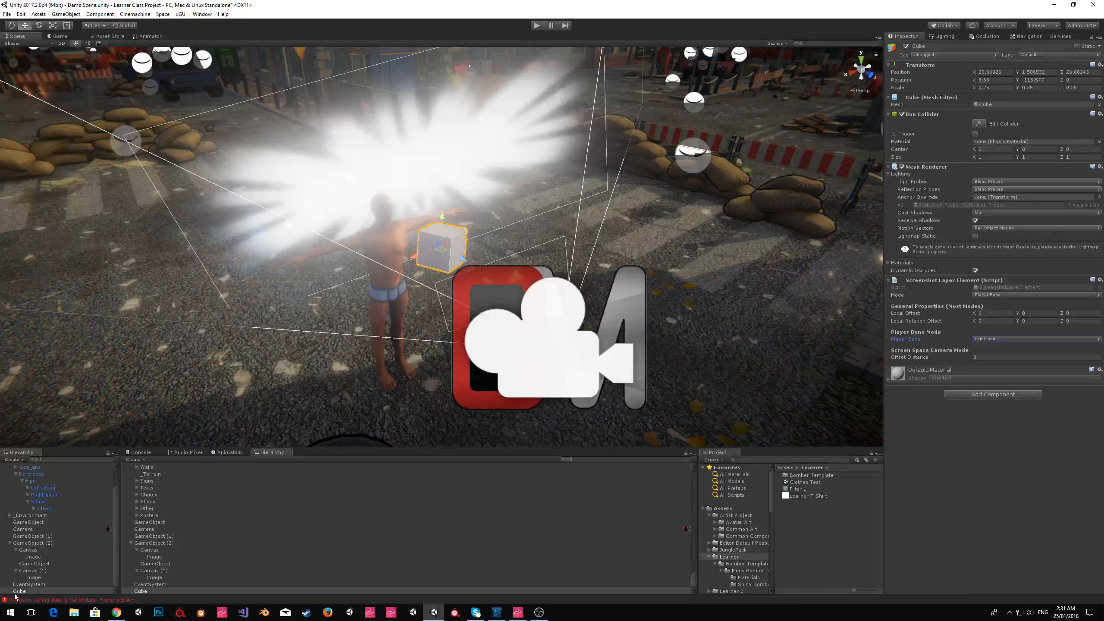
- Expand the avatar's skeleton down to LeftHand and parent the Cube to that bone
scroll(41, 537, "up", 2)
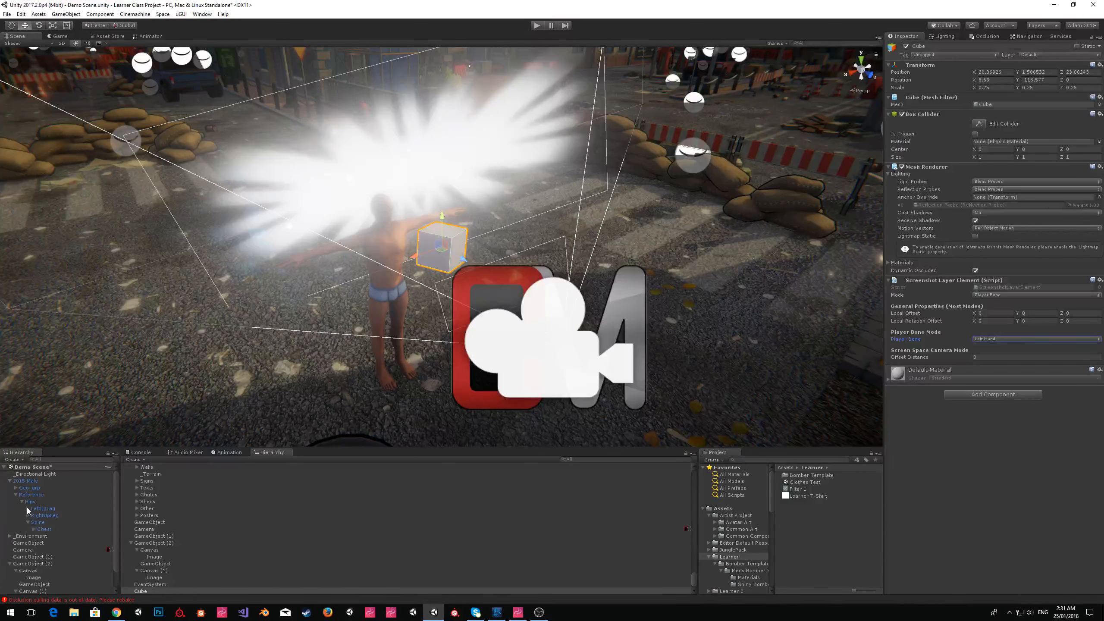
left_click(34, 530)
left_click(40, 536)
left_click(46, 543)
left_click(52, 550)
scroll(61, 584, "down", 3)
left_click_drag(52, 594, 85, 496)
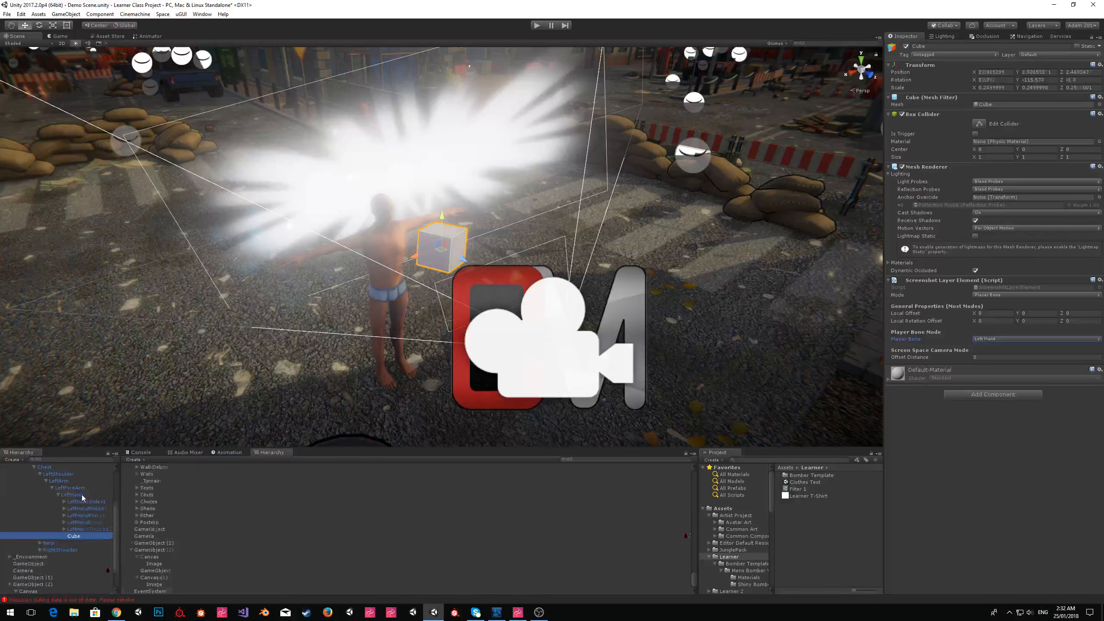
- Set the Cube's position and rotation to 0 on all axes and check it in the game view
left_click(994, 72)
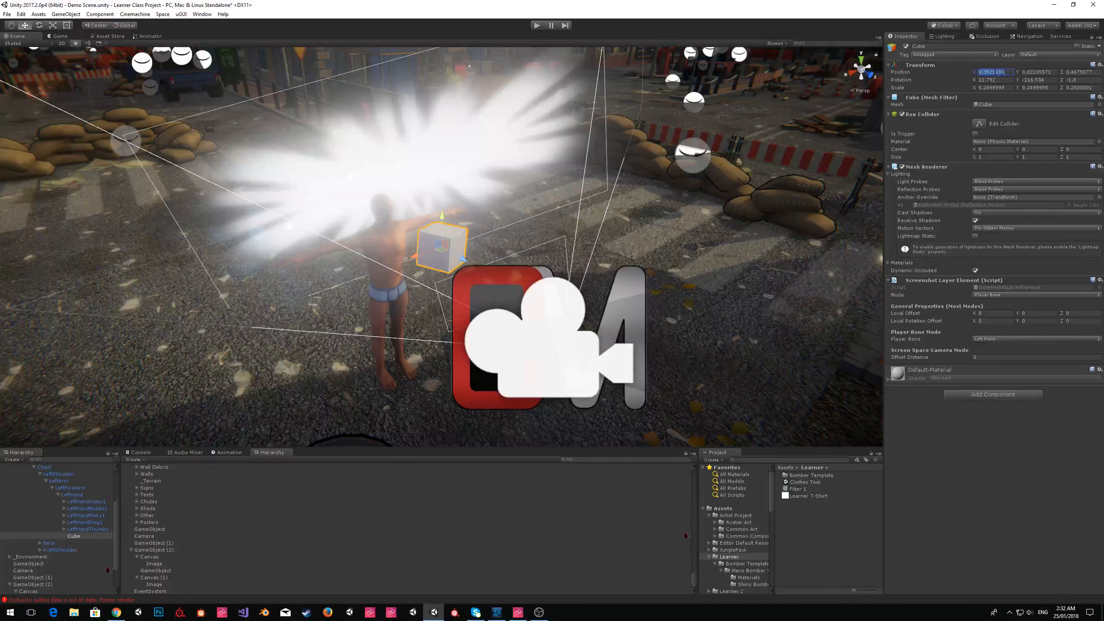
type("0")
key("Tab")
type("0")
key("Tab")
type("0")
key("Tab")
type("0")
key("Tab")
type("0")
key("Tab")
type("0")
key("Return")
key("f")
left_click(63, 42)
left_click(62, 43)
left_click(60, 36)
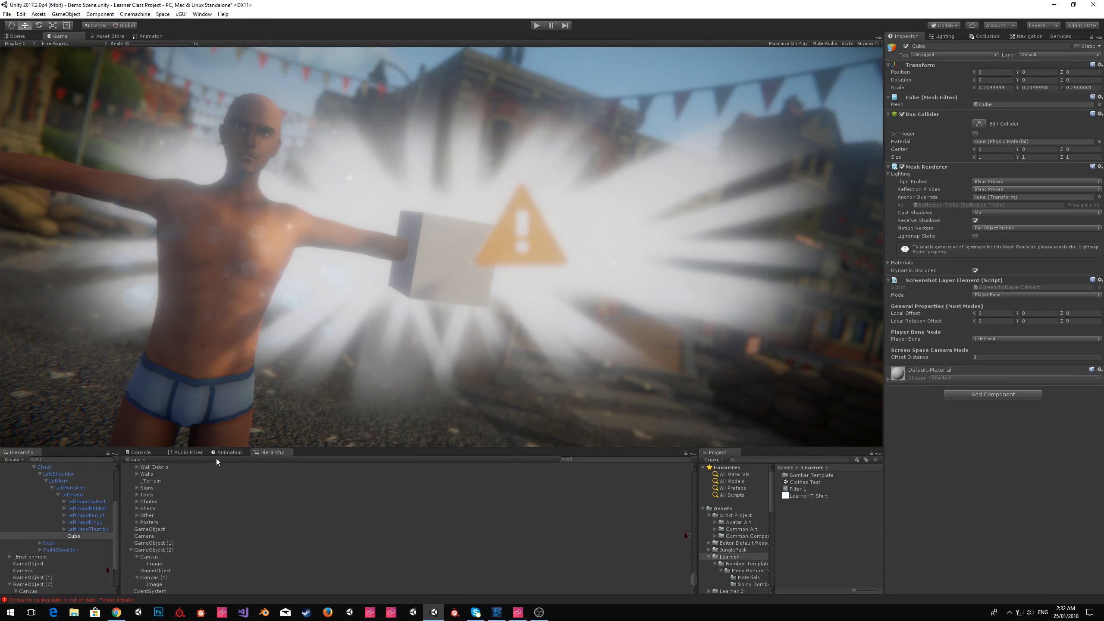
- Review the components of GameObject (2), its Canvas and child GameObject, and GameObject (1)
scroll(83, 550, "down", 3)
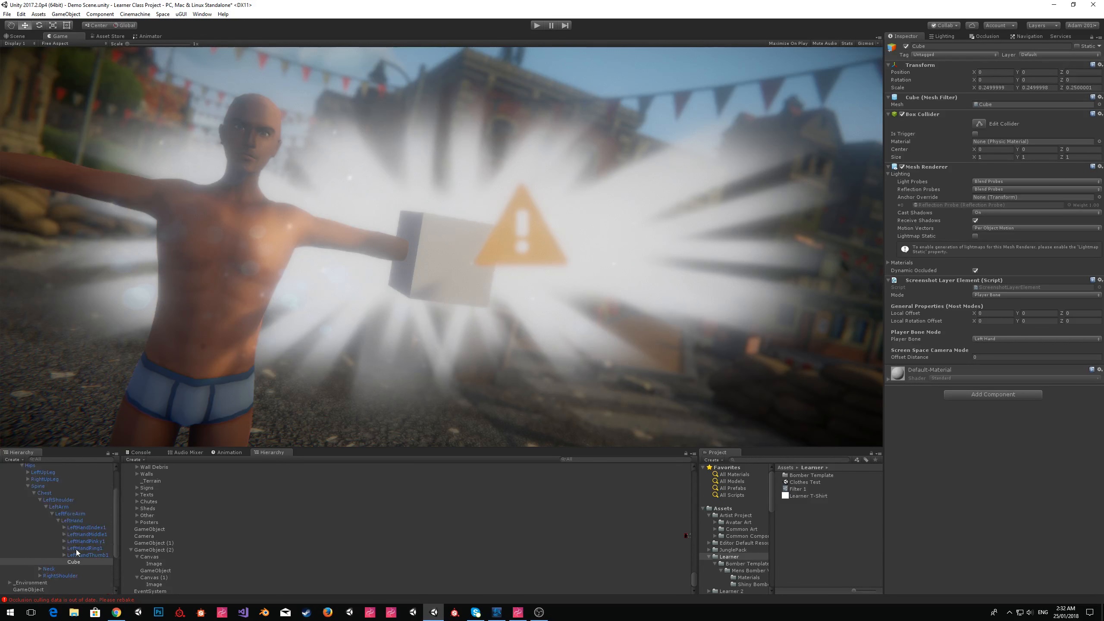
left_click(47, 550)
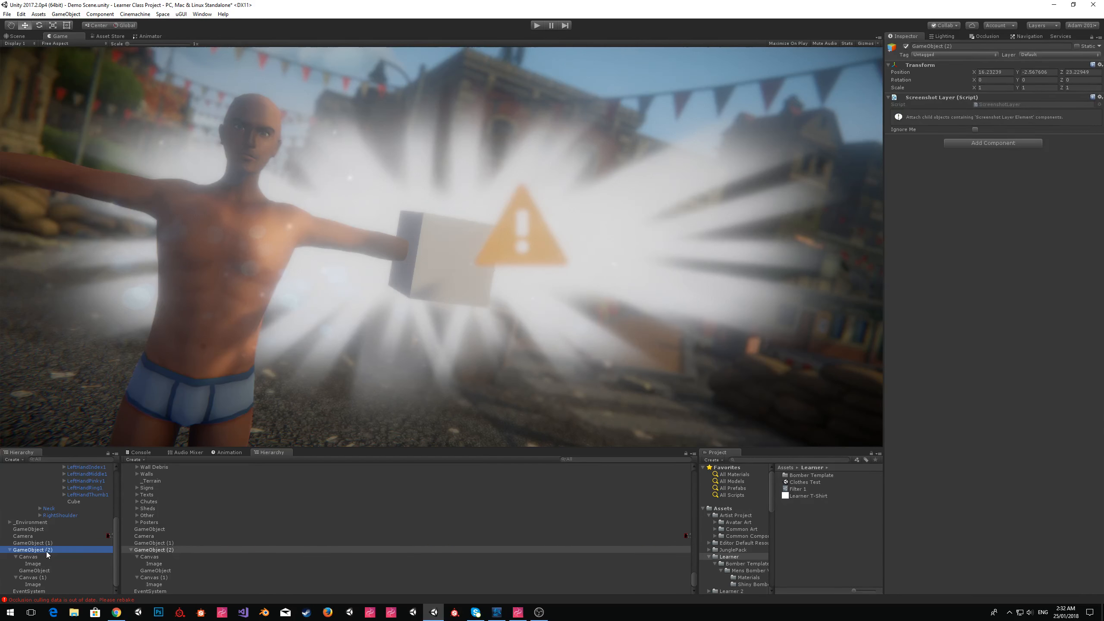
left_click(45, 558)
left_click(46, 571)
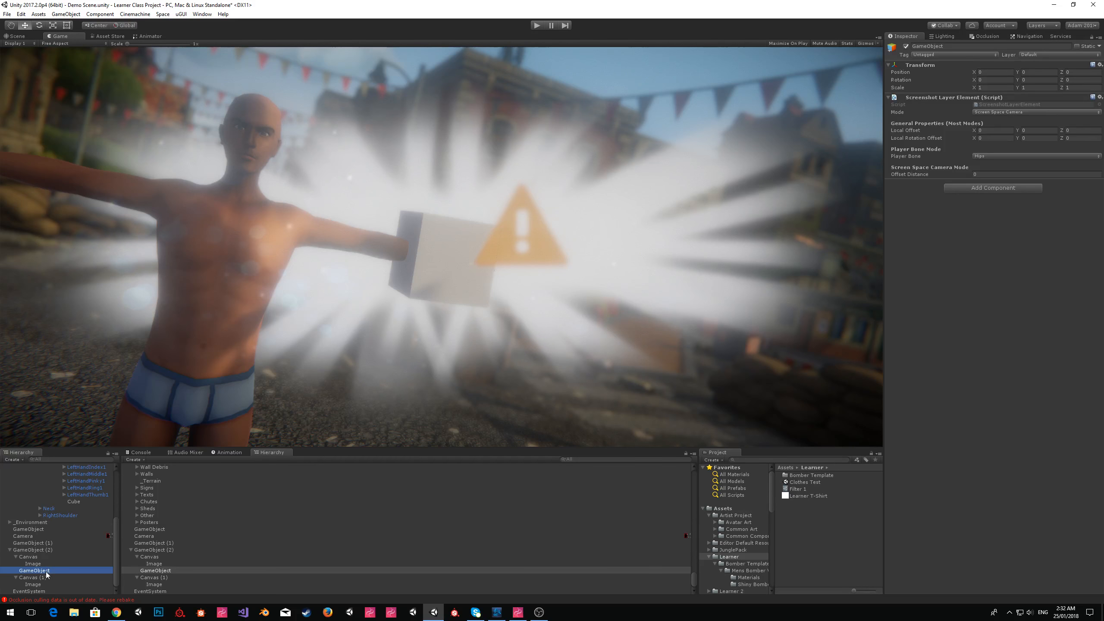
left_click(48, 551)
left_click(45, 557)
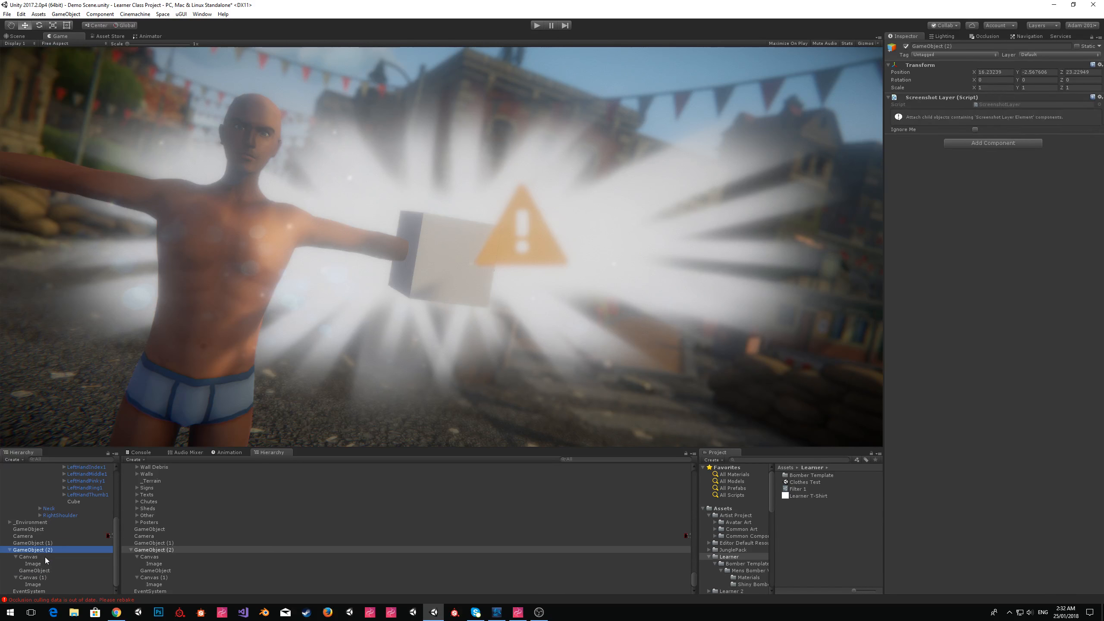
left_click(1010, 155)
left_click(1001, 455)
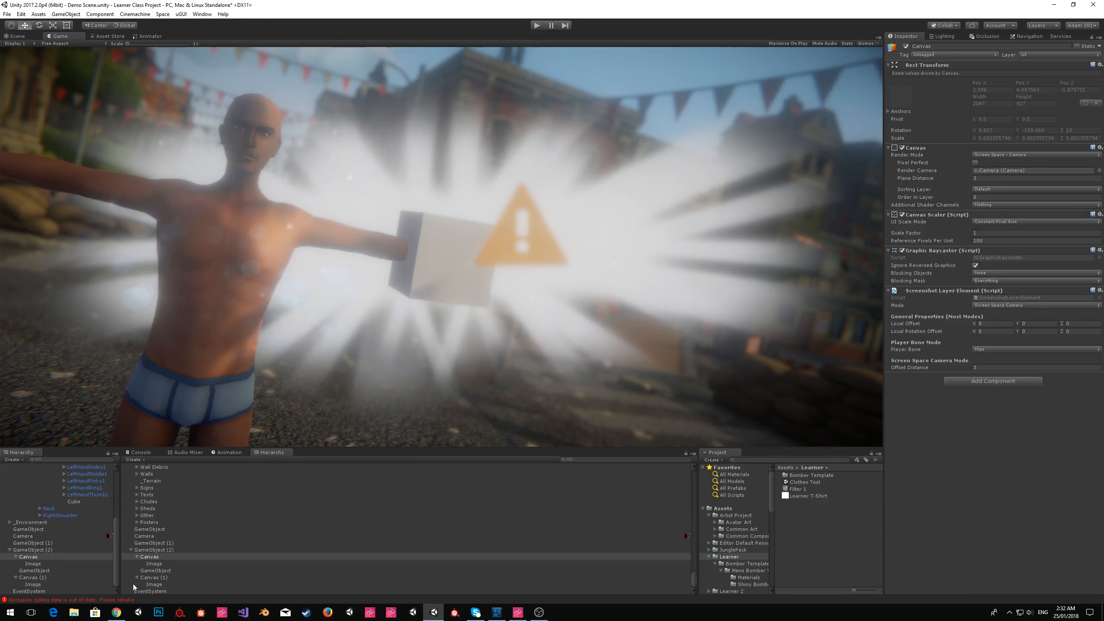
left_click(40, 544)
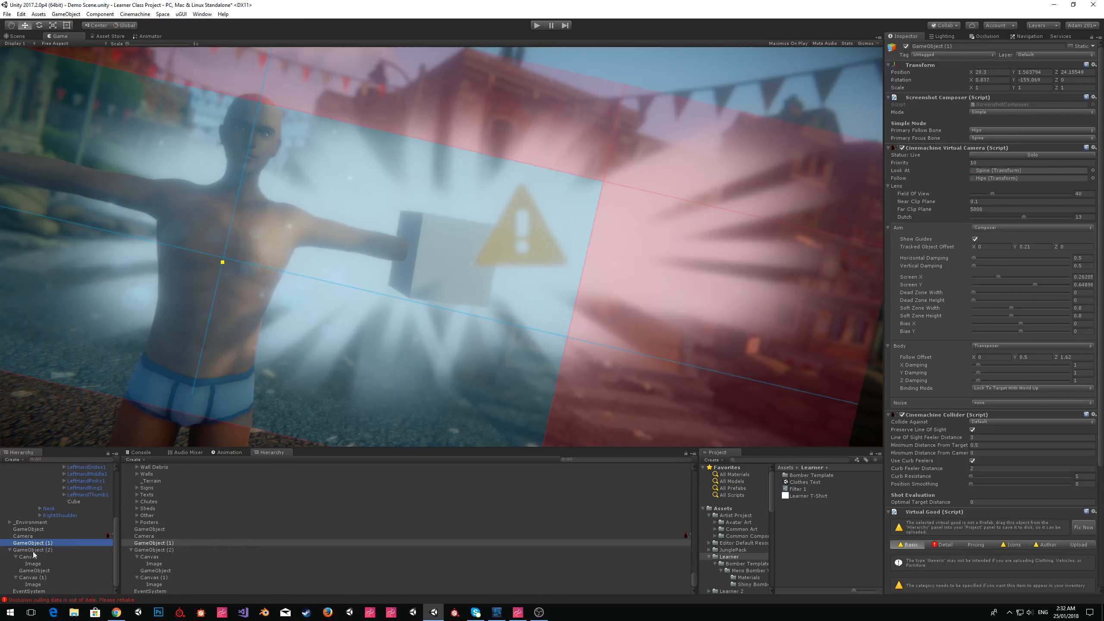
- Create a Particle System and align it with the scene view near the avatar
left_click(37, 550)
left_click(18, 36)
left_click(66, 13)
mouse_move(161, 119)
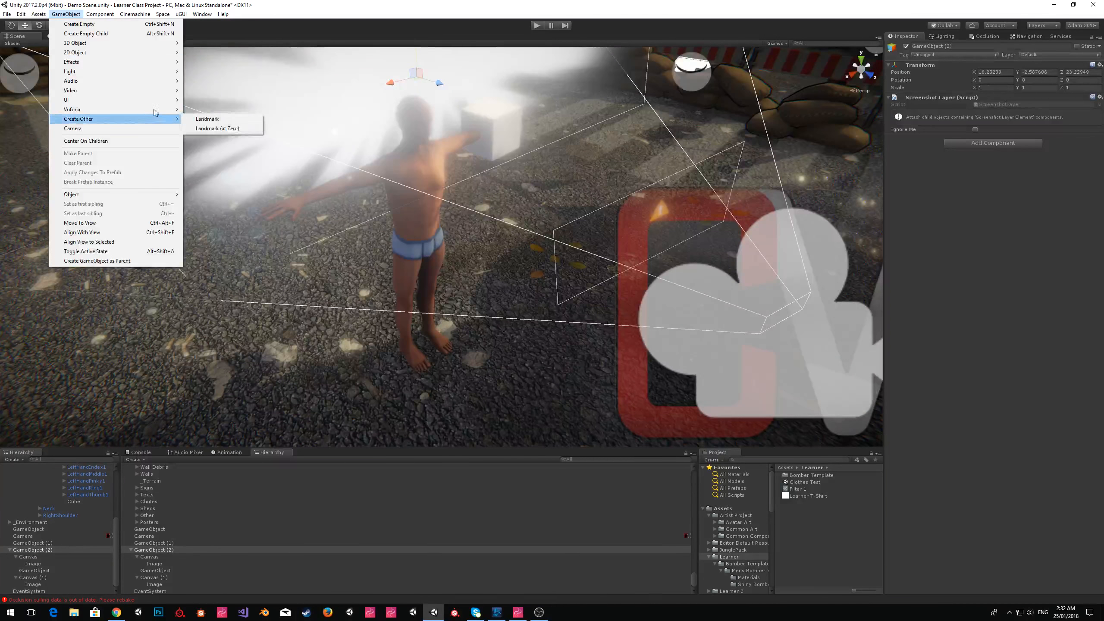
mouse_move(166, 62)
left_click(210, 64)
key("w")
right_click_drag(500, 258, 547, 254)
key("ctrl+shift+f")
key("s")
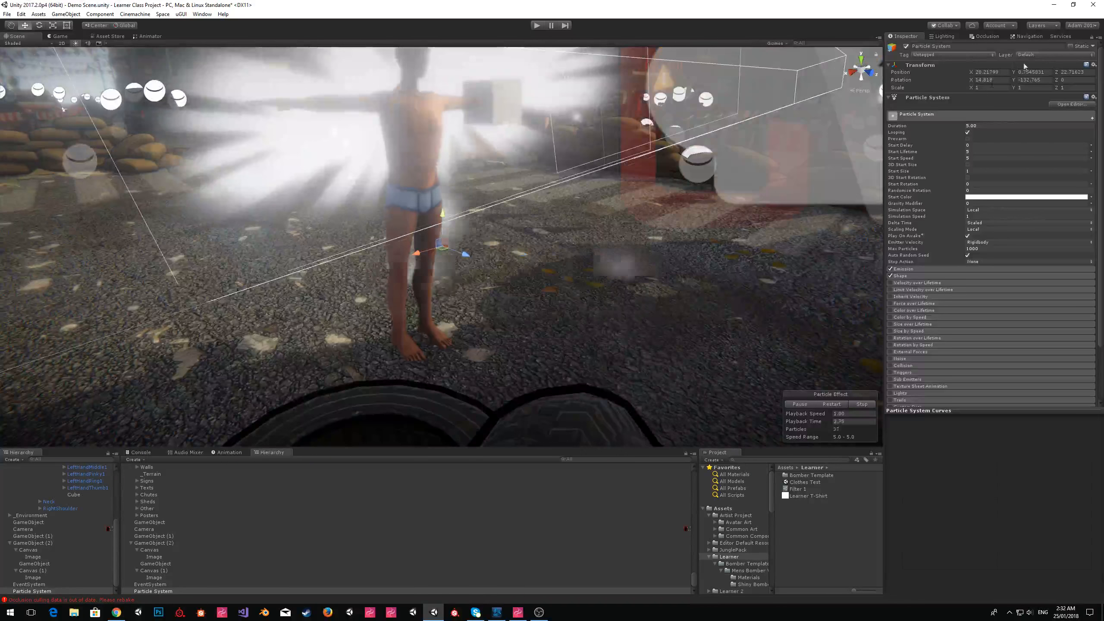
- Set the Particle System's position to 0 on all axes and its X rotation to 0
left_click(998, 71)
type("0")
key("Tab")
type("0")
key("Tab")
type("0")
key("Tab")
type("0")
key("Tab")
- Move the Particle System across the ground to the avatar's feet
right_click_drag(678, 157, 765, 177)
key("s")
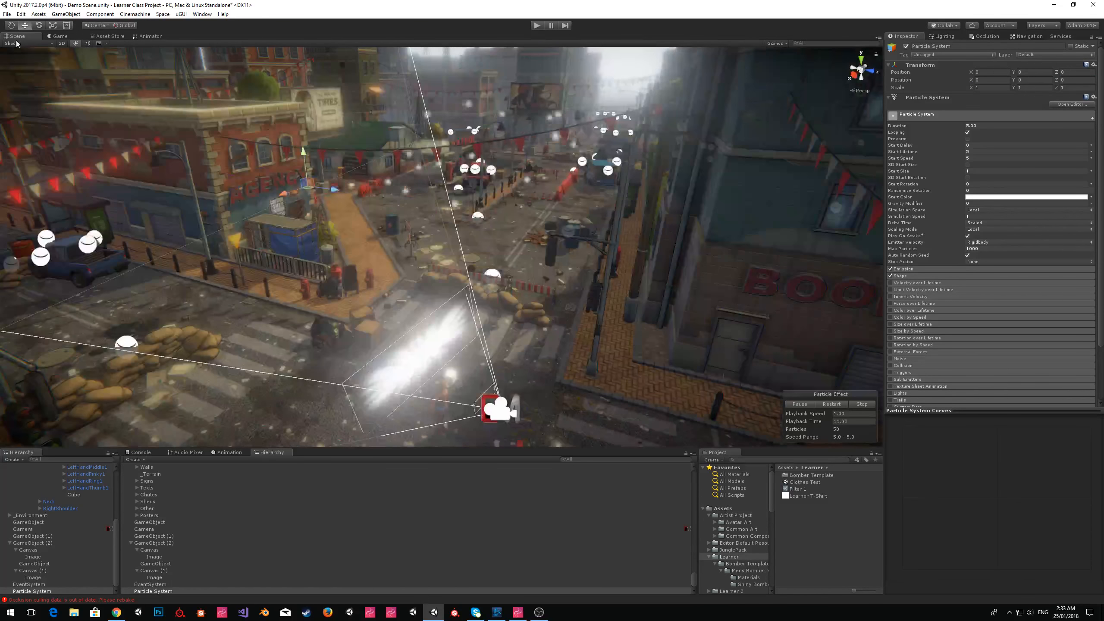
left_click_drag(308, 189, 453, 401)
mouse_move(454, 313)
right_mouse_down()
mouse_move(510, 368)
mouse_move(446, 306)
right_mouse_up()
key("w")
- Expand the Particle System's Shape settings and set its X rotation to -90, keeping Y at 0
left_click(909, 278)
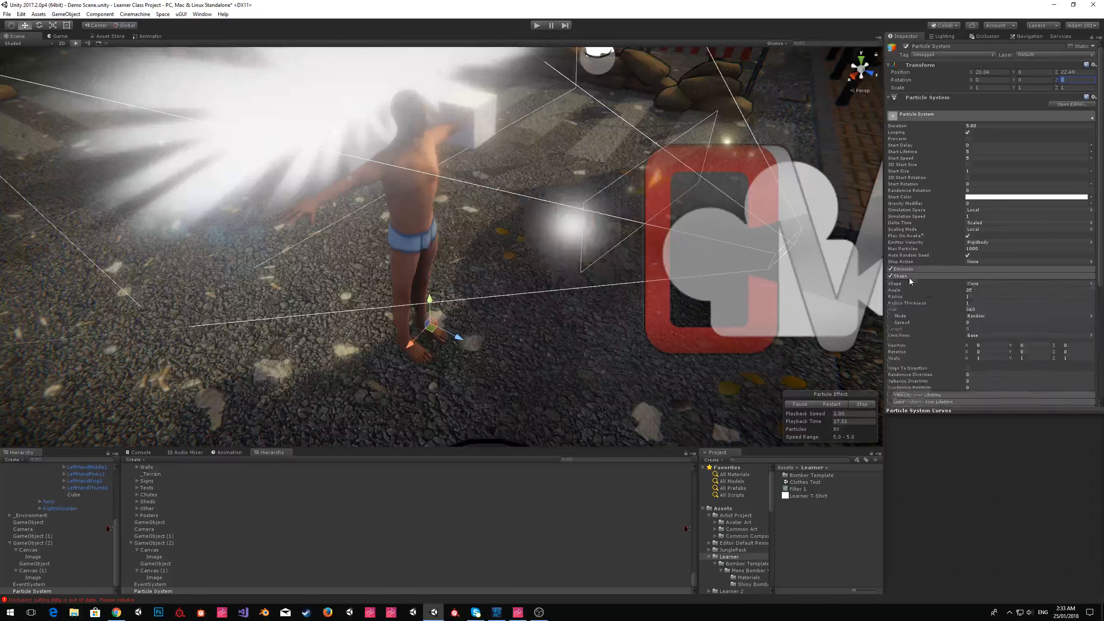
left_click(1025, 79)
type("90")
key("BackSpace")
key("BackSpace")
type("0")
key("shift+Tab")
type("90-")
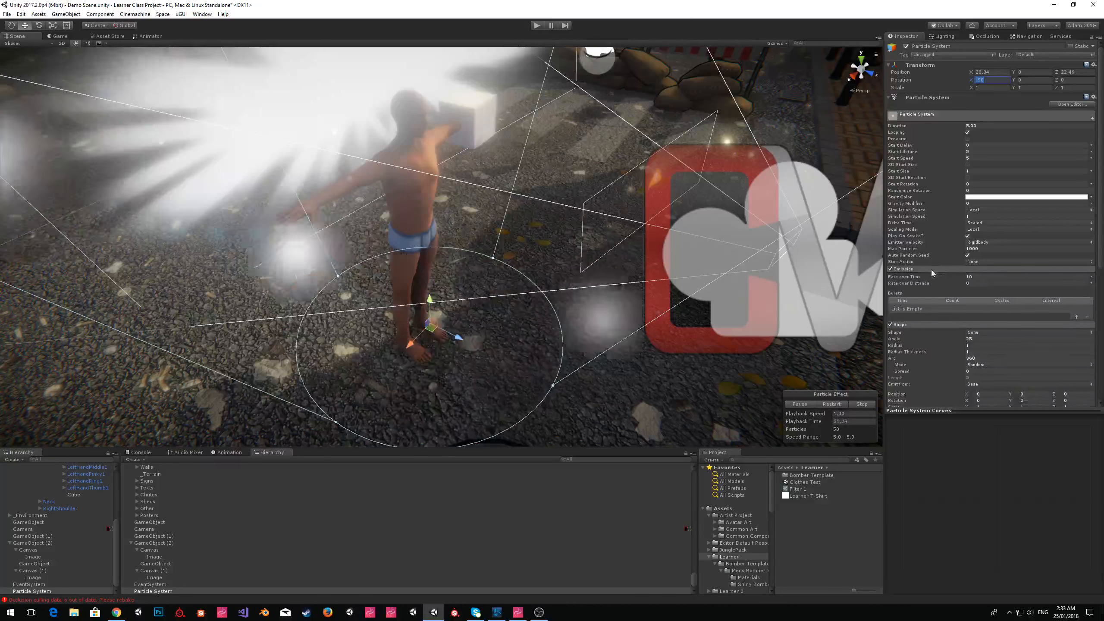
- Set the Particle System's start lifetime to 1 and its start size to 0.14
left_click(987, 152)
type("1")
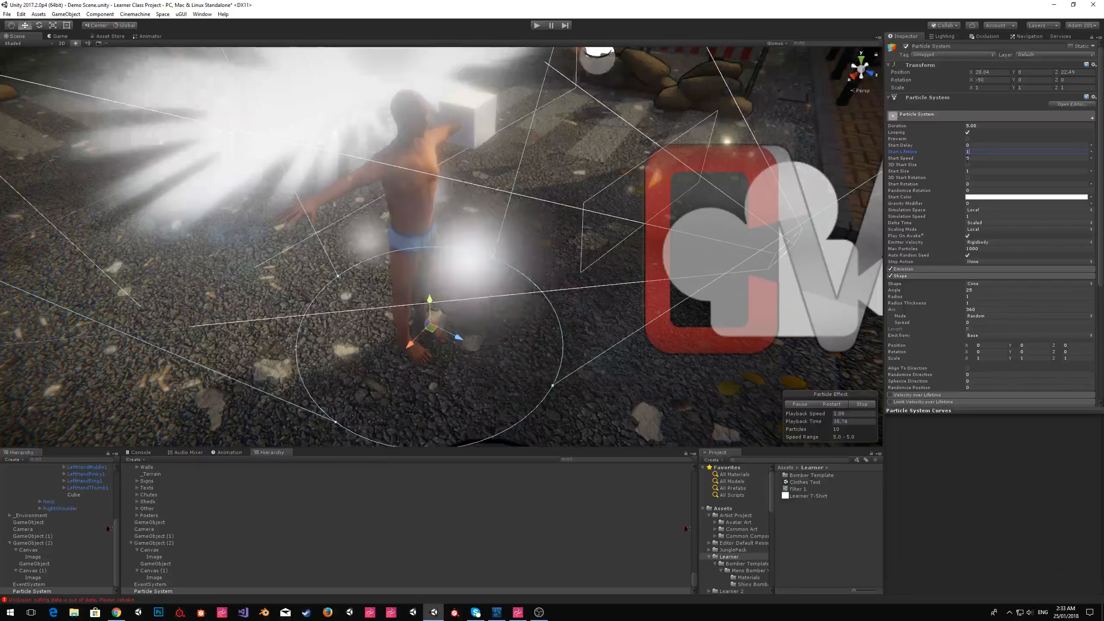
left_click_drag(963, 171, 950, 172)
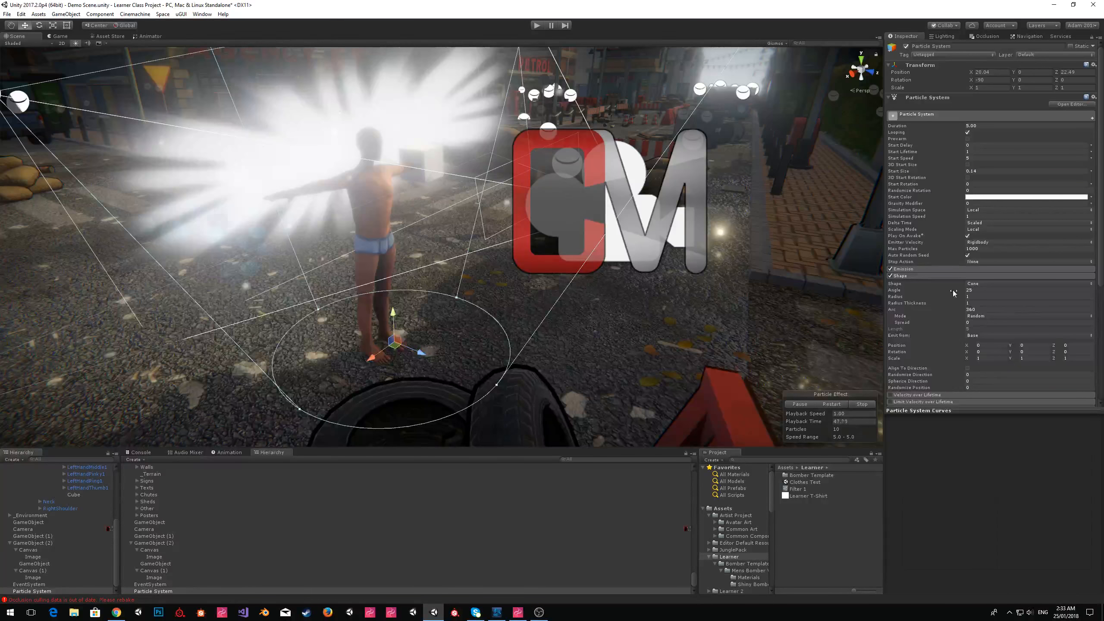
- Set the particle Shape's cone angle to 0 and check the effect from the scene and game views
left_click_drag(955, 291, 426, 286)
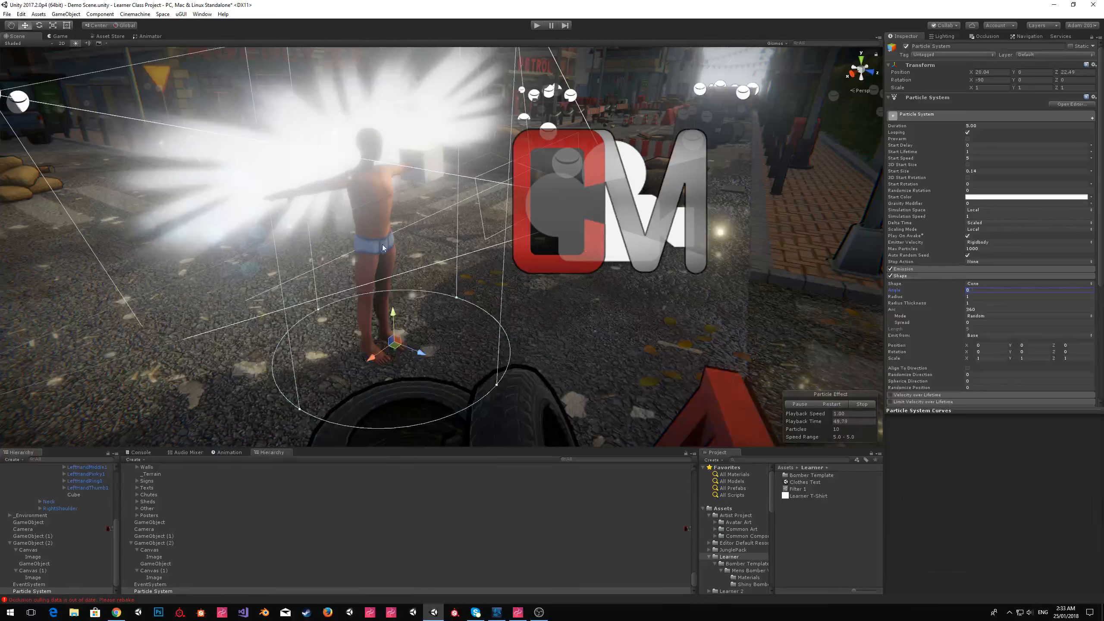
right_click_drag(448, 144, 421, 99)
left_click(63, 38)
left_click(19, 36)
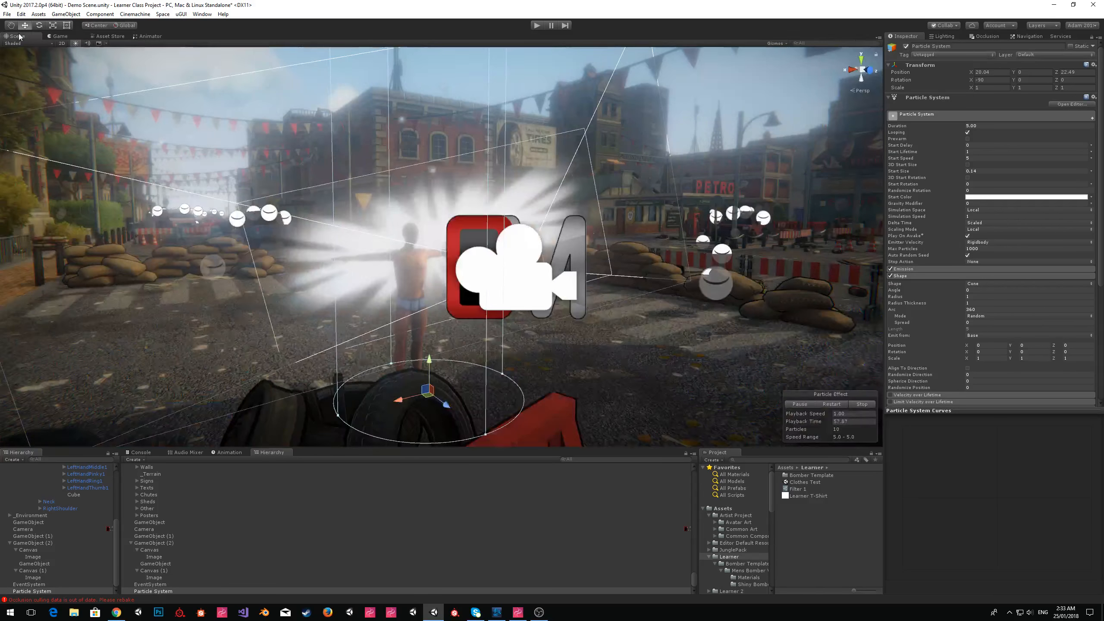
- Parent the Particle System under GameObject (2) and add a Screenshot Layer Element component to it
left_click_drag(25, 592, 33, 543)
scroll(996, 350, "down", 5)
left_click(985, 395)
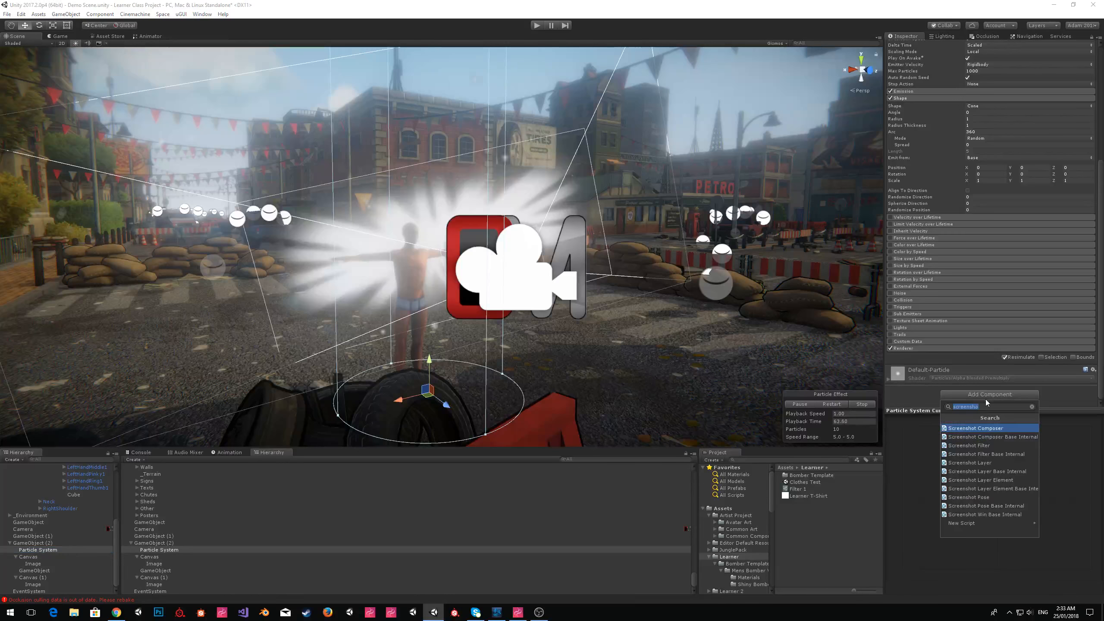
left_click(995, 480)
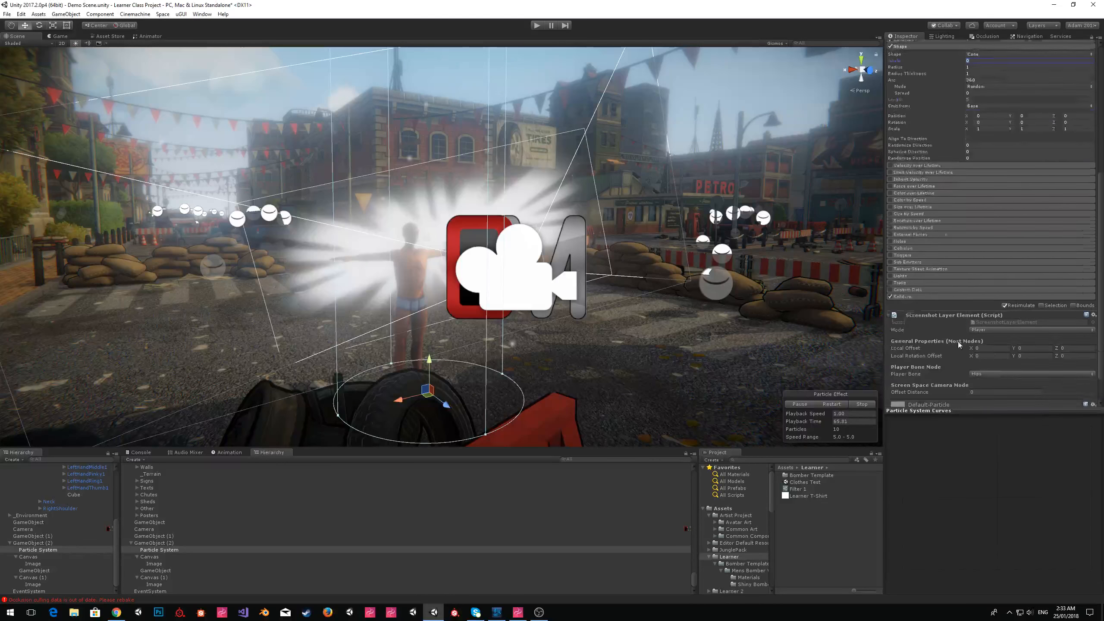
left_click(1004, 322)
left_click(963, 316)
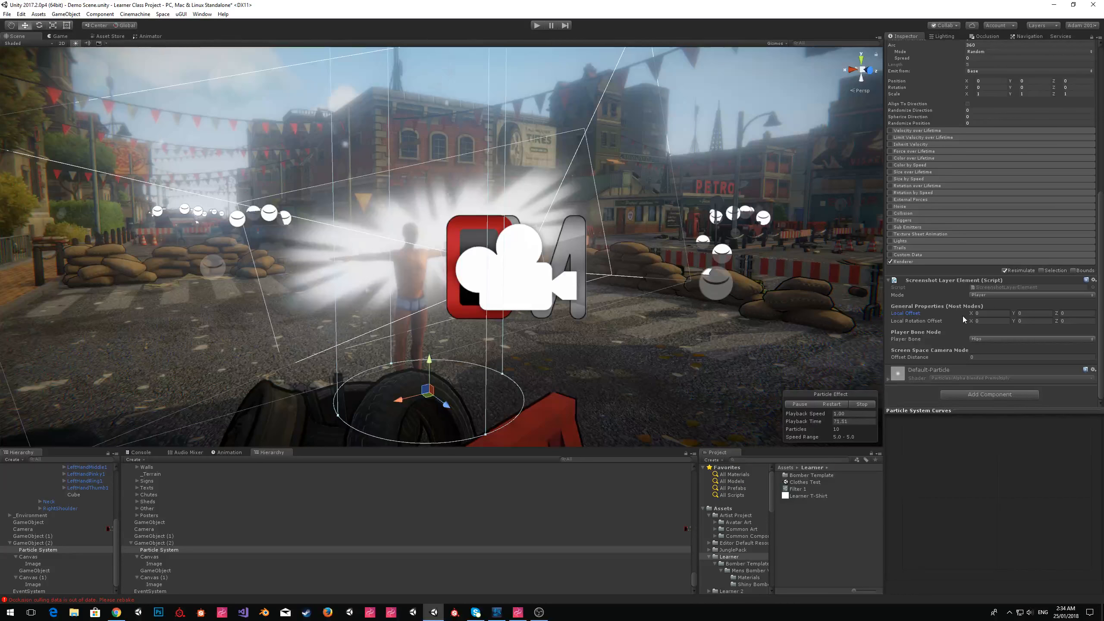
- Set the Screenshot Layer Element's X local rotation offset to -90
scroll(959, 313, "up", 3)
scroll(973, 330, "up", 2)
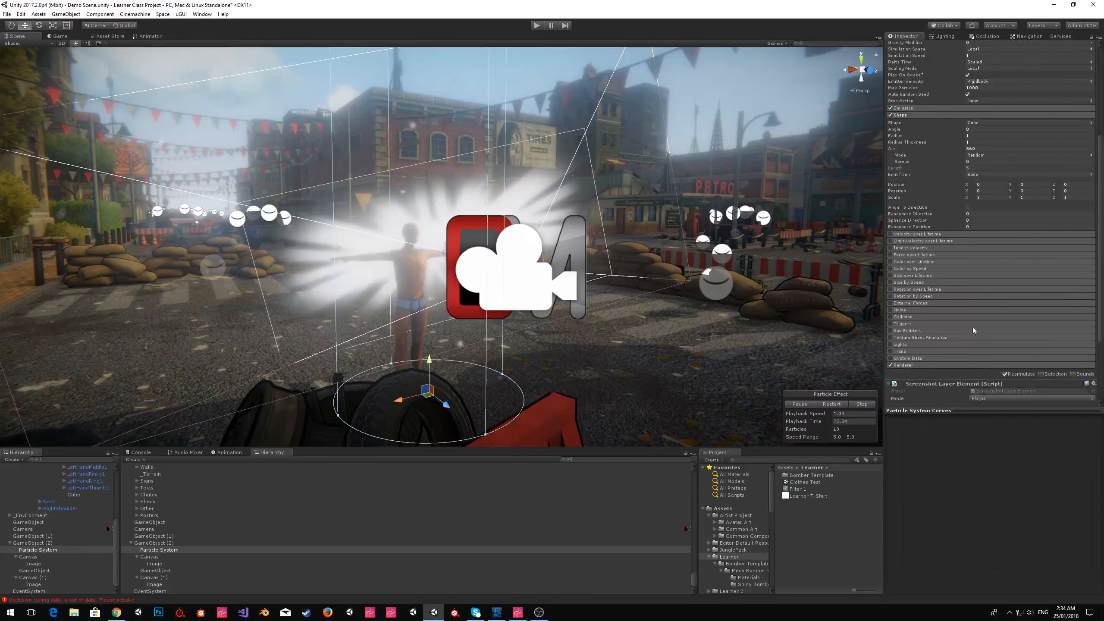
scroll(985, 348, "down", 5)
left_click(985, 321)
type("-90")
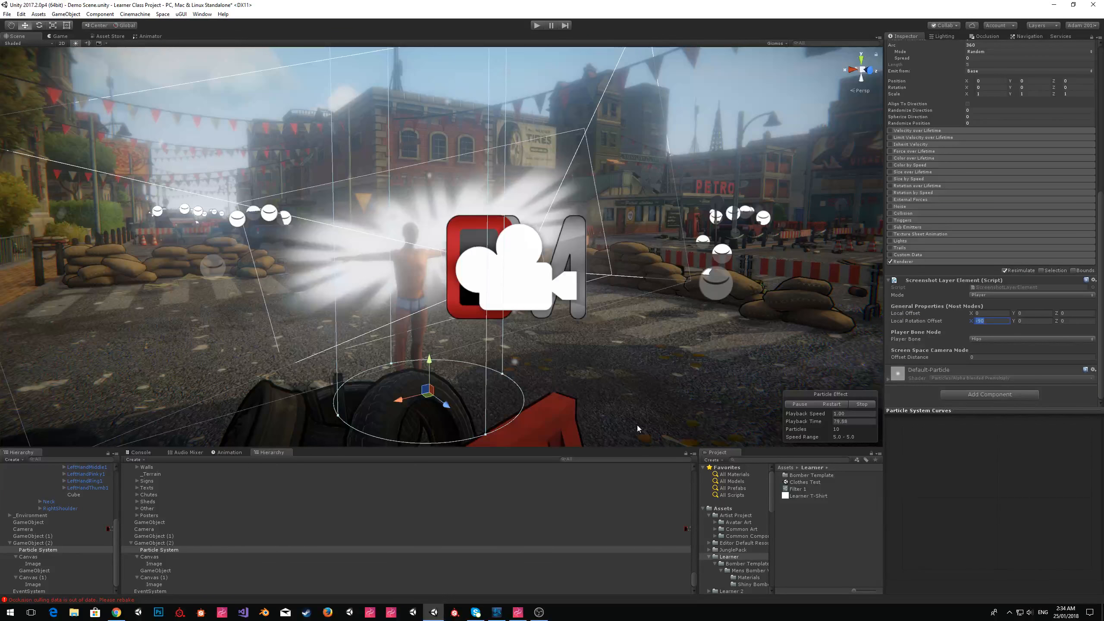
- Select the Screenshot Layer object, GameObject (2), and collapse the avatar's hierarchy
left_click(49, 544)
scroll(38, 566, "up", 5)
left_click(10, 481)
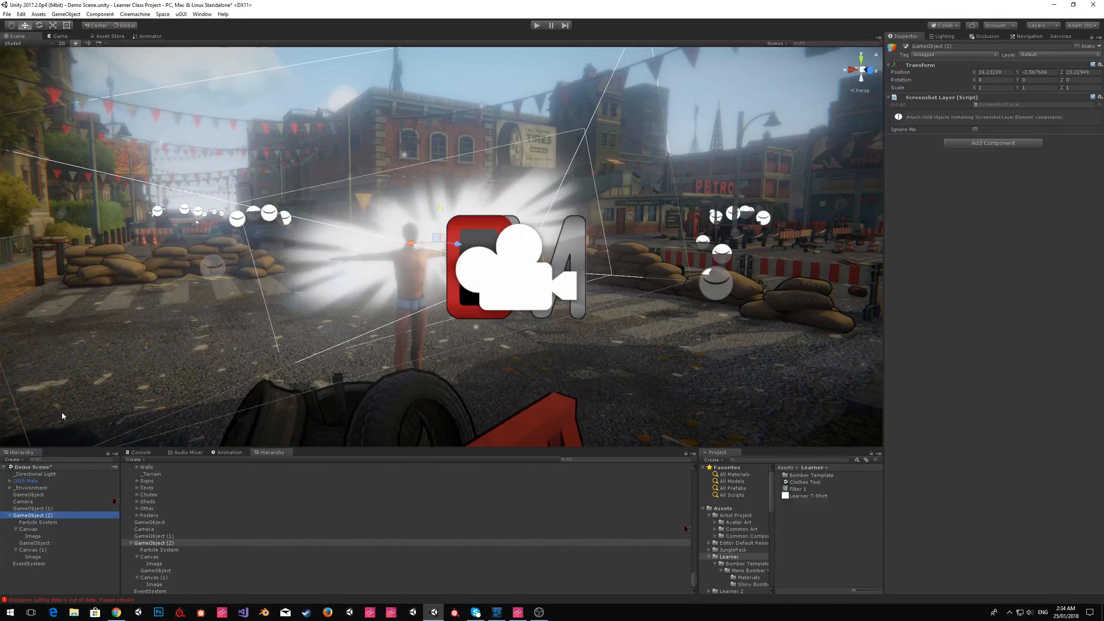
- Create an empty game object and add a Screenshot Pose component to it
left_click(66, 13)
left_click(74, 22)
left_click(996, 102)
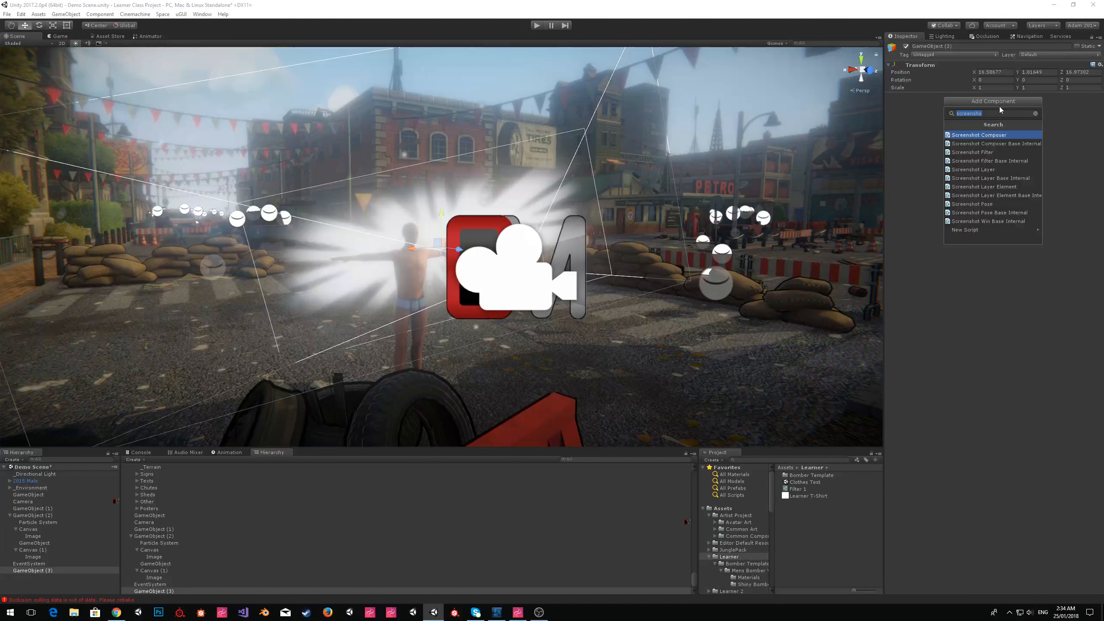
left_click(974, 204)
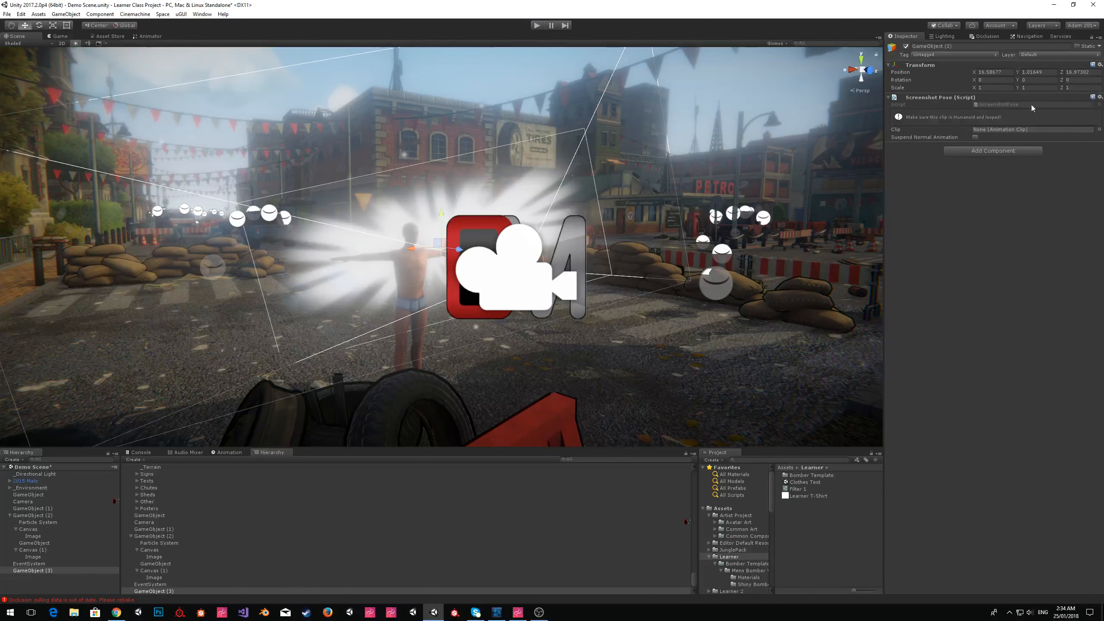
left_click(1100, 129)
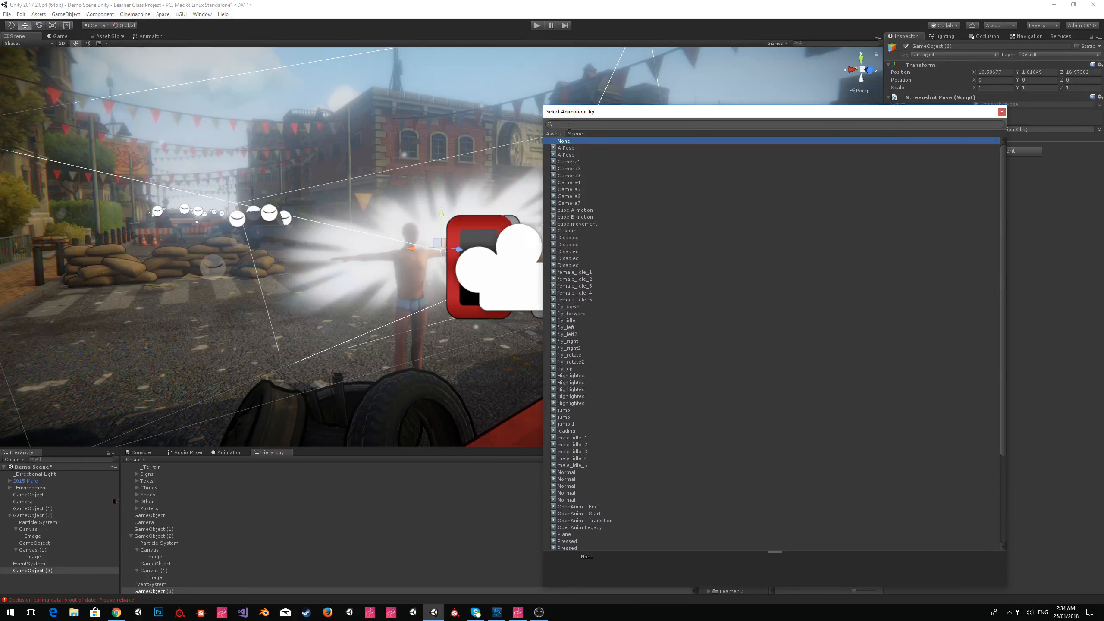
left_click(1002, 112)
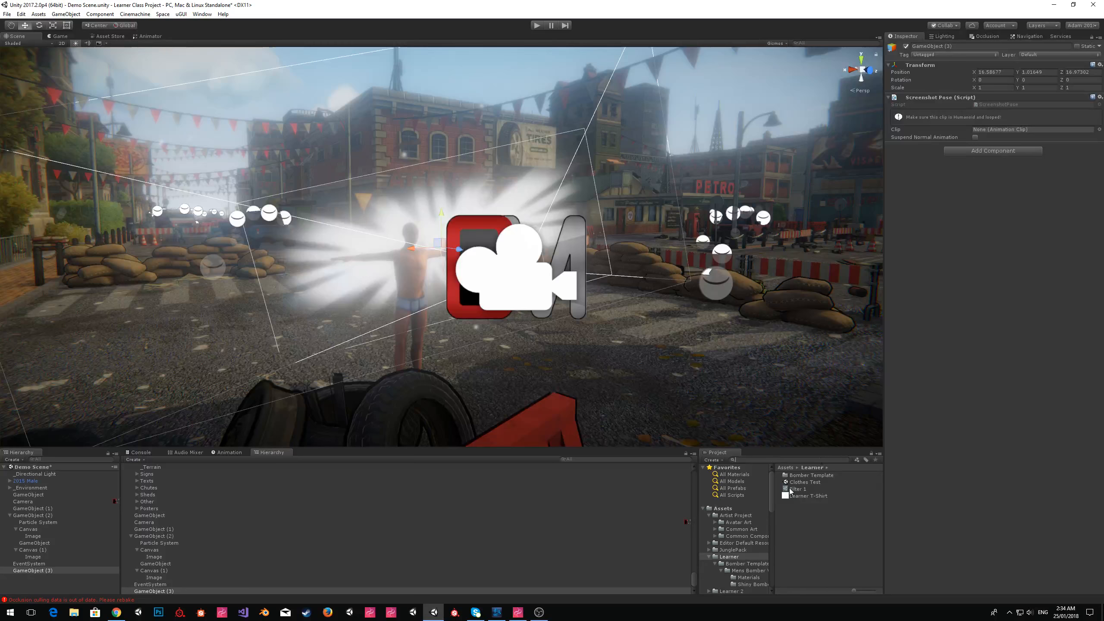
type("sit")
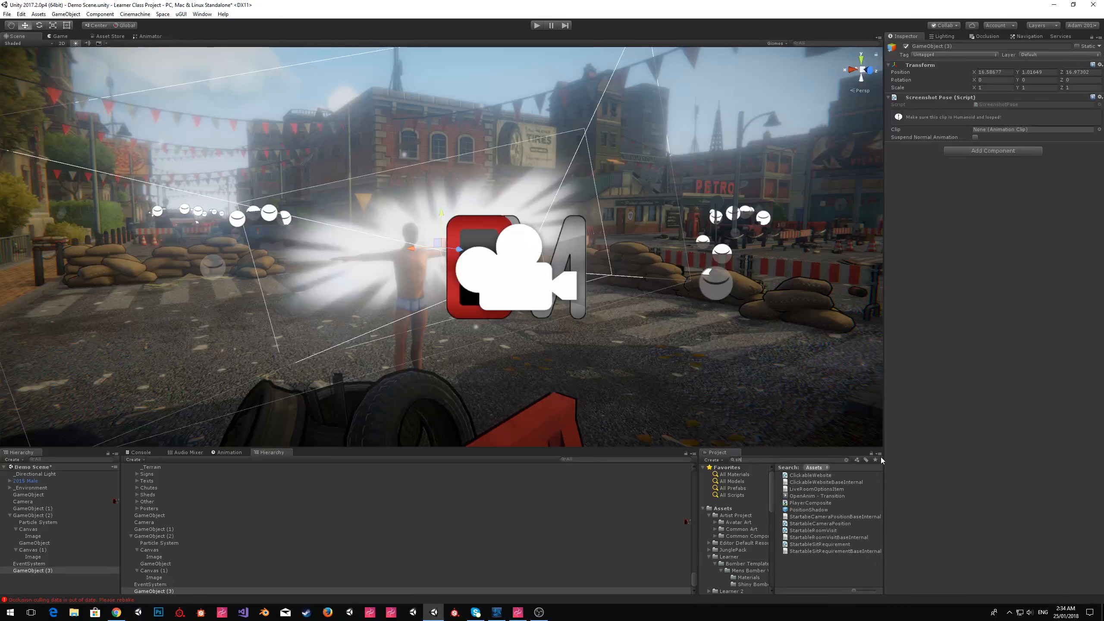
key("BackSpace")
key("BackSpace")
type("eat")
key("BackSpace")
key("BackSpace")
key("BackSpace")
key("BackSpace")
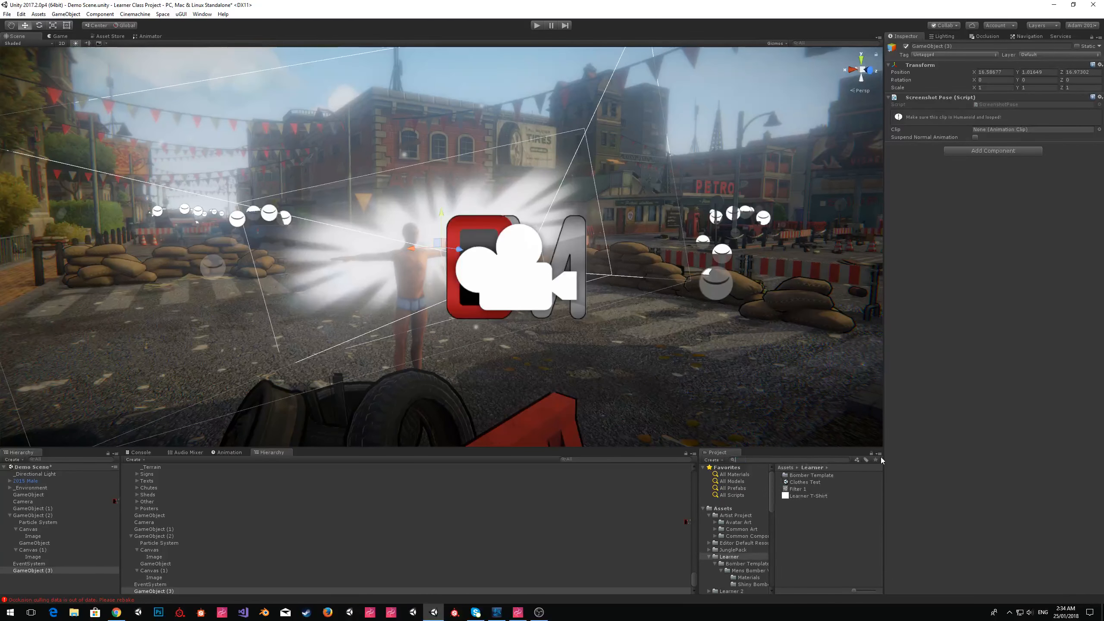
- Search the project for animation clips, select fly_down and play its preview
type("t:animation")
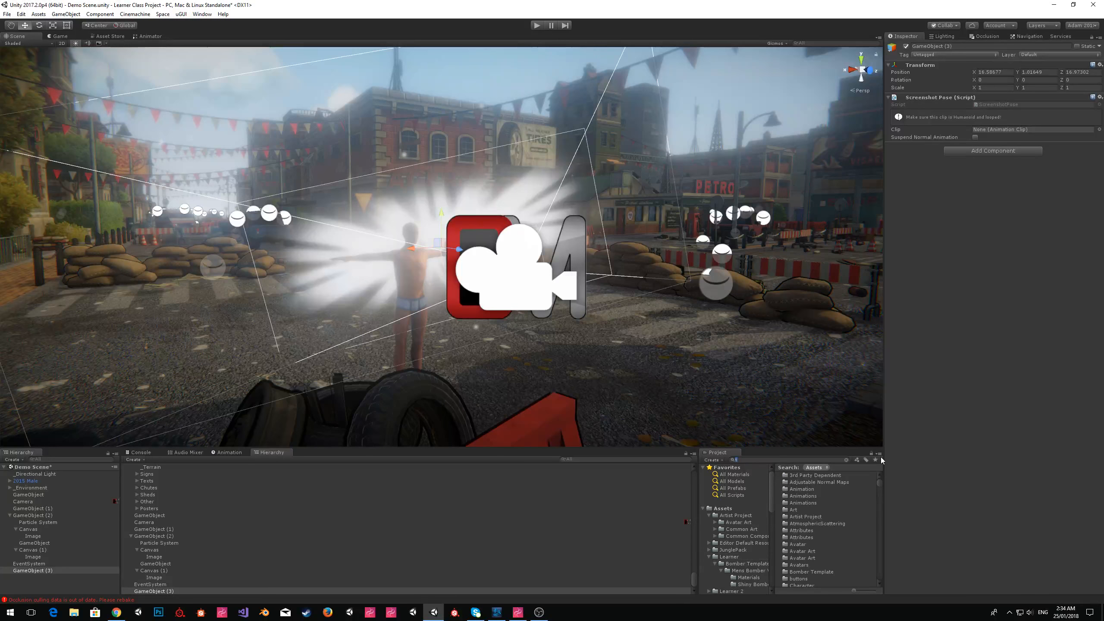
scroll(851, 526, "down", 4)
left_click(814, 554)
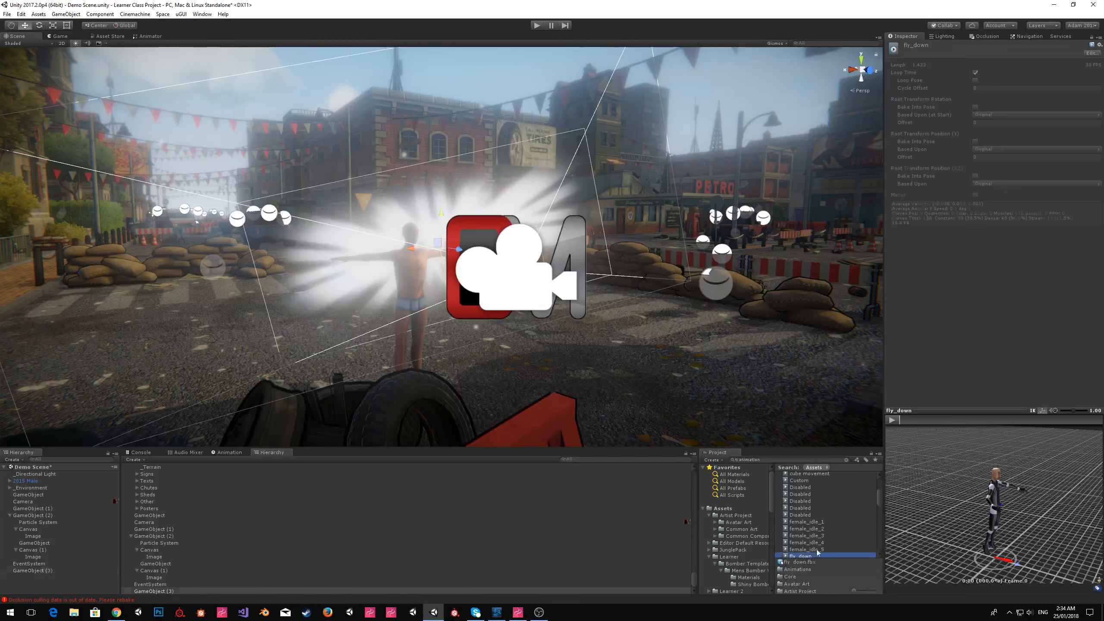
left_click(849, 460)
left_click_drag(989, 464, 908, 435)
left_click(892, 420)
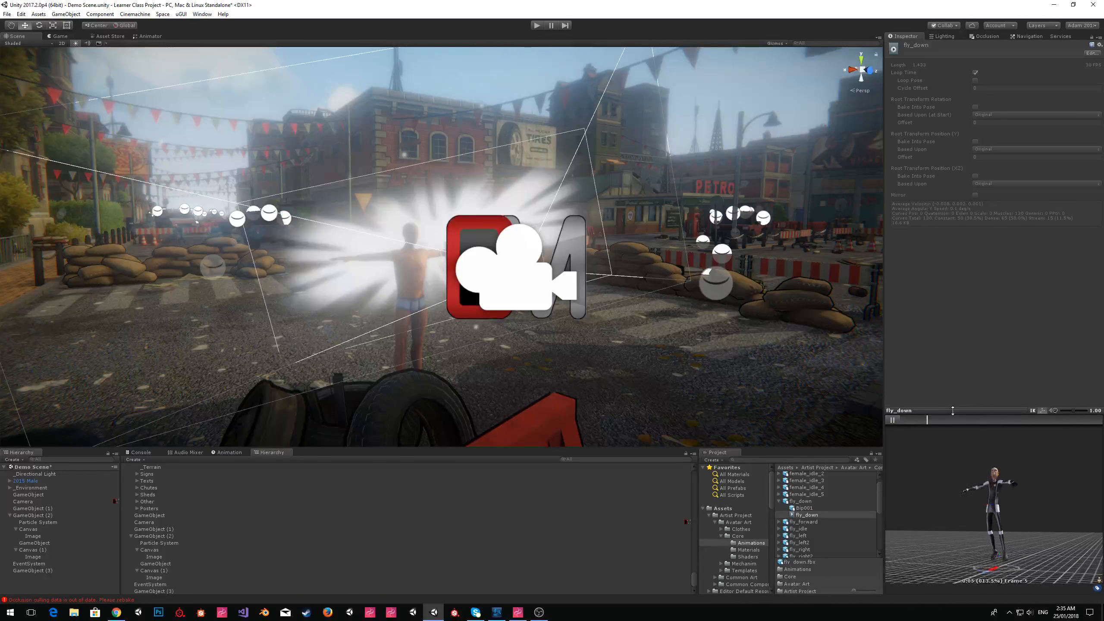
- Set the avatar definition in the fly_down model's rig to Create From This Model and apply the change
left_click(802, 502)
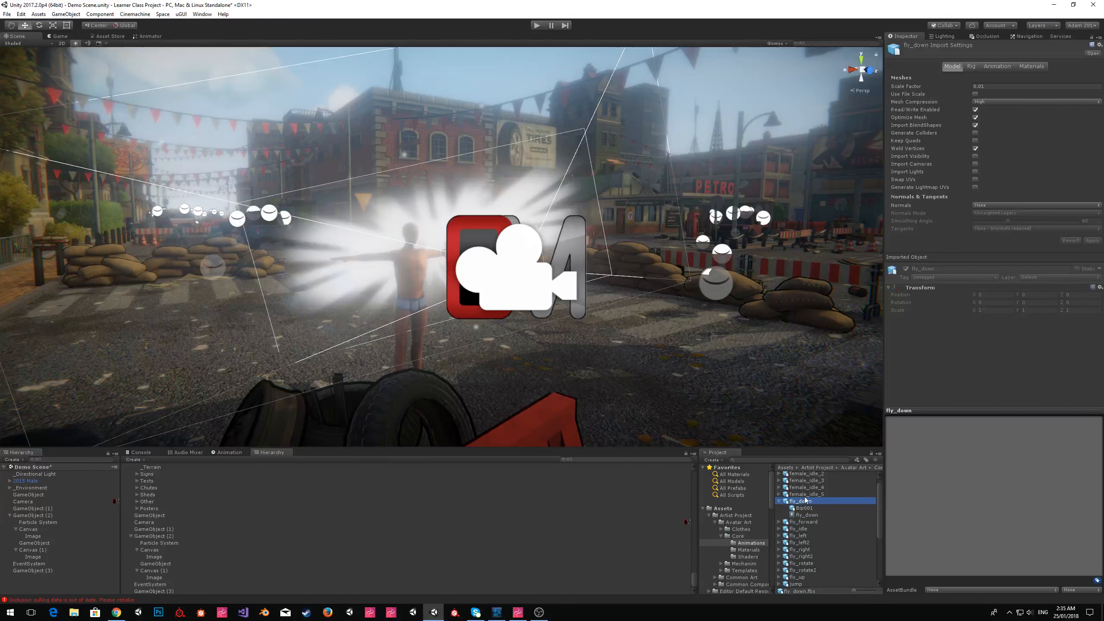
left_click(972, 66)
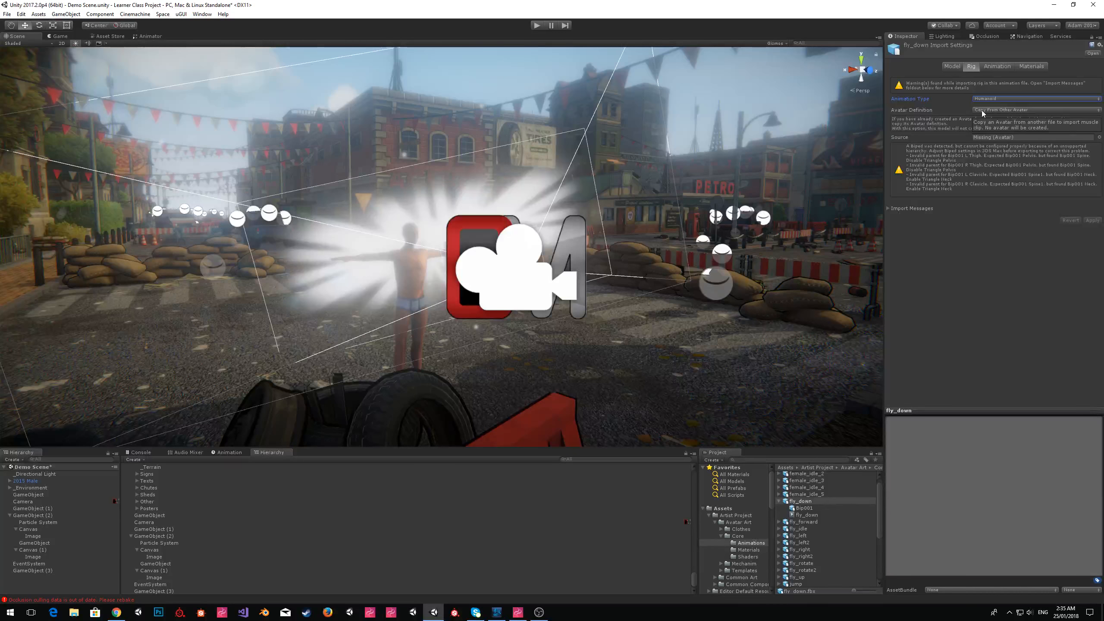
left_click(982, 110)
left_click(987, 115)
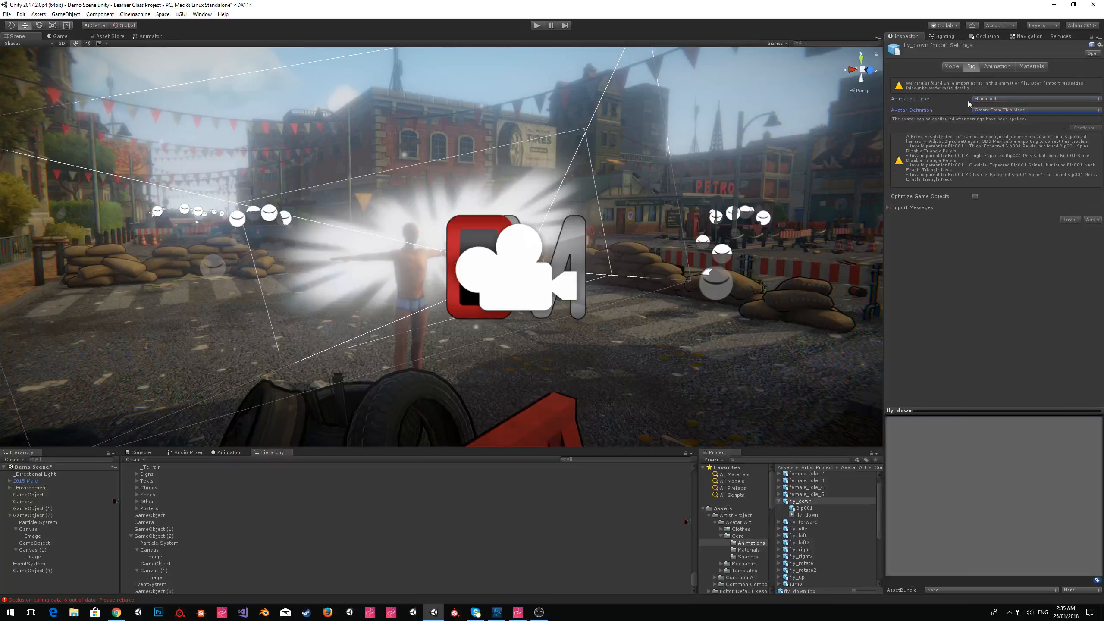
left_click(1091, 220)
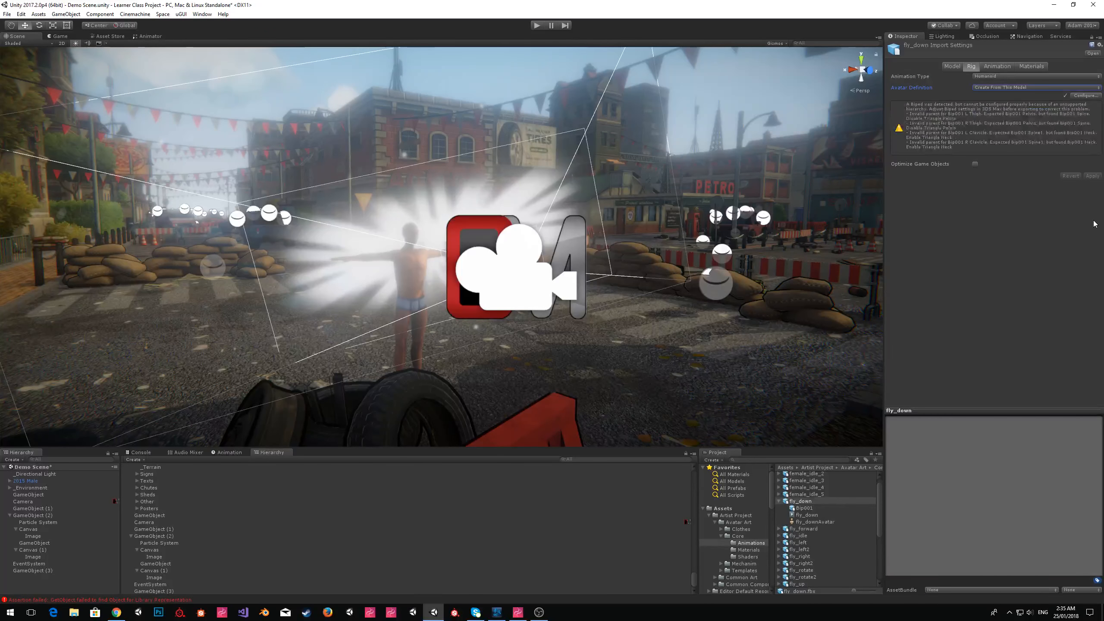
- Examine the fly_down clip's import settings, including Loop Time, and preview its animation
left_click(997, 66)
left_click_drag(1009, 487, 922, 467)
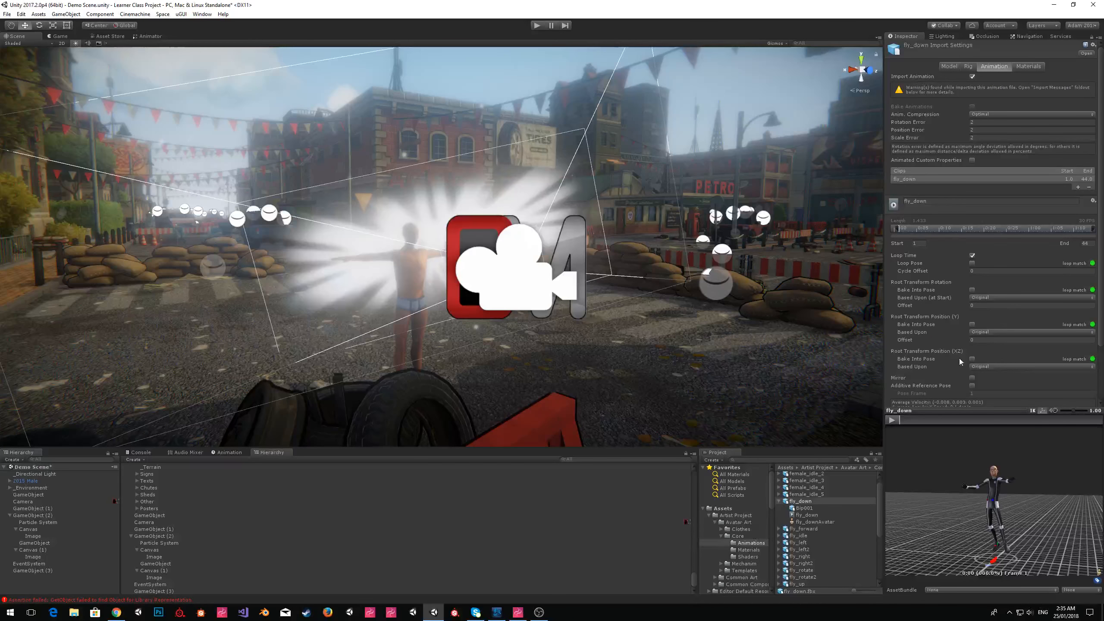
left_click(951, 256)
left_click(973, 256)
left_click(890, 421)
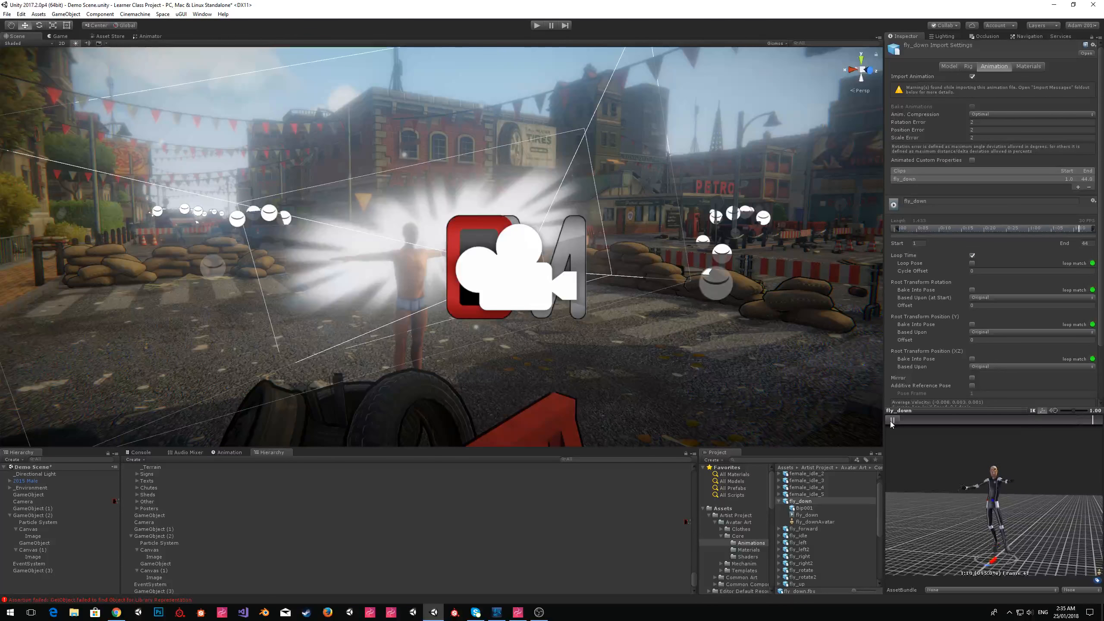
left_click(890, 421)
scroll(994, 322, "down", 3)
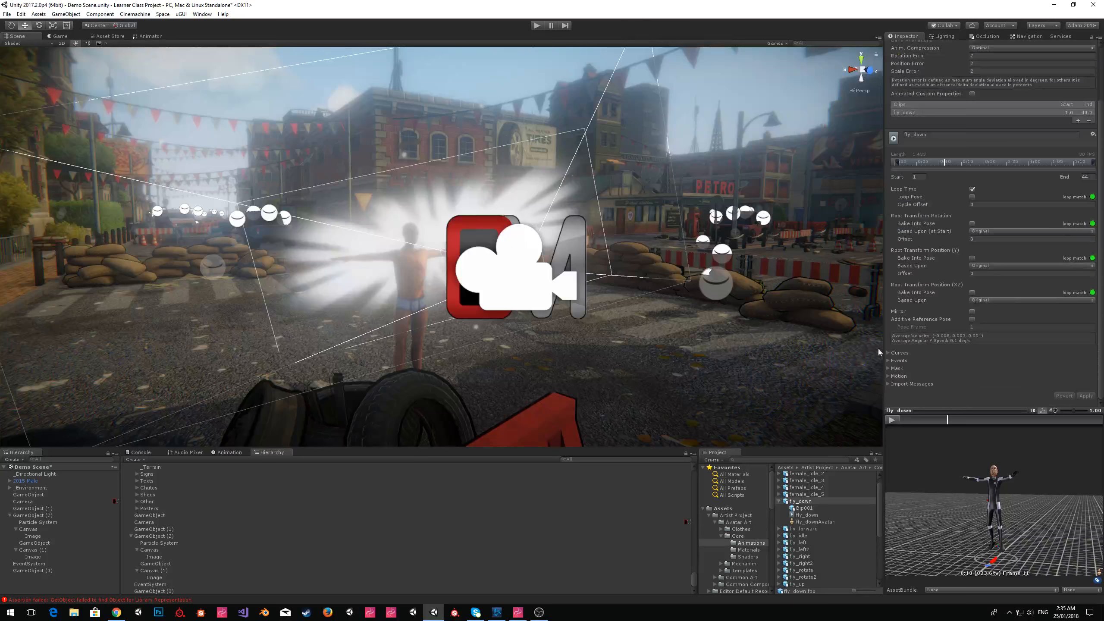
- Assign fly_down as the clip of GameObject (3)'s Screenshot Pose, and select the Screenshot Composer object
left_click(31, 570)
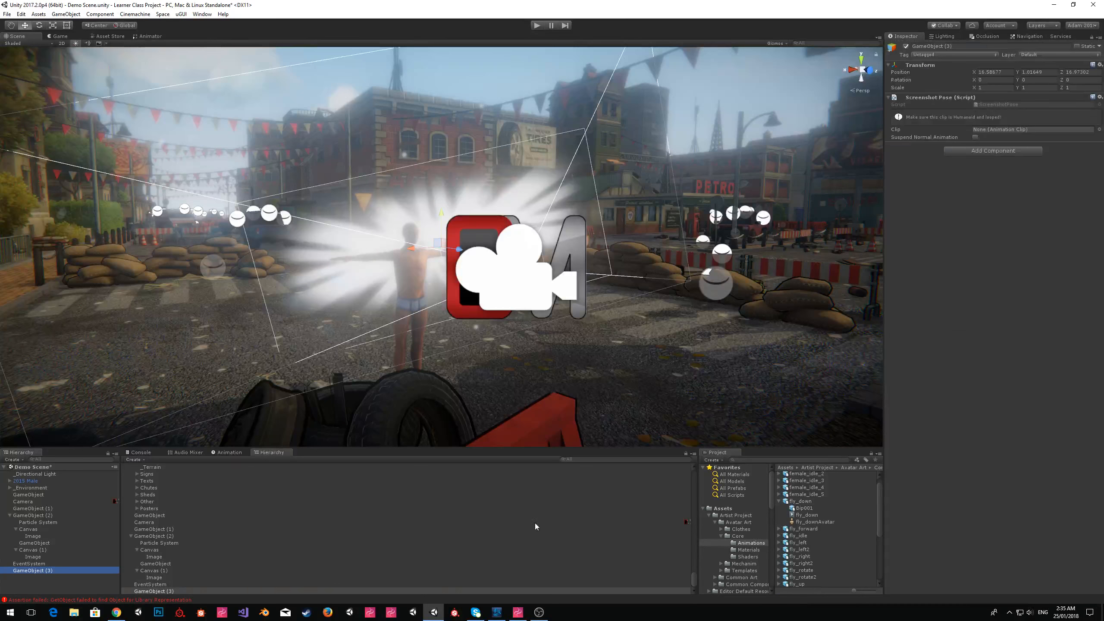
left_click_drag(806, 515, 989, 129)
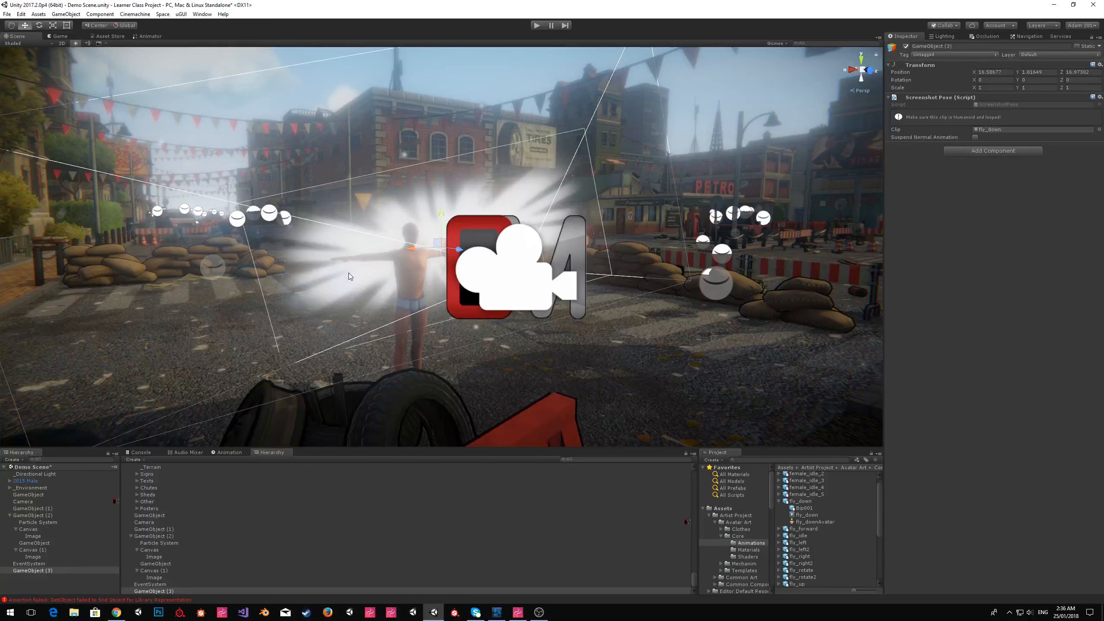
left_click(8, 509)
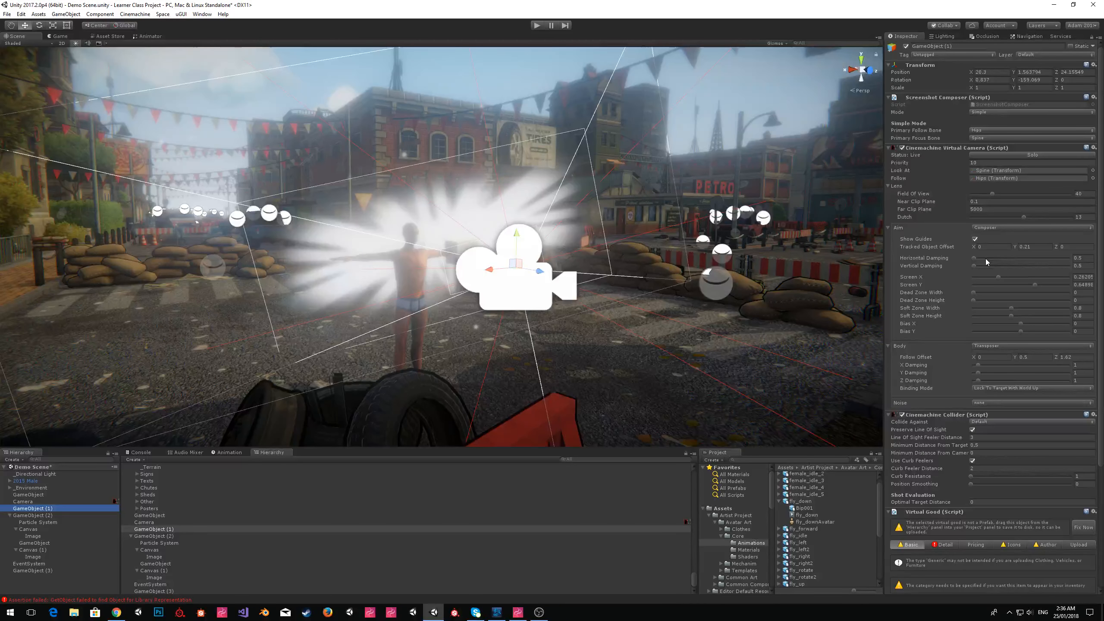
- Switch to the sinespace client and close its snapshot screen
left_click(518, 614)
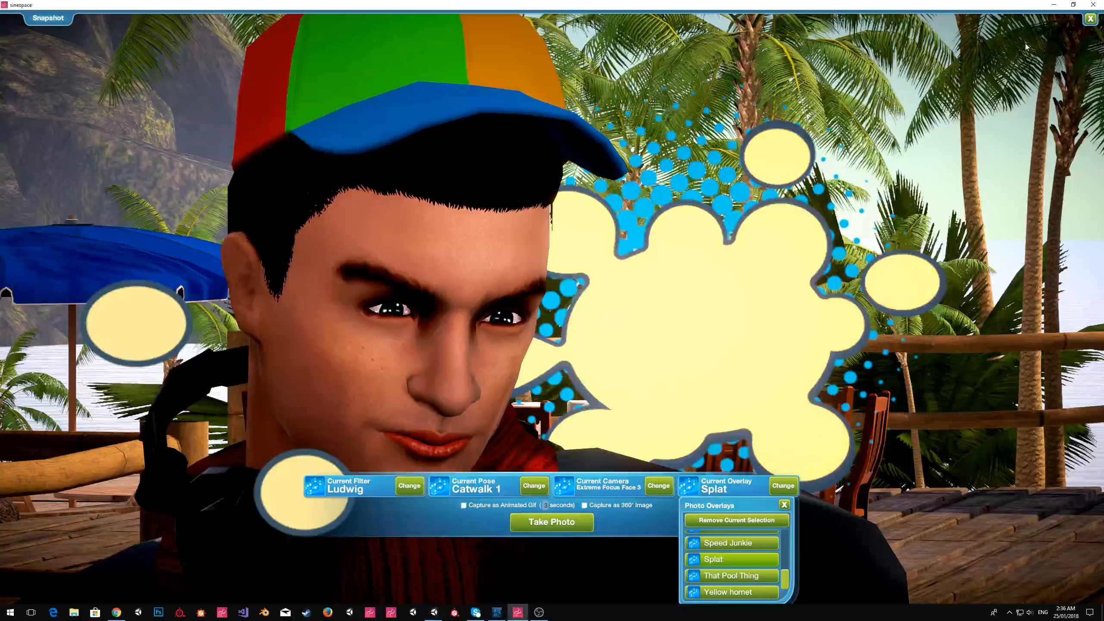
left_click(1093, 18)
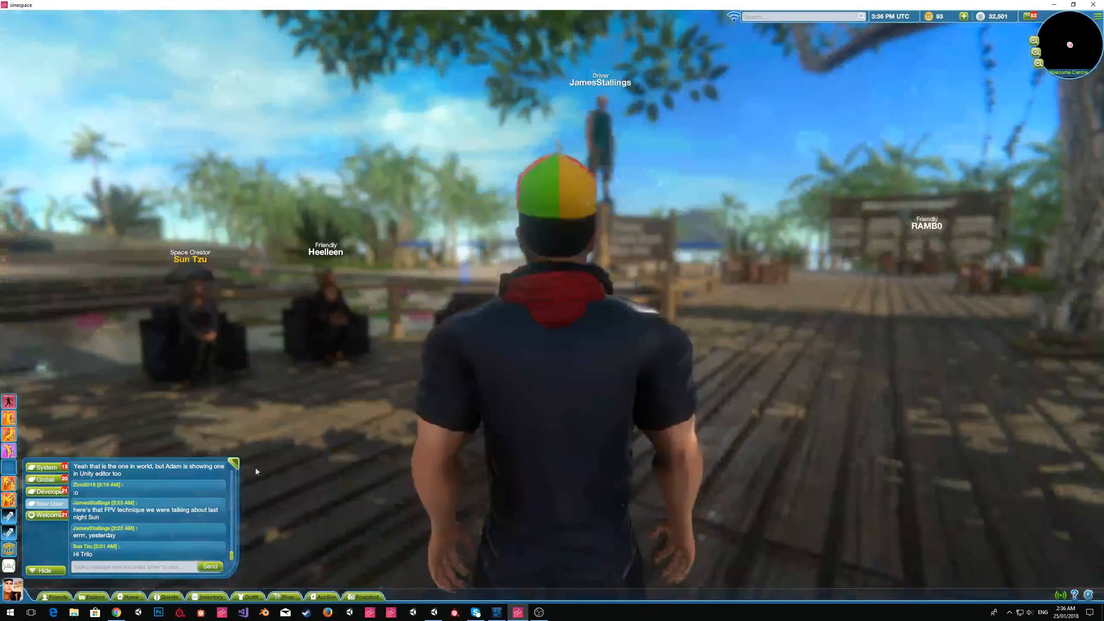
- Enlarge the chat window and read the recent New User and Global channel messages
scroll(194, 535, "up", 6)
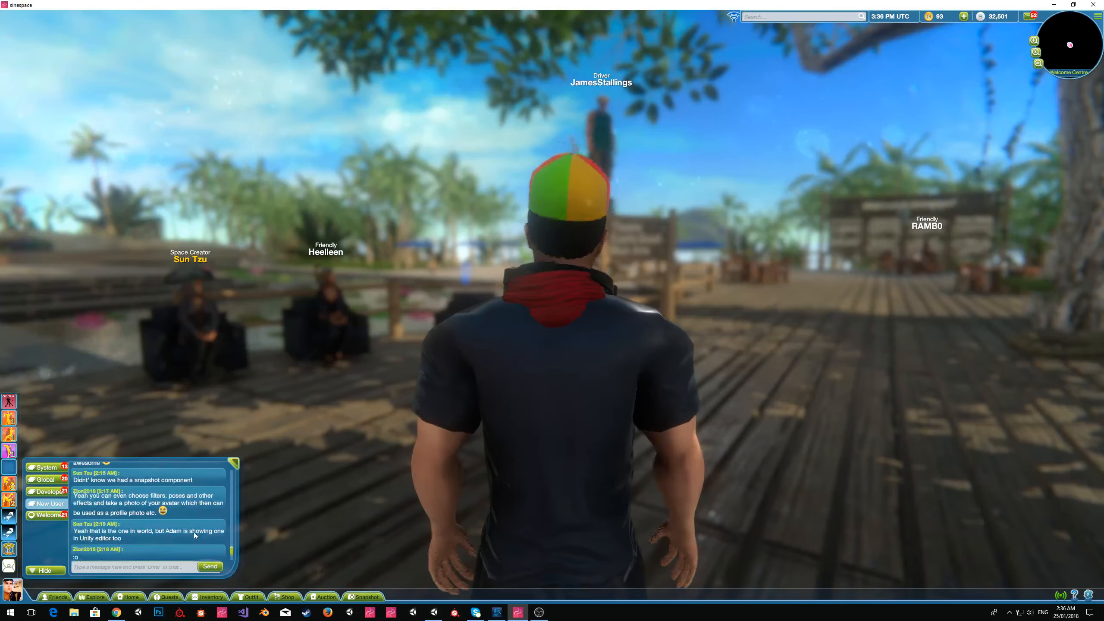
left_click_drag(226, 459, 311, 111)
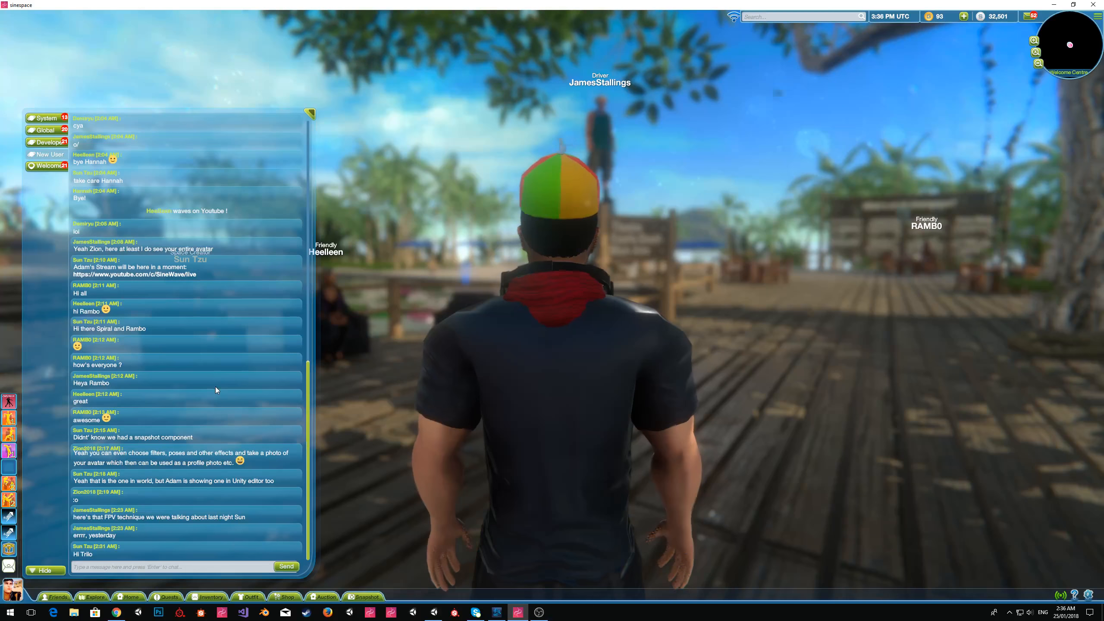
mouse_move(307, 460)
left_mouse_down()
mouse_move(299, 223)
mouse_move(302, 461)
left_mouse_up()
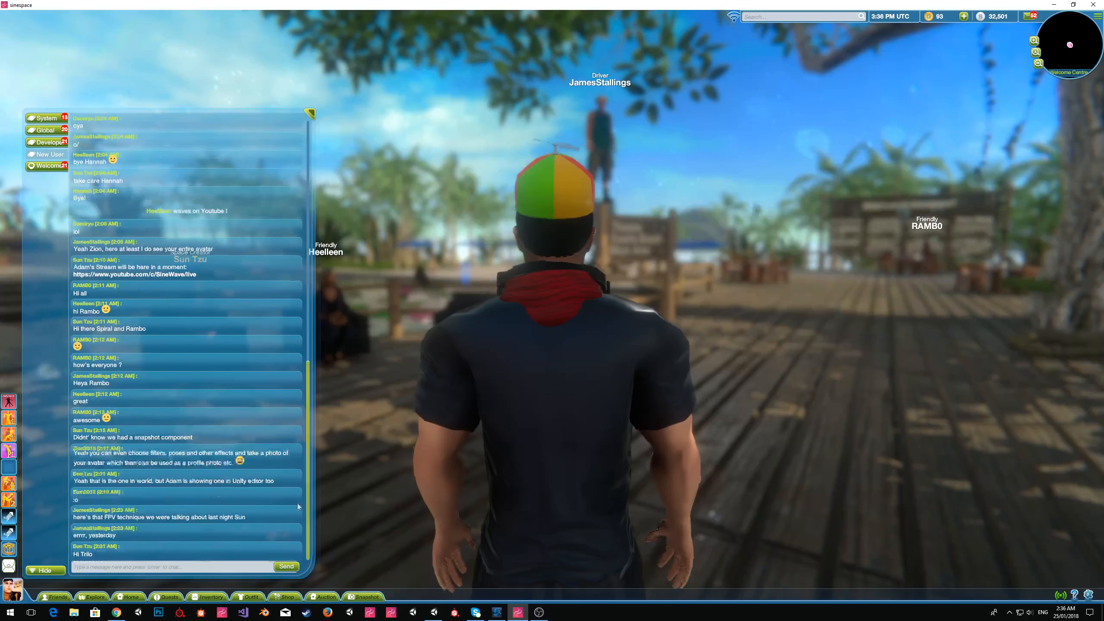
left_click(44, 131)
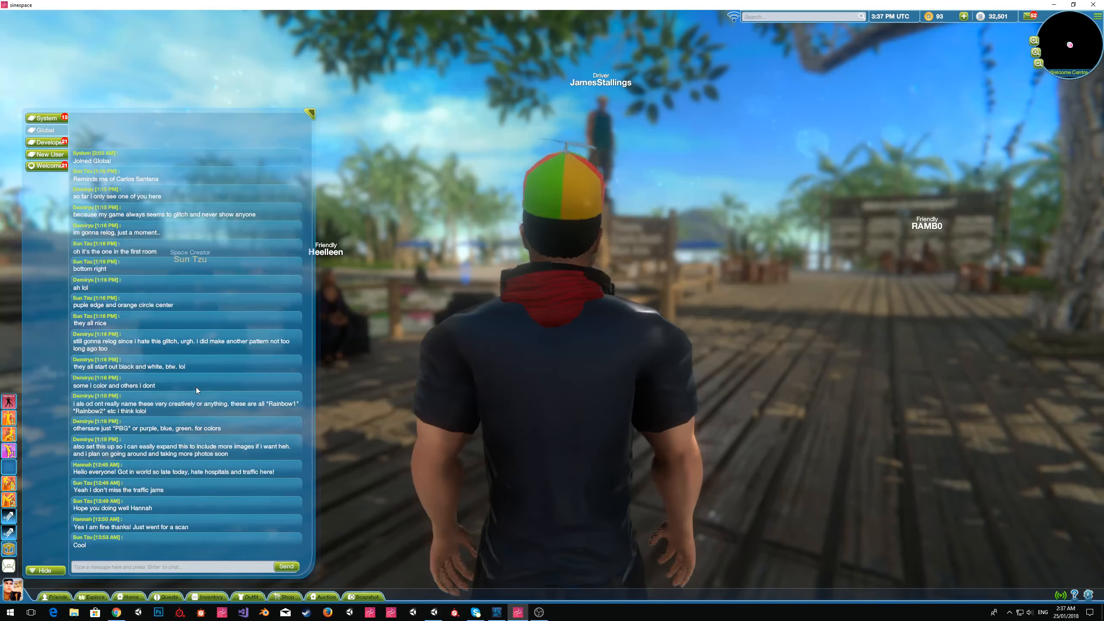
- Read the Developer channel's chat messages and switch back to Unity
left_click(47, 142)
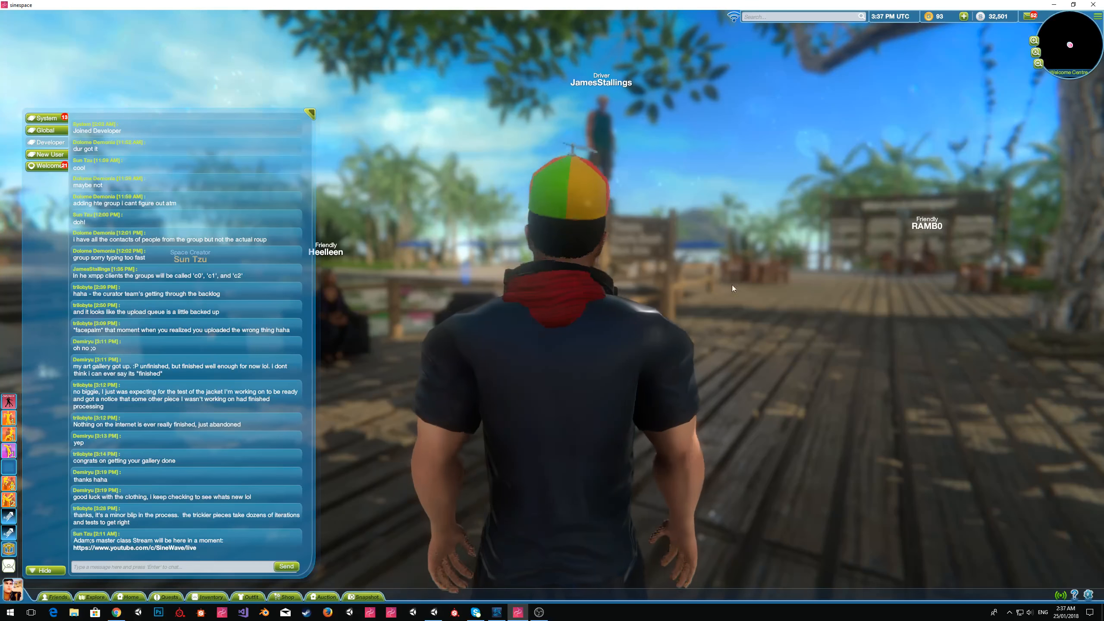
key("alt+Tab")
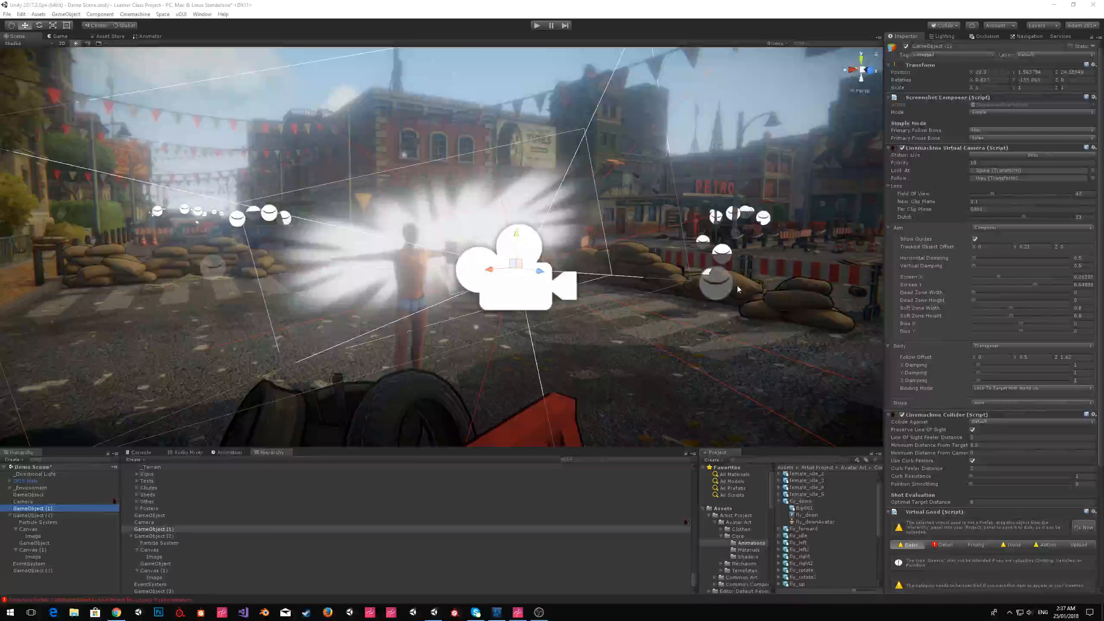
- Examine the city demo scene from street level and from above the rooftops
left_click(239, 166)
right_click_drag(238, 166, 409, 210)
key("s")
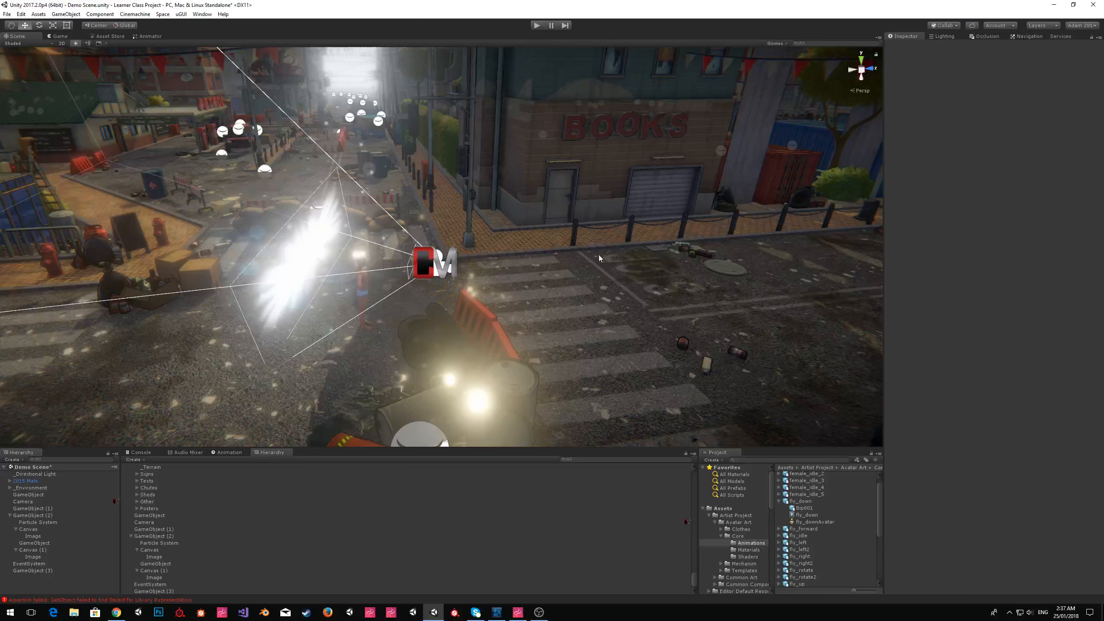
right_click_drag(656, 286, 397, 133)
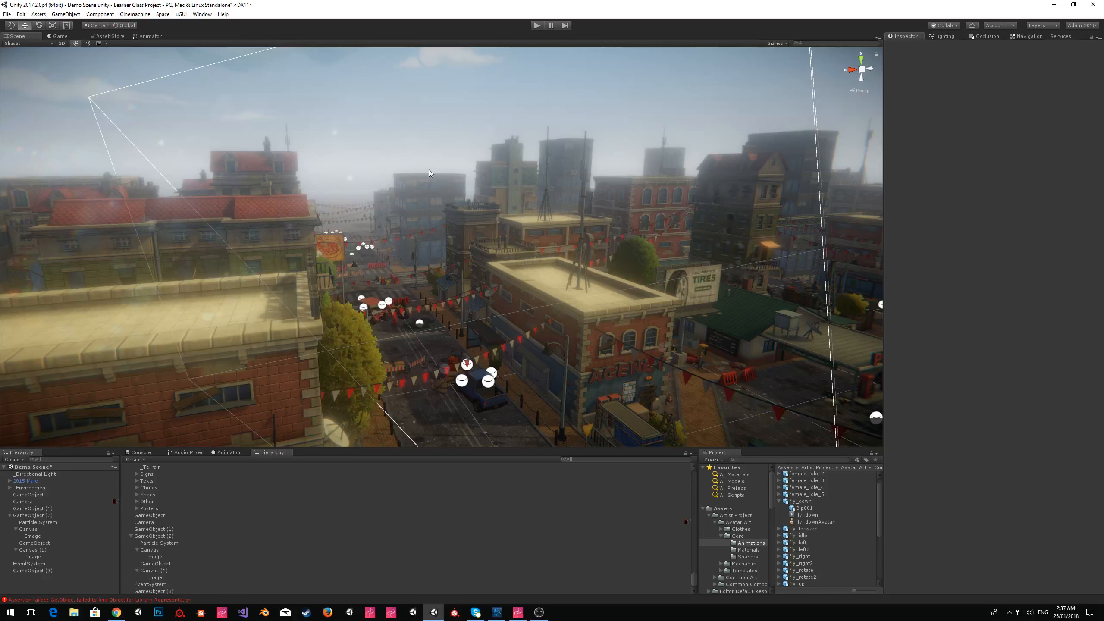
left_click_drag(437, 172, 426, 207, "alt")
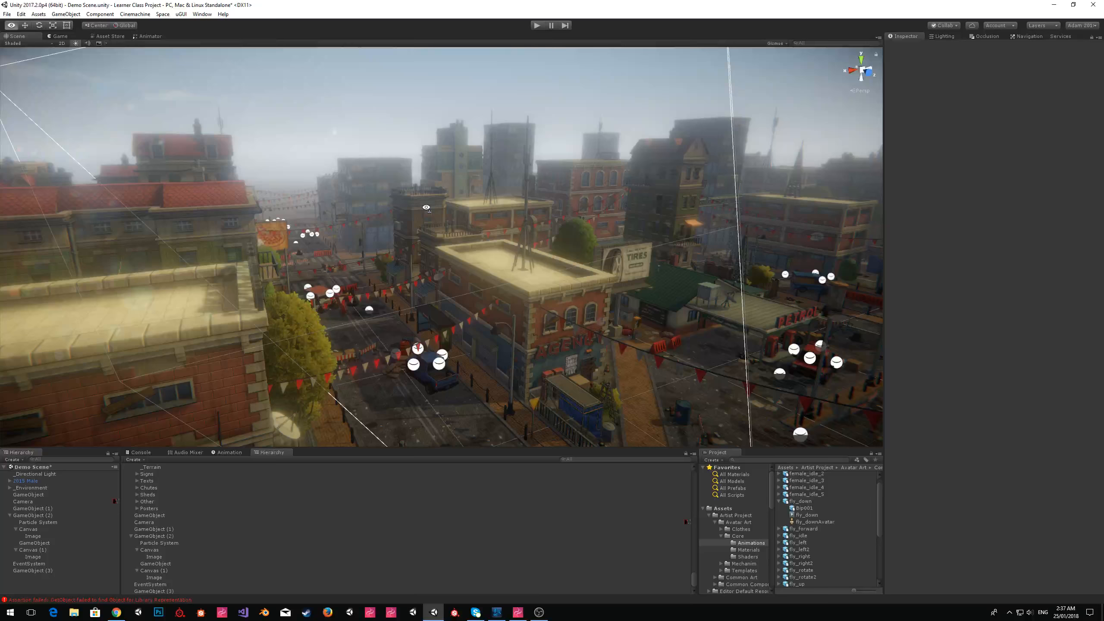
left_click_drag(426, 208, 533, 241, "alt")
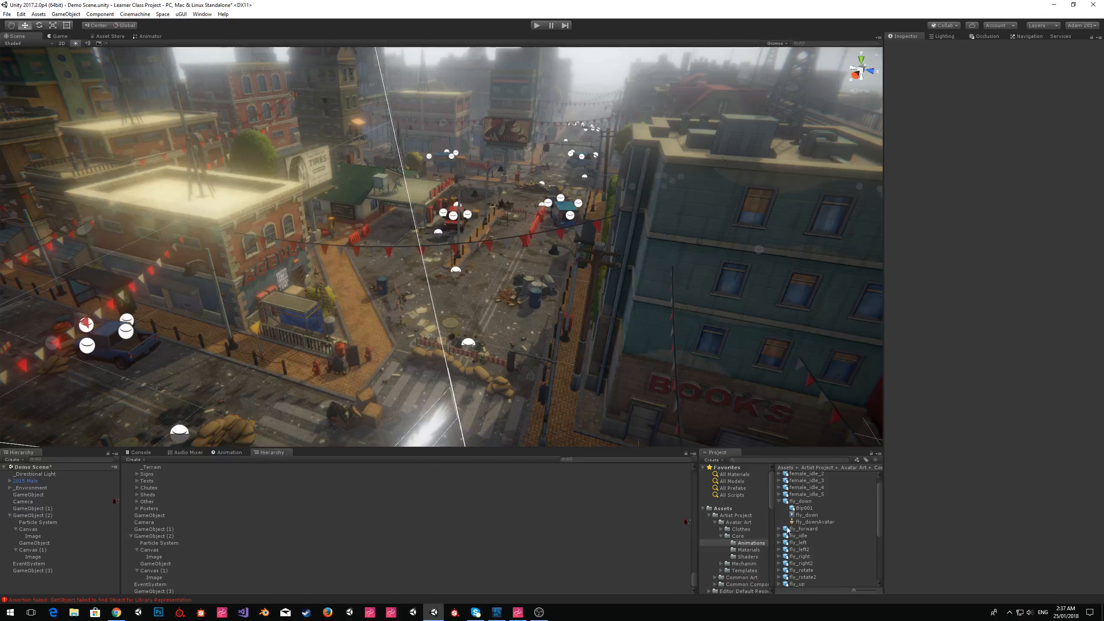
right_click_drag(623, 318, 680, 228)
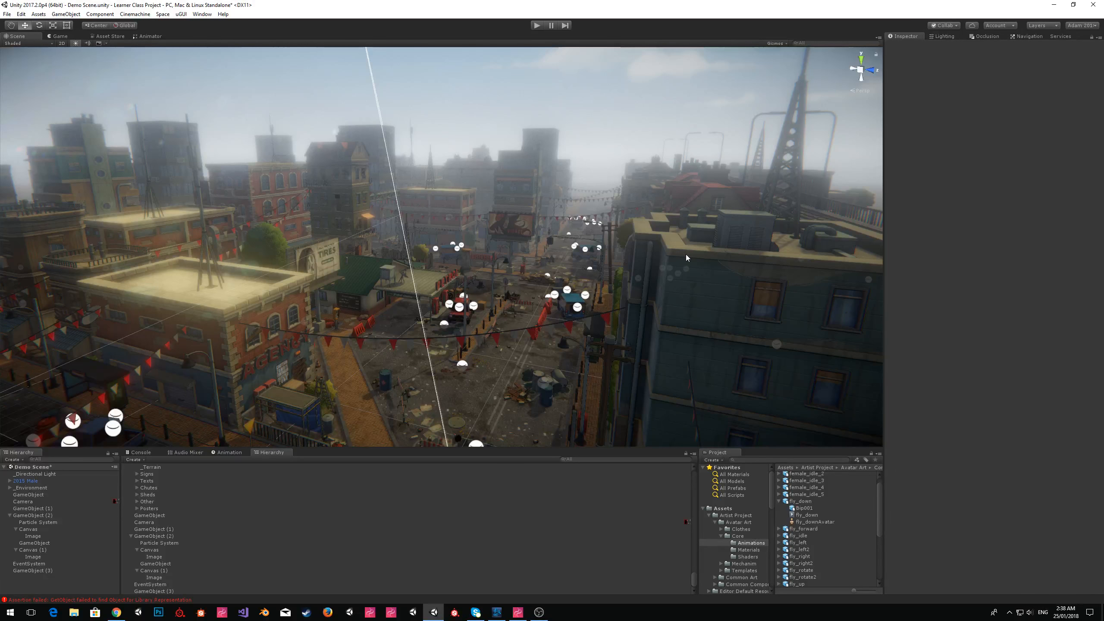
right_click_drag(695, 240, 713, 295)
- Select the Car3_2 pickup truck parked in the street and examine it and its surroundings
key("w")
key("w")
left_click(535, 216)
left_click(521, 218)
left_click(575, 269)
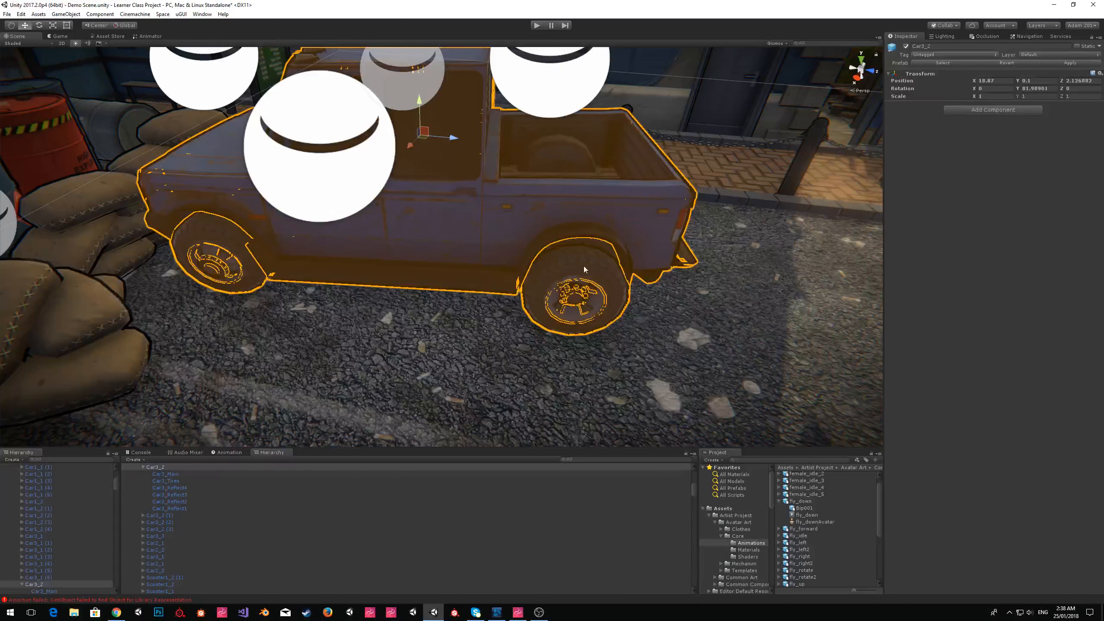
left_click(583, 266)
left_click(635, 213)
right_click_drag(492, 217, 416, 235)
key("s")
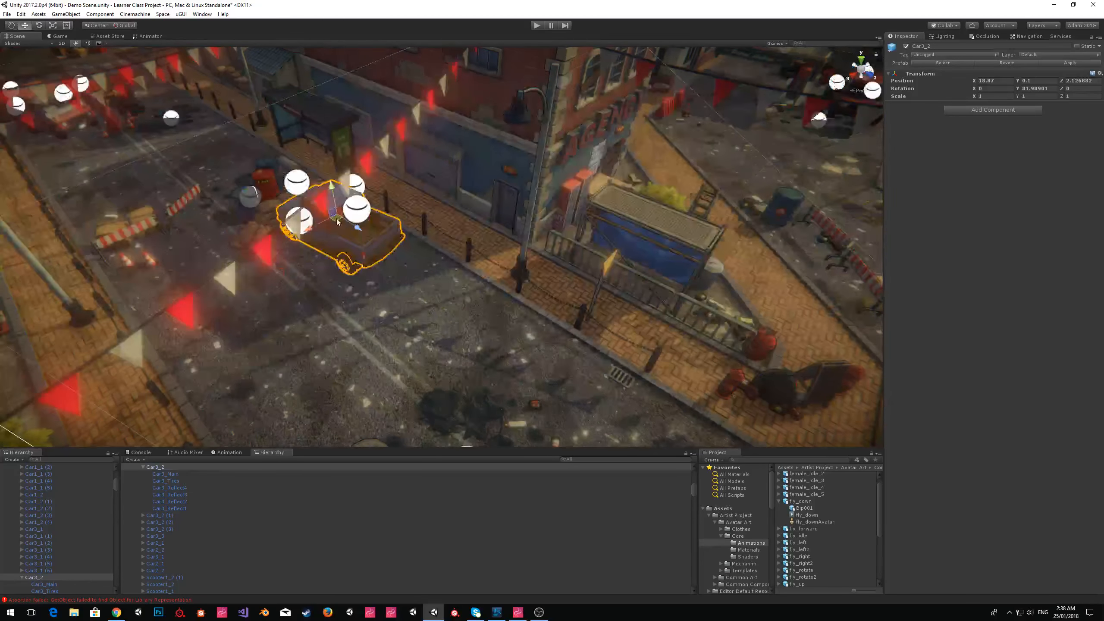
- Duplicate the pickup truck, move the copy along the street to the crosswalk, and delete it
key("ctrl+d")
left_click_drag(337, 219, 579, 423)
right_click_drag(579, 420, 691, 411)
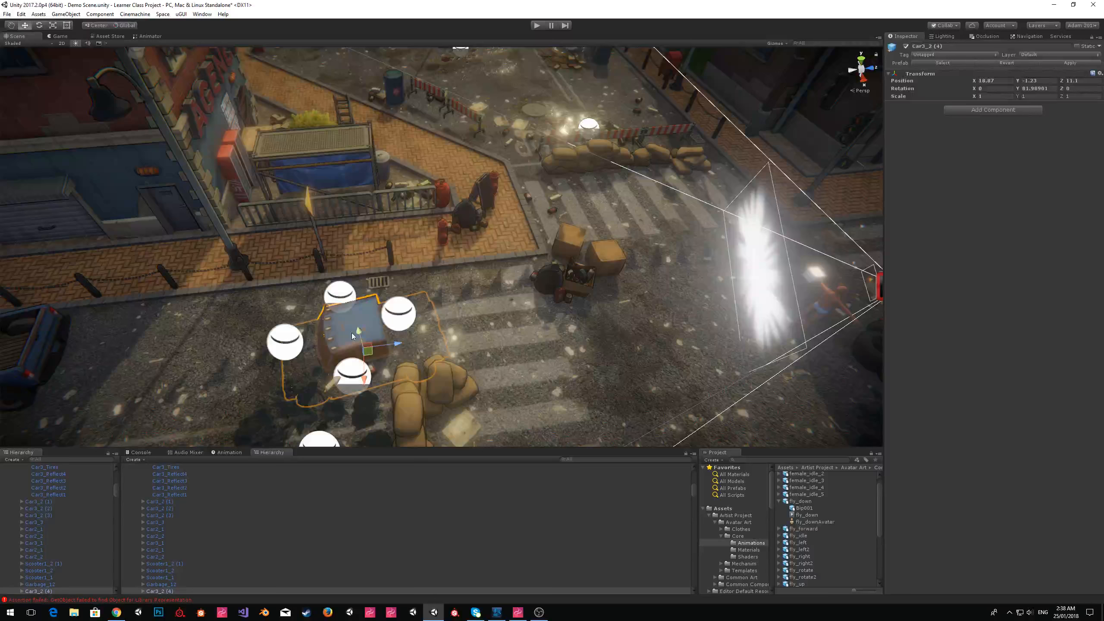
left_click_drag(357, 332, 550, 260)
key("Delete")
right_click_drag(517, 243, 645, 202)
- Create a new empty scene and add a cube to it
key("ctrl+n")
left_click(577, 324)
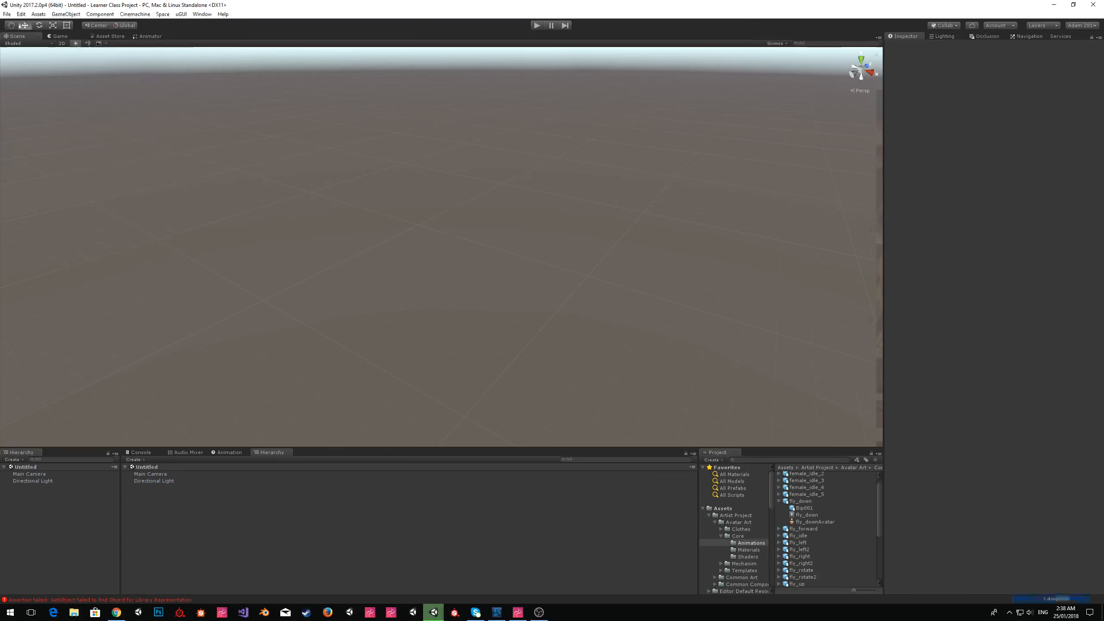
left_click(66, 14)
mouse_move(75, 43)
left_click(198, 43)
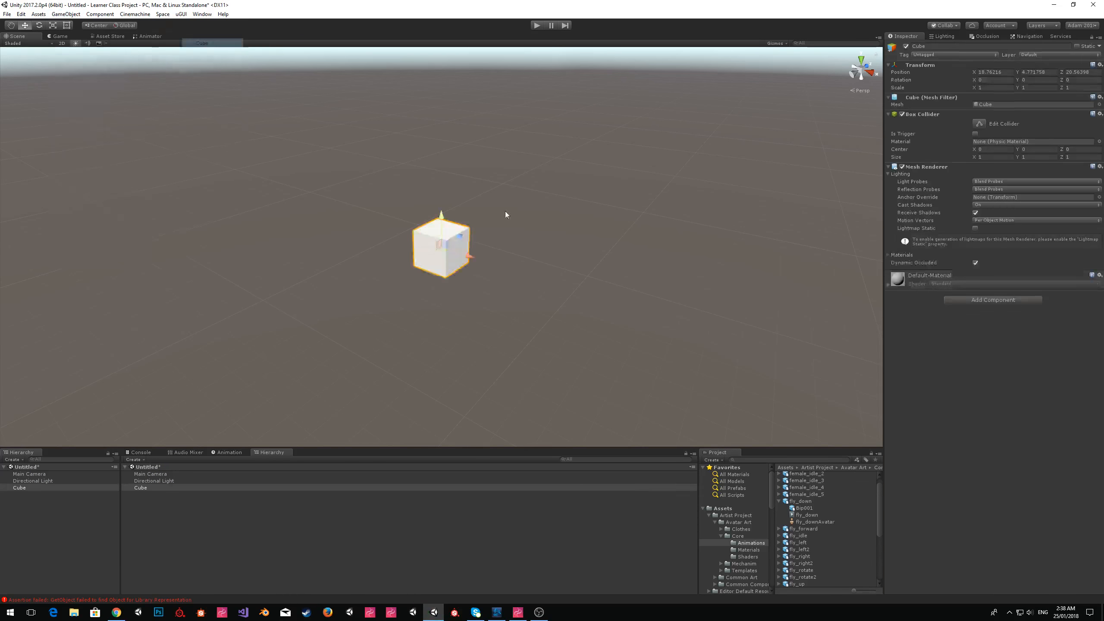
- Duplicate the cube and arrange the pair so that one hangs higher and offset sideways from the other
key("w")
right_click_drag(569, 226, 498, 137)
key("s")
key("e")
left_click_drag(459, 266, 325, 204)
key("ctrl+d")
left_click(583, 167)
key("w")
right_click_drag(605, 162, 574, 154)
key("s")
- Add a Rigidbody to both cubes and turn on Is Kinematic for the upper cube
left_click(574, 154)
left_click(457, 273, "shift")
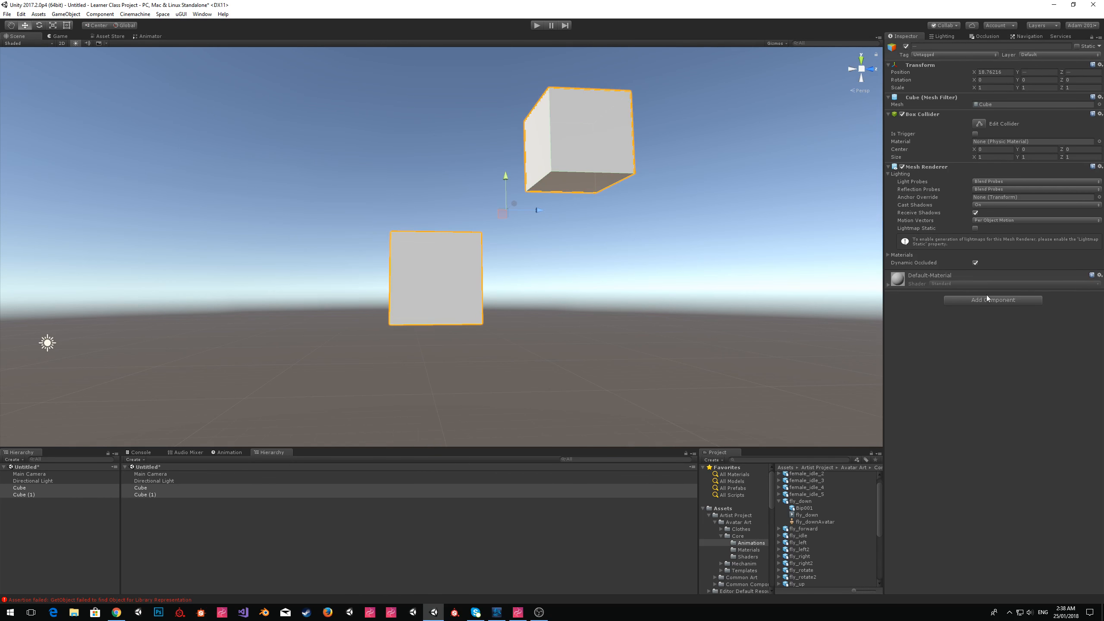
left_click(984, 297)
type("rigid")
key("Return")
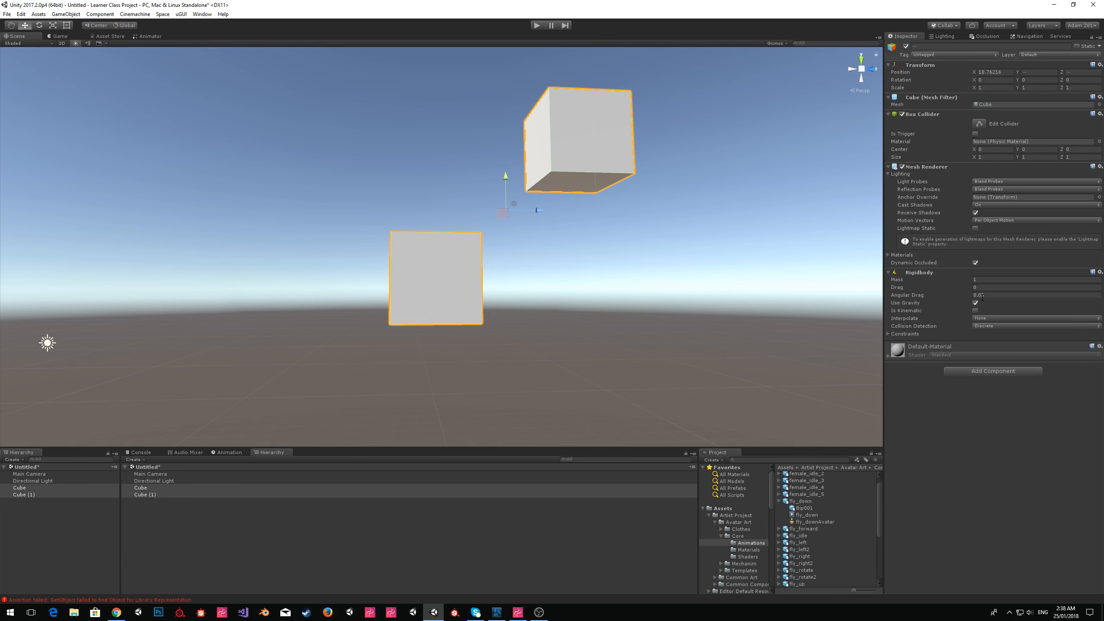
left_click(571, 126)
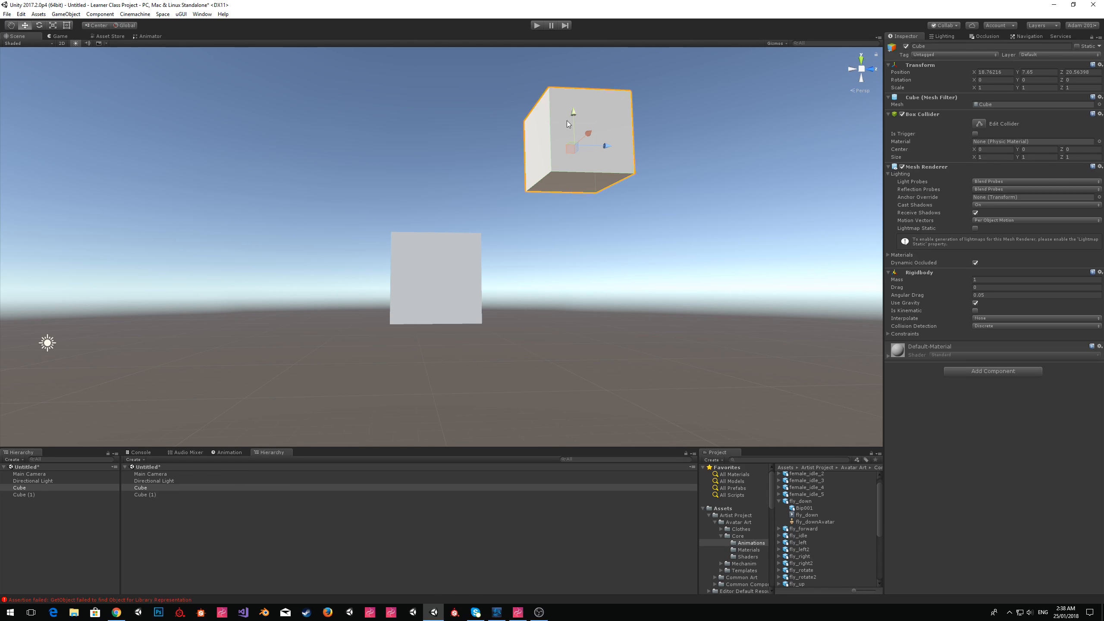
left_click(976, 311)
- Align the Main Camera with a view that frames both cubes
left_click(18, 475)
mouse_move(544, 304)
right_mouse_down()
mouse_move(562, 290)
mouse_move(558, 298)
right_mouse_up()
key("w")
key("ctrl+shift+f")
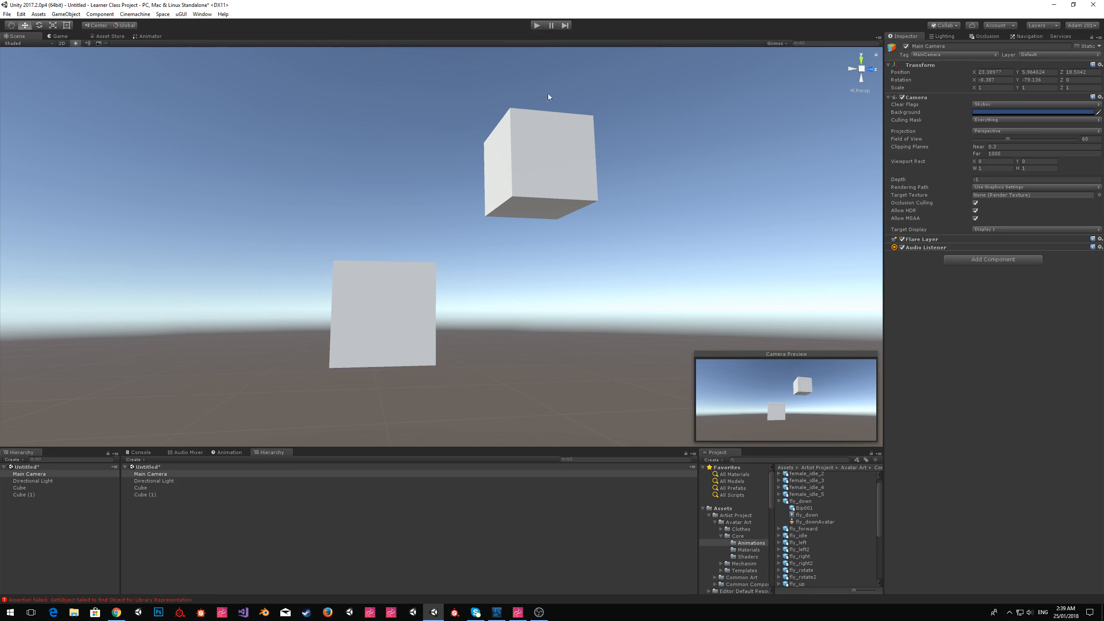
- Run the scene, close the Sinespace Editor Pack window, watch how the cubes behave in the Scene view, and stop playback
left_click(536, 26)
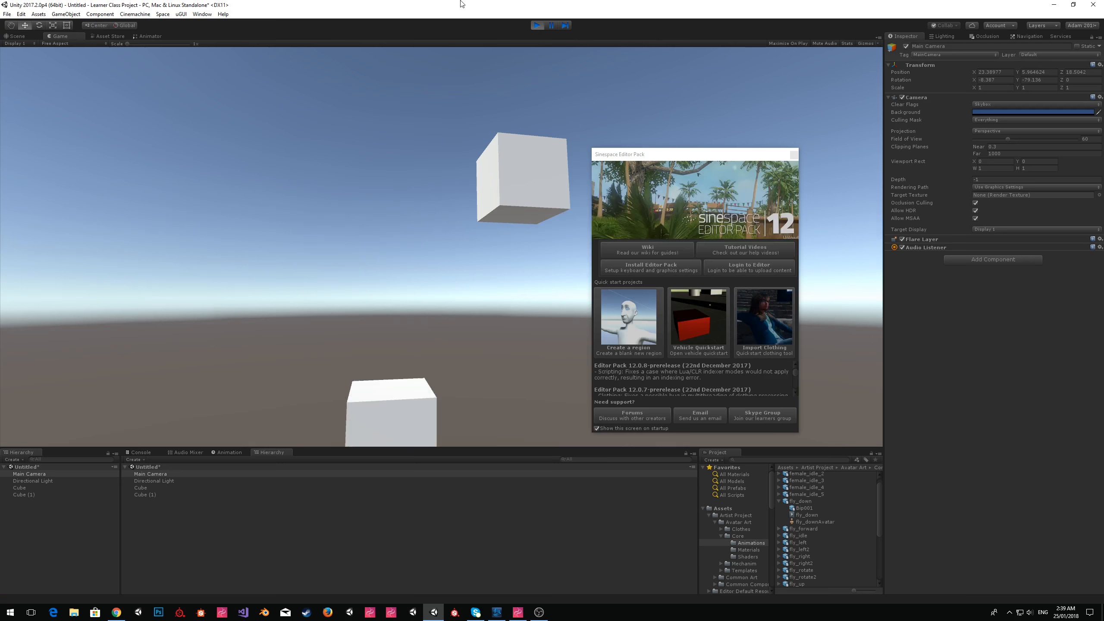
left_click(797, 153)
left_click(16, 36)
right_click_drag(527, 210, 517, 12)
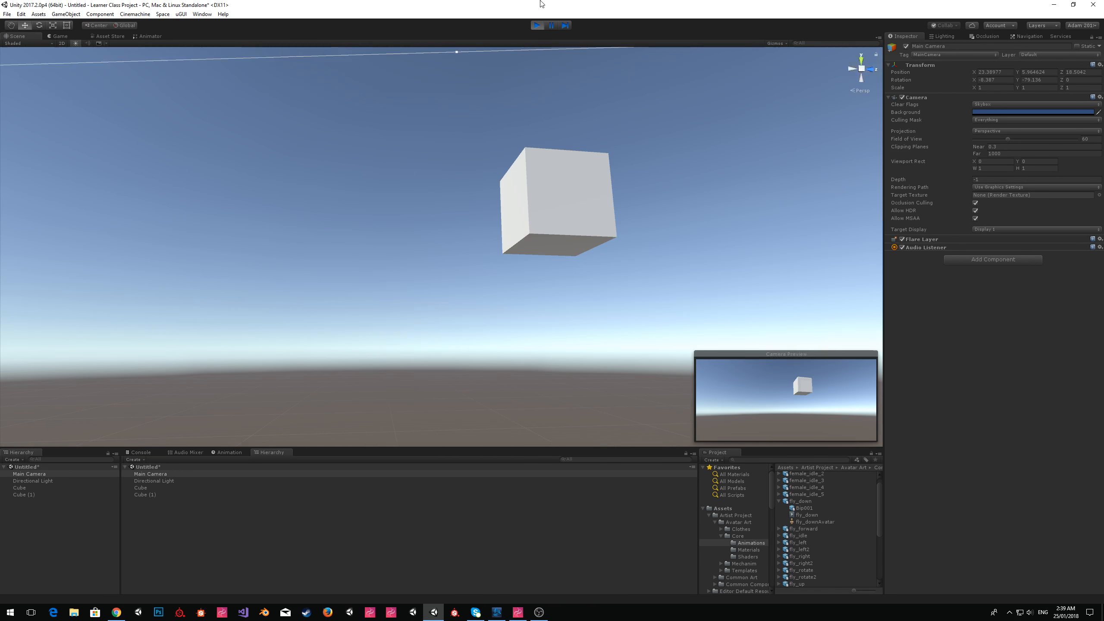
left_click(538, 25)
- Add a Spring Joint component to the lower cube, Cube (1)
left_click(518, 222)
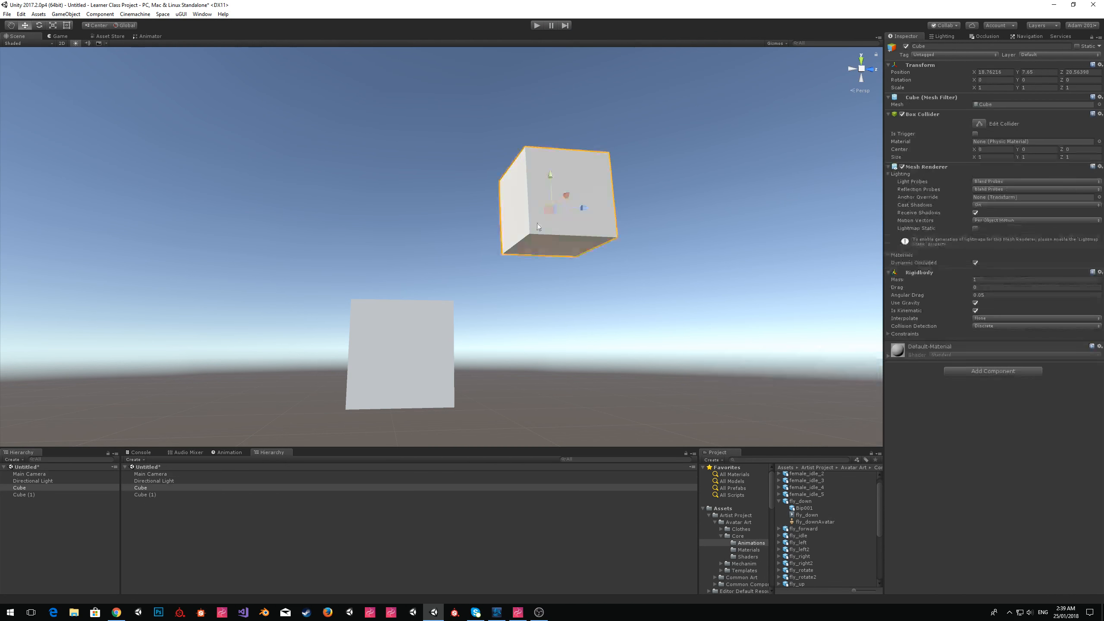
left_click(381, 339)
left_click(584, 212)
left_click(71, 14)
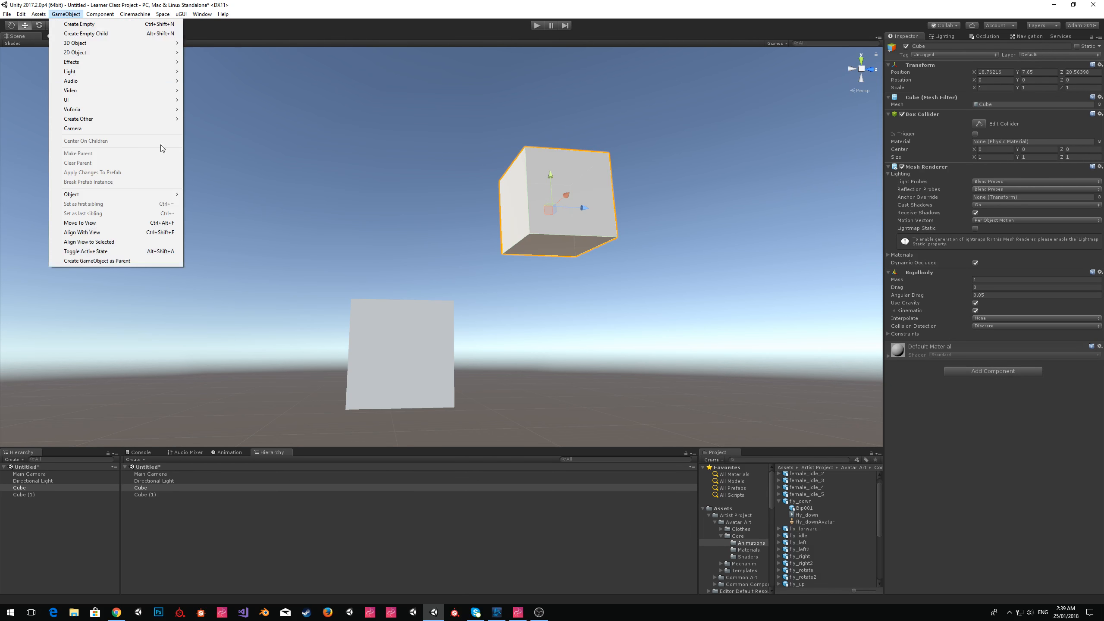
left_click(441, 318)
left_click(1000, 372)
key("BackSpace")
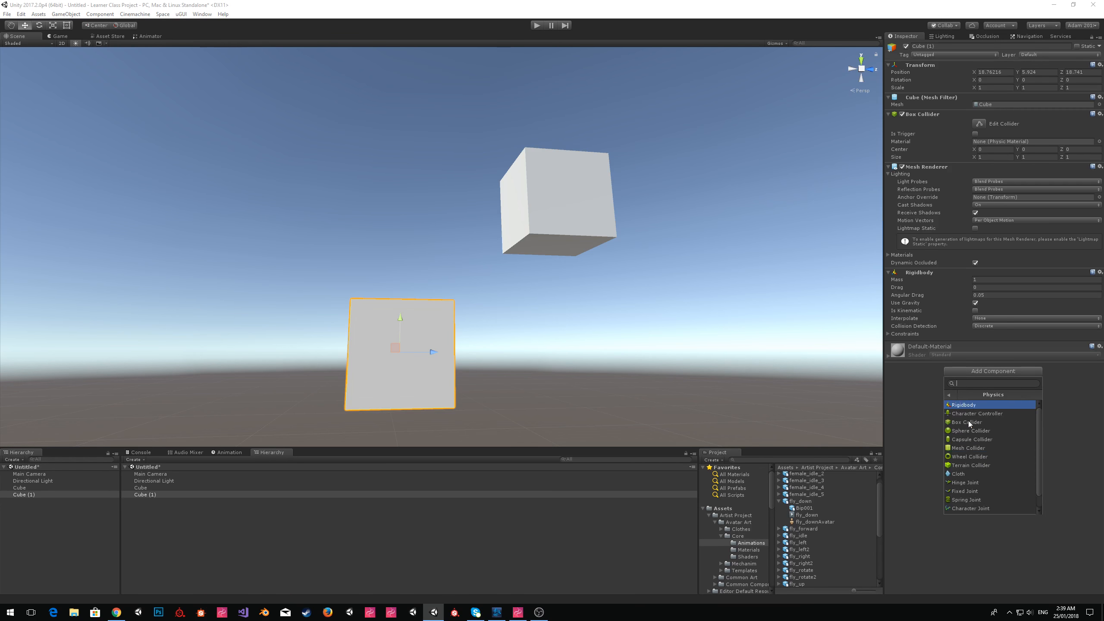
scroll(996, 439, "down", 1)
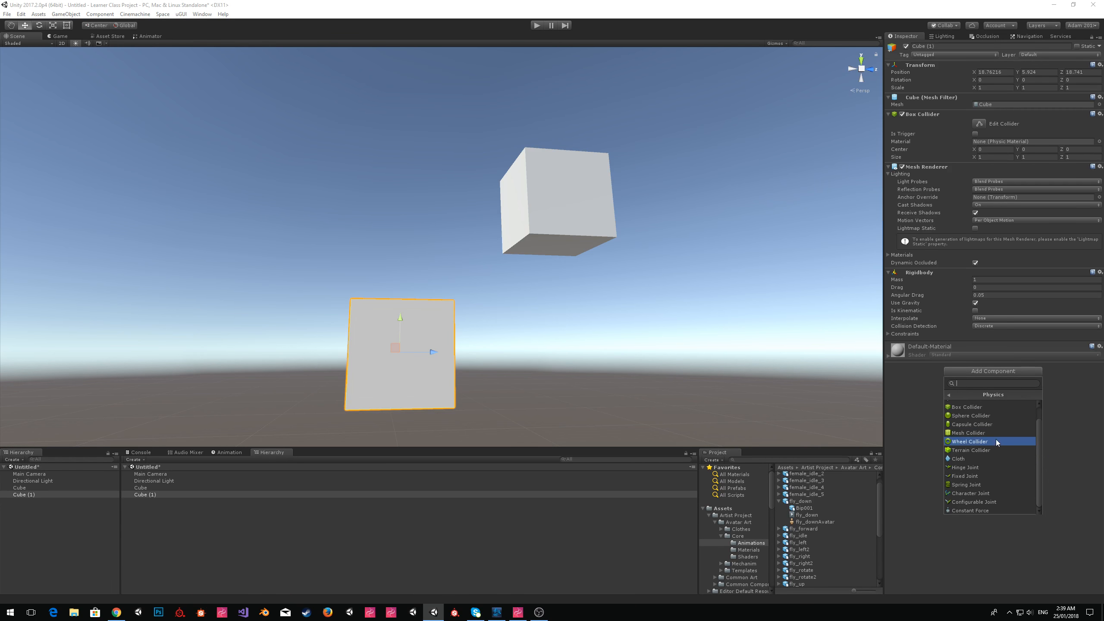
left_click(980, 485)
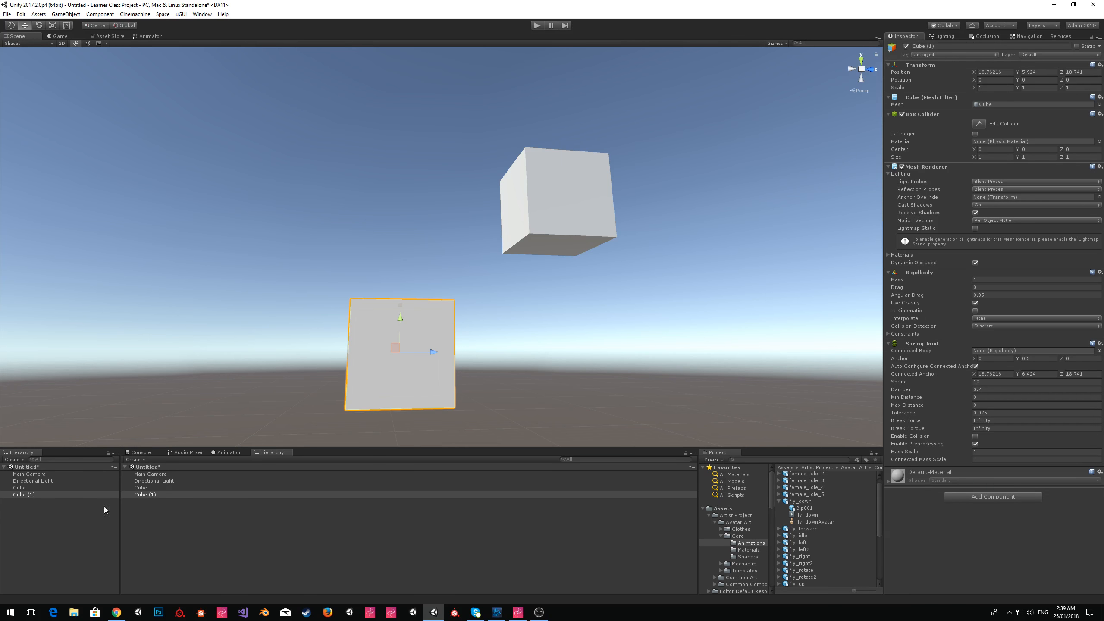